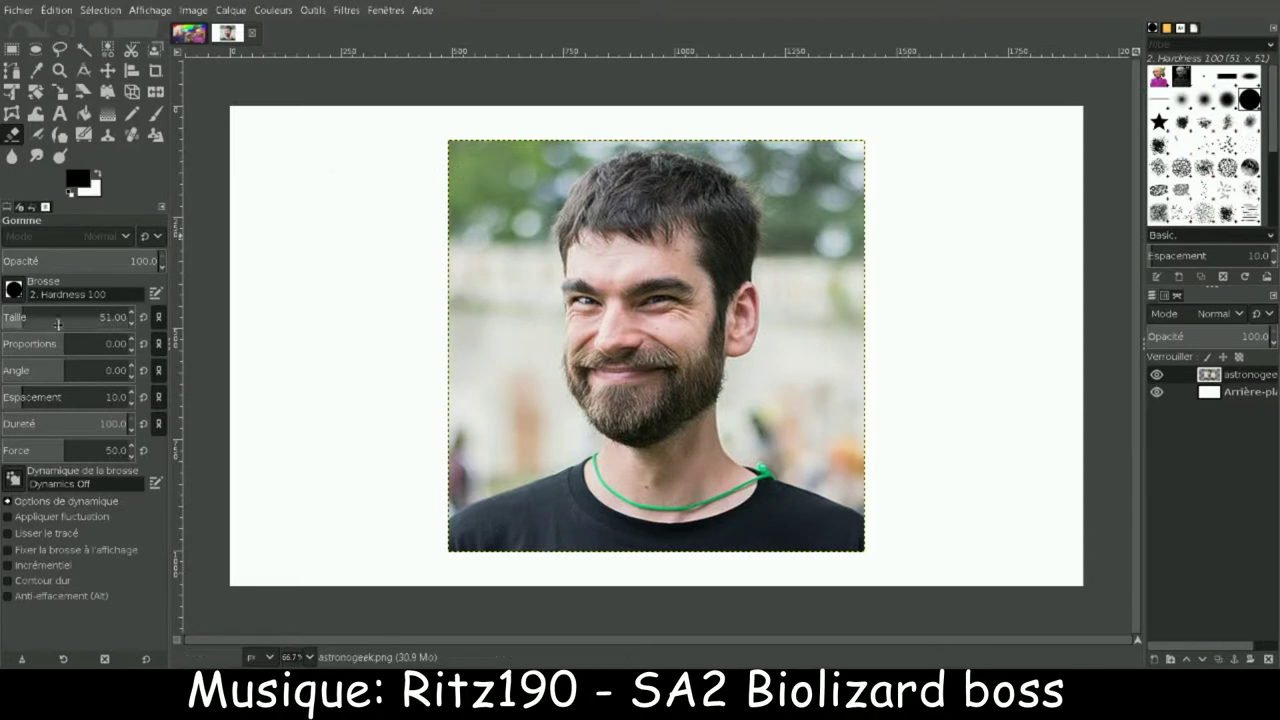
Step: Set the eraser size to 177 and roughly erase the photo's background around the man's head and shoulders
click(46, 321)
mouse_move(540, 160)
mouse_down()
mouse_move(469, 431)
mouse_move(517, 349)
mouse_move(520, 270)
mouse_up()
mouse_move(760, 160)
mouse_down()
mouse_move(836, 312)
mouse_move(823, 268)
mouse_move(810, 428)
mouse_up()
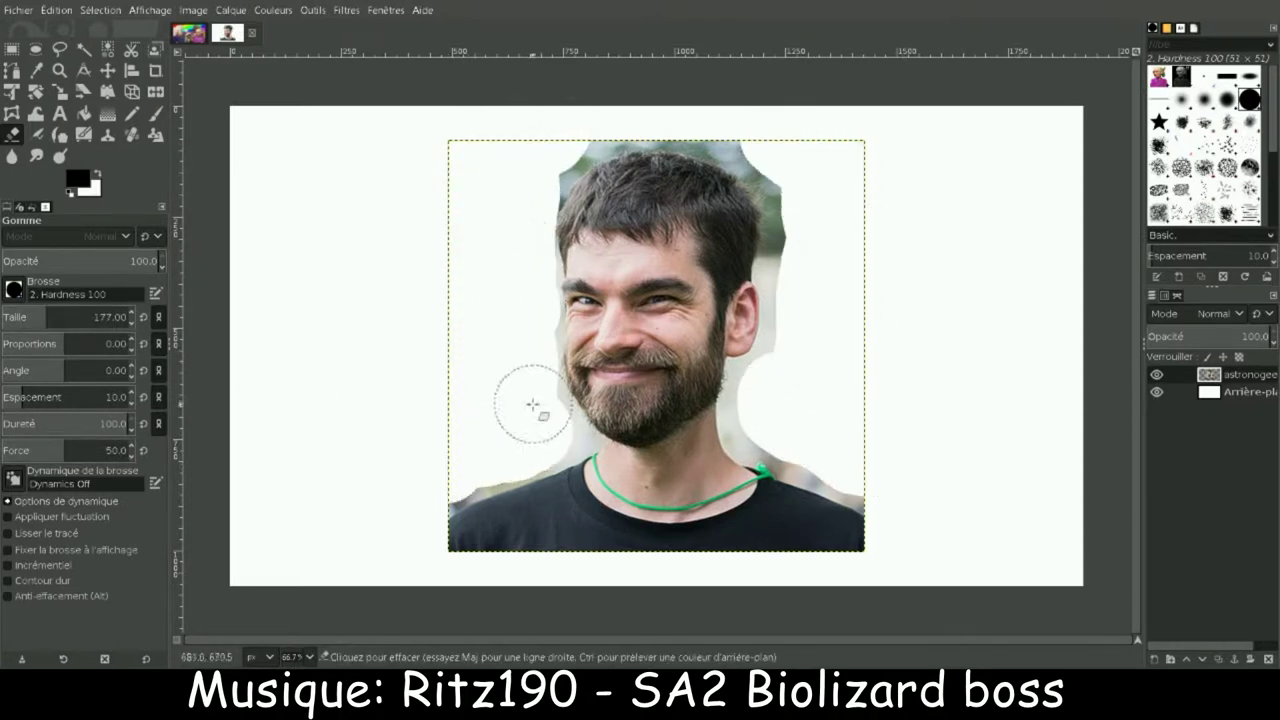
Step: Select the leftover background above and to the right of the man's hair with Fuzzy Select, adding region by region
click(59, 70)
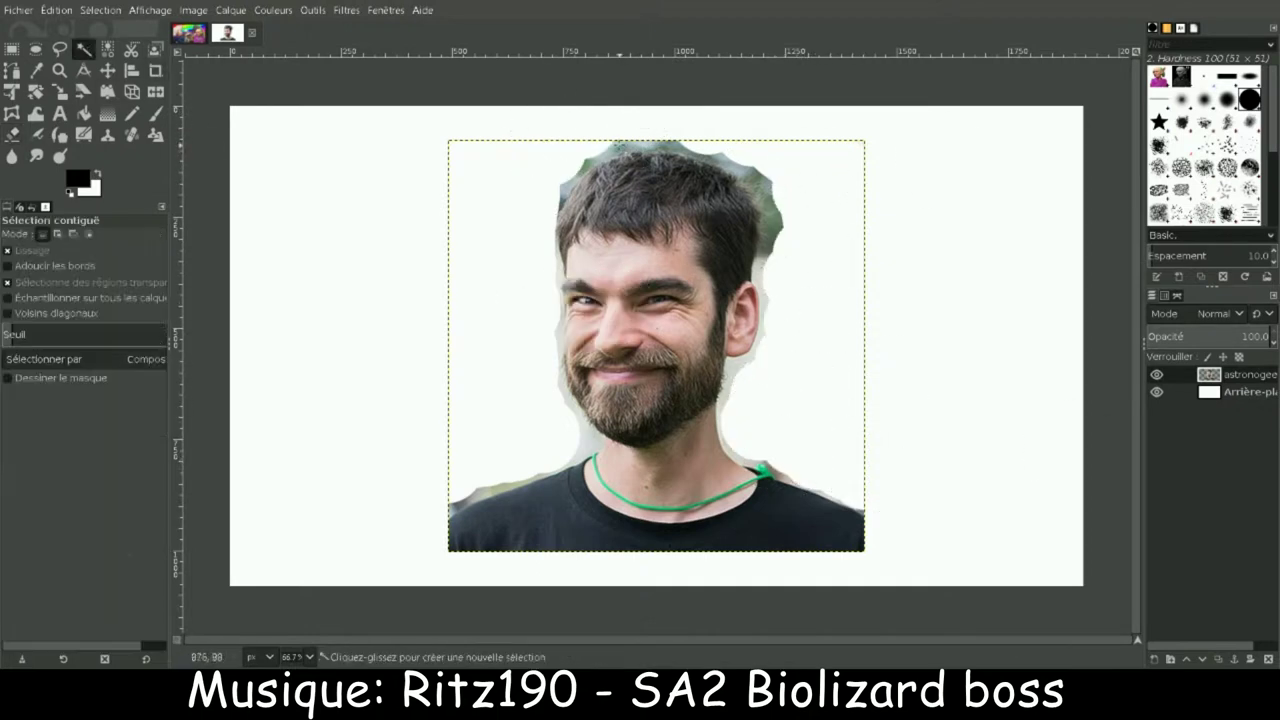
drag(494, 96, 840, 422)
click(84, 49)
click(540, 160)
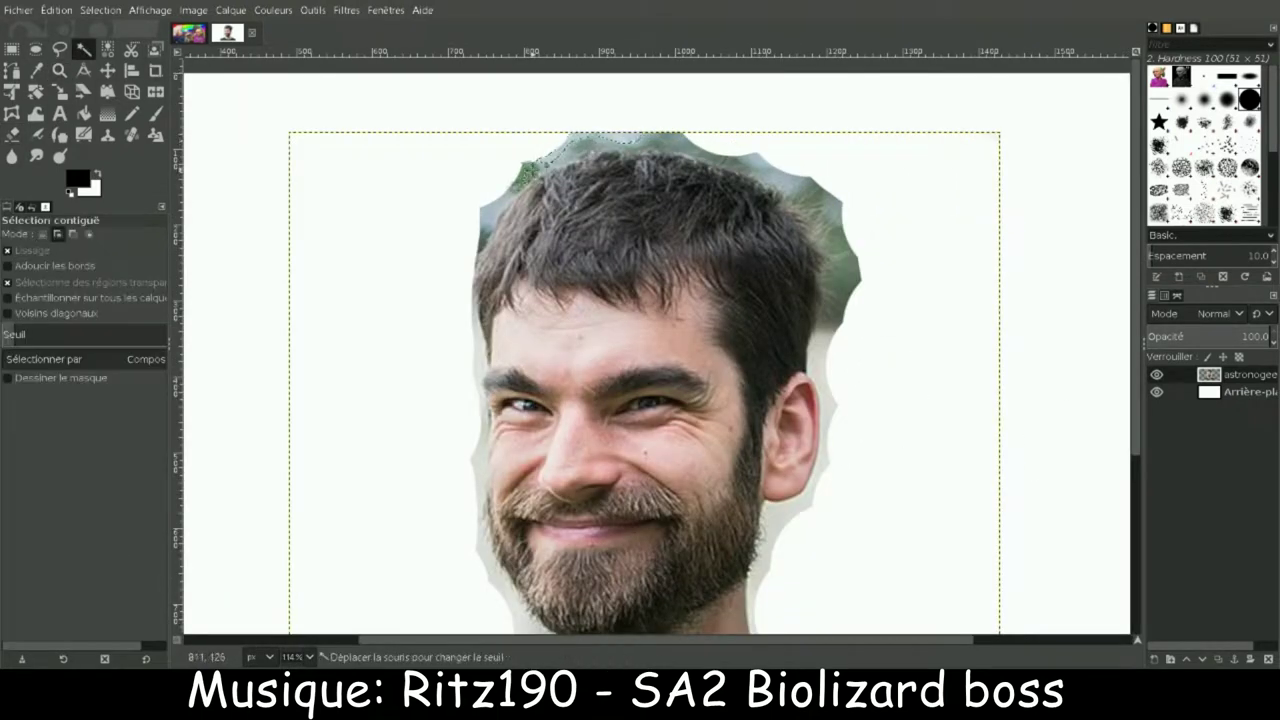
shift+click(620, 140)
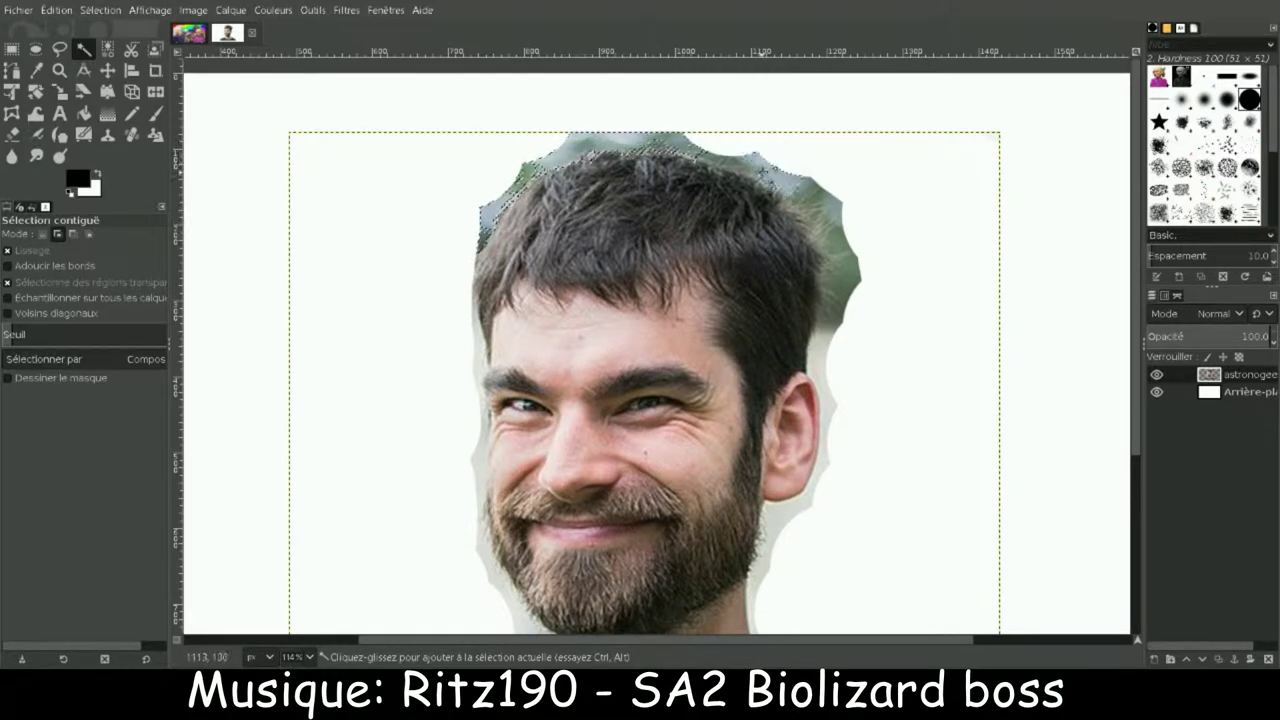
shift+click(850, 208)
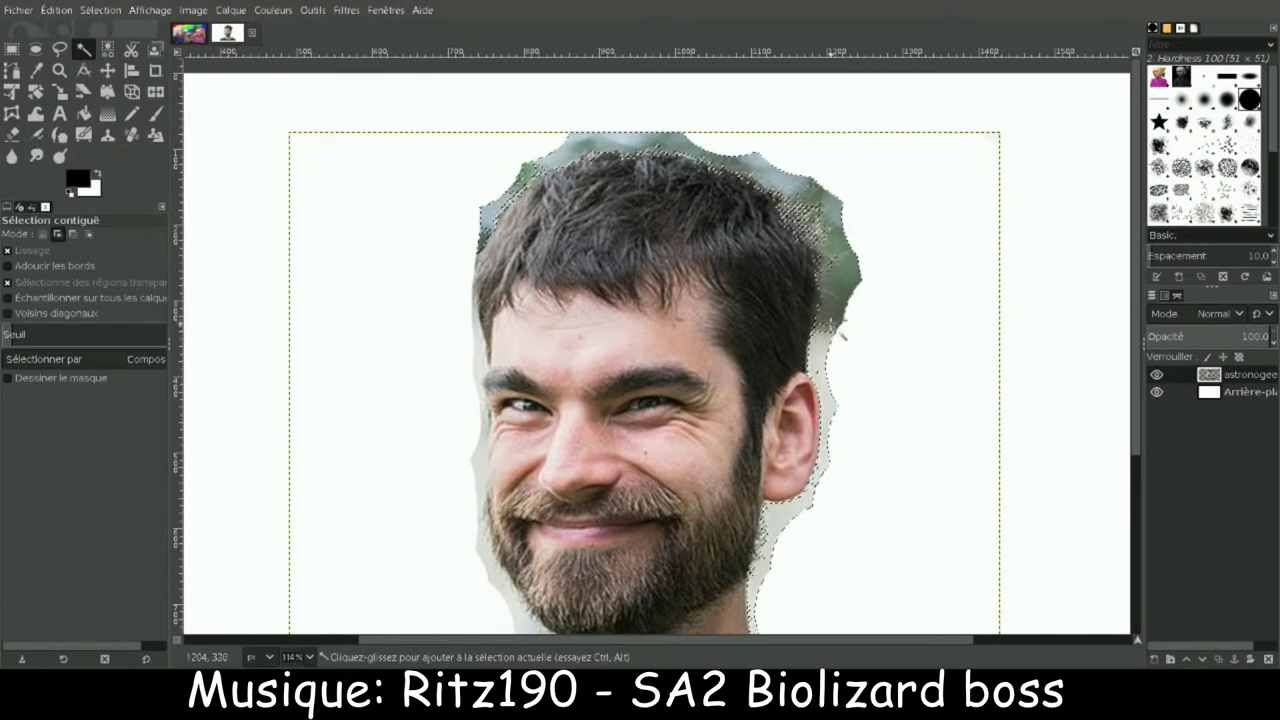
Step: Add the leftover background along both shoulders, the neck and the left side of the face to the fuzzy selection
scroll(842, 334, down, 3)
shift+click(865, 545)
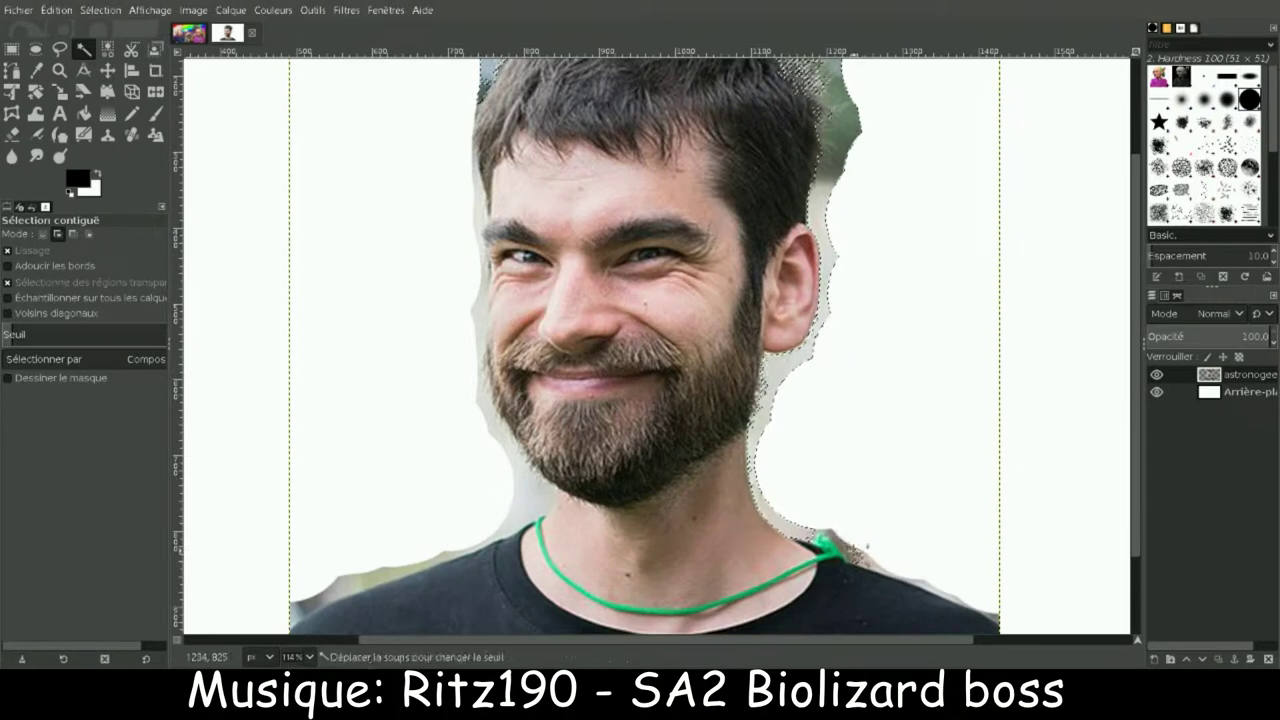
shift+click(923, 575)
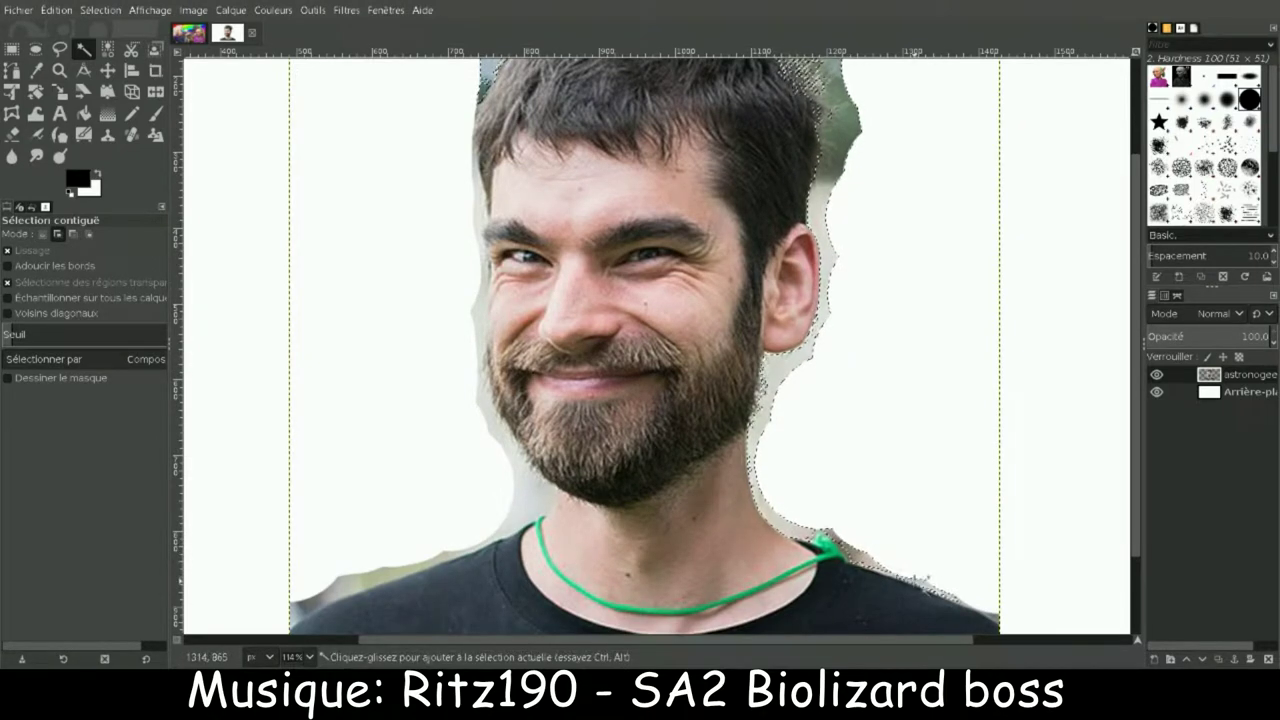
shift+click(997, 607)
drag(352, 580, 311, 599)
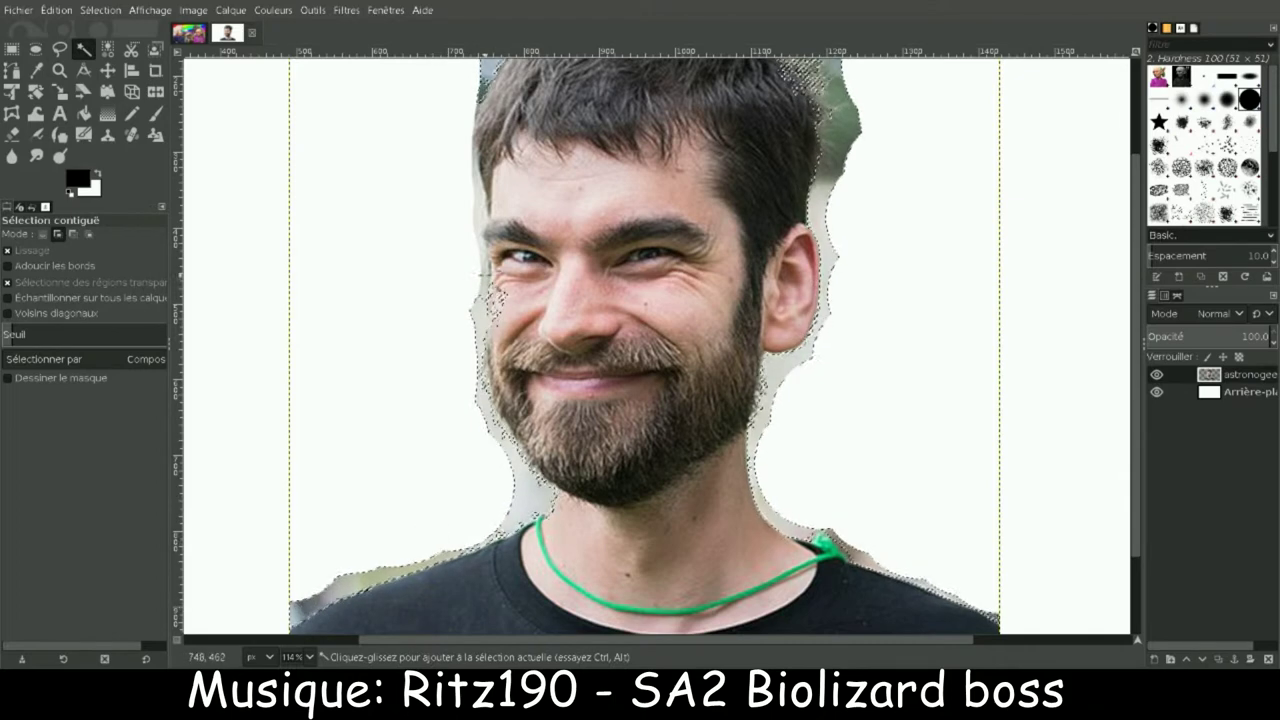
drag(492, 500, 487, 534)
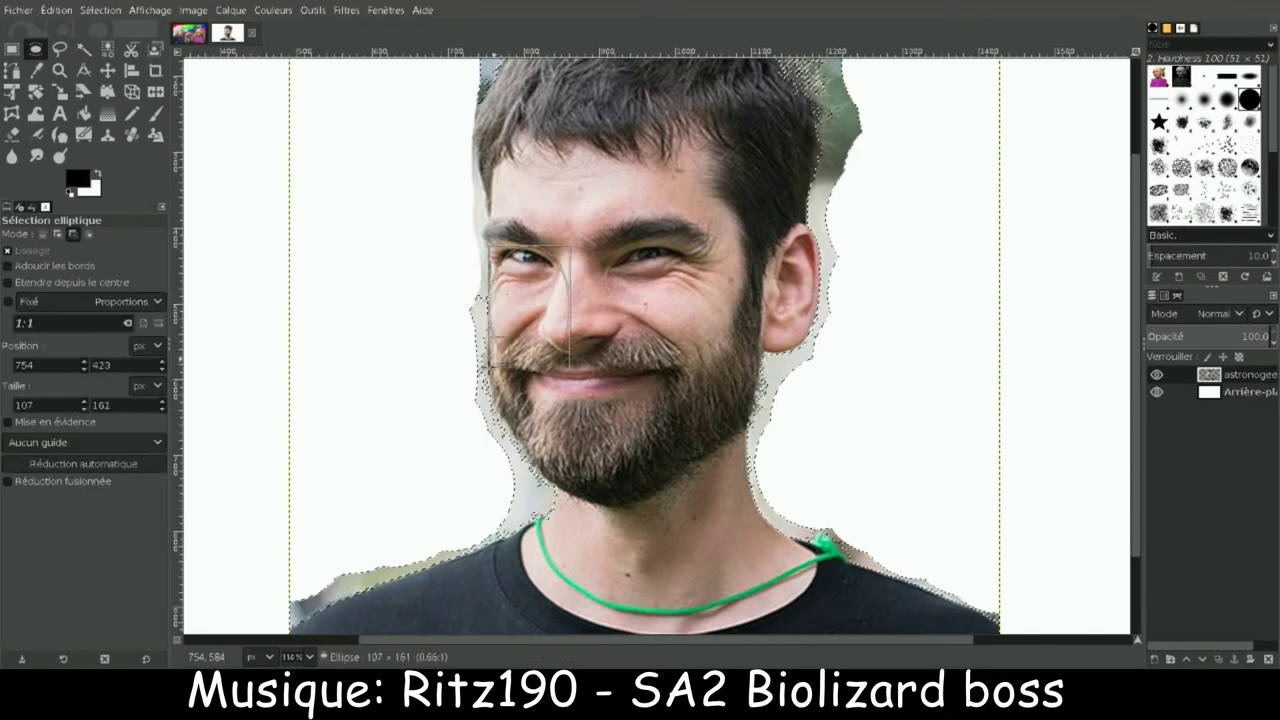
mouse_move(474, 288)
mouse_down()
mouse_move(500, 300)
mouse_move(474, 288)
mouse_up()
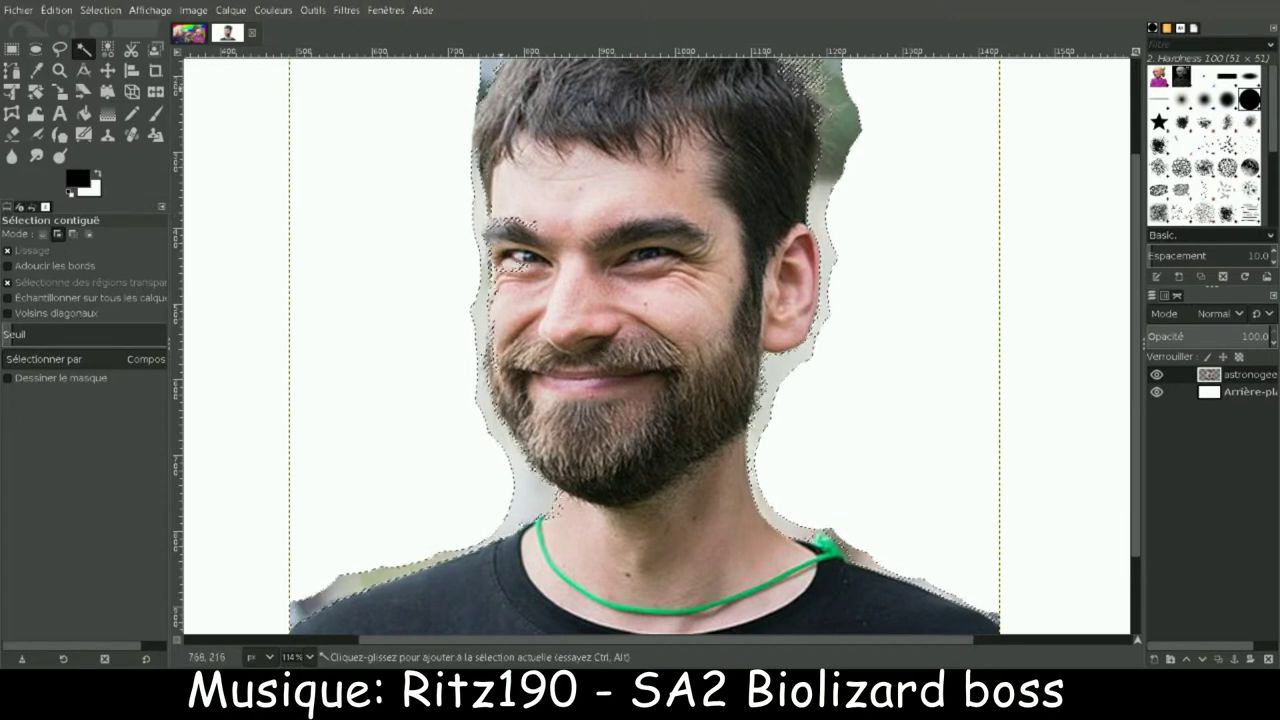
Step: Subtract two ellipses, about 181 × 242 px and 187 × 280 px, from the selection over the left eye, cheek and beard
scroll(650, 340, up, 2)
scroll(650, 340, down, 4)
click(36, 49)
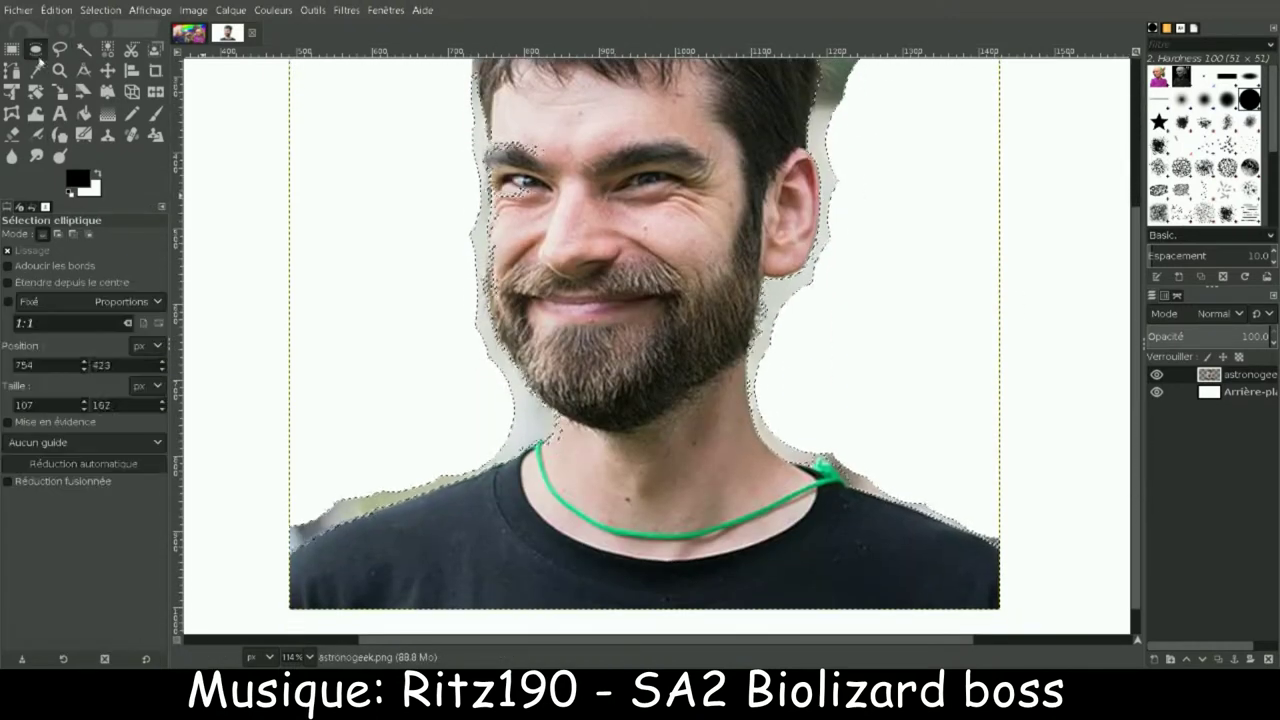
drag(625, 88, 489, 268)
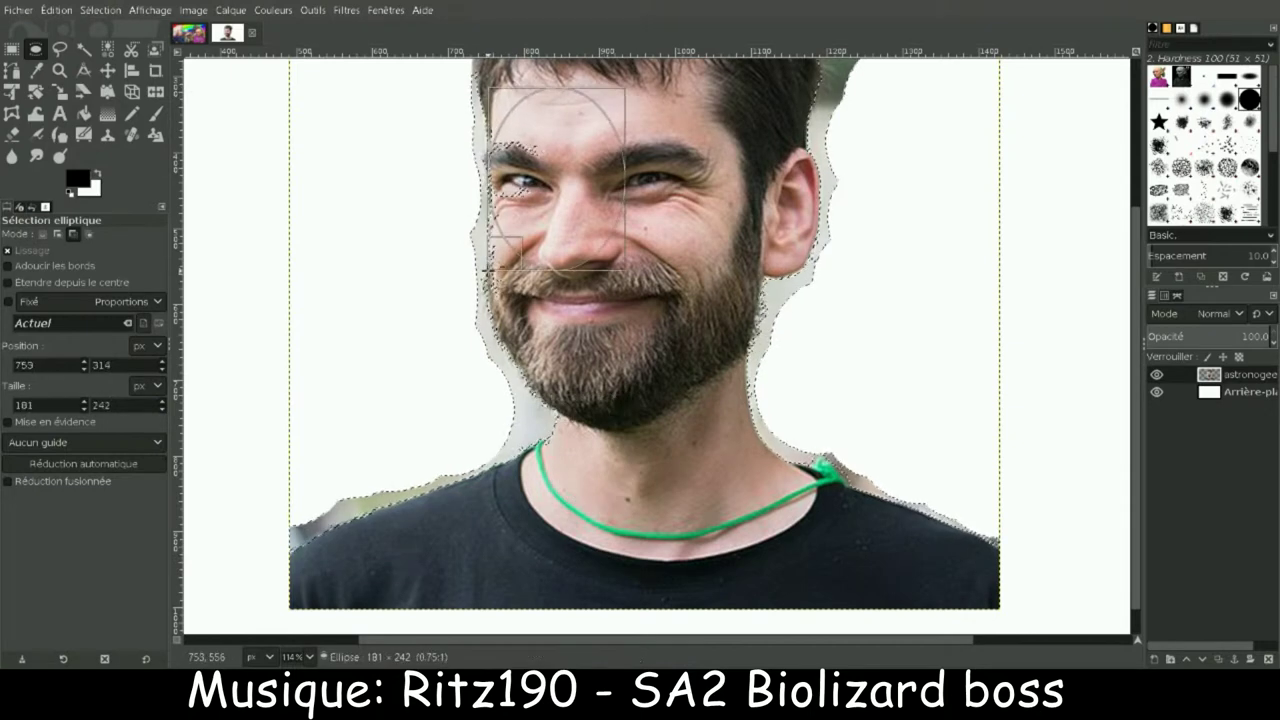
drag(631, 383, 489, 183)
scroll(1000, 400, up, 3)
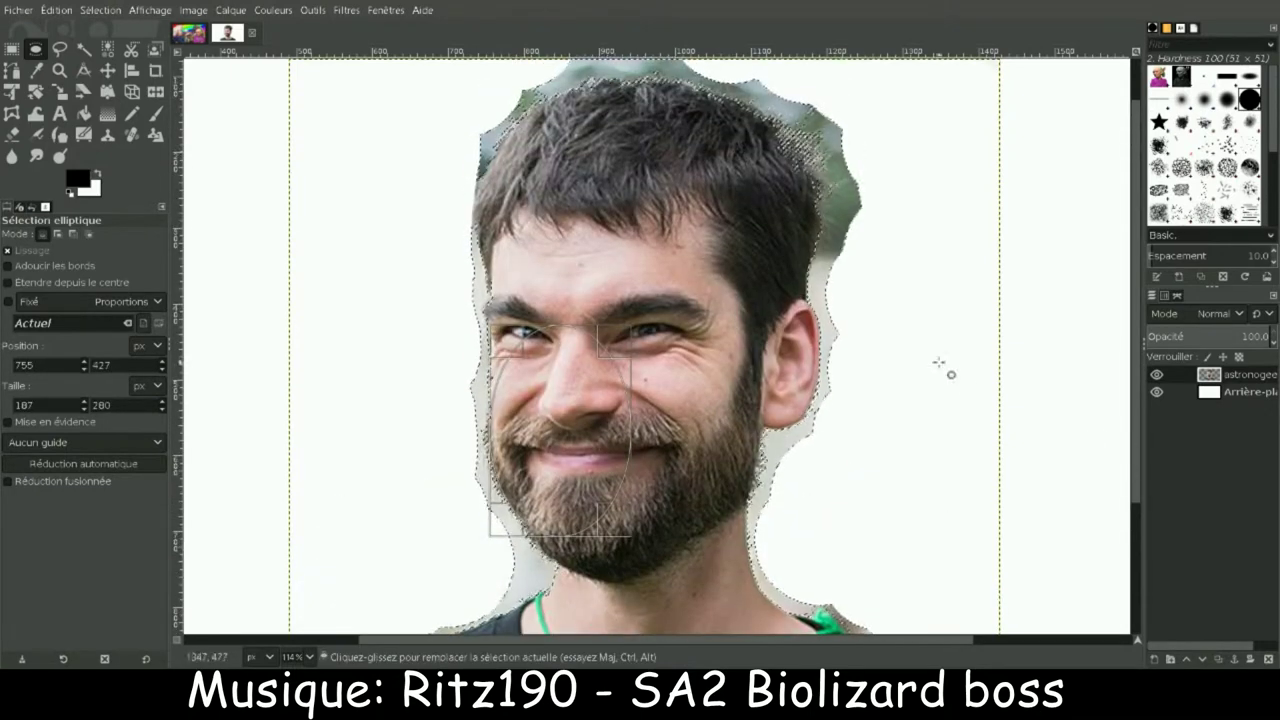
Step: Add ellipses covering the remaining background to the right of the hair to the selection, and delete the selected background
drag(598, 316, 818, 100)
drag(703, 255, 818, 125)
drag(866, 88, 935, 145)
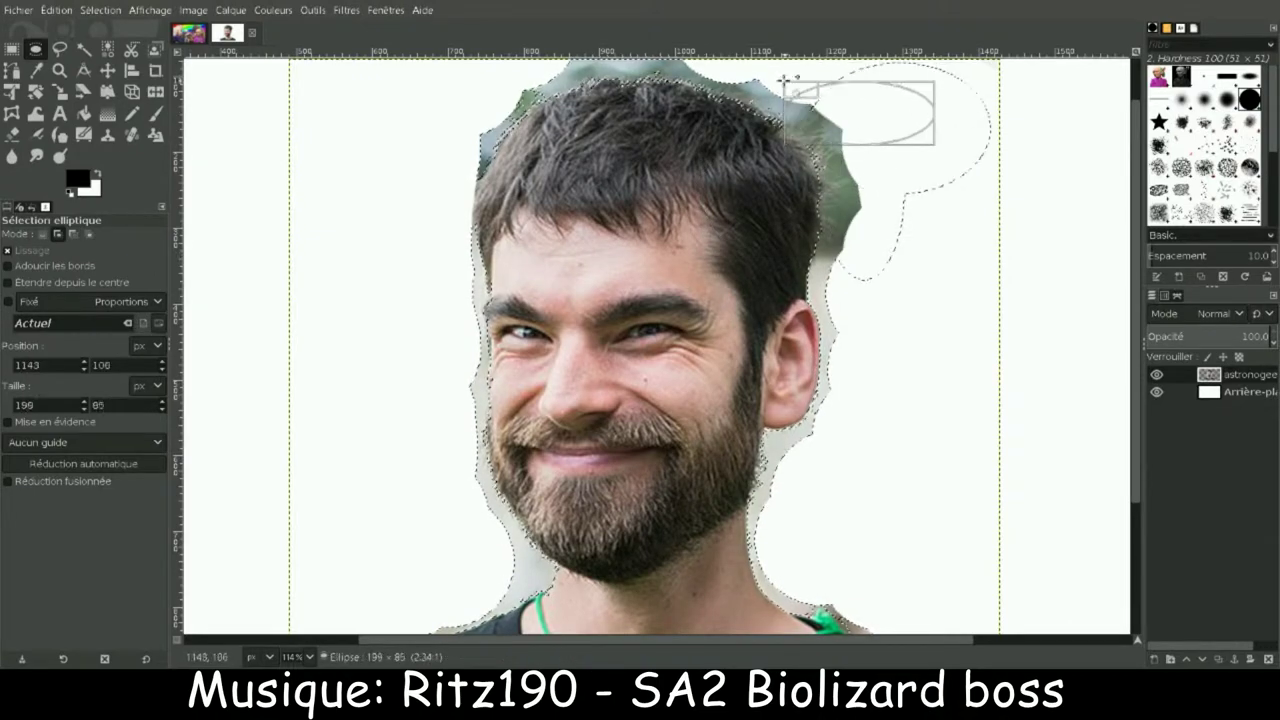
key(Delete)
Step: Switch the eraser to the Hardness 075 brush at size 51 and erase the stray pixels along the top of the hair
scroll(1000, 400, down, 3)
key(z)
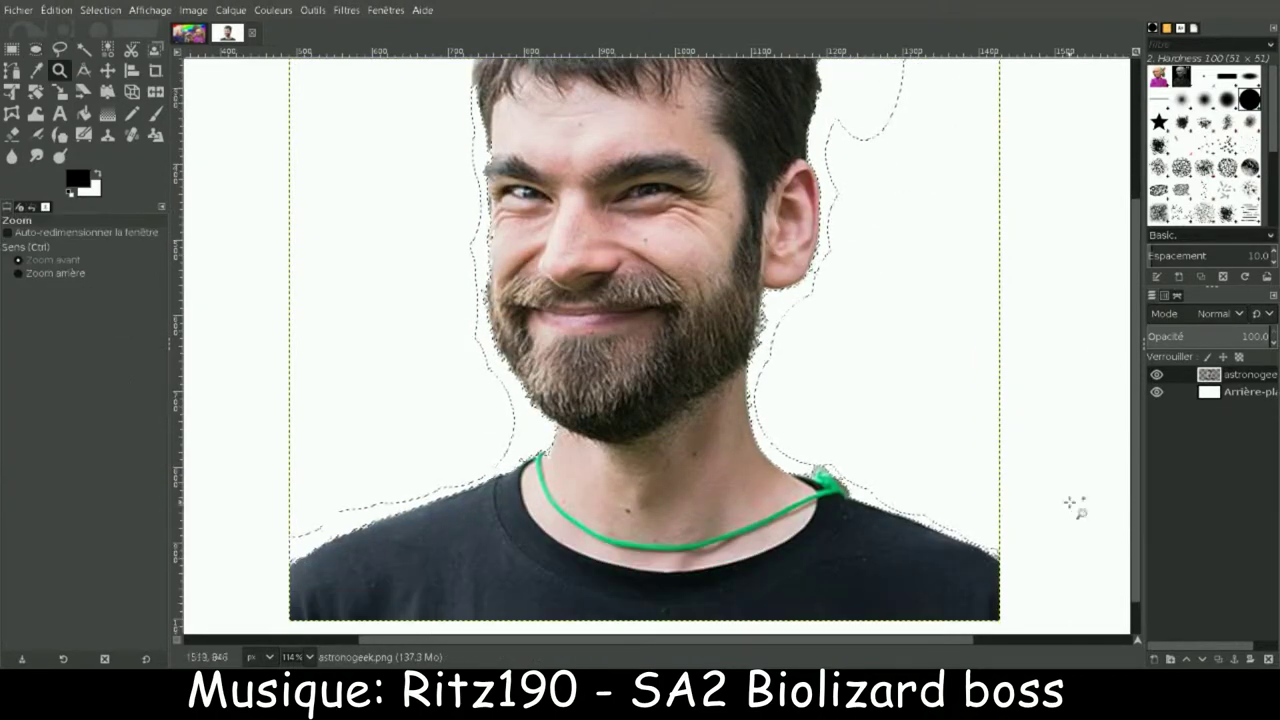
drag(337, 69, 557, 217)
click(12, 133)
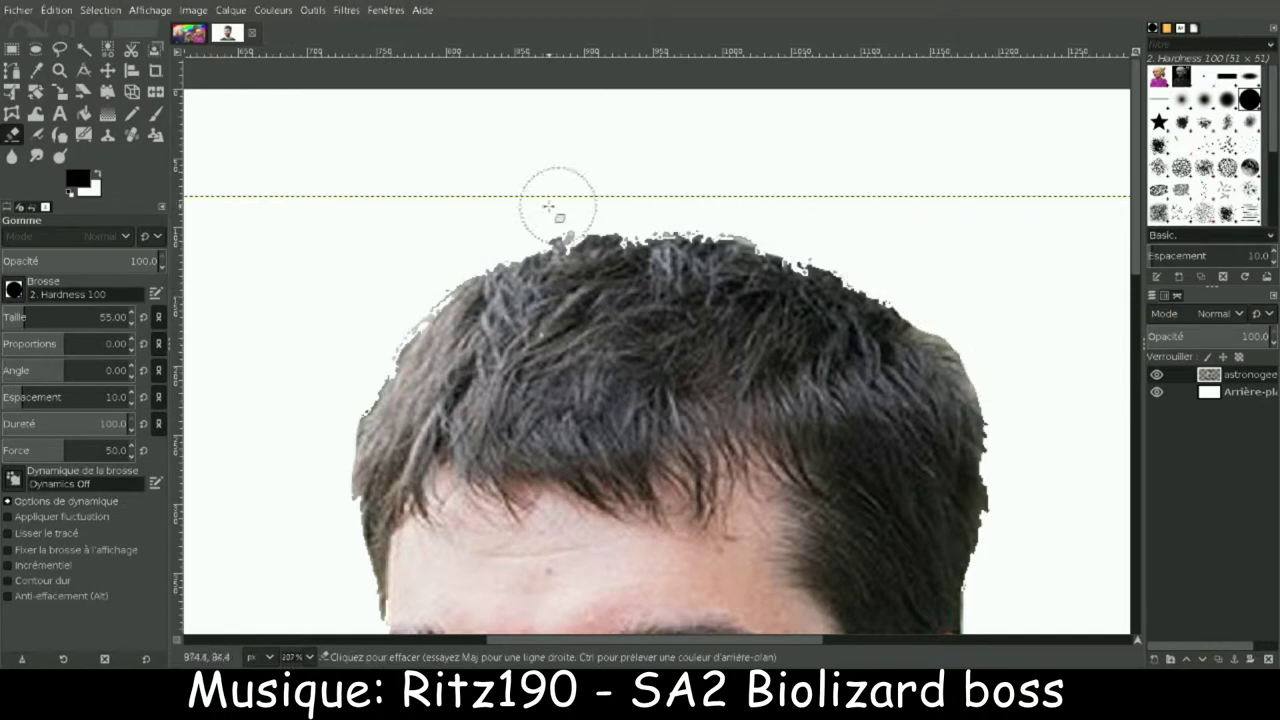
click(1226, 98)
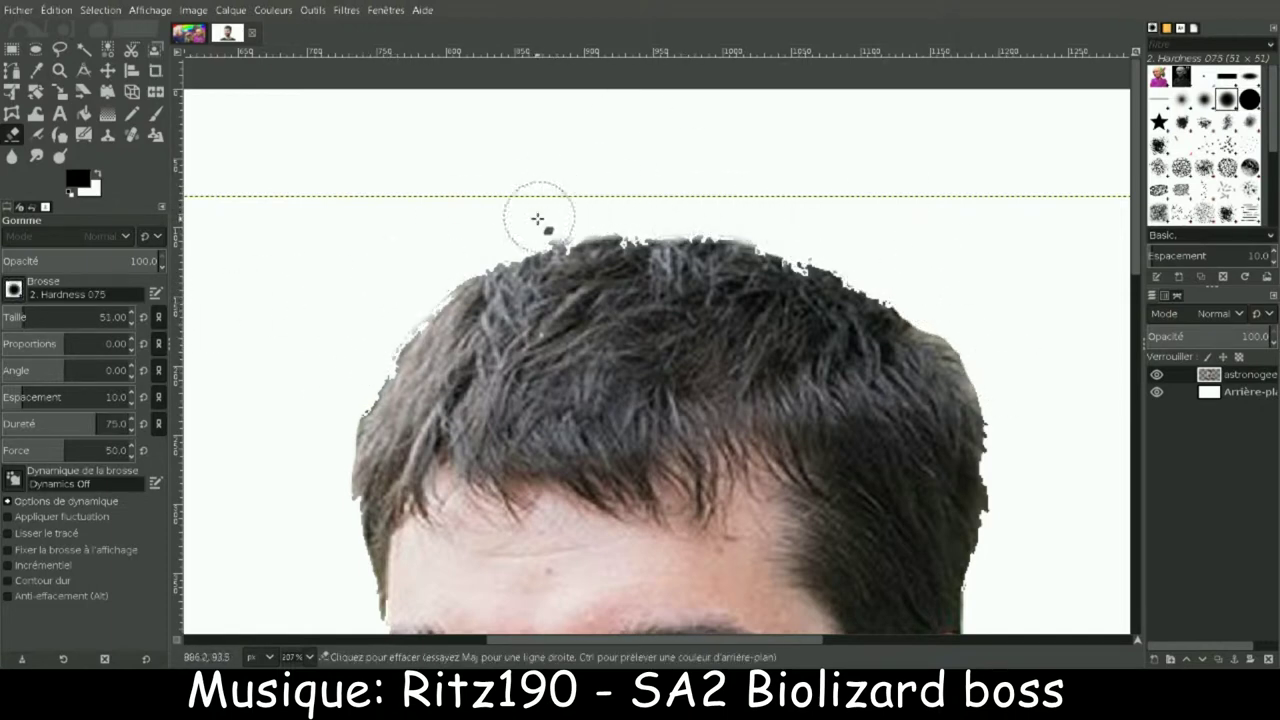
key(u)
key(shift+ctrl+j)
Step: Erase the background residue beside the green cord's knot and at the outer end of the right shoulder
scroll(865, 450, up, 6)
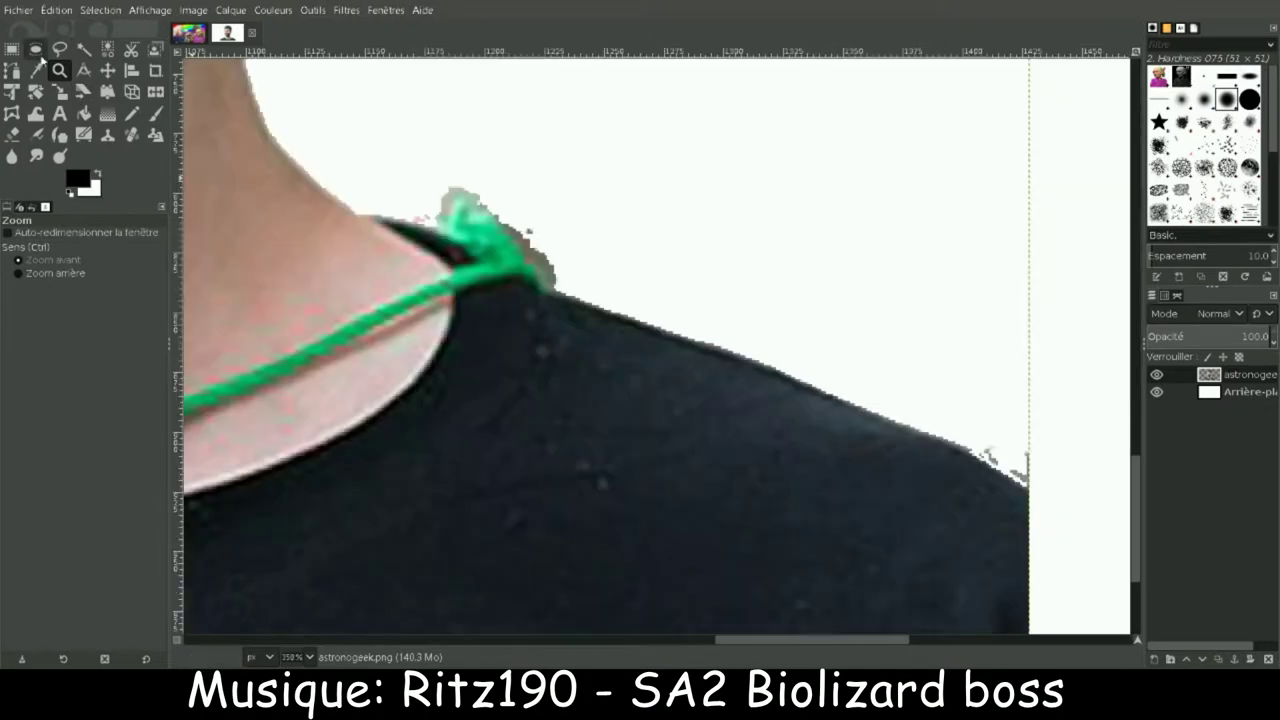
key(shift+e)
click(563, 229)
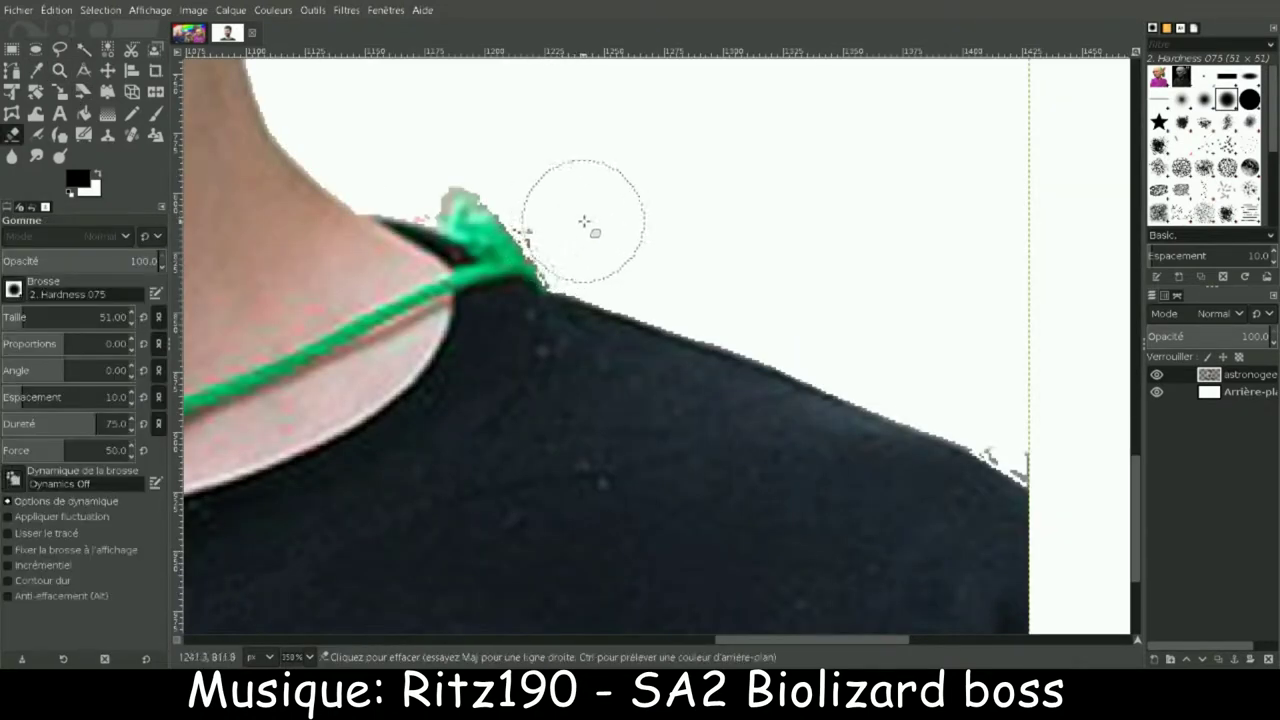
click(1038, 428)
Step: Move the cut-out portrait to the canvas's lower-right corner, duplicate its layer and hide the original
key(z)
ctrl+click(337, 280)
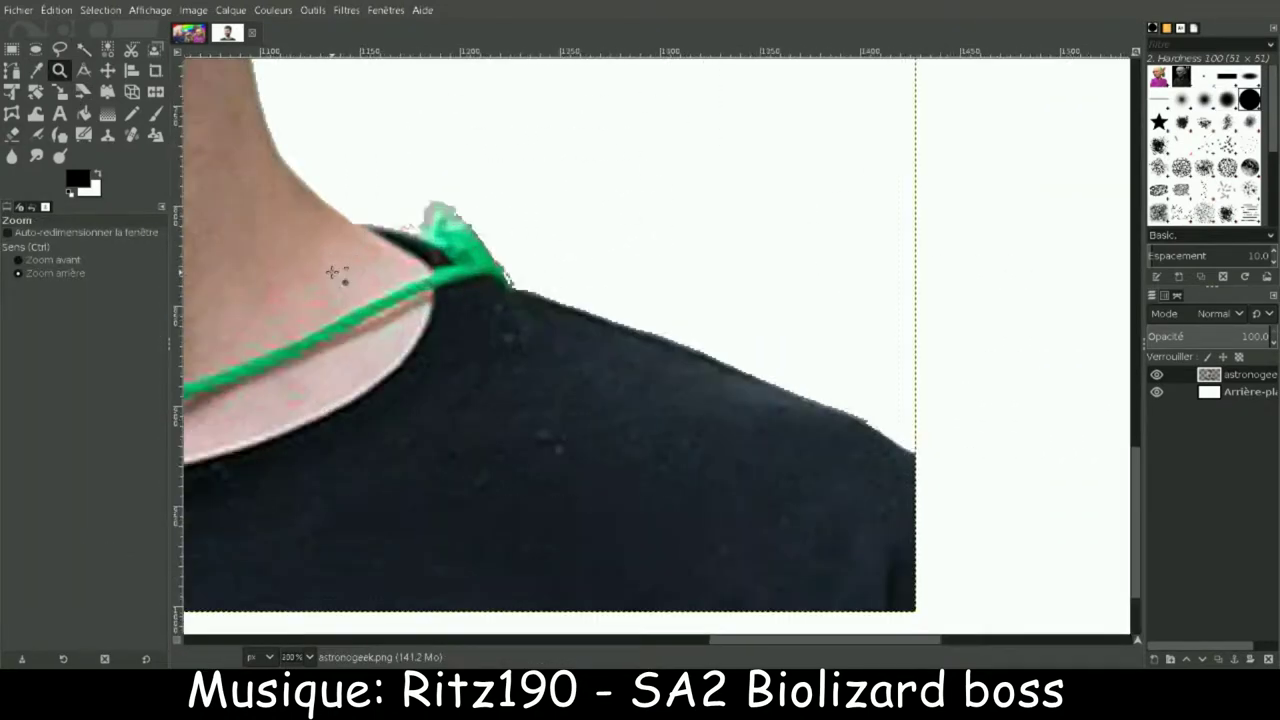
ctrl+click(337, 280)
ctrl+click(950, 540)
click(950, 540)
key(m)
drag(767, 319, 992, 355)
key(shift+ctrl+d)
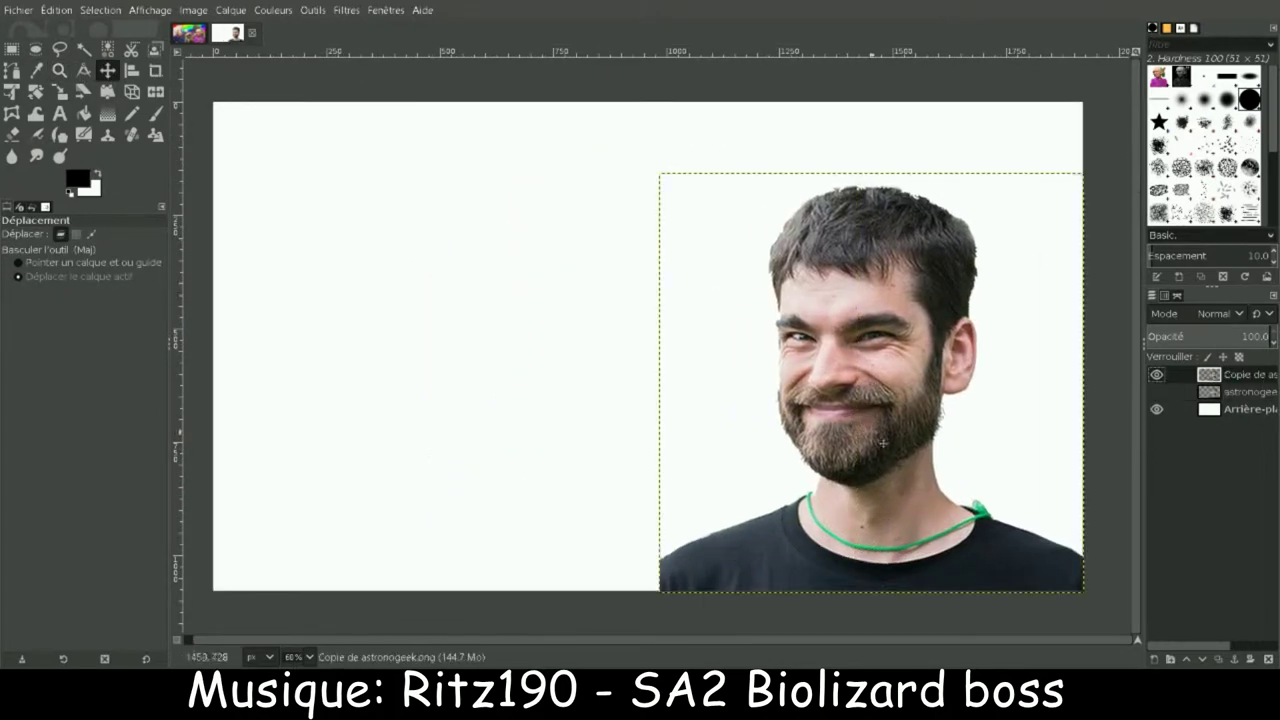
Step: Scale the duplicated portrait to 500 px wide and move it into the canvas's lower-right corner
click(60, 91)
click(829, 491)
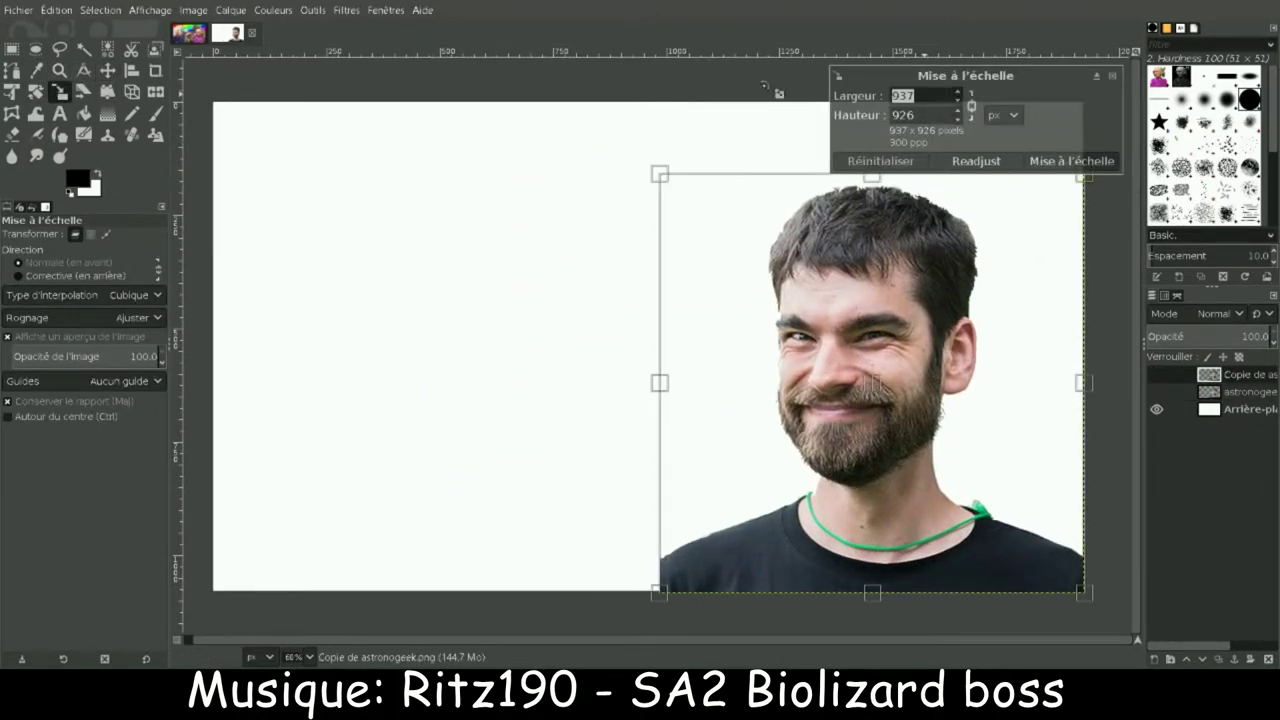
text(500)
key(Return)
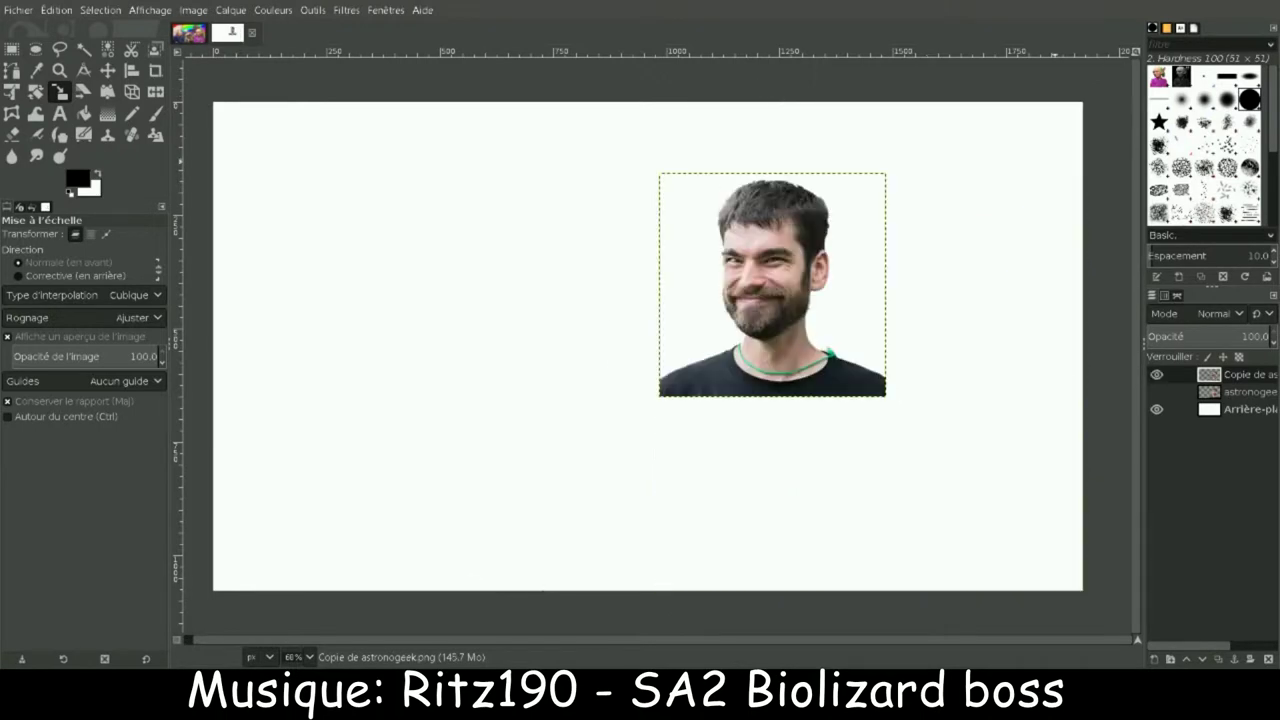
click(108, 70)
drag(772, 285, 970, 478)
Step: Select the man's head with an ellipse of about 294 × 408 px
key(z)
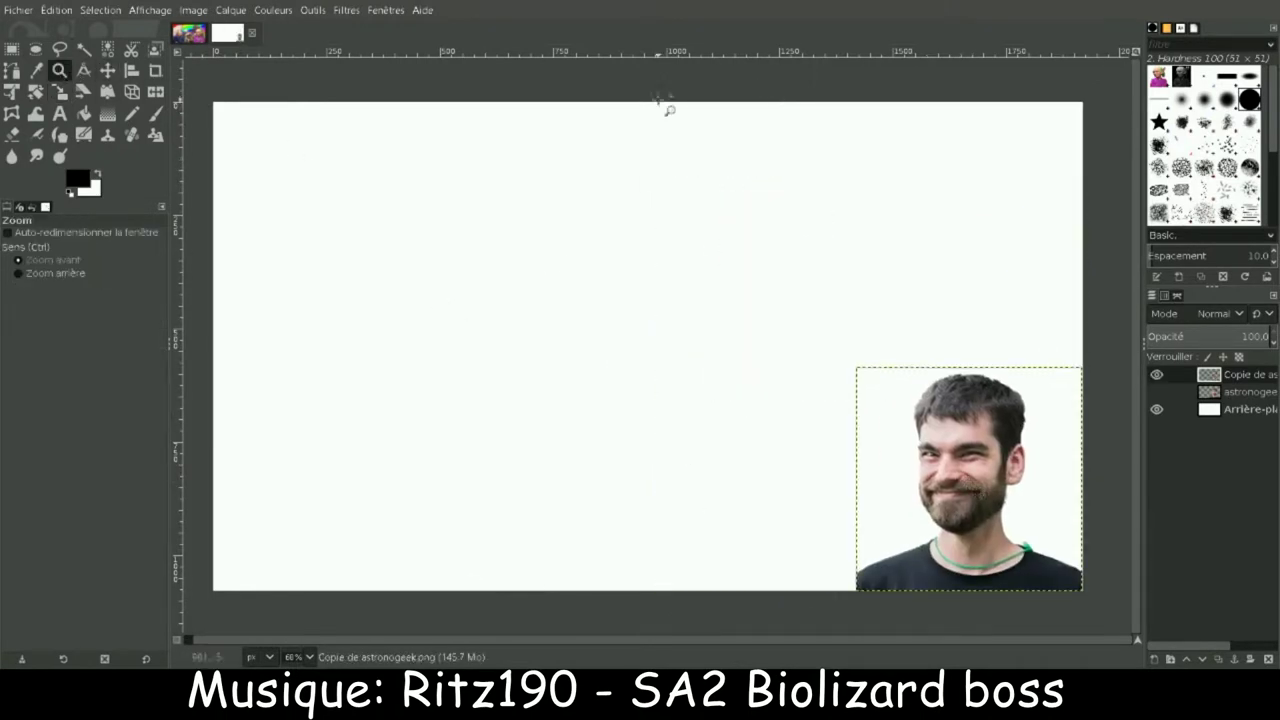
click(486, 420)
click(470, 388)
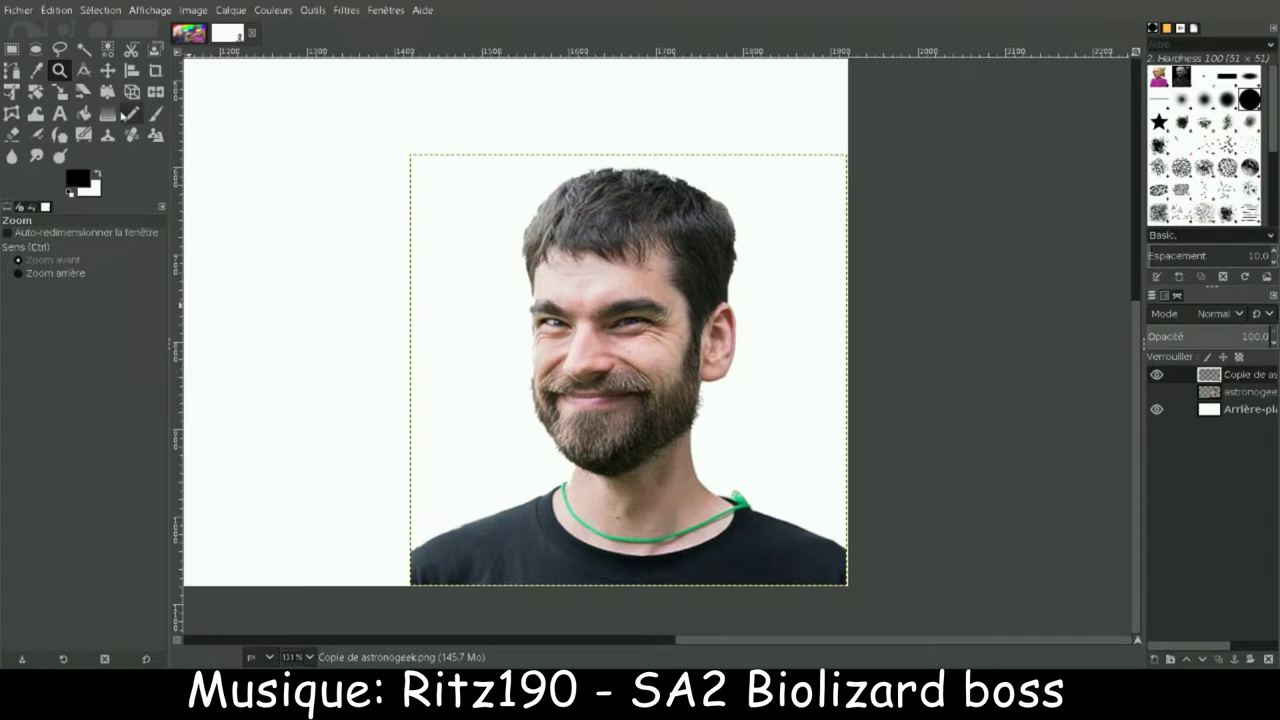
key(e)
drag(494, 125, 750, 480)
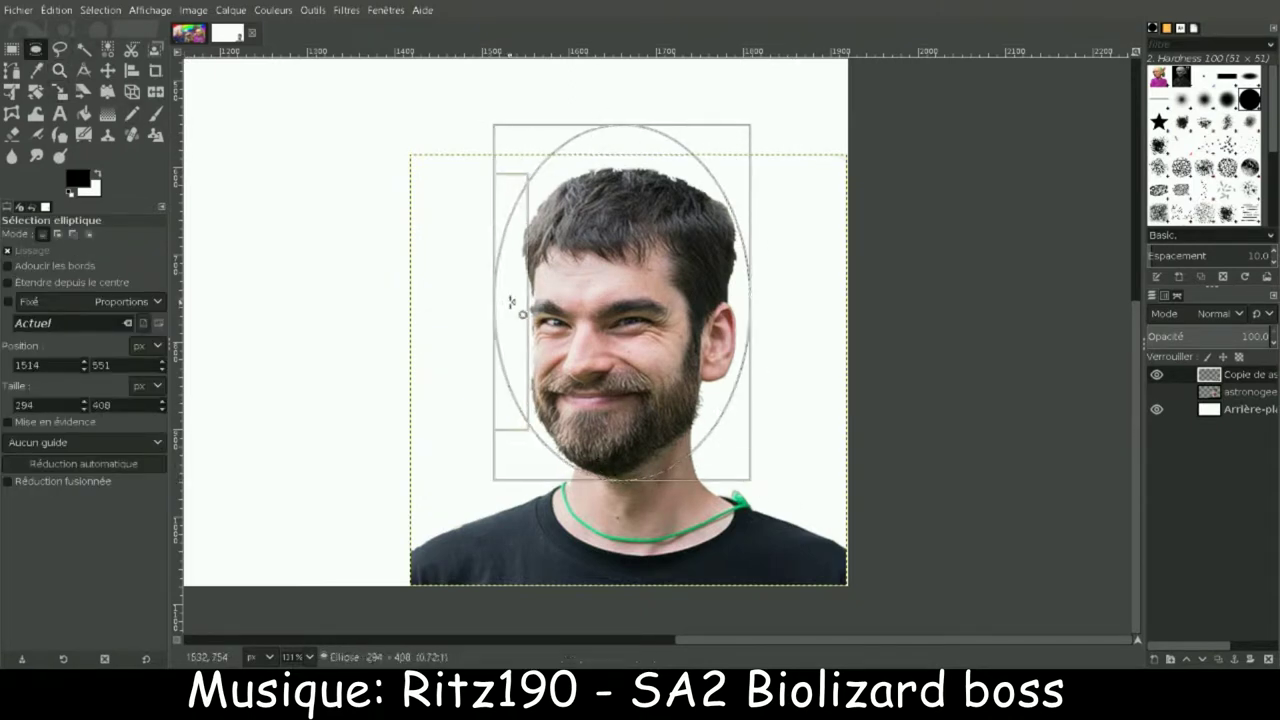
click(512, 302)
click(107, 91)
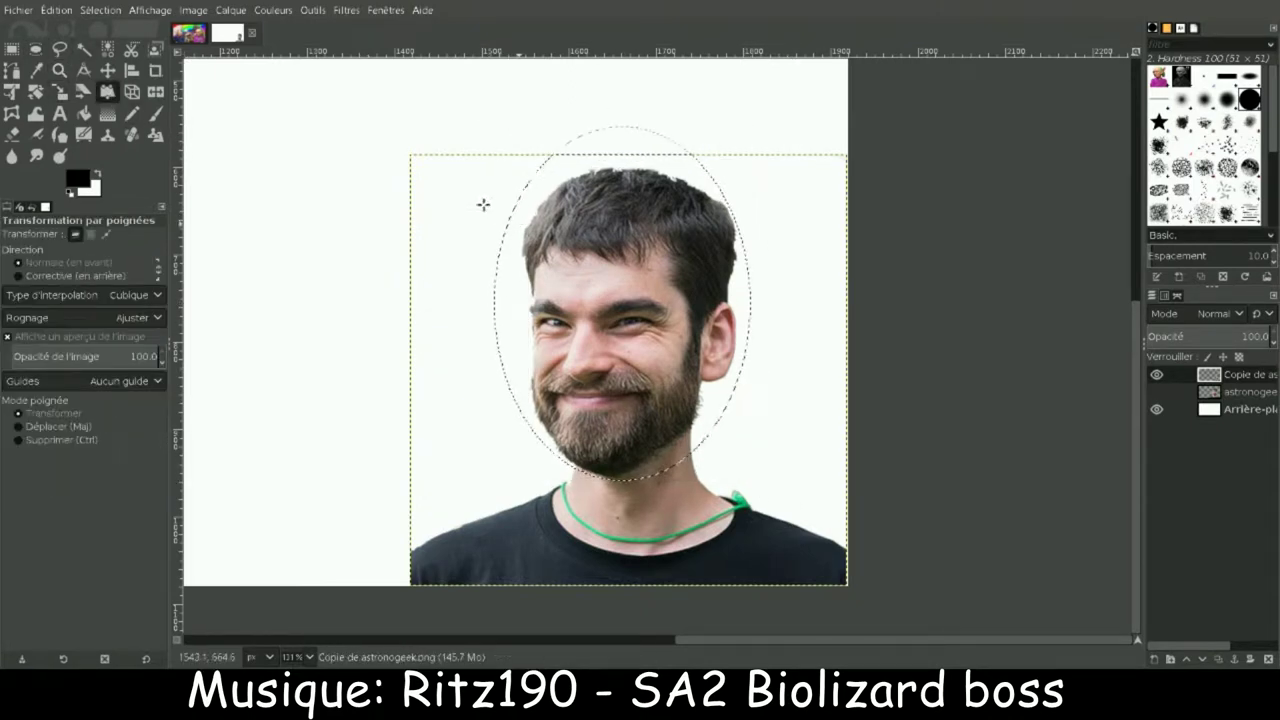
drag(483, 203, 620, 160)
click(993, 160)
click(1079, 157)
Step: Apply a Perspective transform to the selected head, spreading its upper corners outward and upward to widen the forehead and hair
click(131, 91)
drag(494, 127, 386, 82)
drag(751, 127, 838, 66)
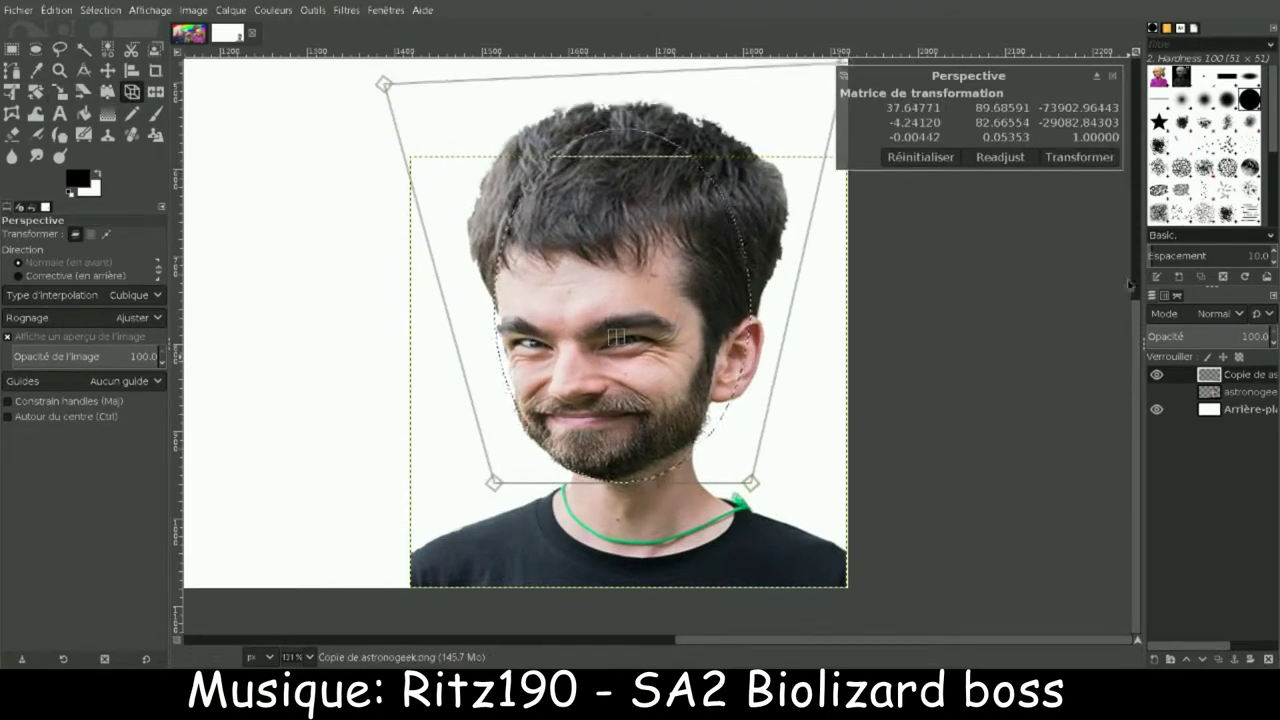
drag(384, 84, 314, 129)
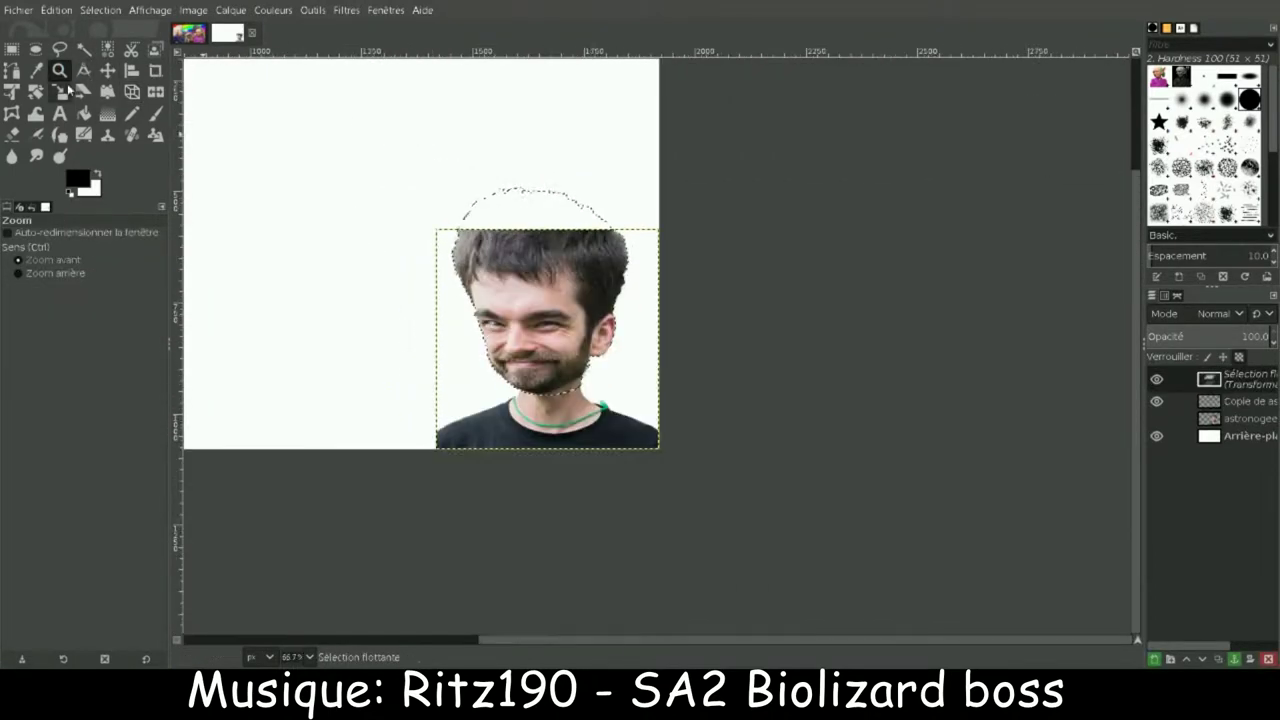
Step: Enlarge the floating head much further with a second Perspective transform that widens its top, and turn it into a new layer
scroll(900, 320, up, 3)
click(131, 91)
drag(389, 286, 354, 243)
drag(658, 286, 681, 265)
drag(354, 243, 317, 283)
drag(681, 265, 731, 260)
drag(317, 283, 259, 133)
drag(731, 260, 743, 124)
drag(388, 526, 354, 535)
drag(658, 526, 662, 523)
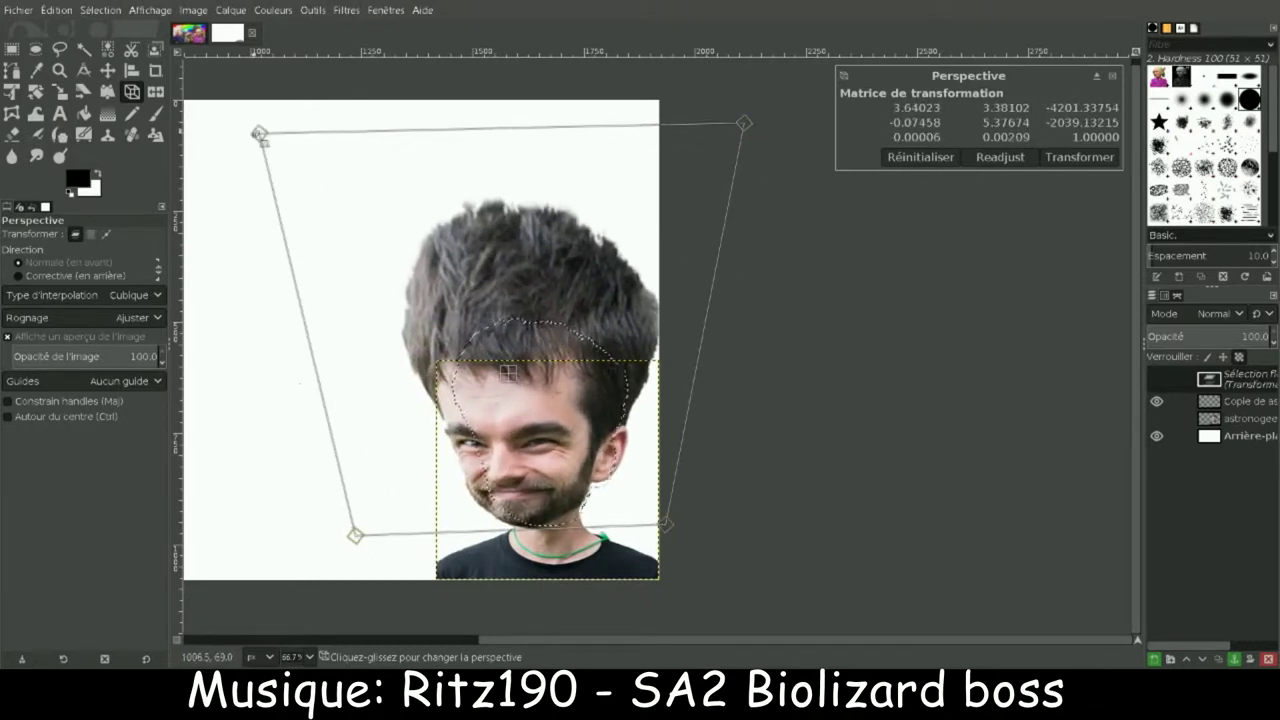
drag(260, 134, 217, 101)
drag(512, 376, 508, 373)
key(Return)
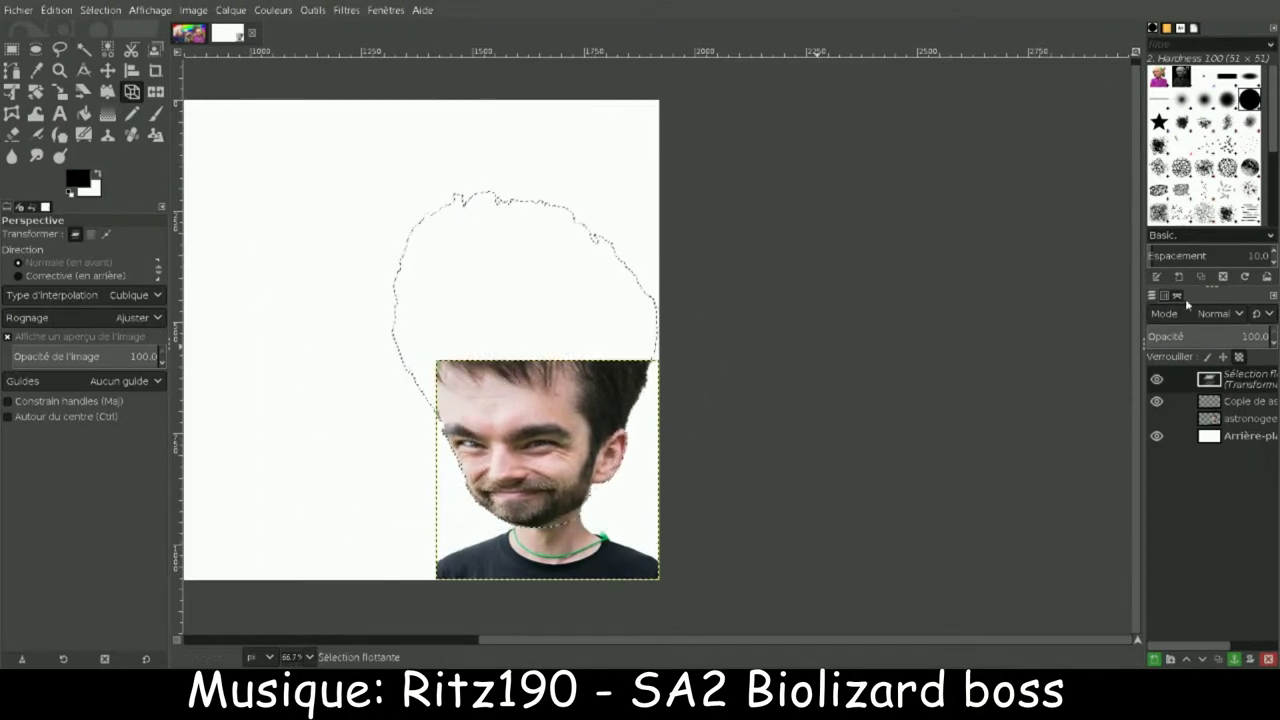
key(shift+ctrl+n)
Step: Draw a freehand selection around the left eye and eyebrow of the enlarged face
key(z)
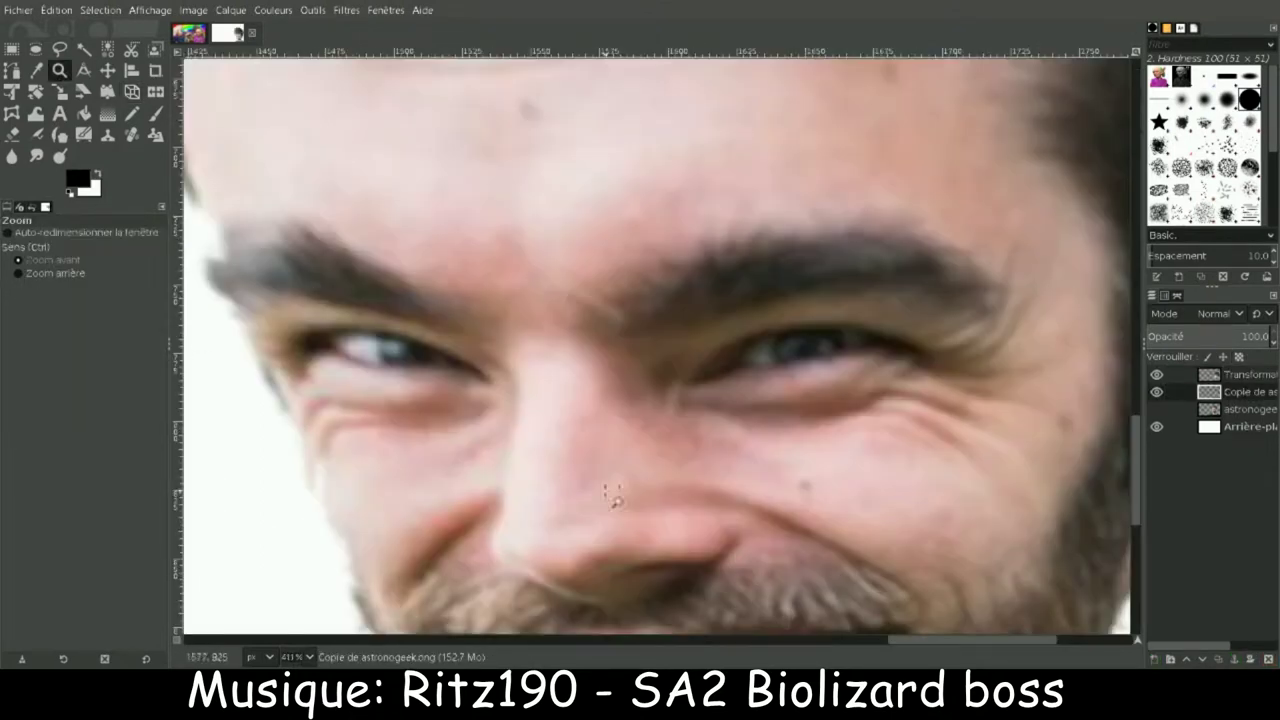
click(517, 300)
ctrl+click(430, 270)
click(430, 270)
ctrl+click(1080, 351)
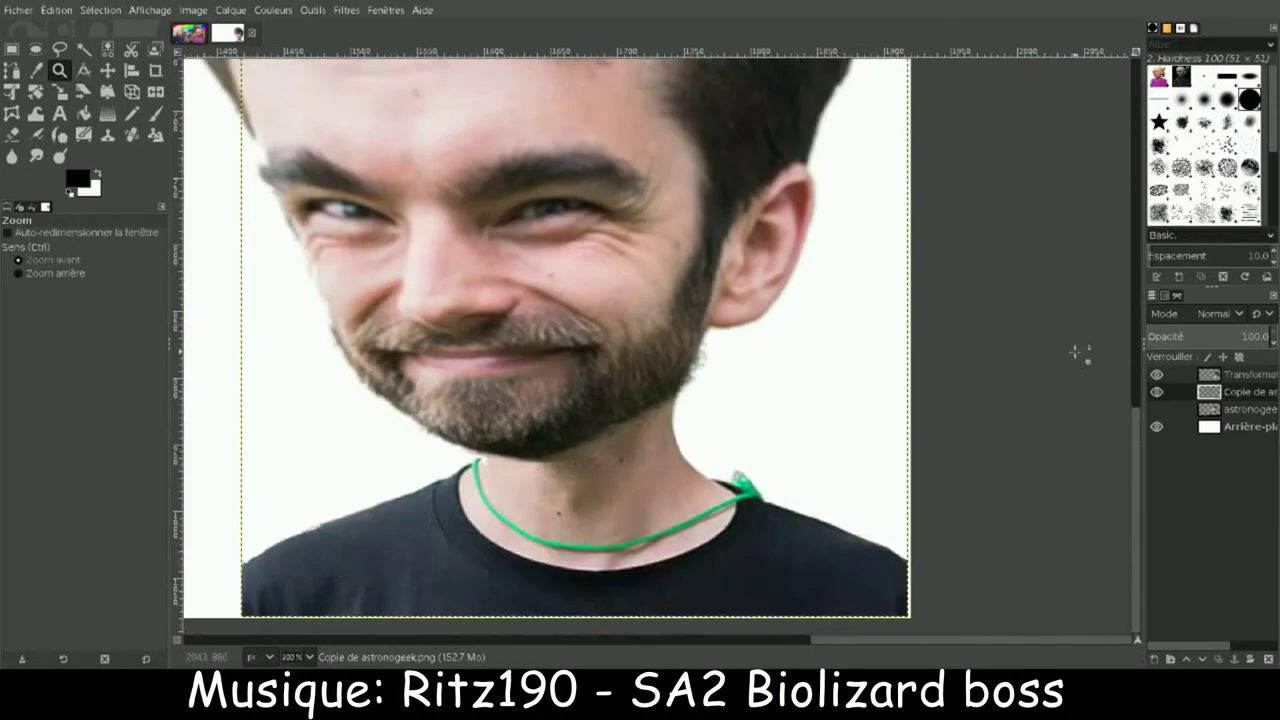
drag(205, 195, 838, 581)
key(e)
key(f)
drag(283, 281, 418, 310)
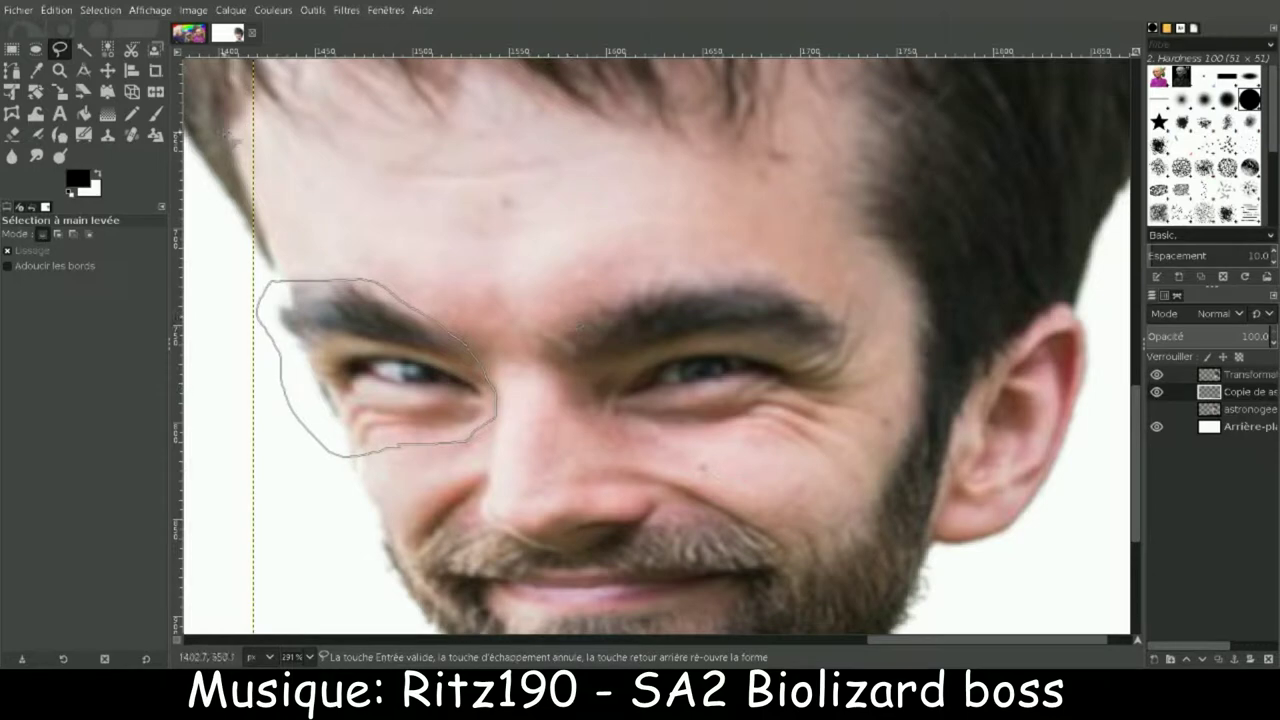
key(Return)
key(shift+p)
mouse_move(497, 277)
mouse_down()
mouse_move(514, 243)
mouse_move(540, 240)
mouse_up()
key(Escape)
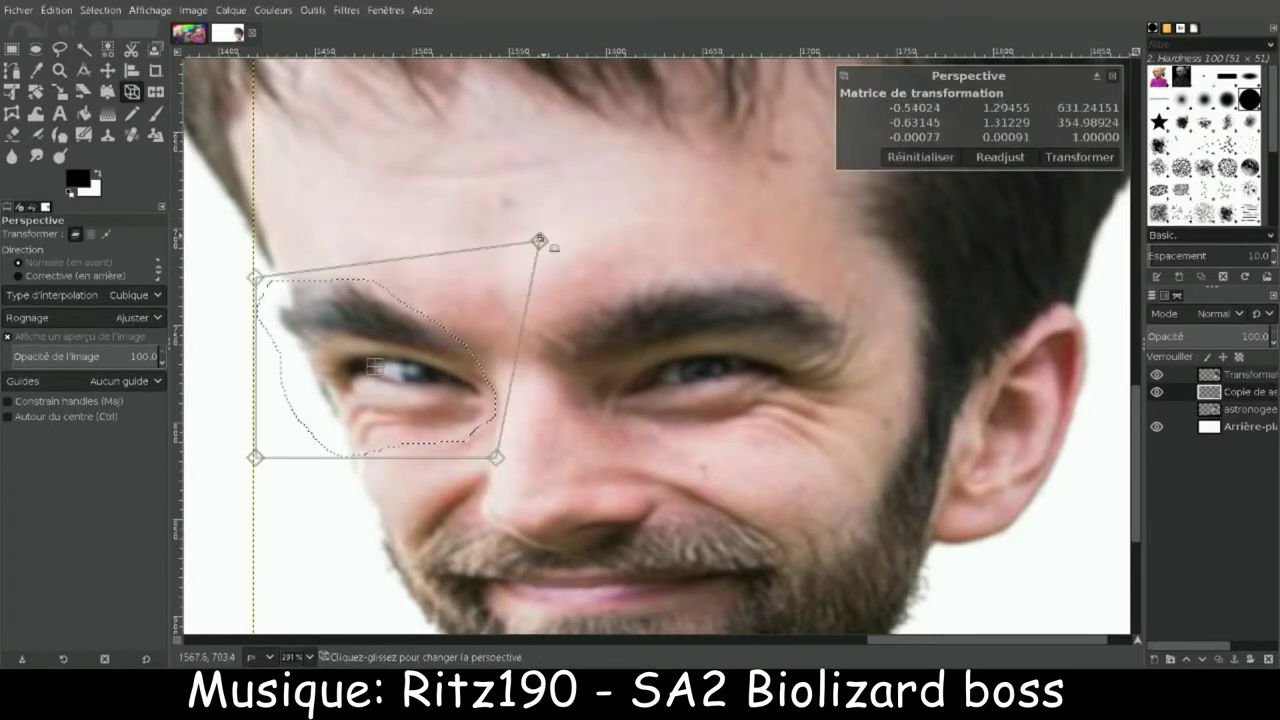
Step: Lower the enlarged head layer beneath the portrait copy, and stretch its selected left eye and eyebrow far upward with a Perspective transform
click(1079, 157)
drag(1250, 374, 1250, 398)
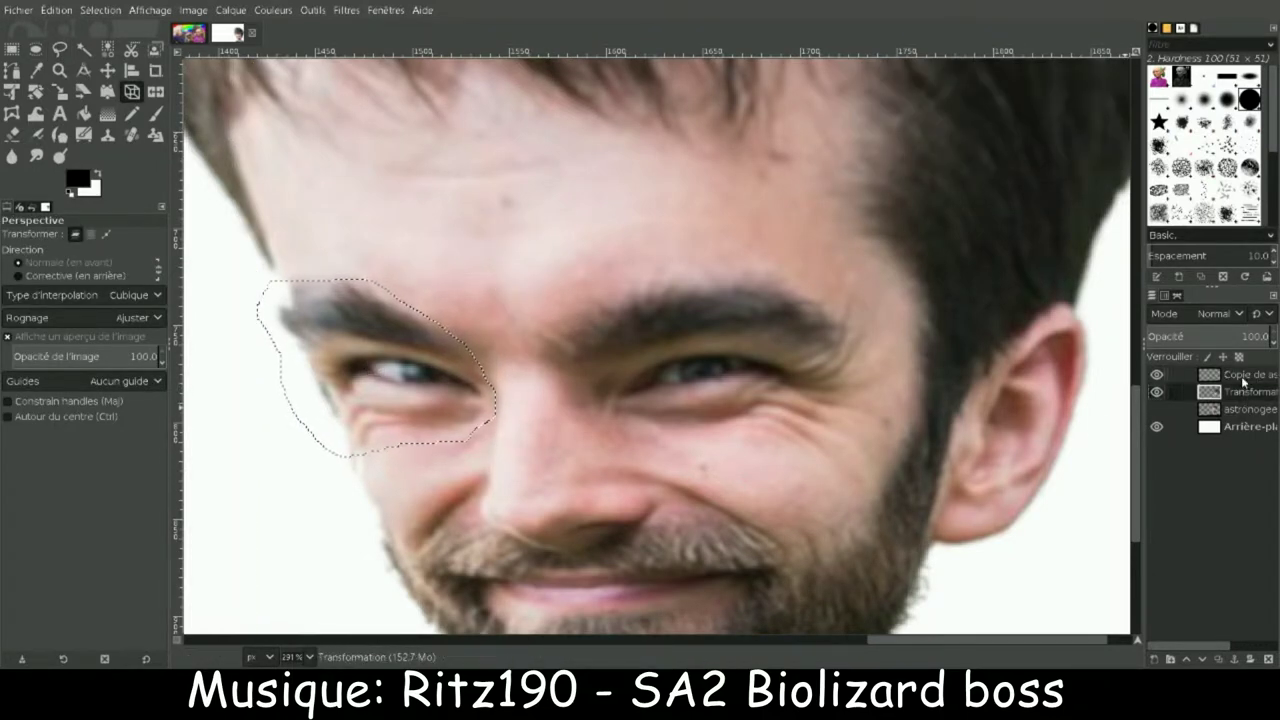
drag(493, 283, 543, 214)
drag(262, 283, 229, 186)
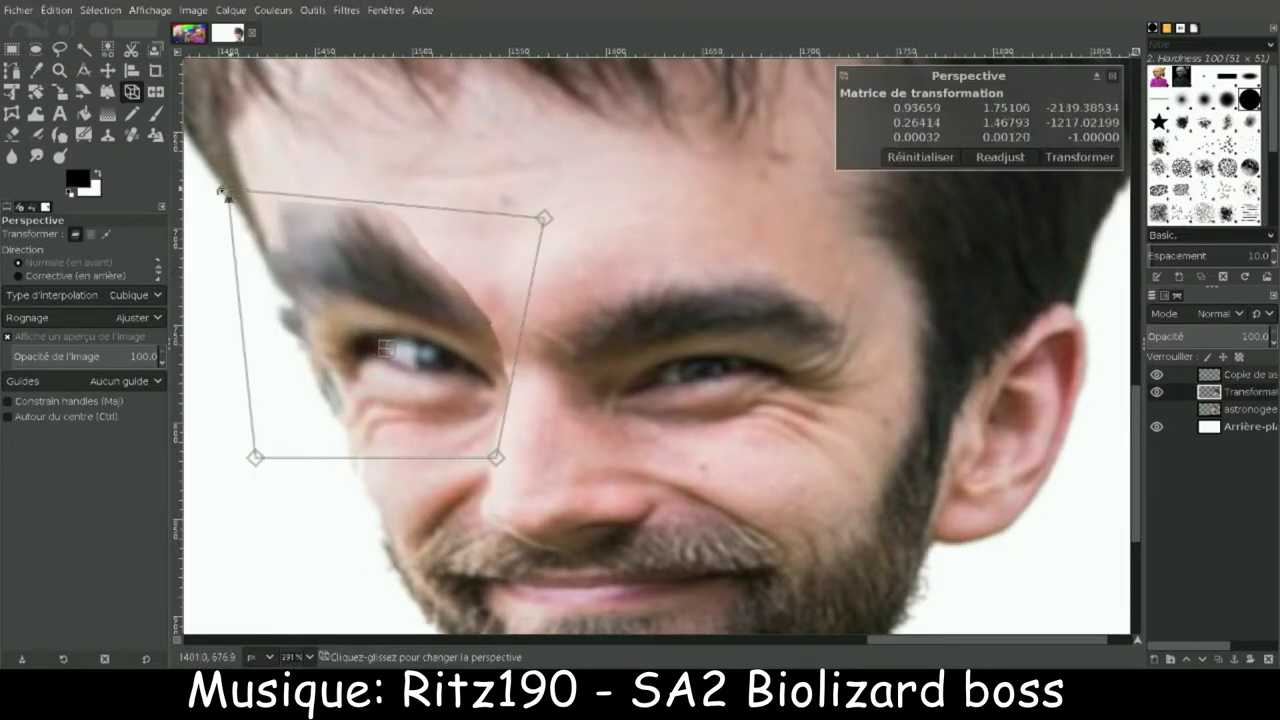
drag(543, 240, 548, 80)
drag(222, 190, 198, 150)
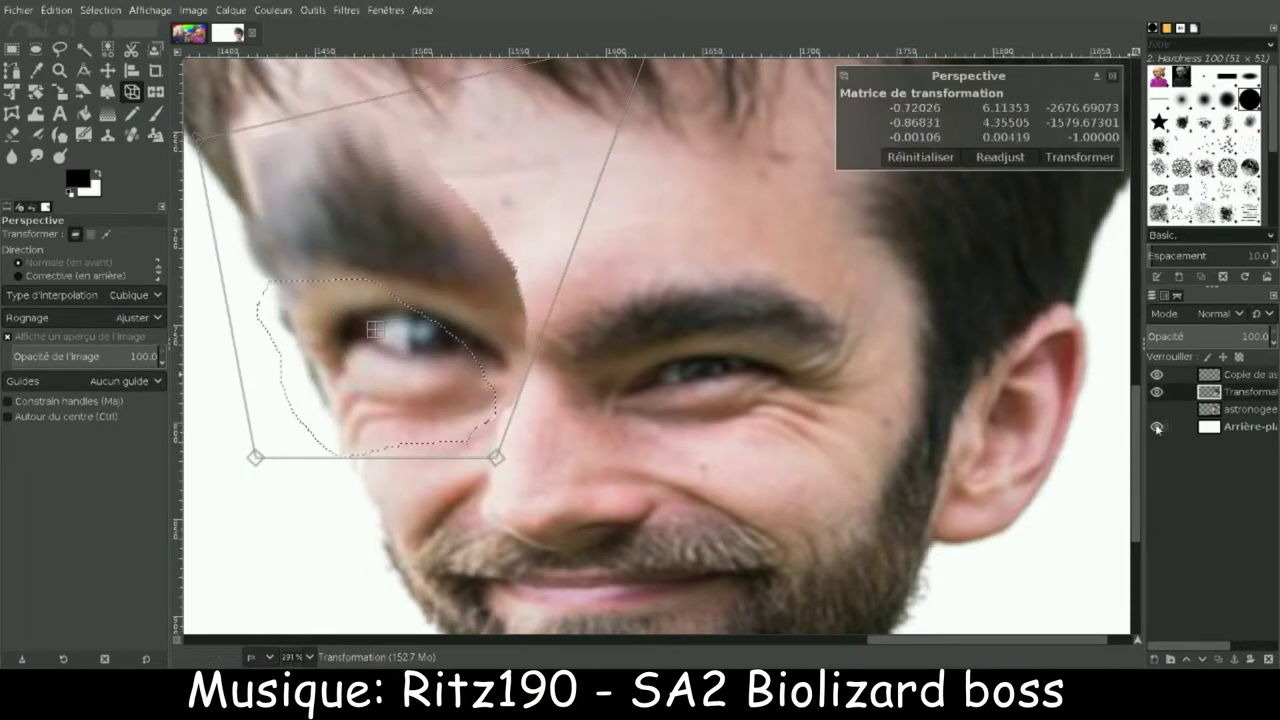
scroll(230, 300, up, 1)
drag(253, 491, 274, 560)
key(Return)
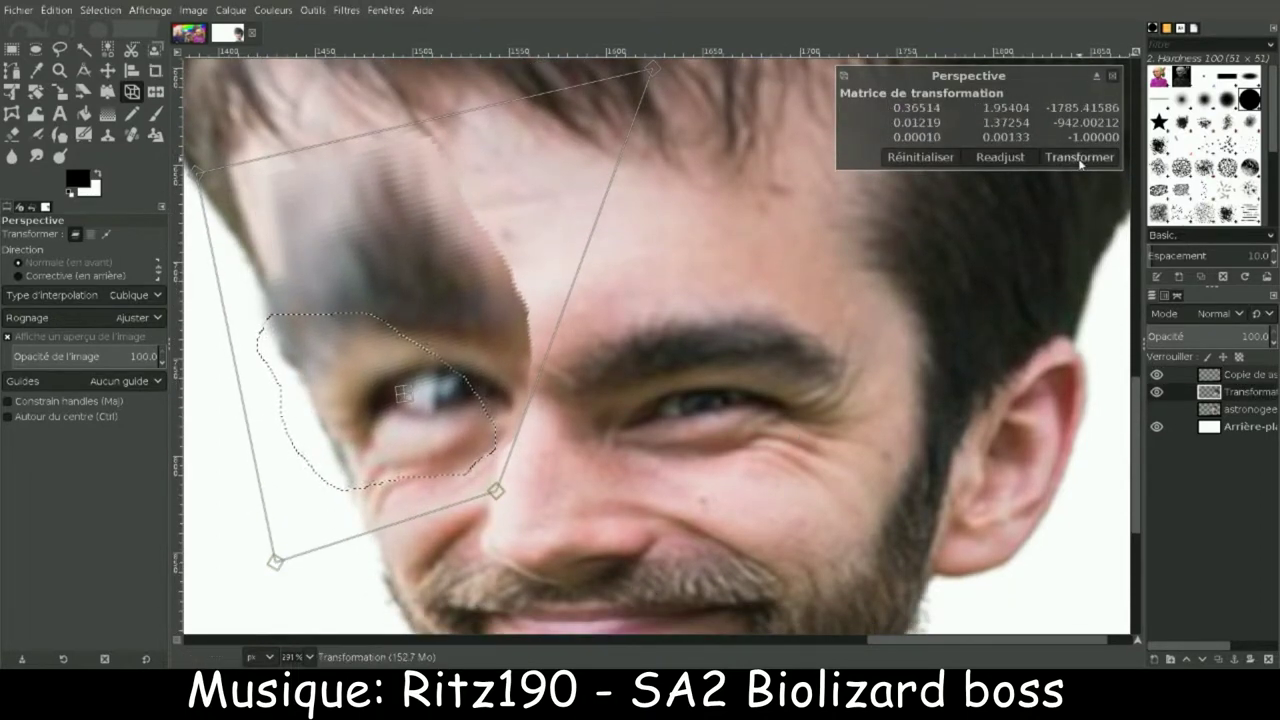
Step: Draw a freehand selection around the right eye and eyebrow of the enlarged face
click(60, 48)
drag(578, 356, 760, 311)
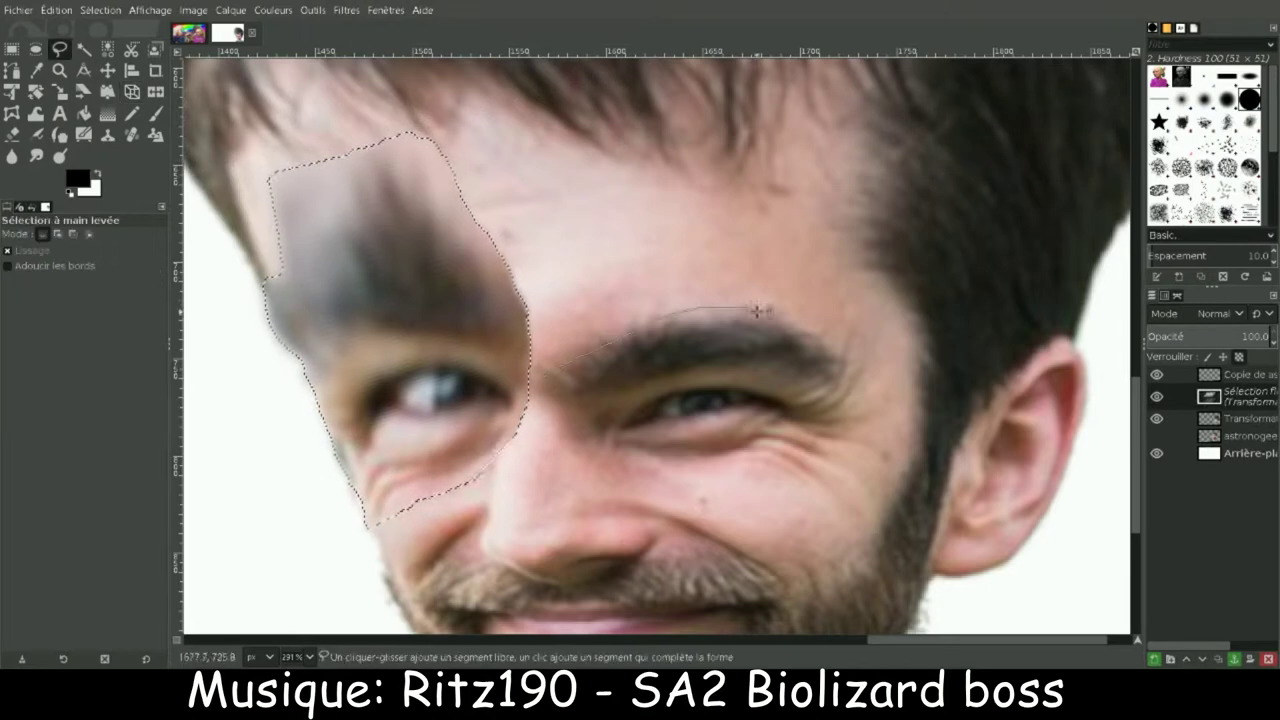
key(Return)
Step: Enlarge the selected right eye and eyebrow outward with a Perspective transform and nudge the floating piece into place
click(131, 91)
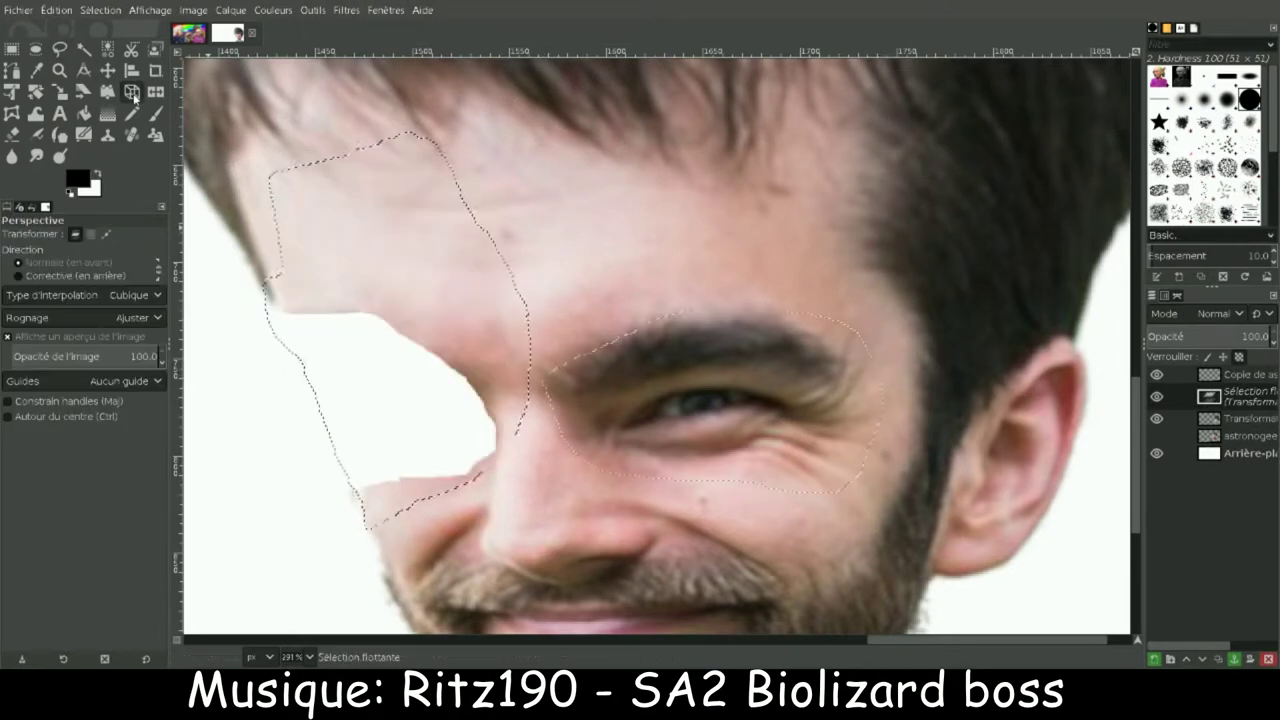
click(543, 300)
drag(880, 309, 952, 257)
drag(882, 494, 890, 535)
drag(533, 298, 487, 164)
click(1079, 160)
key(m)
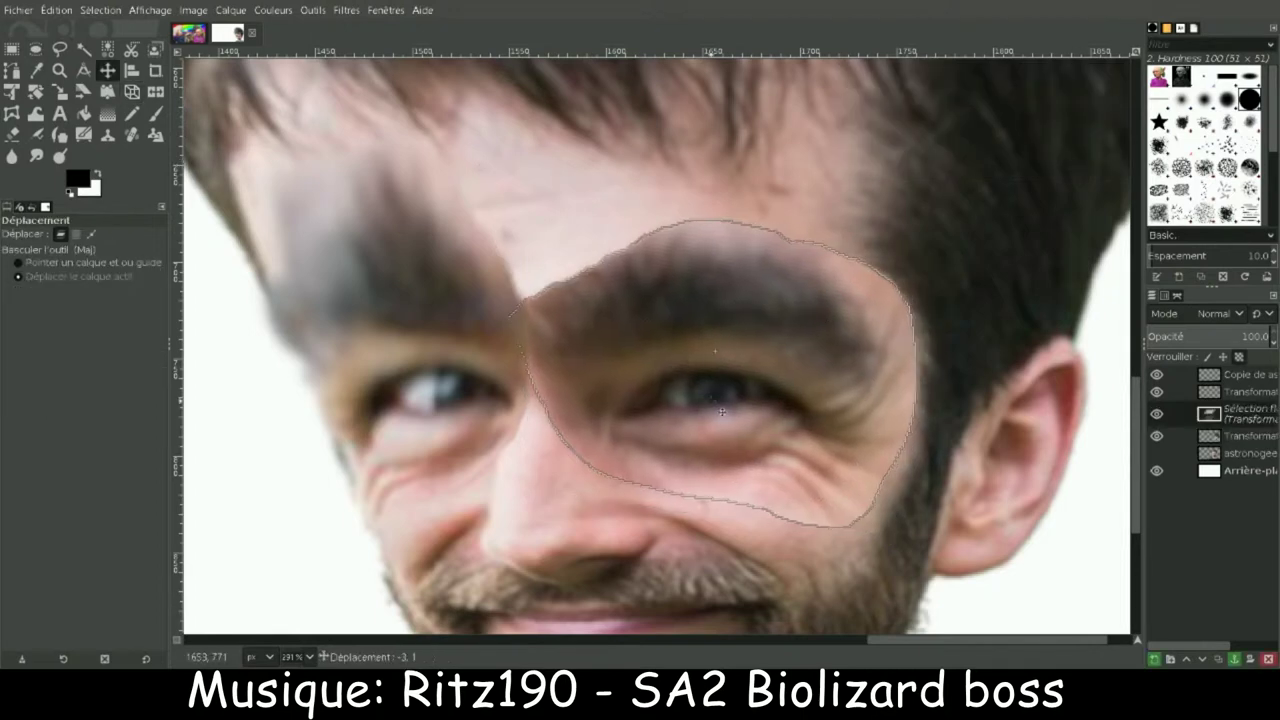
Step: Turn the floating right eye into a new layer and merge both eye layers down into the enlarged head layer
key(shift+u)
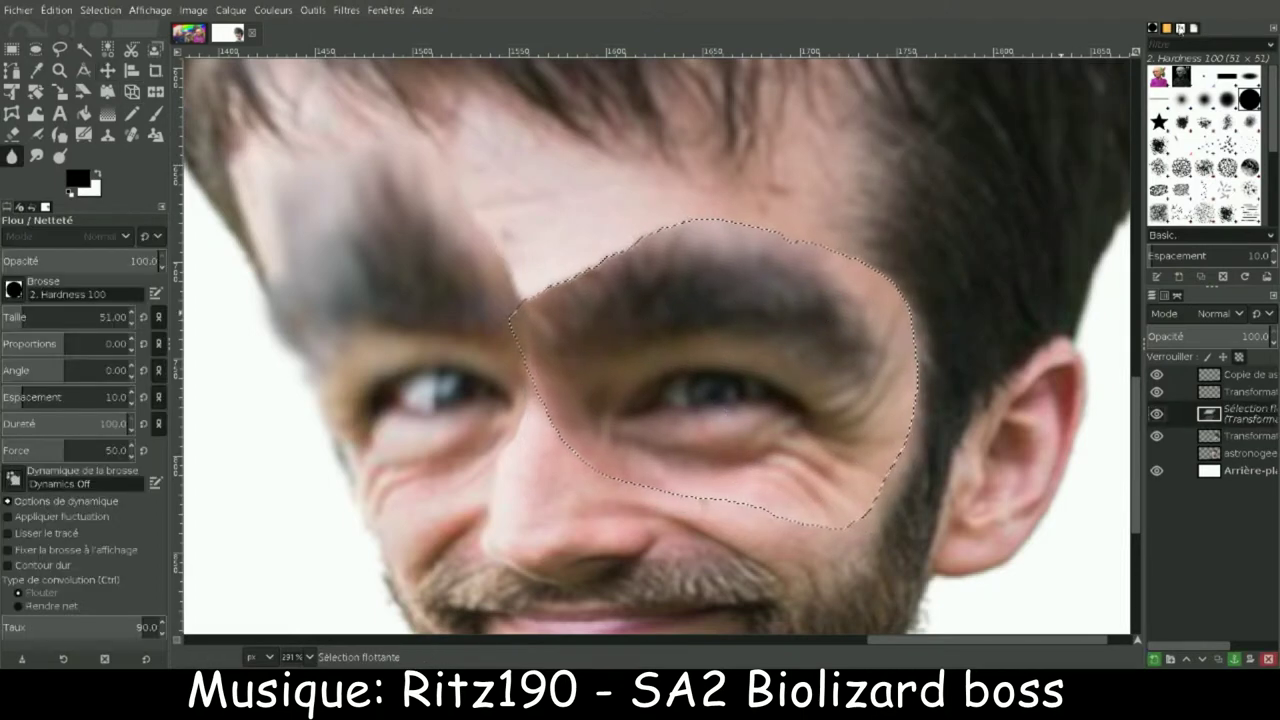
key(shift+ctrl+n)
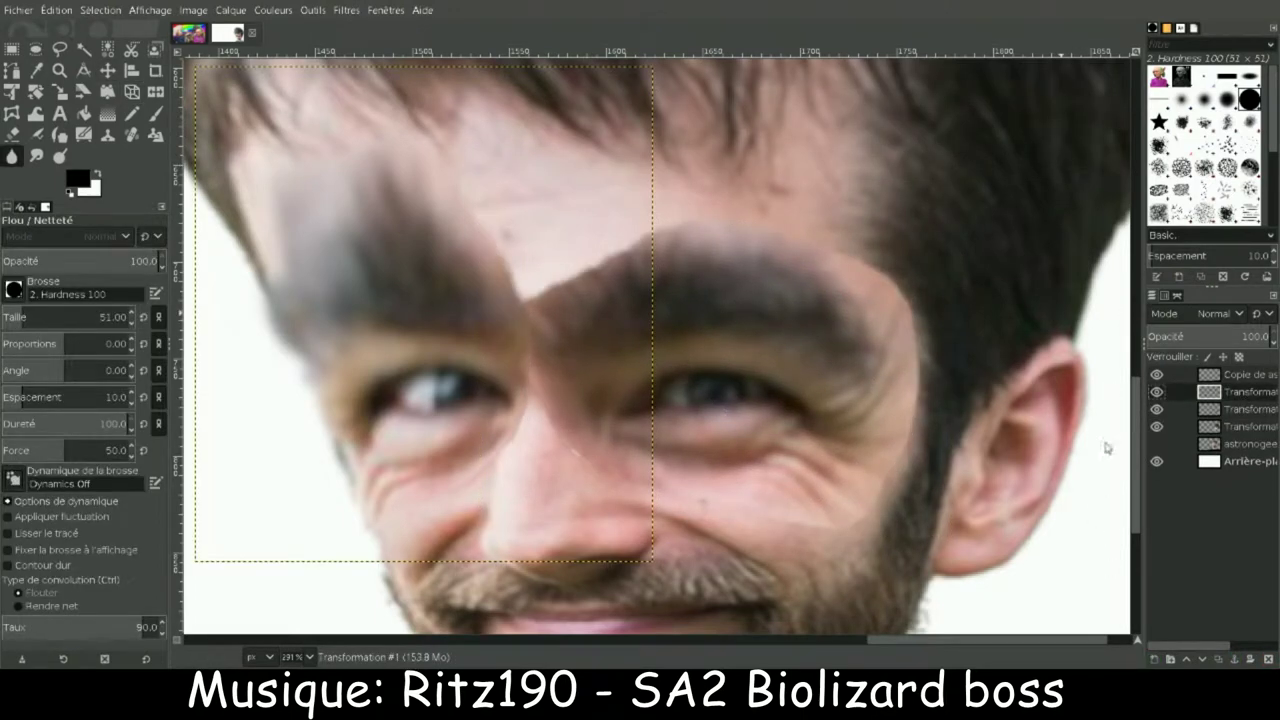
key(ctrl+m)
key(ctrl+m)
Step: Blur the seams around both enlarged eyes with a brush size of 25, and raise the merged head layer above the portrait copy
click(100, 317)
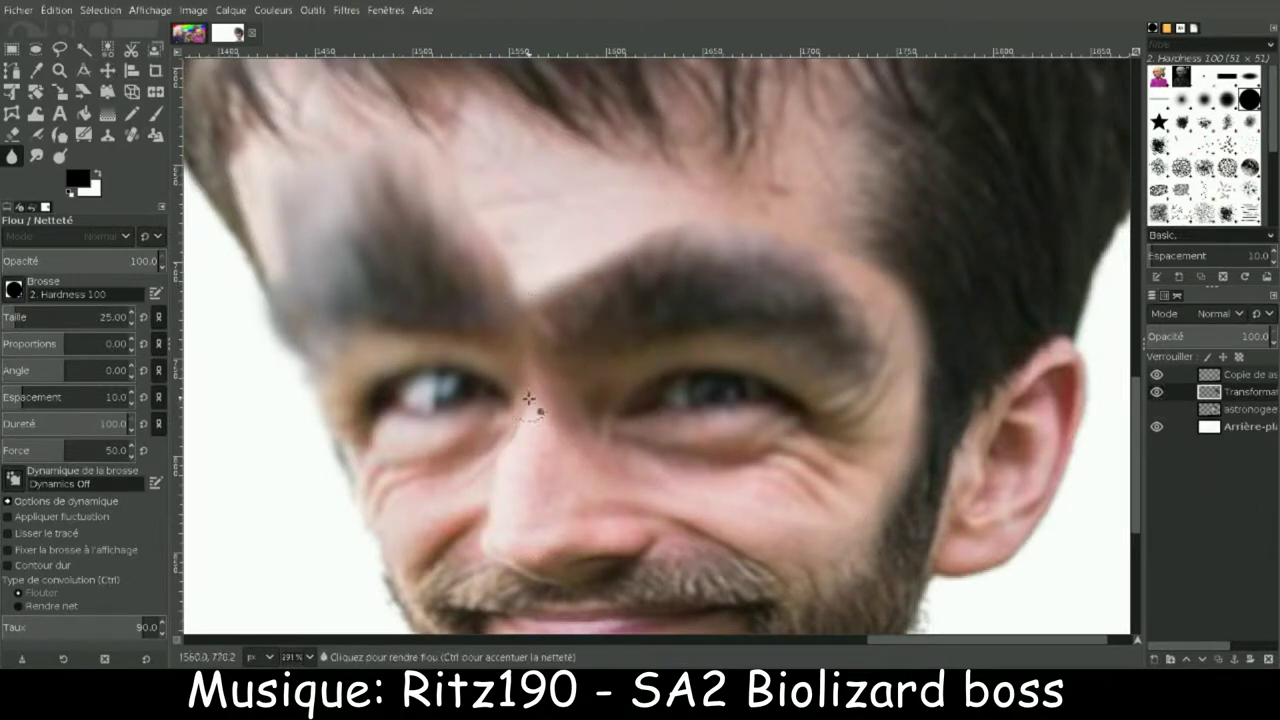
key(z)
ctrl+click(563, 409)
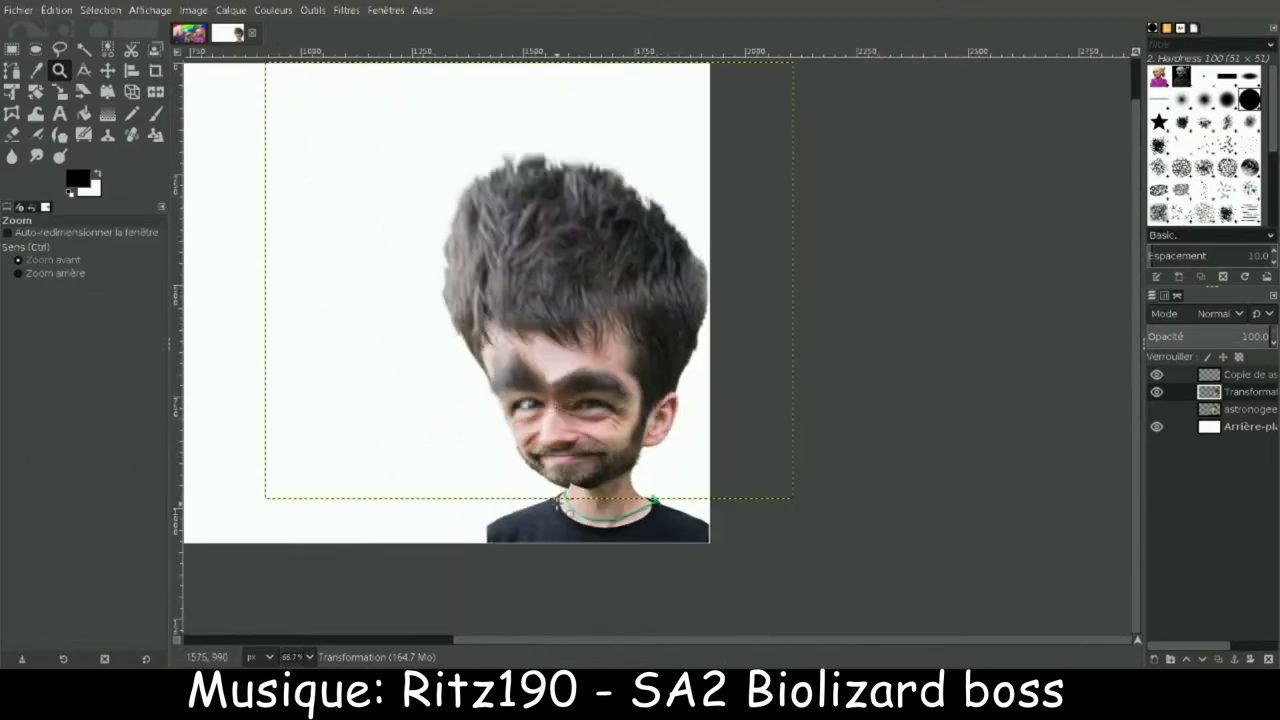
drag(1242, 396, 1240, 375)
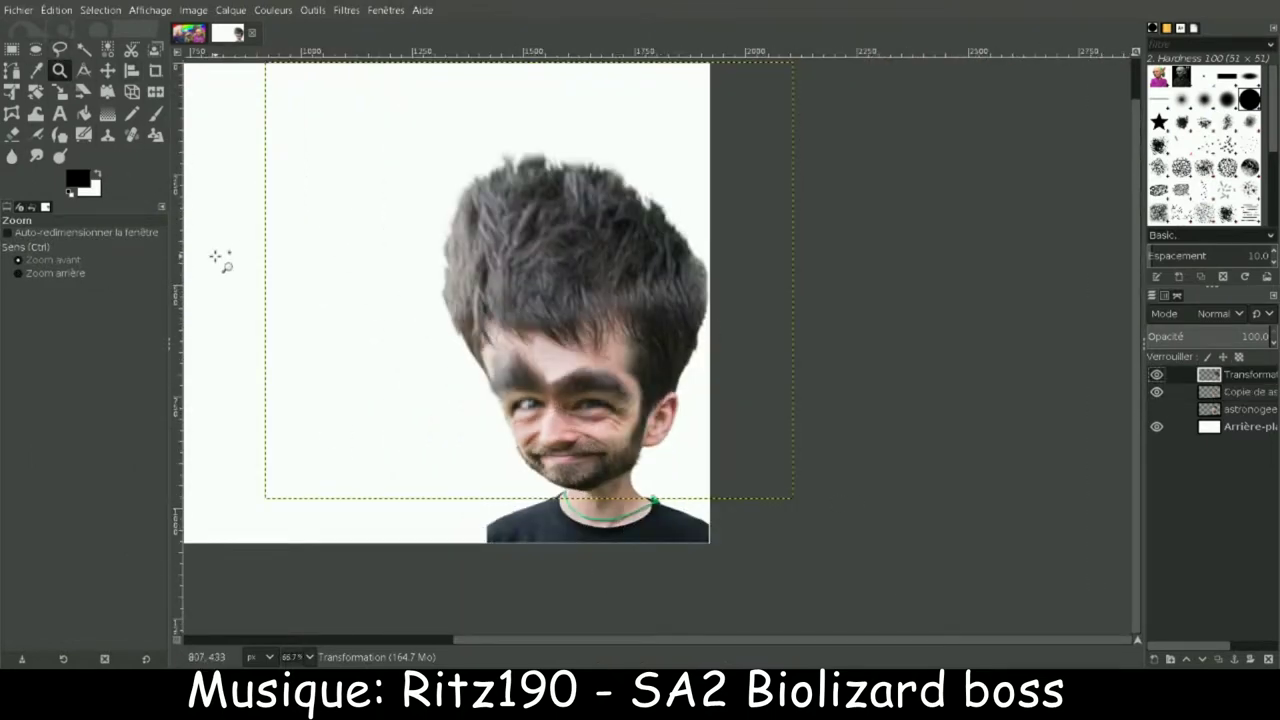
drag(362, 114, 768, 472)
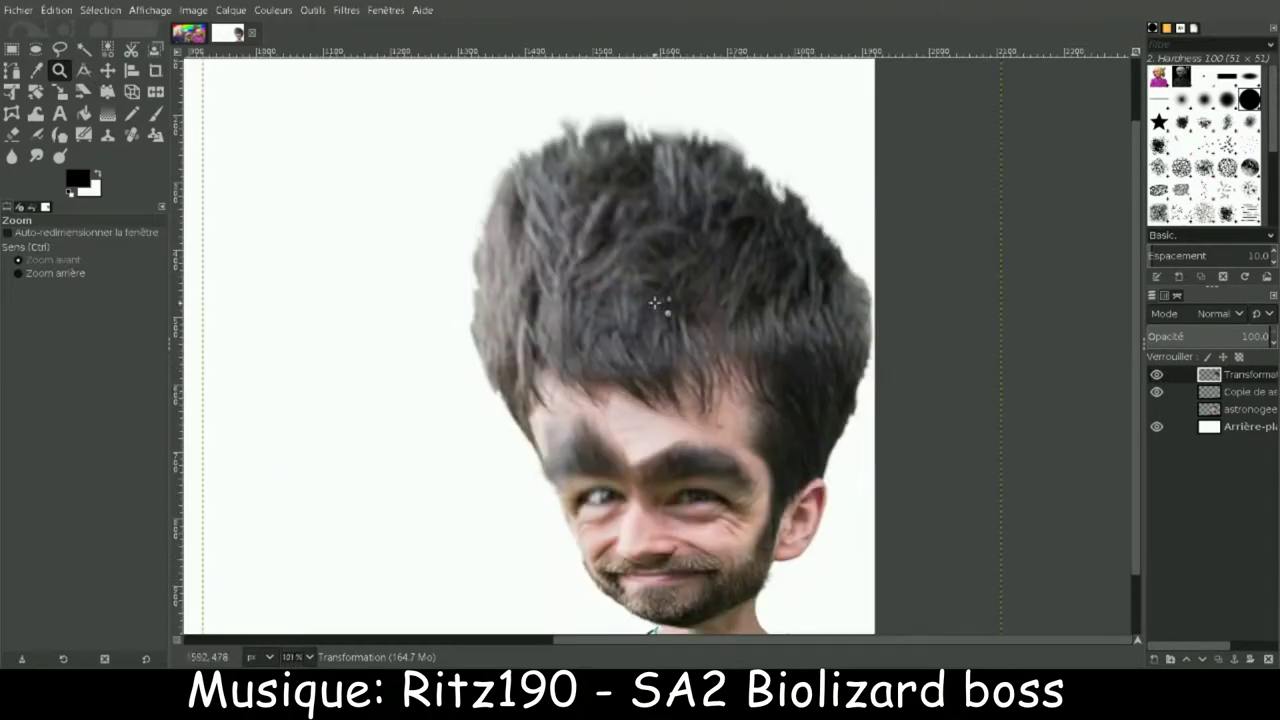
key(u)
click(685, 180)
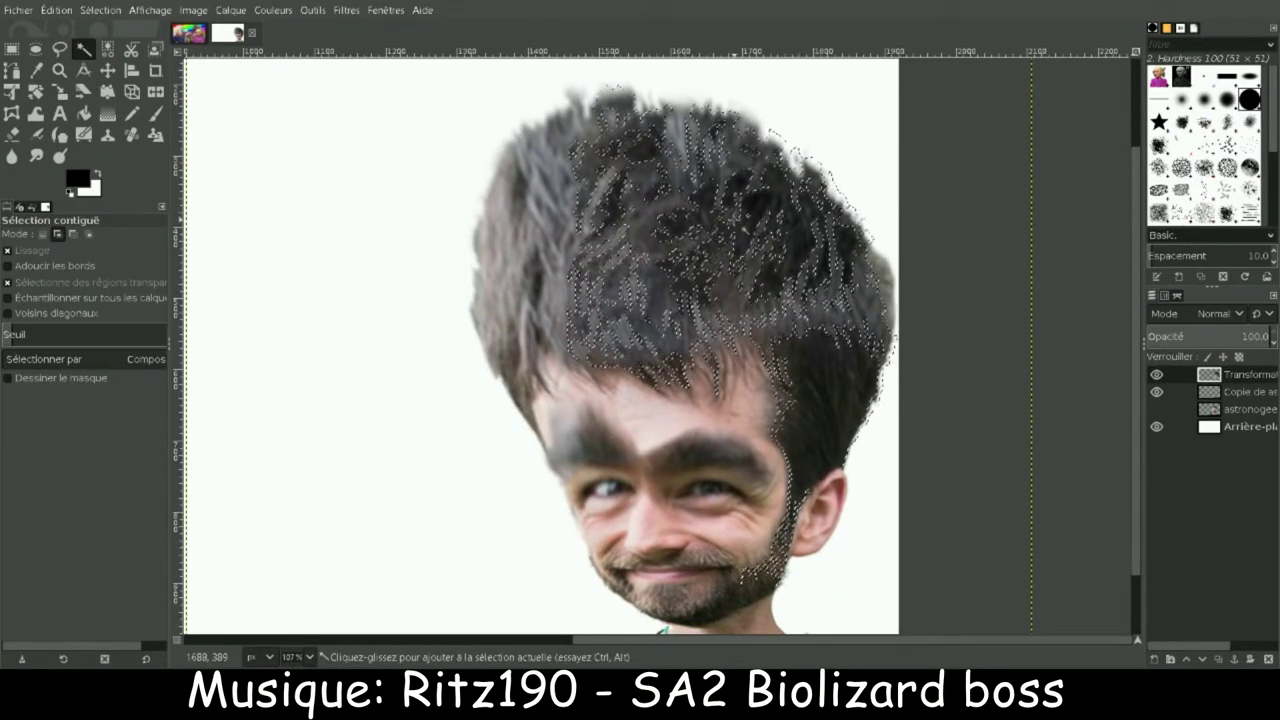
shift+click(660, 590)
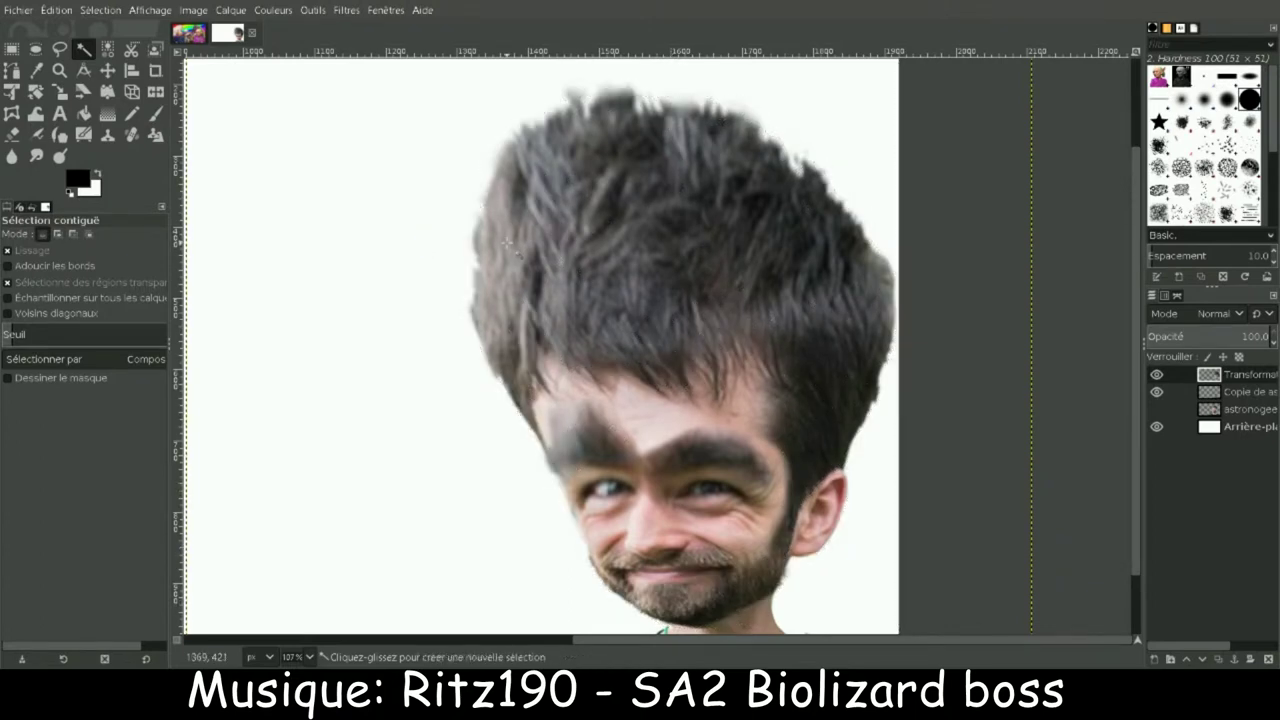
Step: Select the hair with large overlapping ellipses and add the hairline and sideburn by fuzzy selection
key(e)
drag(406, 80, 950, 358)
drag(476, 158, 528, 420)
click(84, 48)
drag(790, 280, 815, 343)
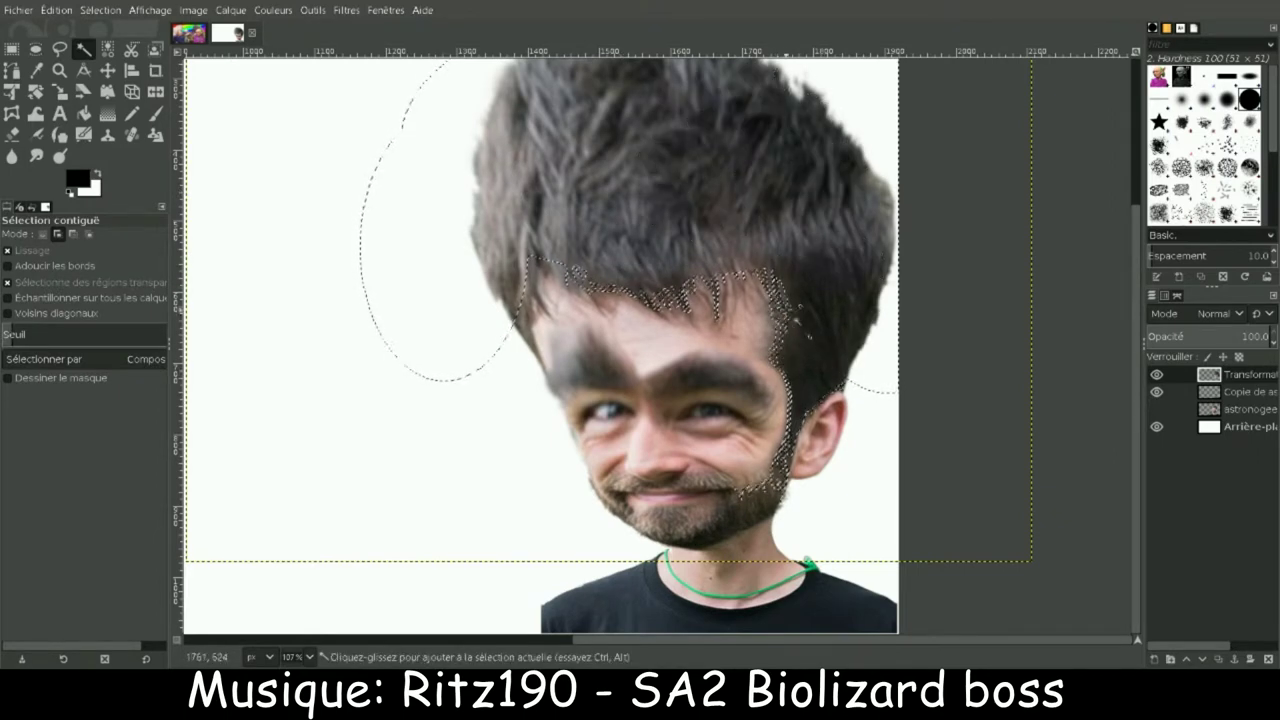
mouse_move(792, 283)
mouse_down()
mouse_move(723, 277)
mouse_move(788, 284)
mouse_up()
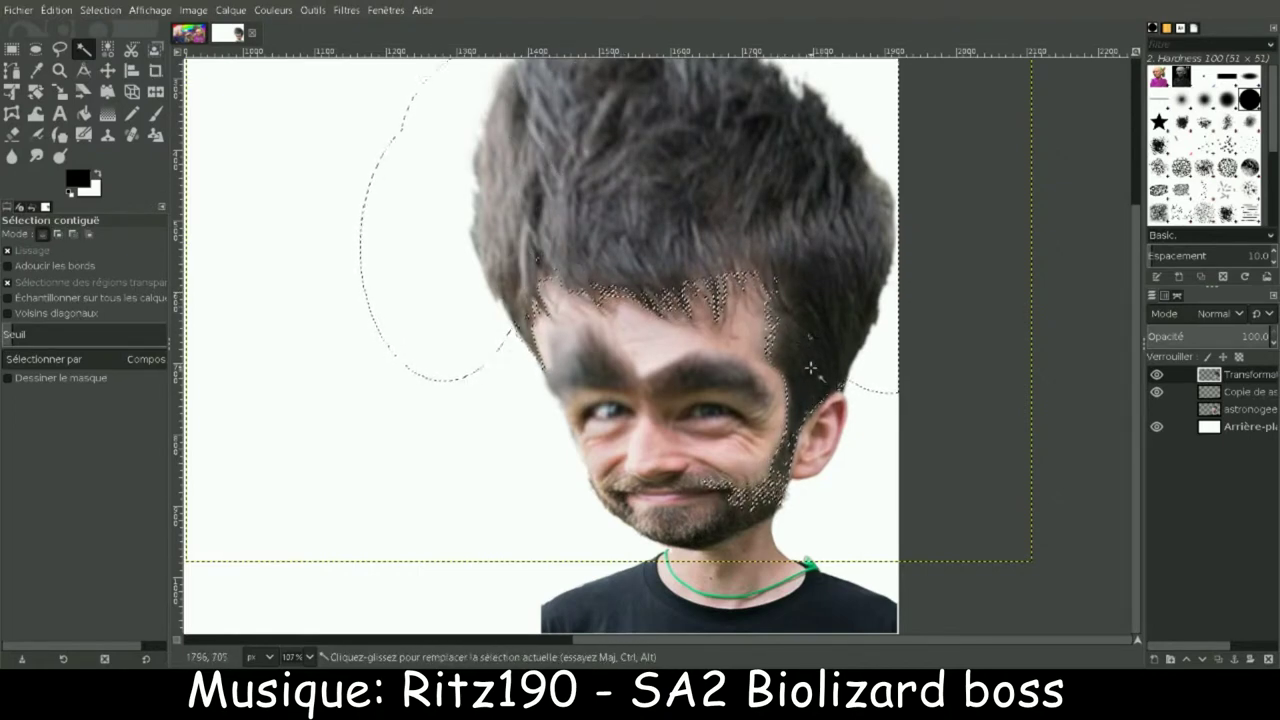
Step: Extend the hair selection over the chin and jaw beard with fuzzy picks and added ellipses, and hide the portrait copy layer
ctrl+scroll(790, 600, up, 3)
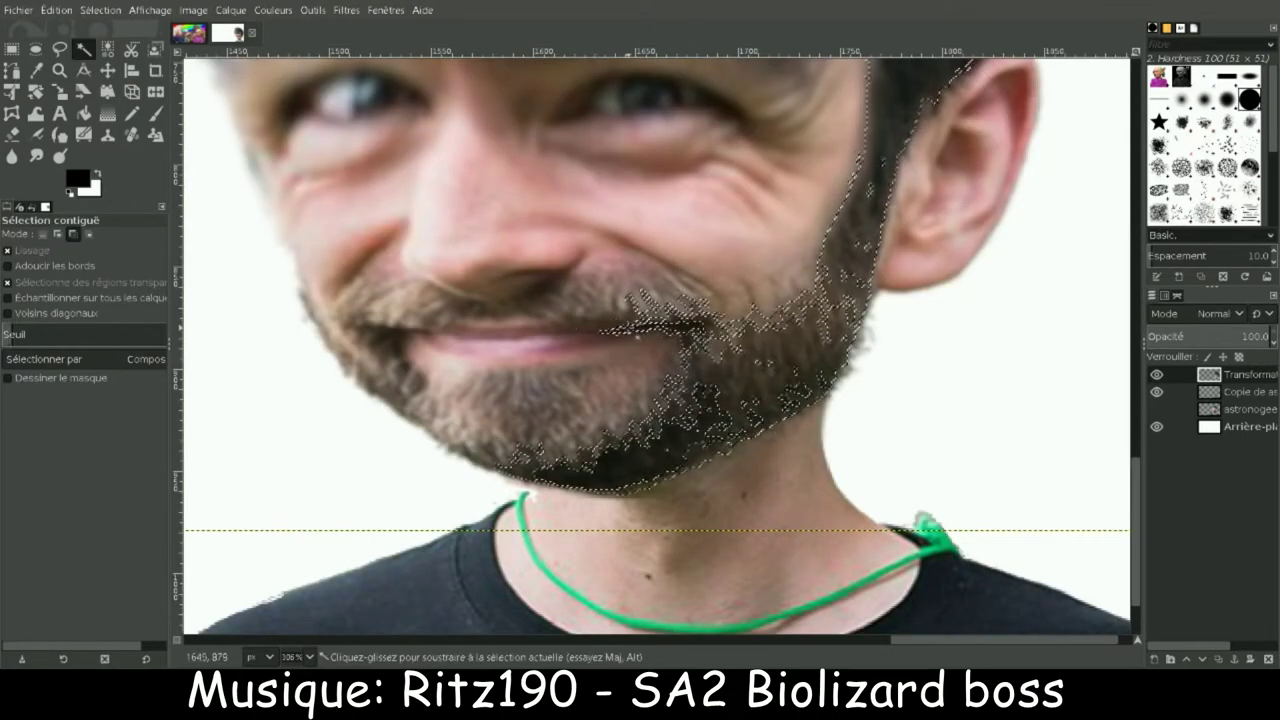
drag(657, 325, 620, 325)
key(ctrl+shift+a)
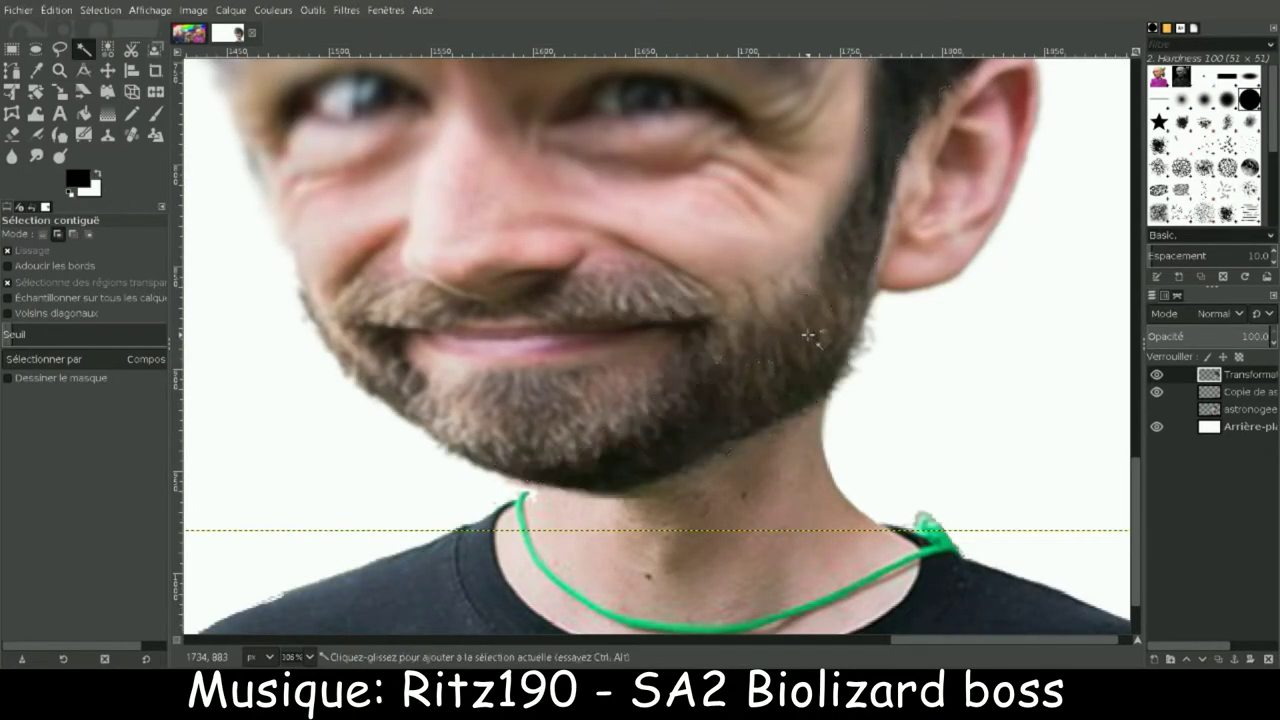
key(e)
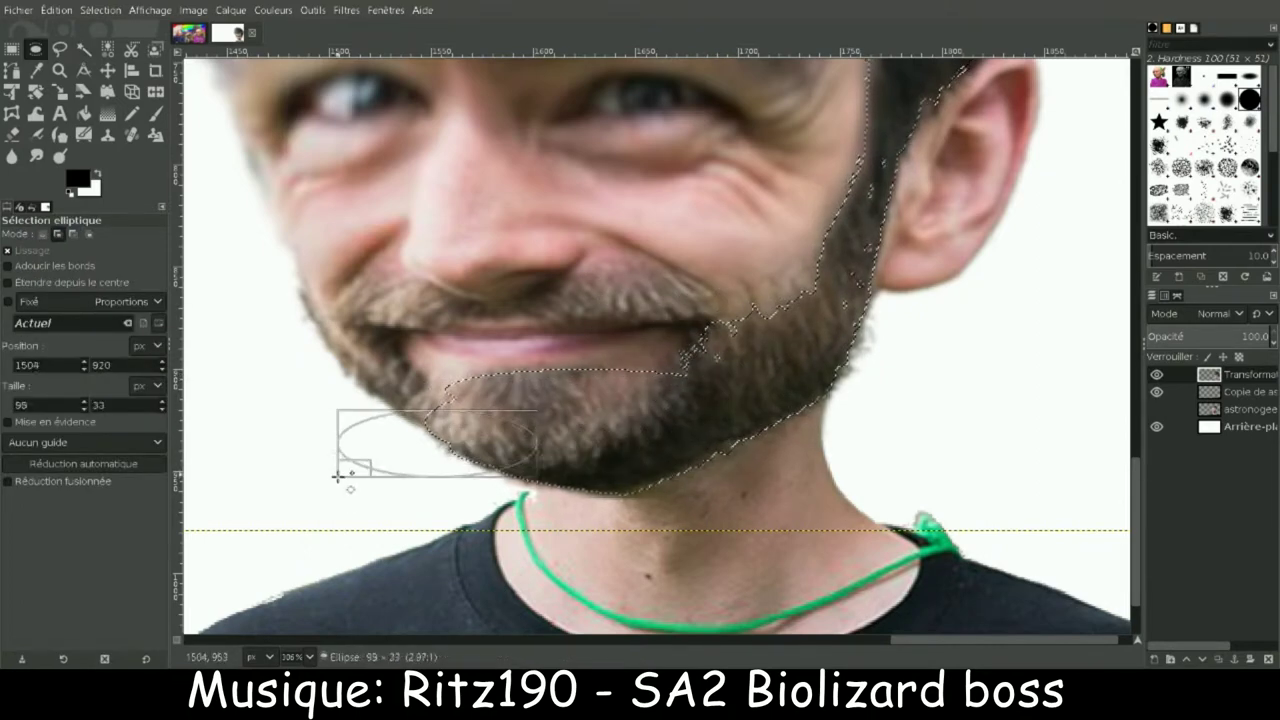
click(1157, 393)
drag(344, 412, 258, 358)
drag(941, 318, 815, 398)
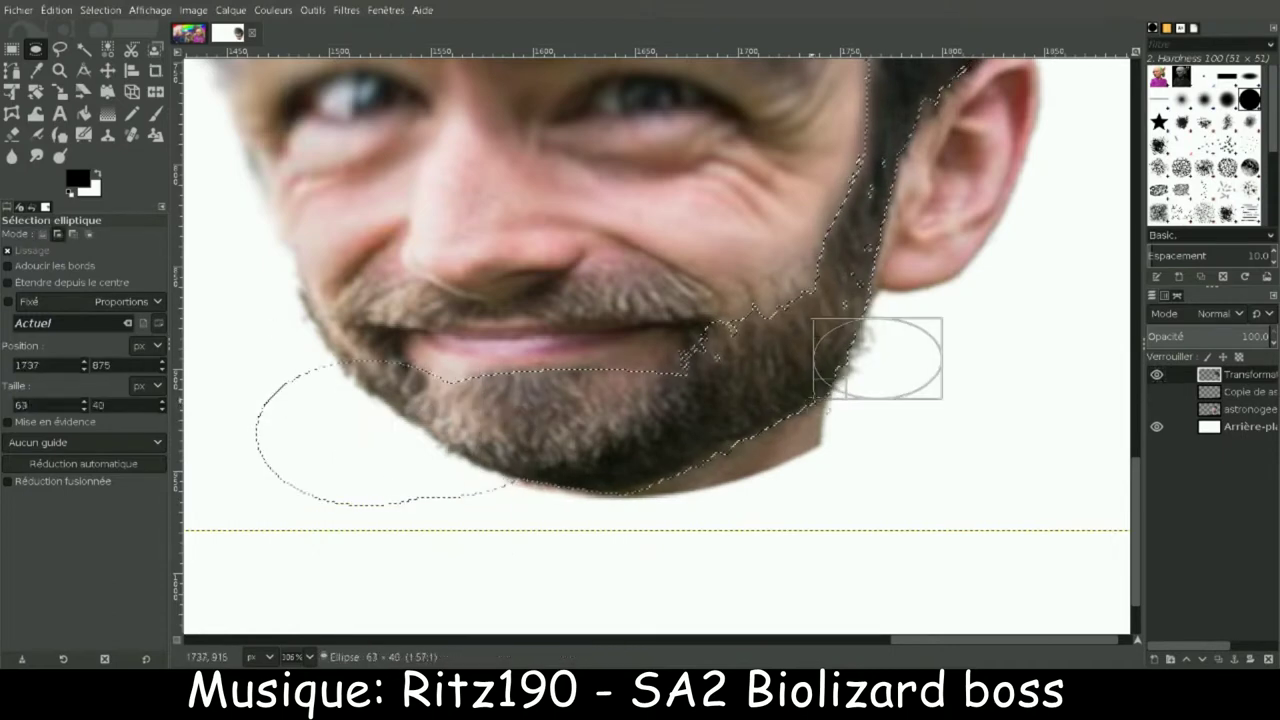
Step: Add the moustache to the selection with small ellipses, bridging its middle with one of about 69 × 13 px
drag(313, 435, 410, 317)
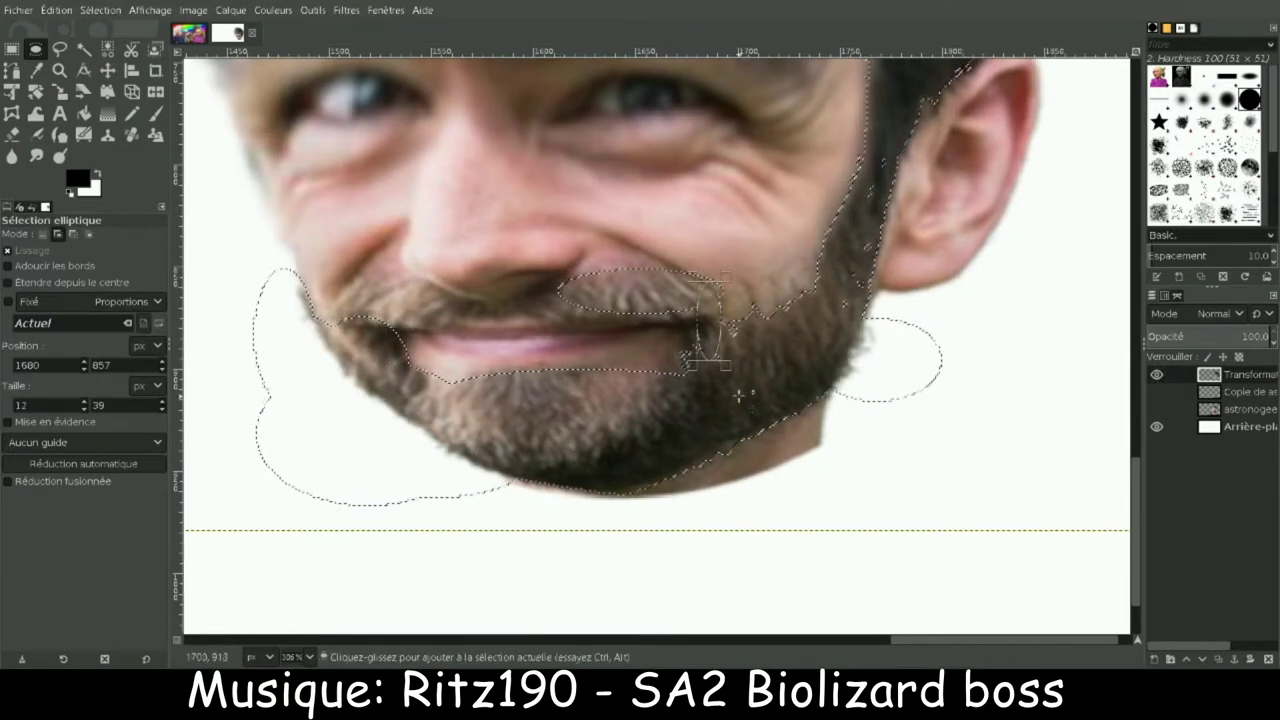
drag(420, 298, 348, 296)
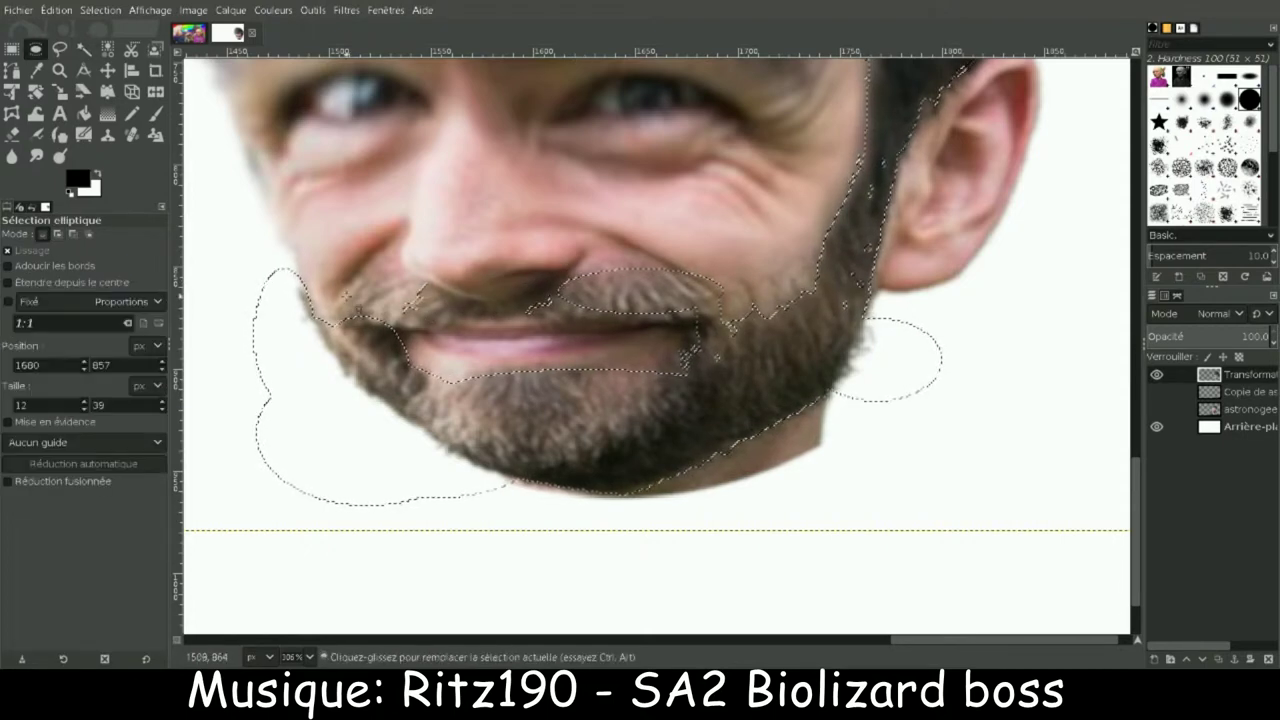
drag(440, 315, 599, 326)
scroll(1142, 475, up, 2)
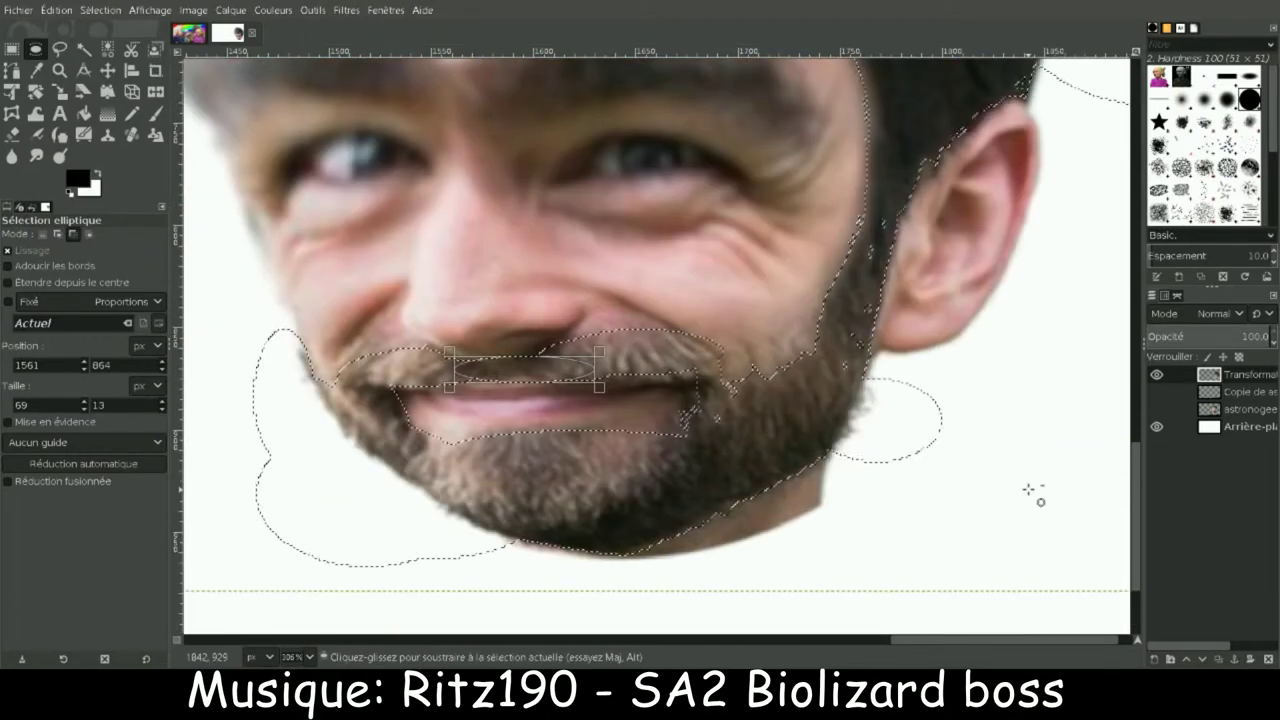
Step: Subtract the white background around the head from the hair and beard selection with fuzzy select
key(u)
click(994, 486)
drag(1138, 452, 1140, 390)
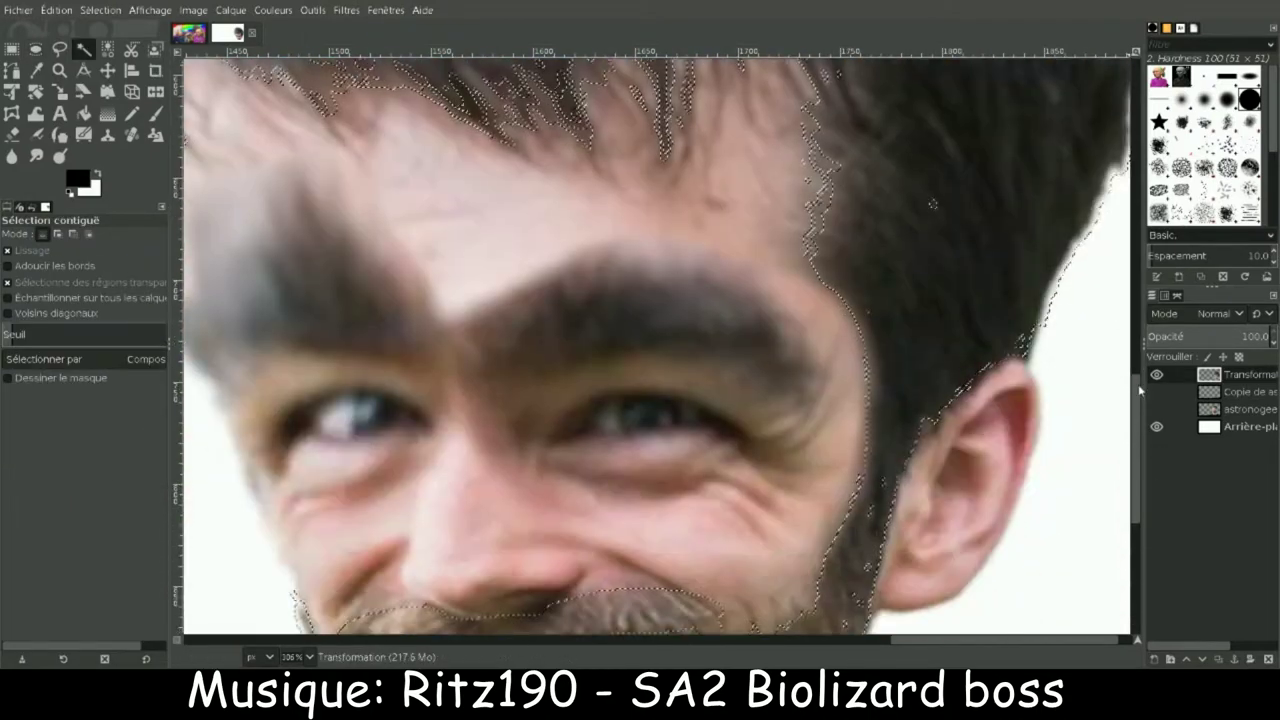
key(e)
key(f)
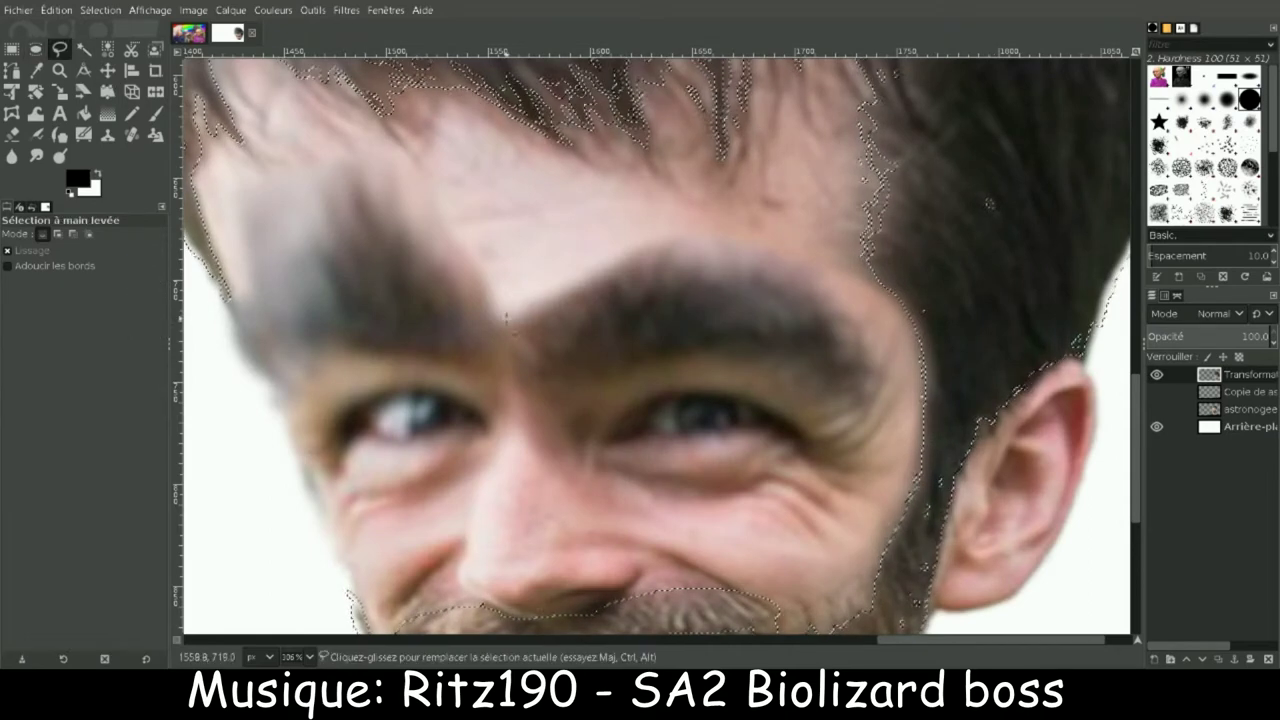
drag(505, 318, 745, 242)
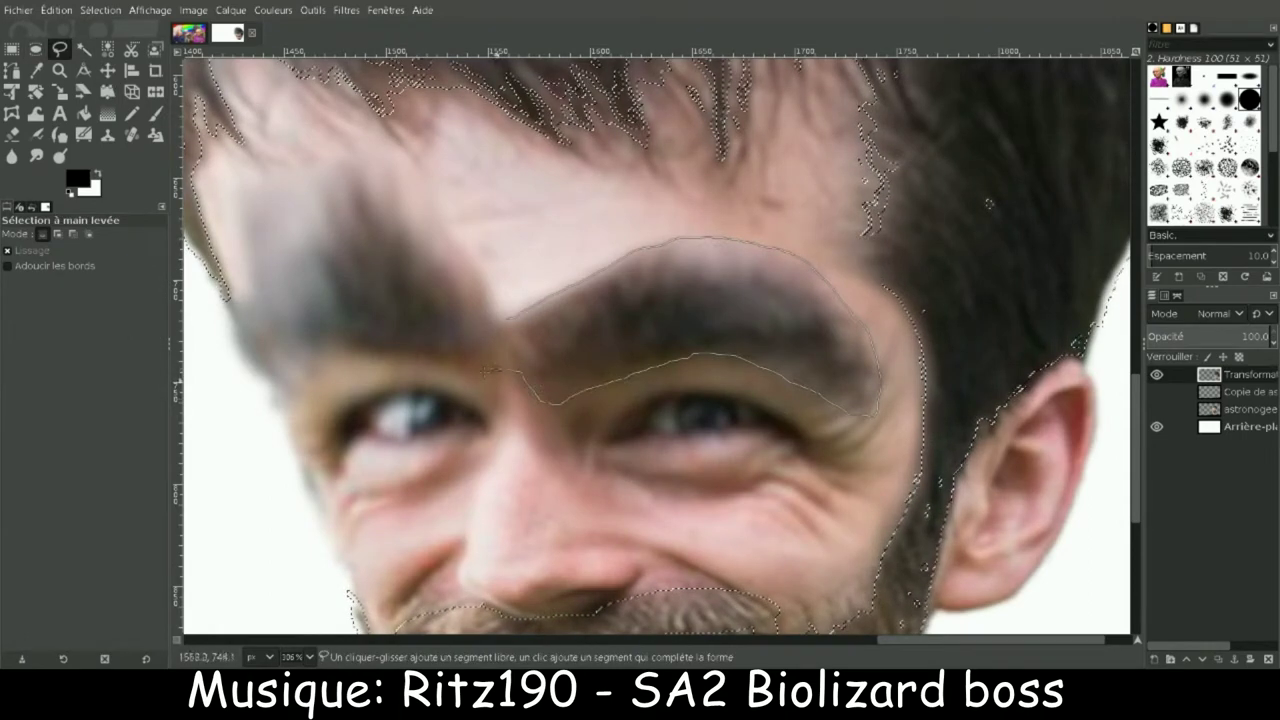
mouse_move(284, 401)
mouse_down()
mouse_move(243, 286)
mouse_move(443, 206)
mouse_move(505, 318)
mouse_up()
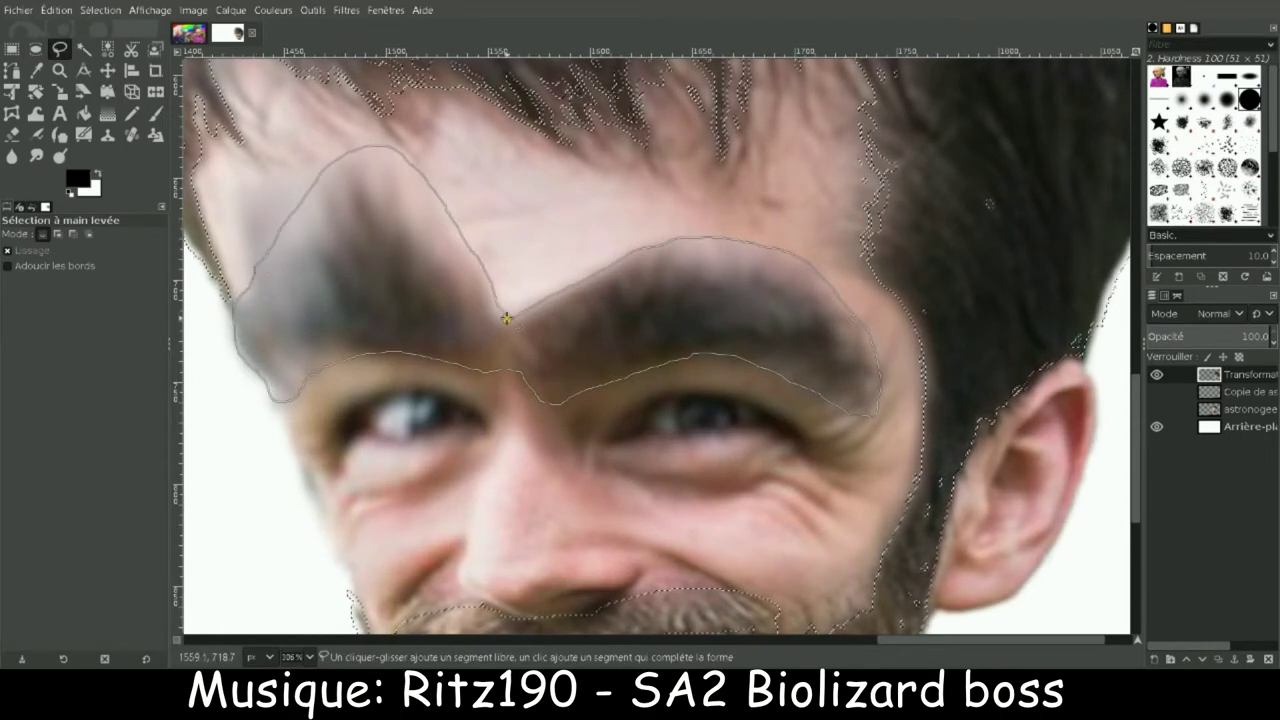
key(Return)
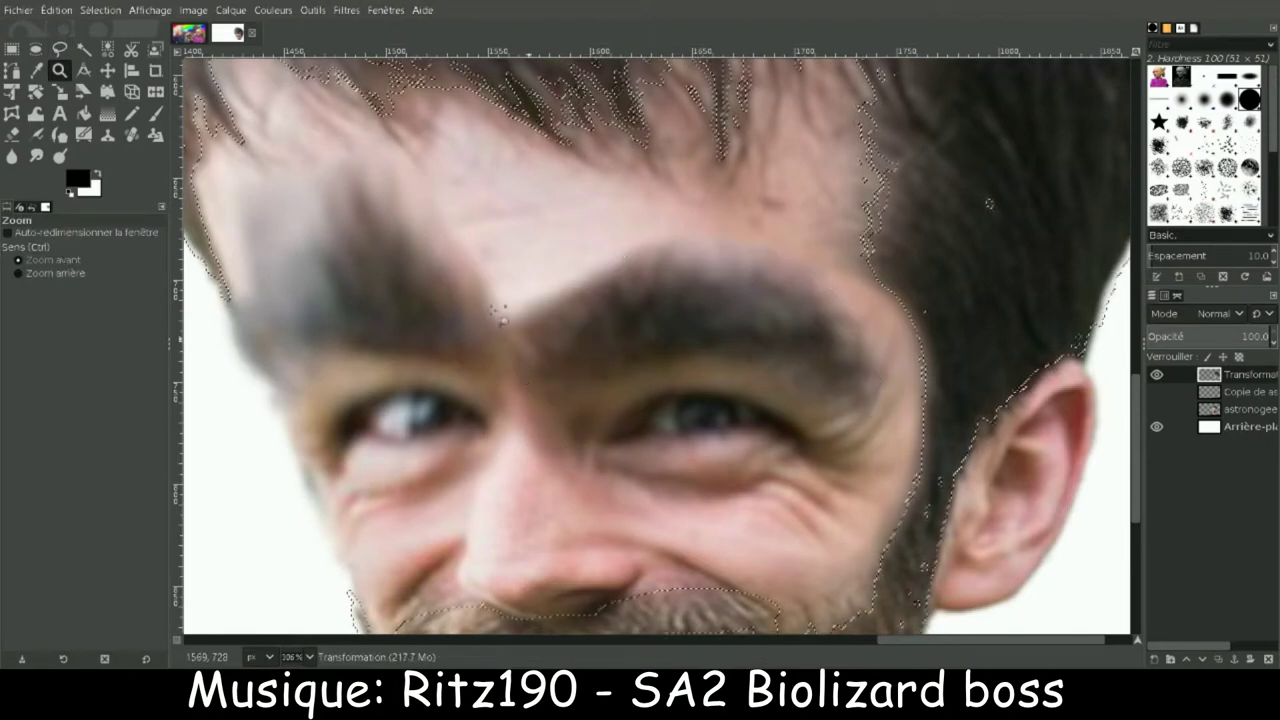
Step: Add both eyebrows to the hair and beard selection with one freehand outline
drag(587, 404, 284, 413)
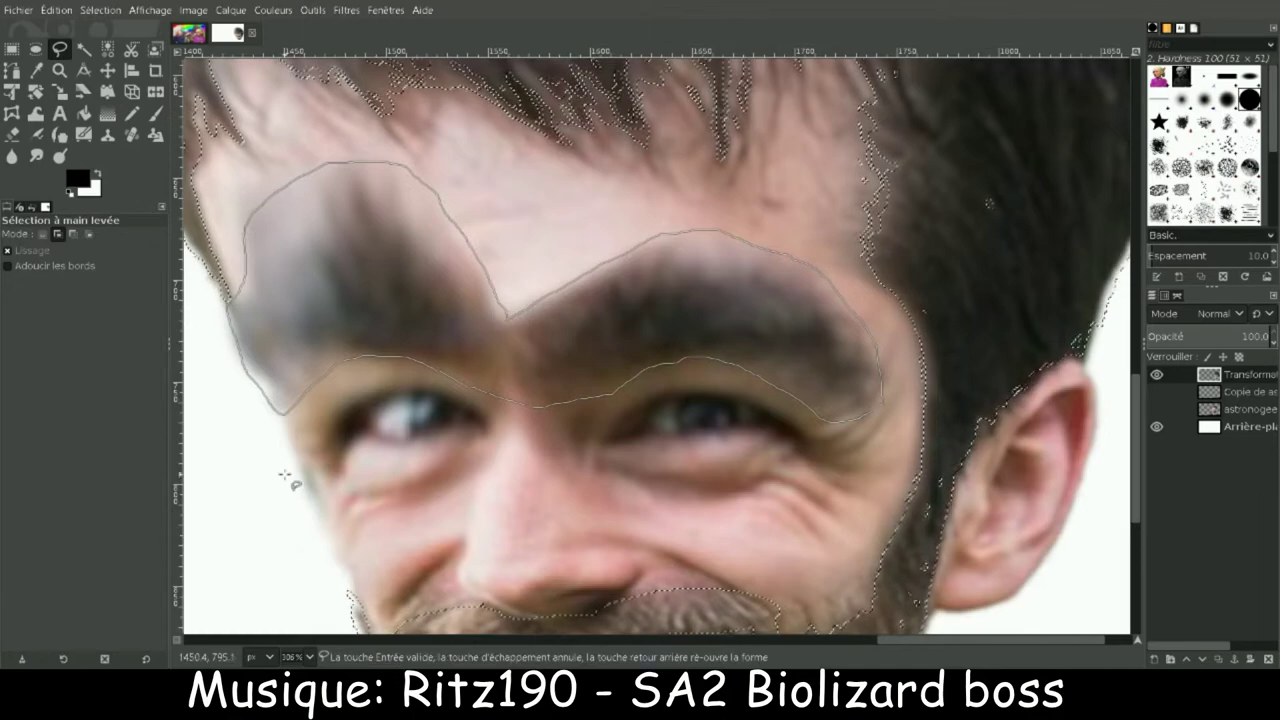
key(Return)
key(z)
key(1)
Step: Try to recolour the selected hair, eyebrows and beard yellow
click(346, 10)
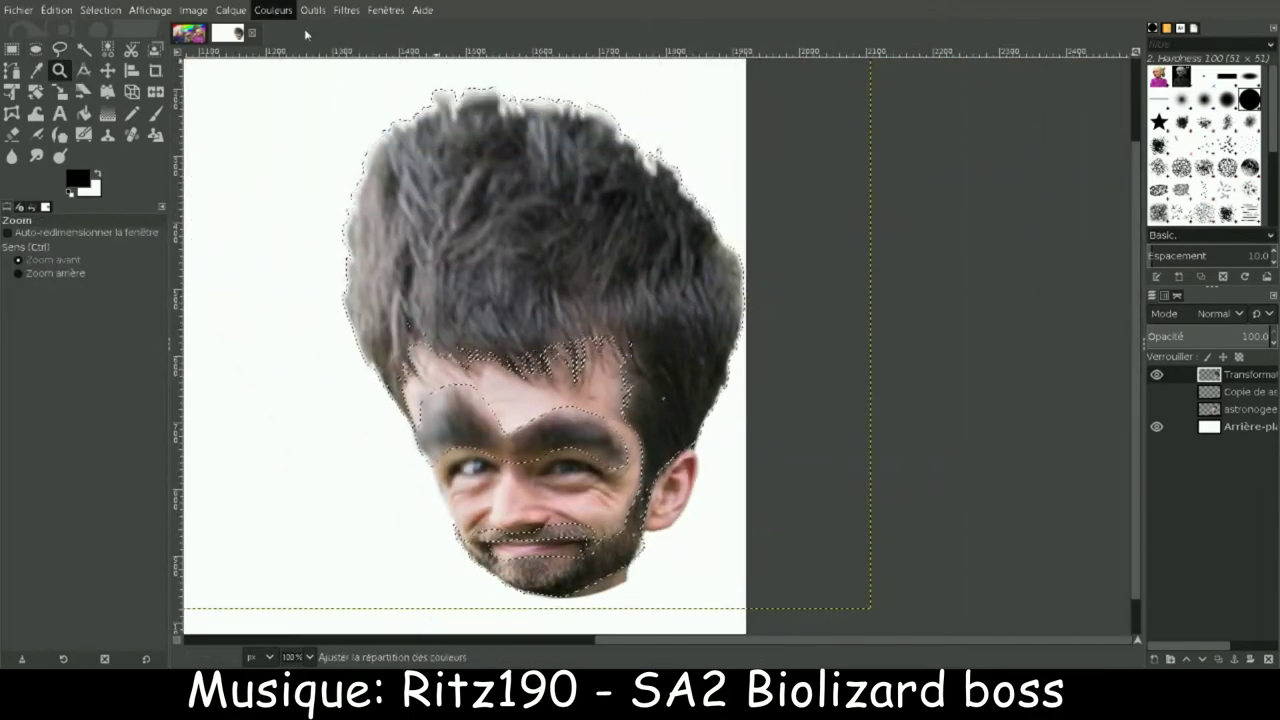
click(336, 37)
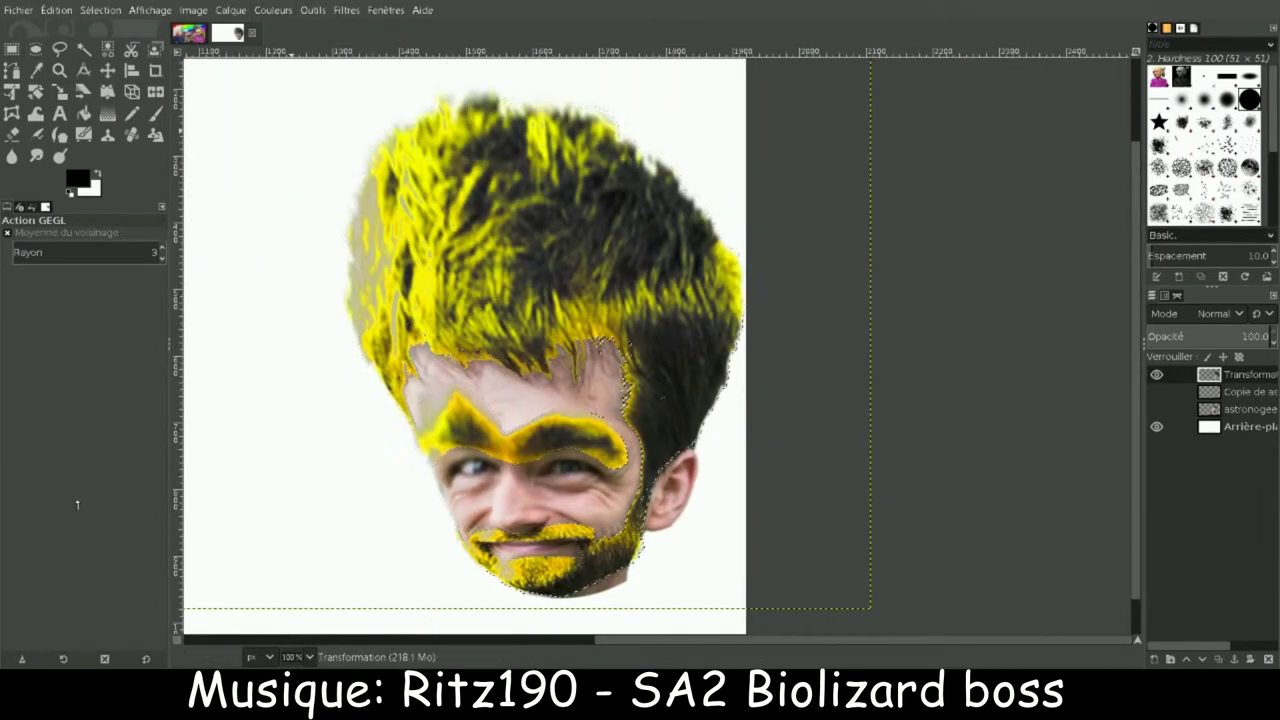
key(Return)
click(193, 10)
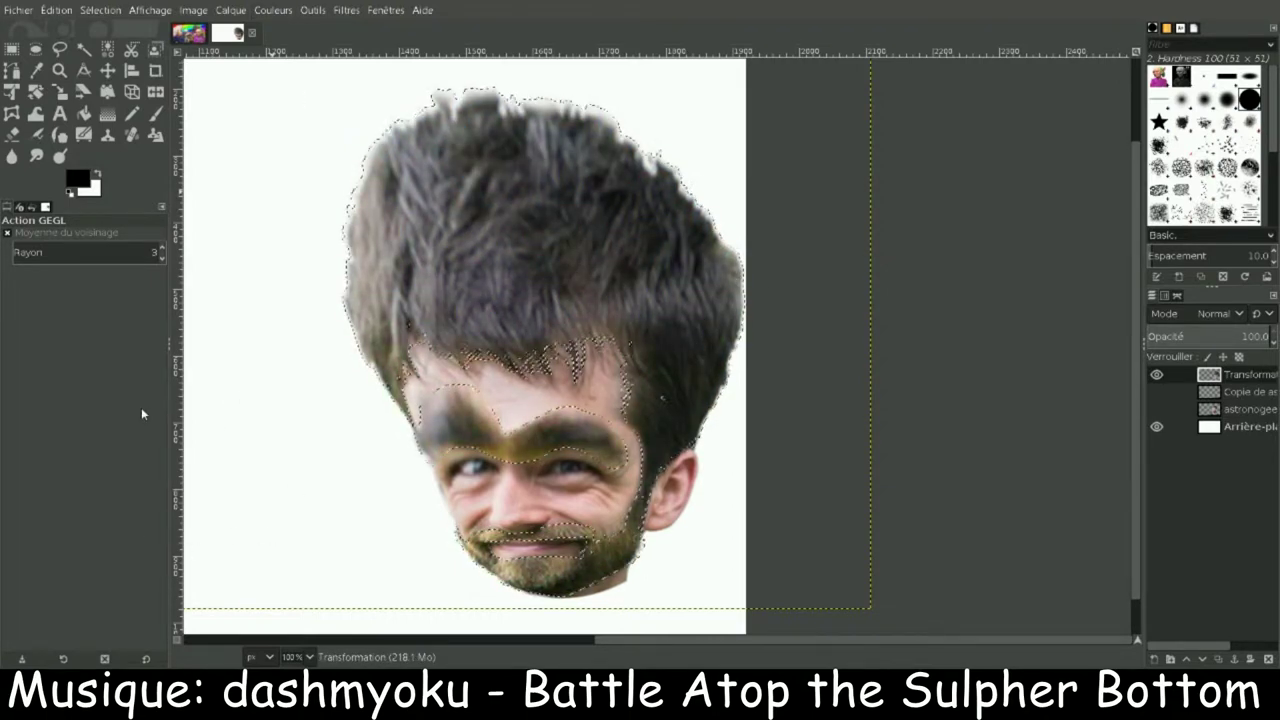
click(273, 10)
key(Escape)
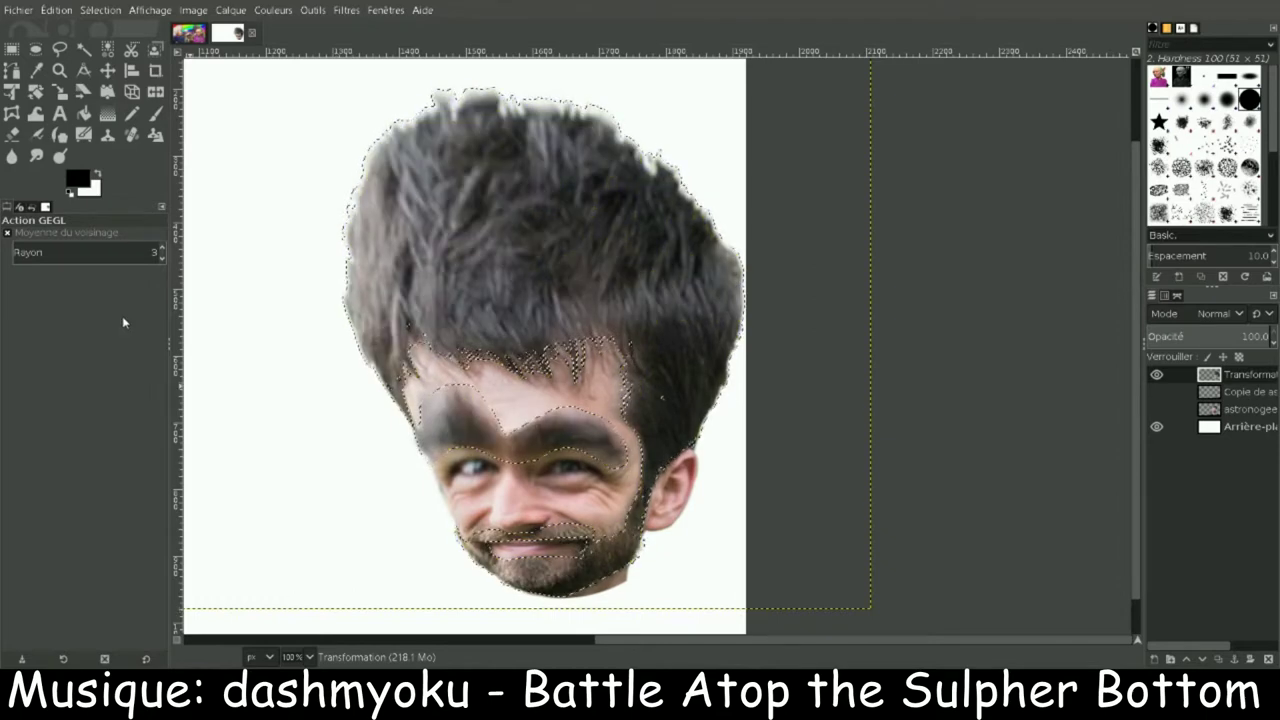
Step: Remove the eyebrows from the selection and recolour the hair, moustache and beard bright yellow
key(e)
drag(522, 470, 392, 380)
key(ctrl+f)
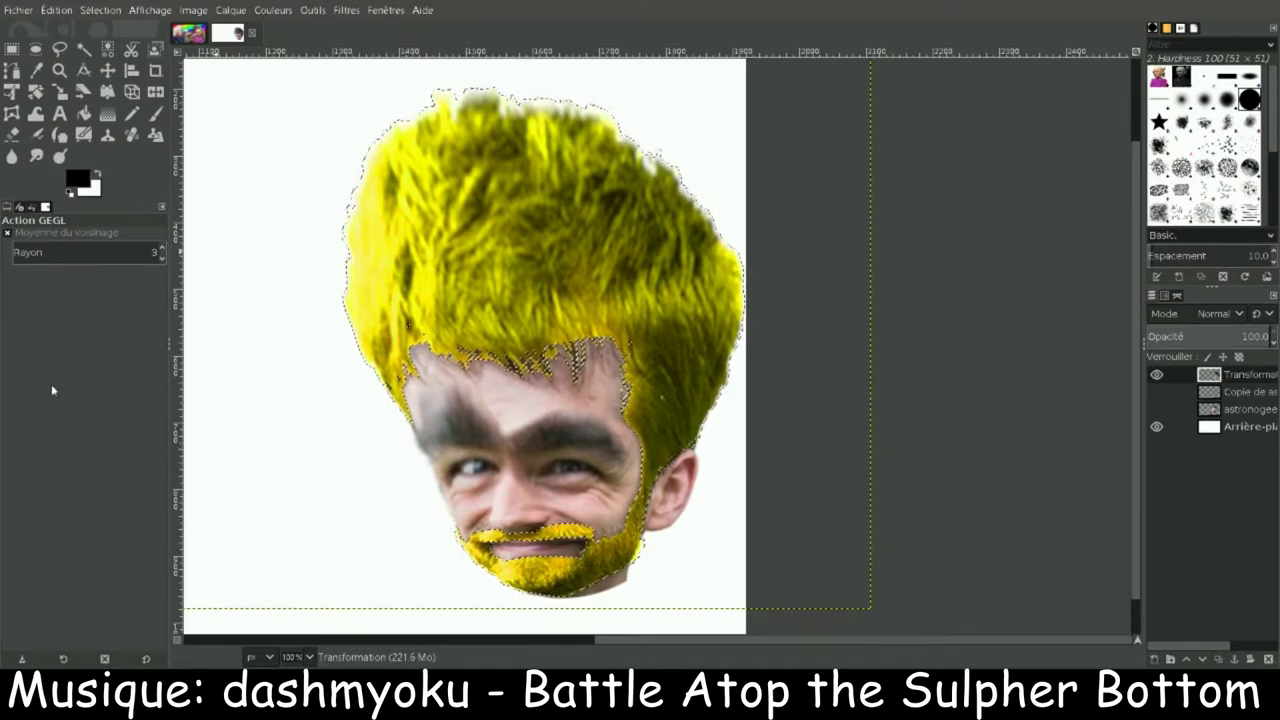
Step: Clear the hair and beard selection and show the hidden layer containing the man's neck and shoulders
key(e)
click(277, 423)
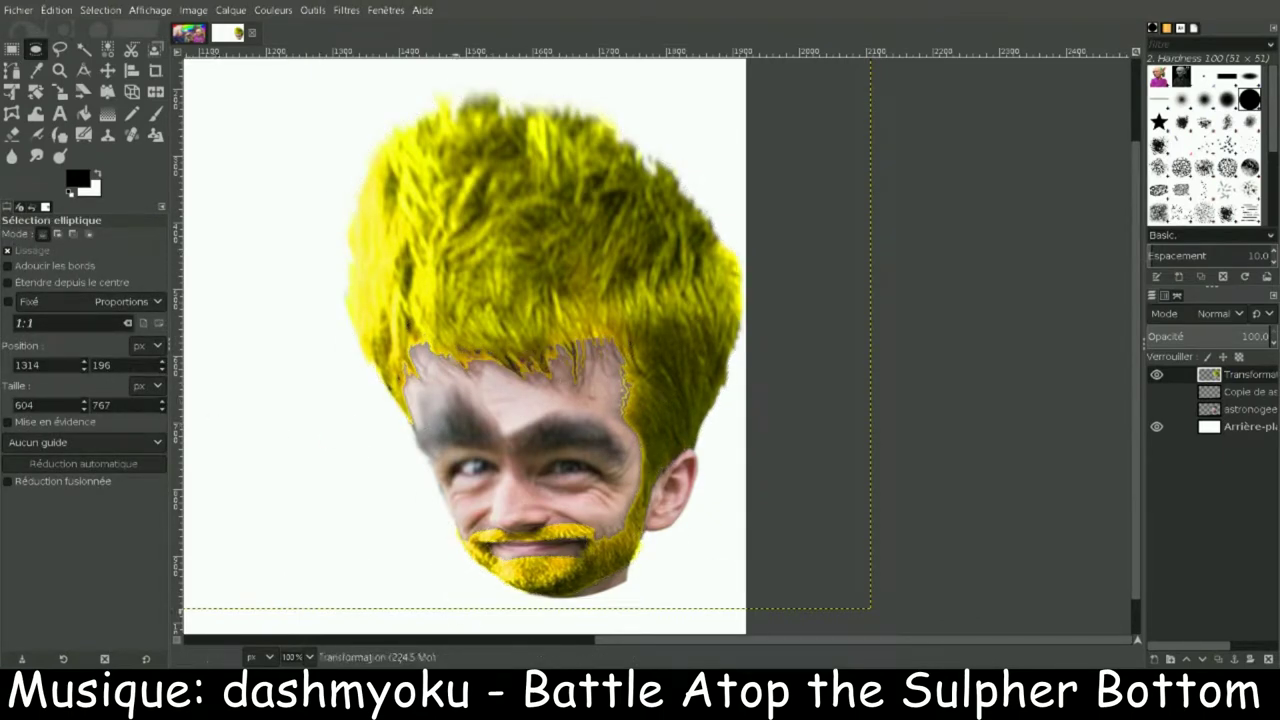
click(1157, 391)
click(59, 70)
drag(357, 366, 702, 505)
click(36, 155)
drag(509, 235, 366, 263)
key(ctrl+z)
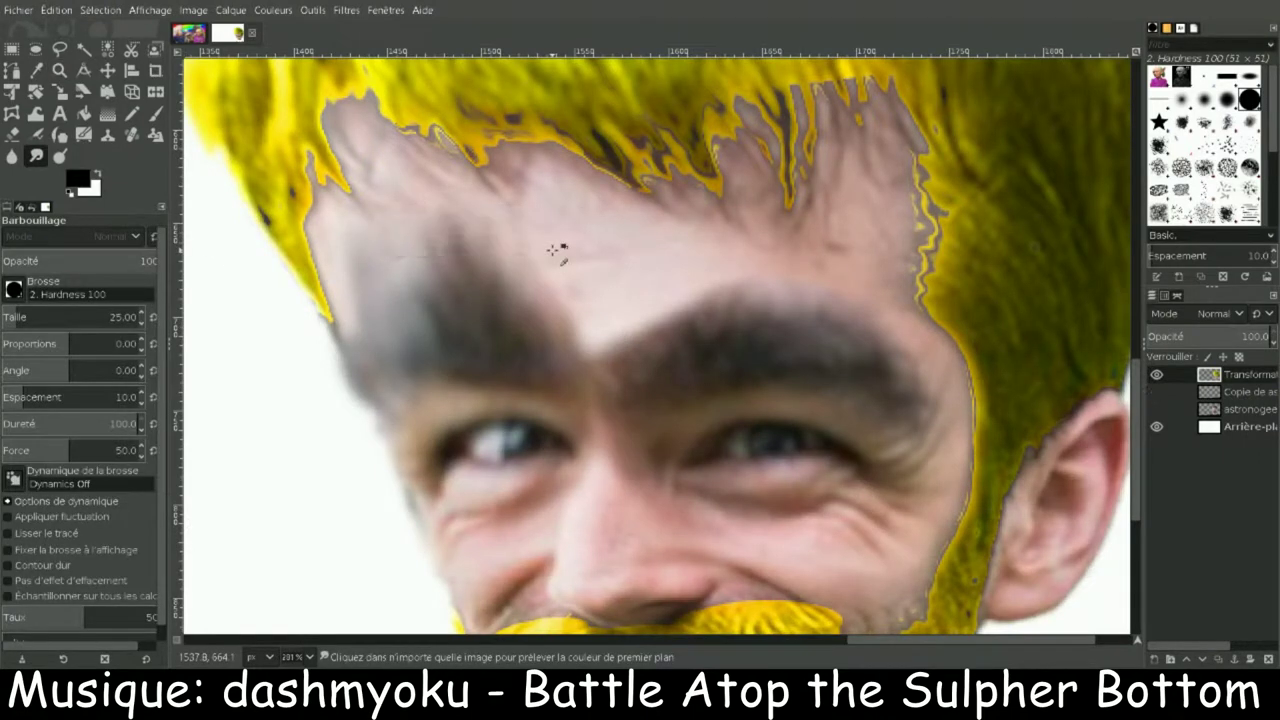
key(y)
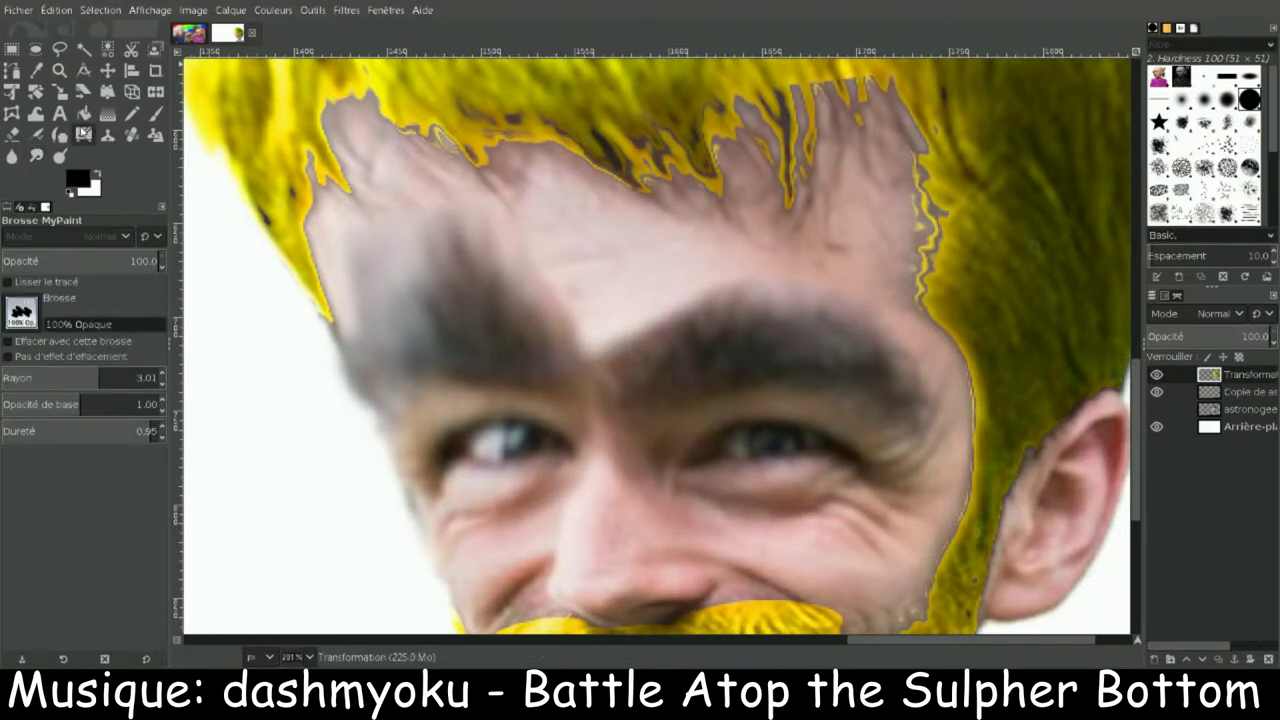
key(f)
drag(650, 331, 682, 320)
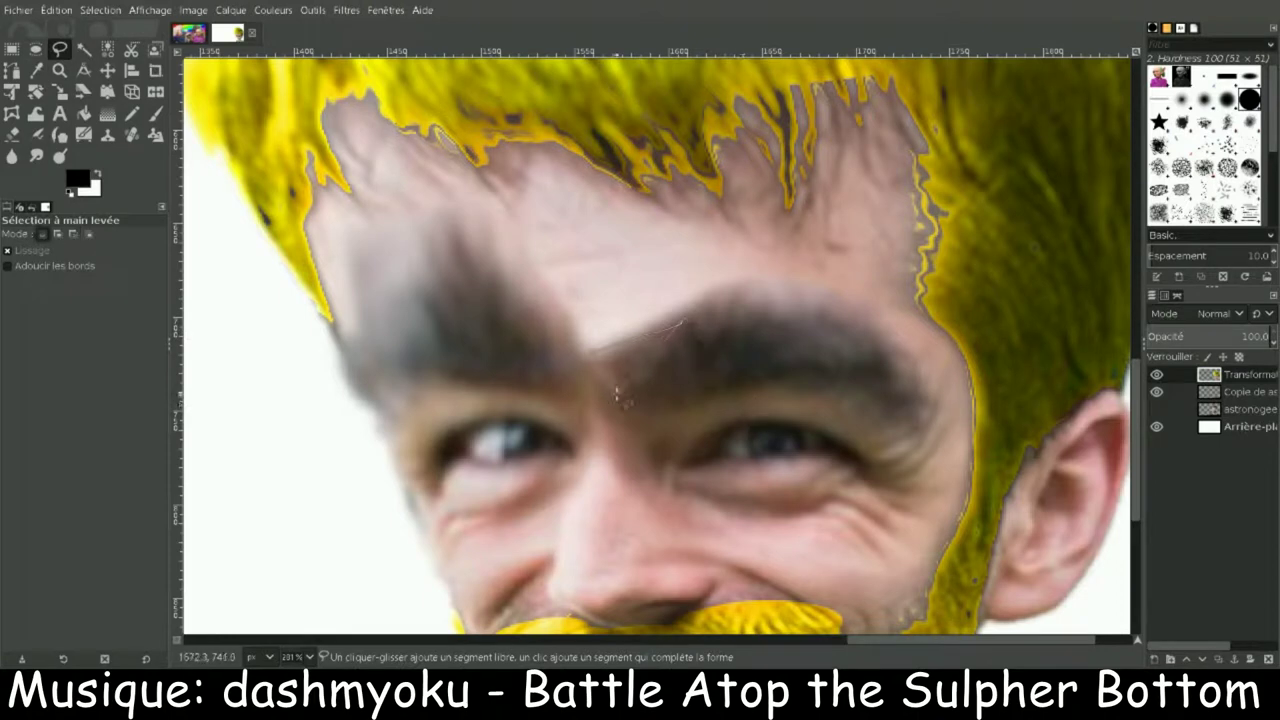
click(617, 393)
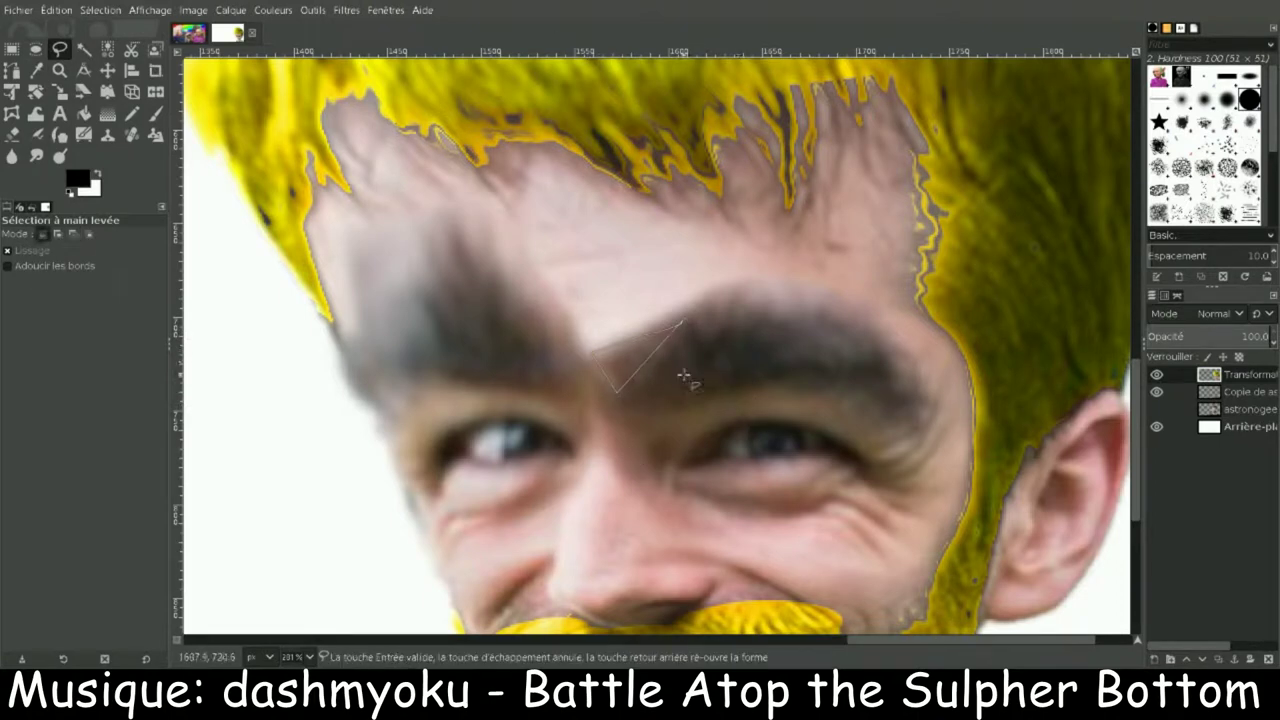
key(r)
key(f)
Step: Outline both eyebrows with one freehand selection and tint the selected area yellow
click(590, 351)
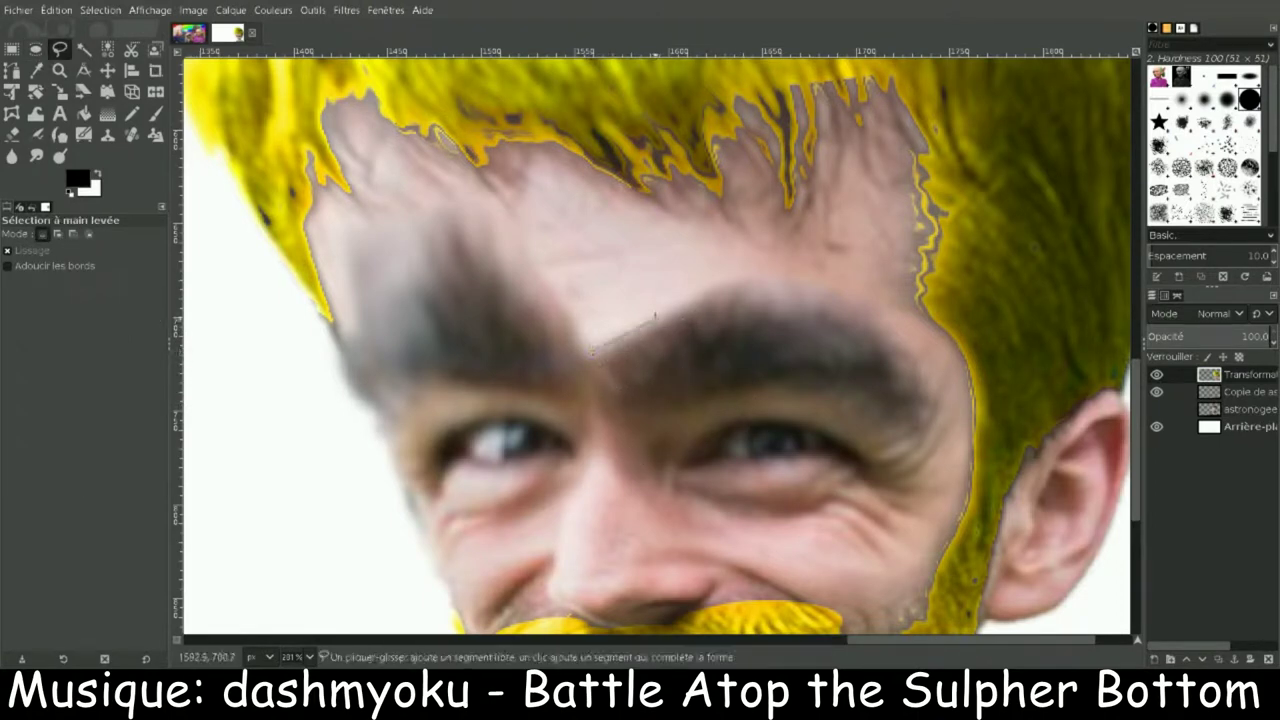
click(725, 281)
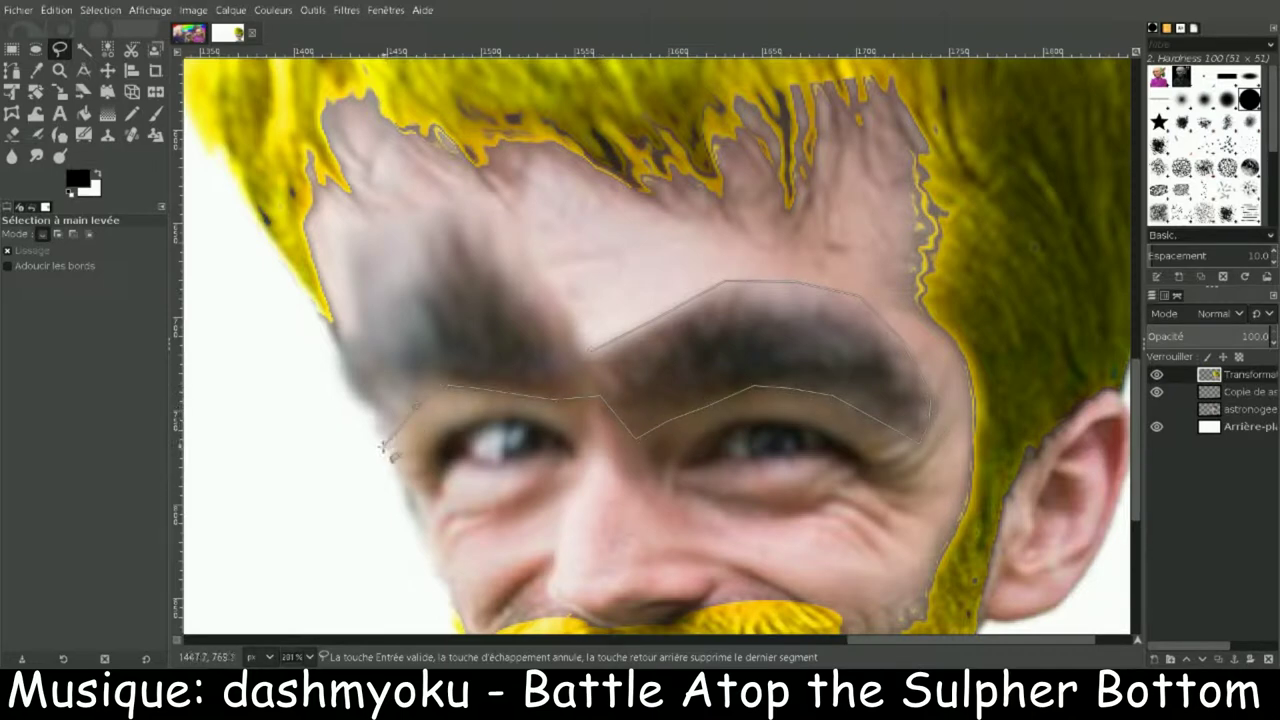
click(331, 362)
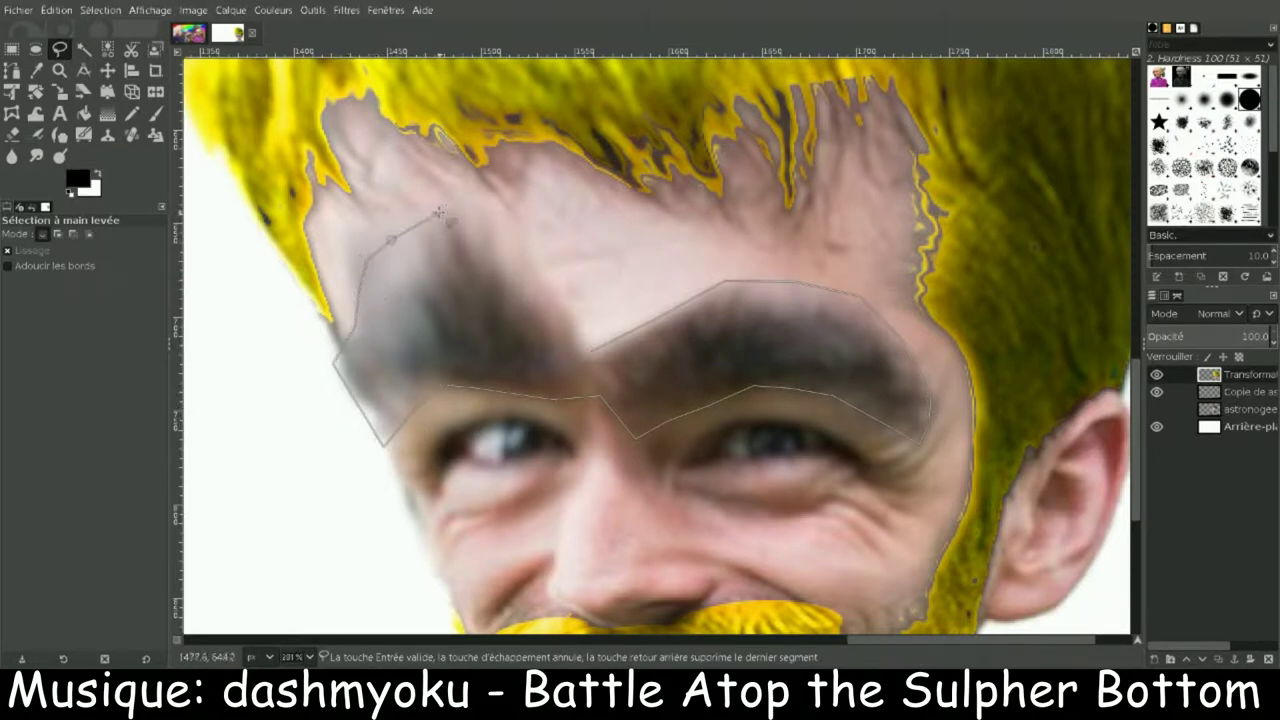
drag(438, 212, 526, 252)
key(Return)
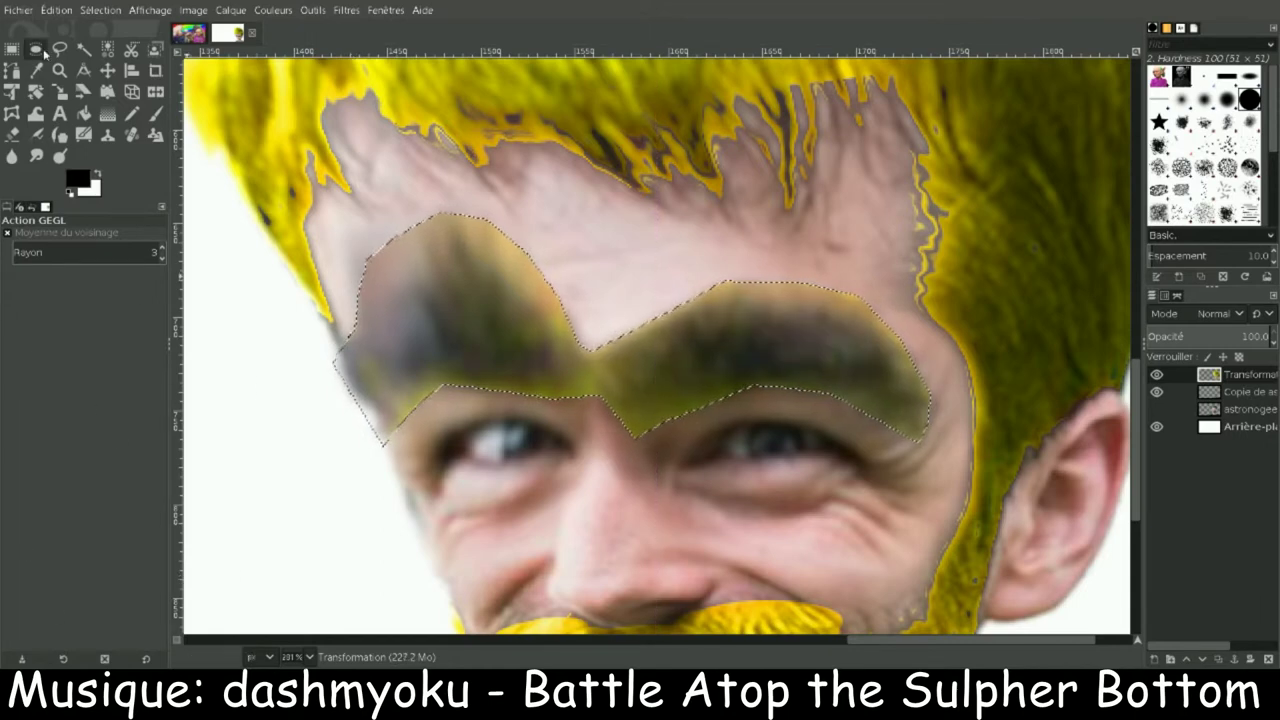
Step: Clear the eyebrow selection and blur the recoloured edges of the eyebrows, moustache and forehead hairline
click(12, 155)
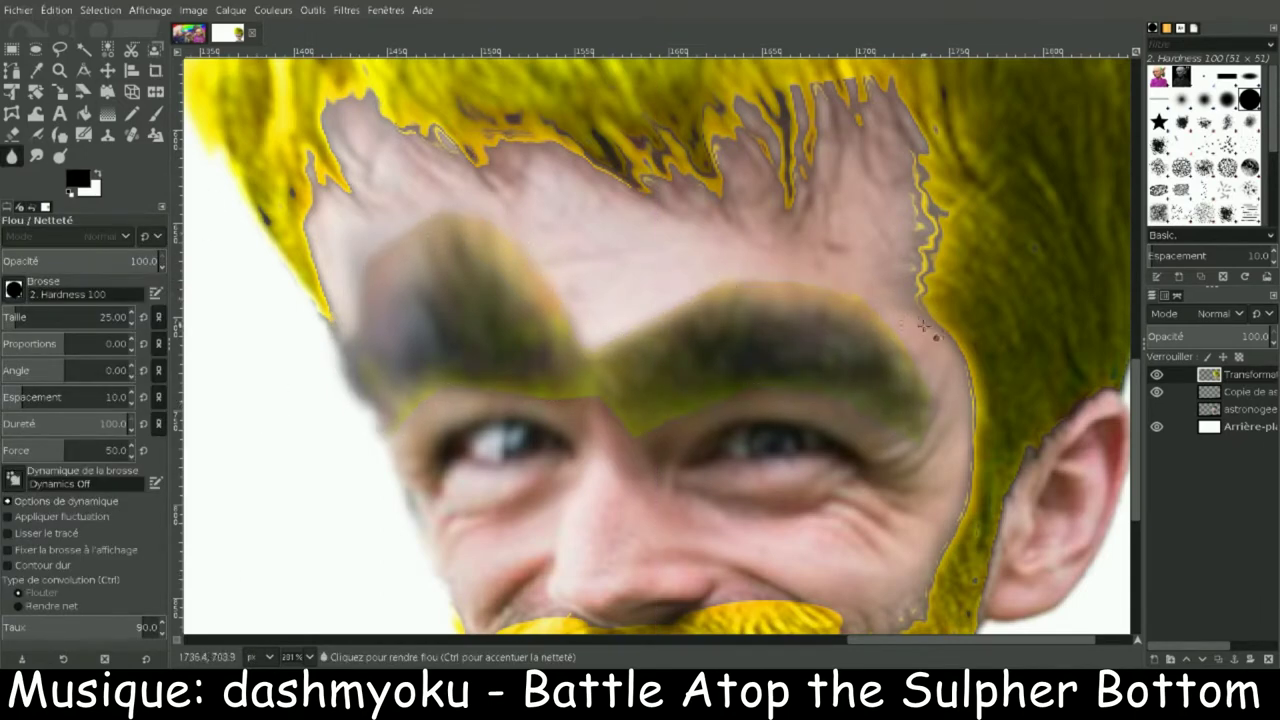
key(s)
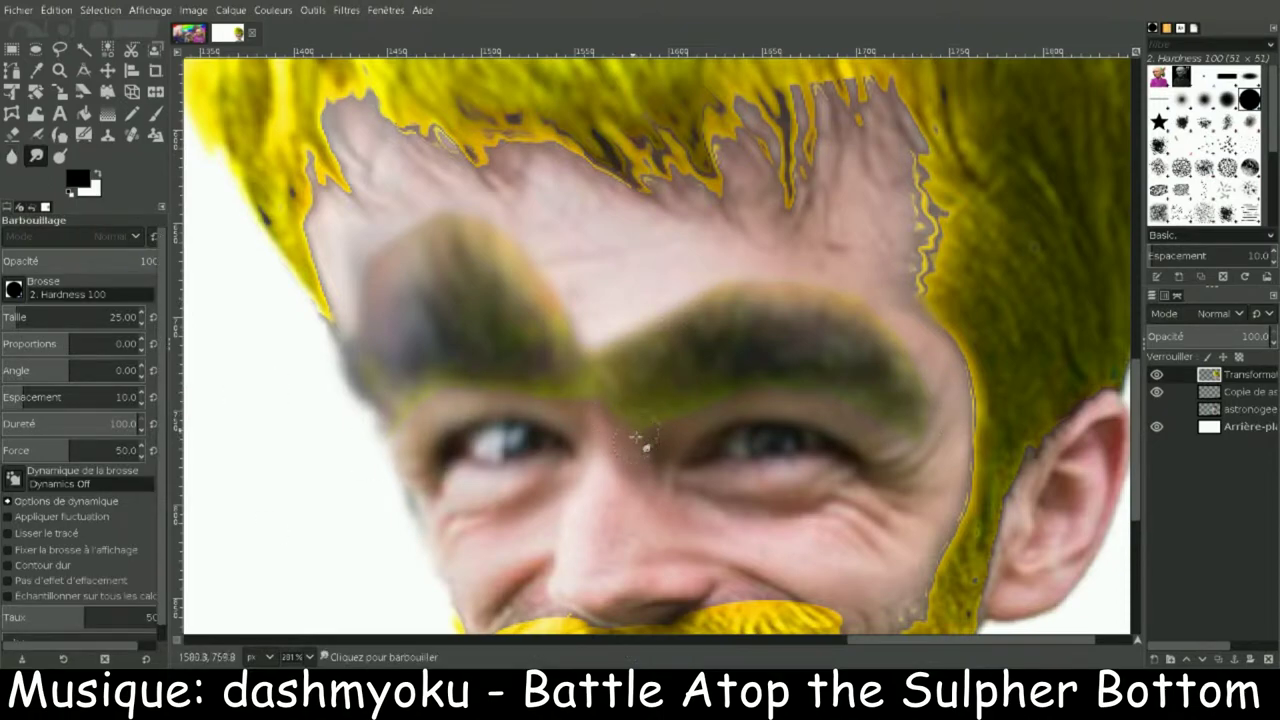
scroll(405, 592, down, 5)
key(shift+u)
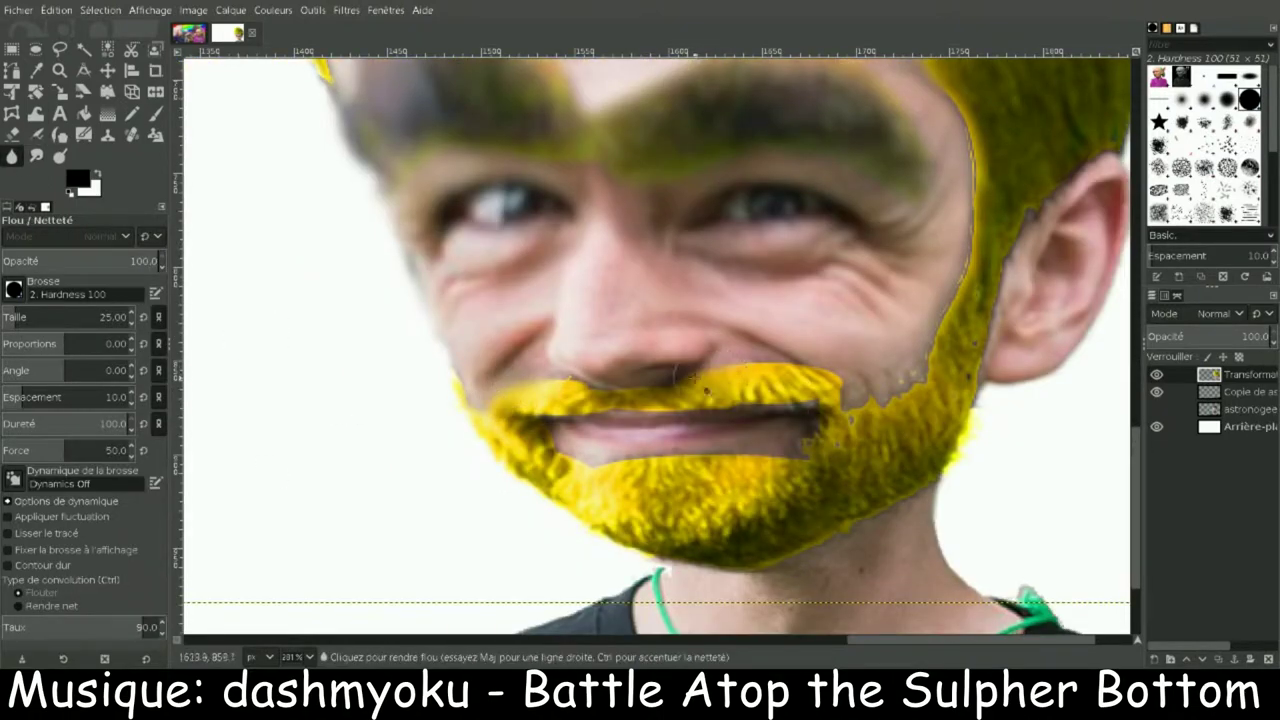
scroll(930, 330, up, 6)
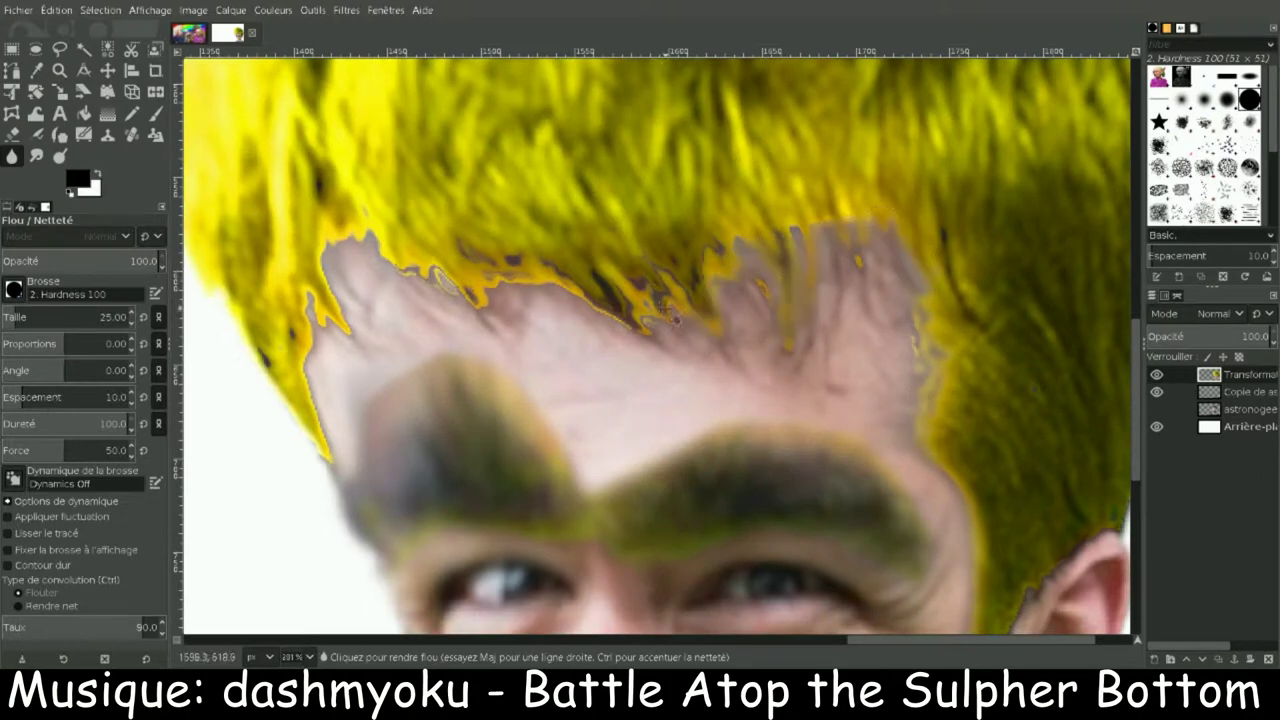
drag(327, 290, 328, 450)
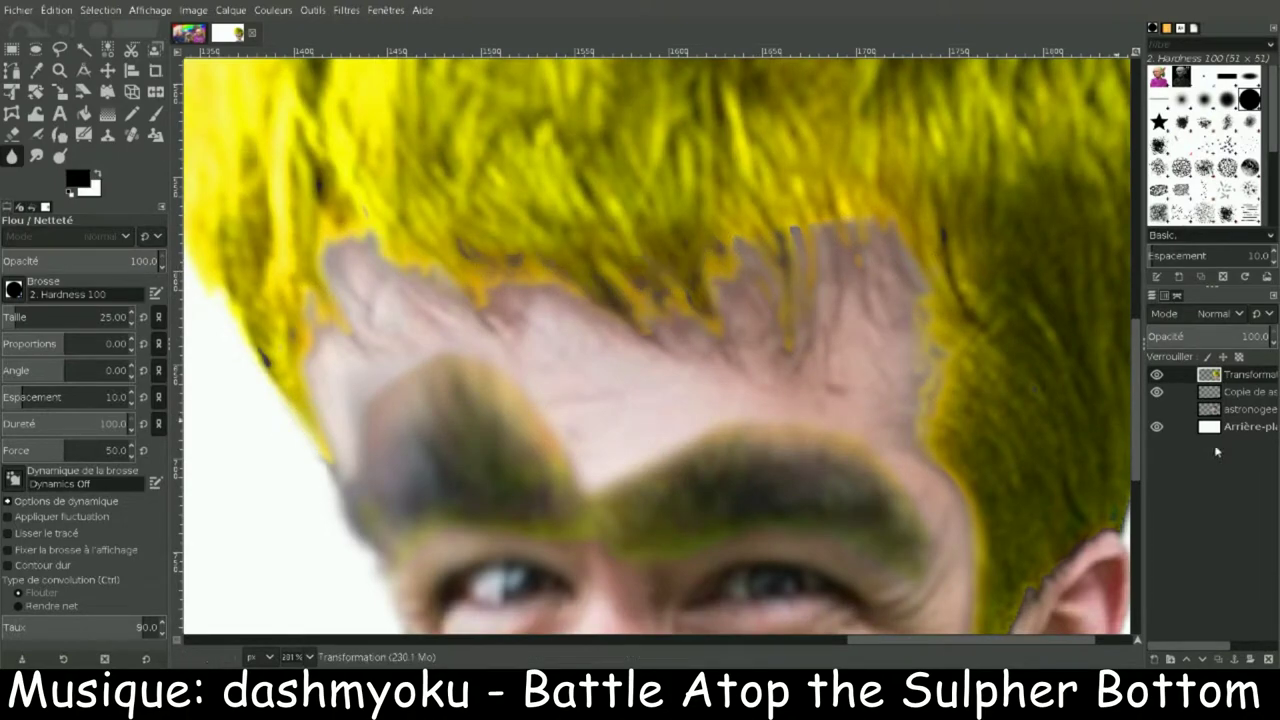
Step: Soften the edge of the yellow hair around the ear with the blur and smudge tools
click(59, 70)
key(minus)
key(minus)
key(minus)
scroll(514, 292, down, 3)
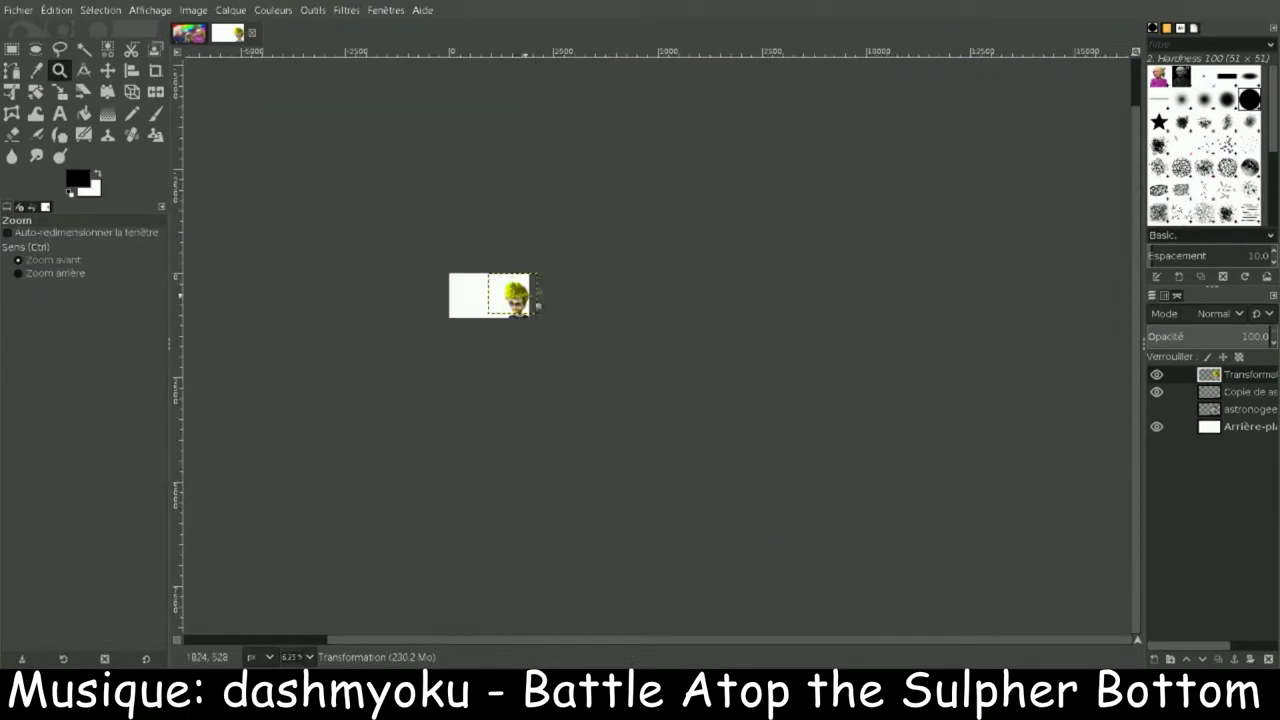
scroll(540, 270, up, 8)
key(shift+u)
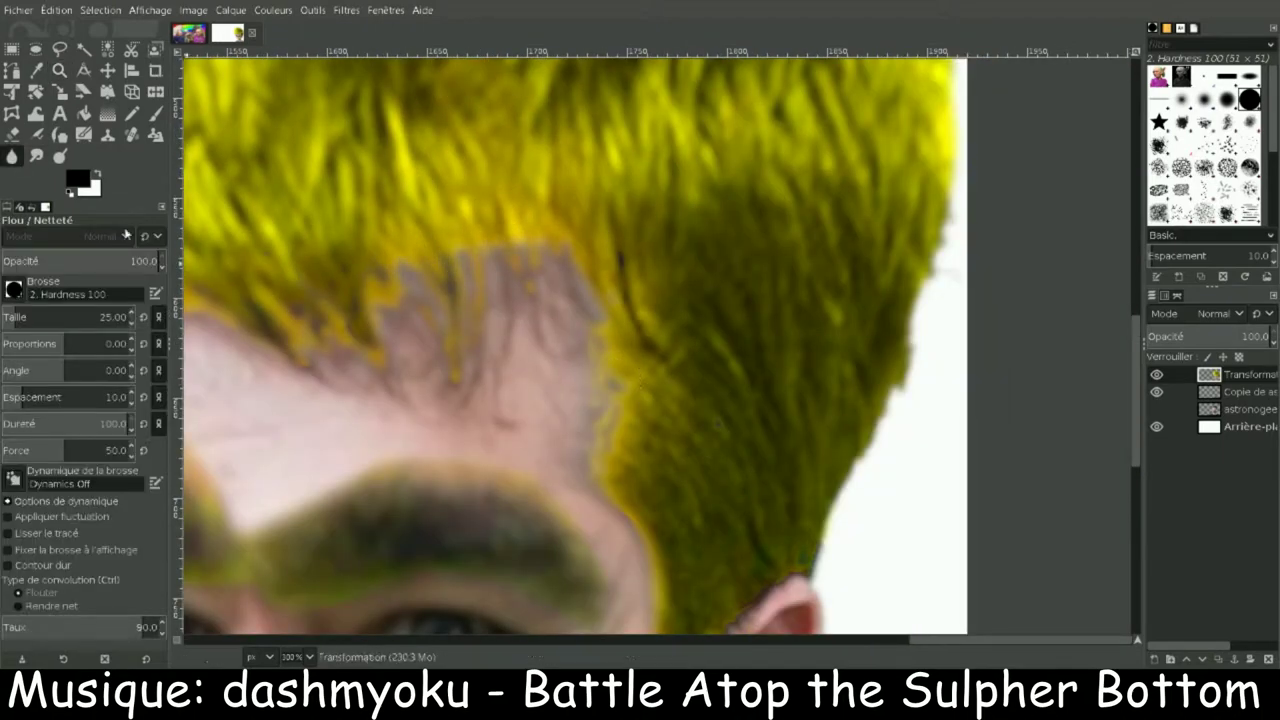
key(s)
Step: Smudge the edges of the yellow moustache and the beard around the mouth to blend them into the skin
key(z)
scroll(471, 286, down, 4)
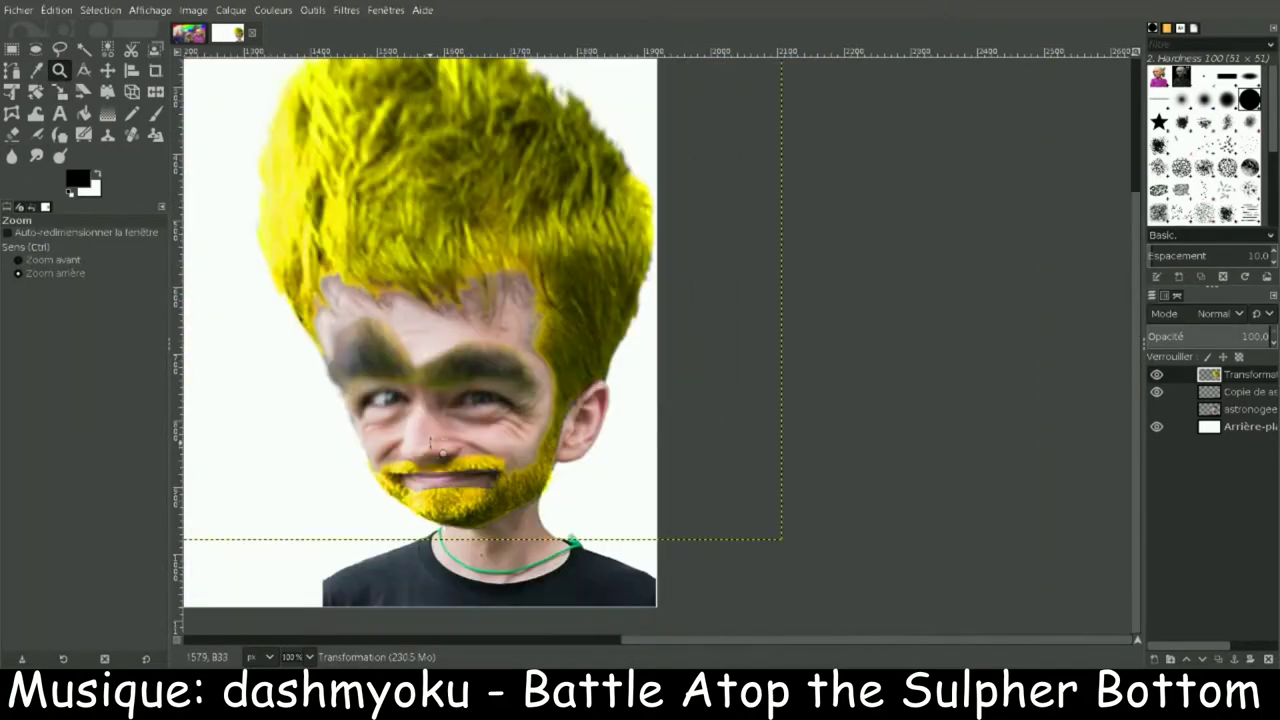
scroll(240, 325, up, 5)
scroll(240, 325, up, 3)
key(s)
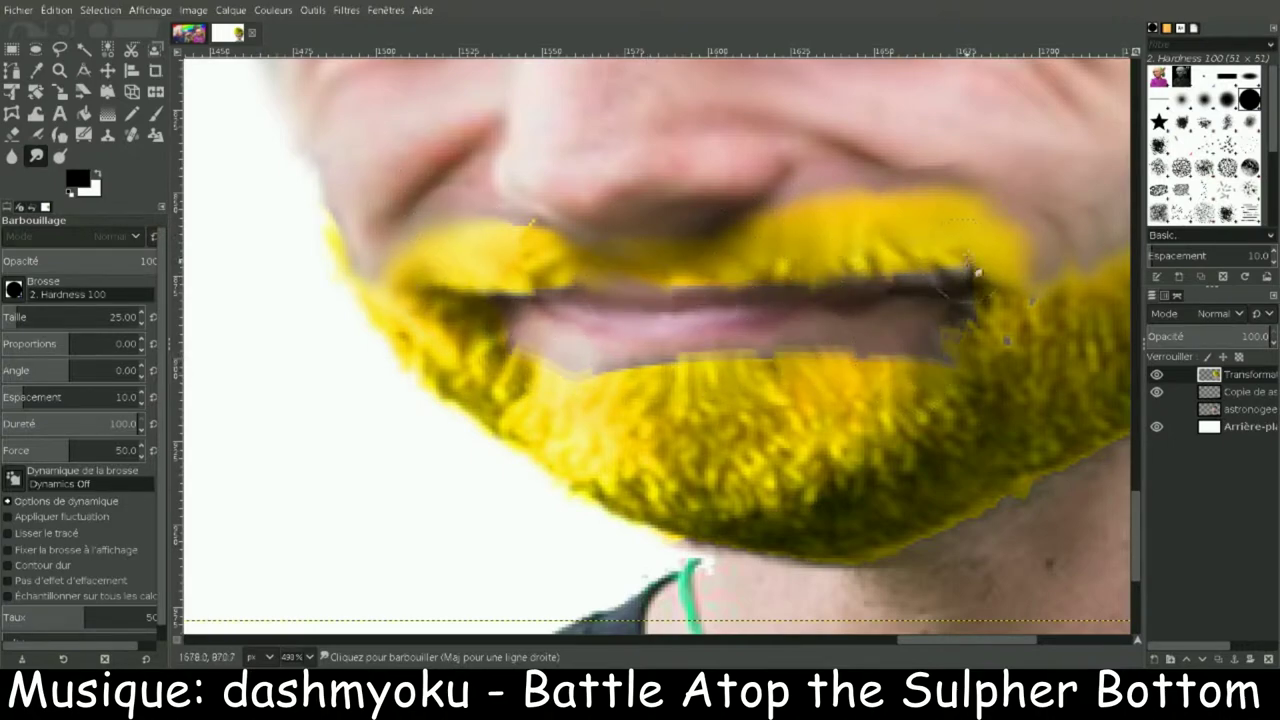
key(z)
scroll(297, 314, down, 5)
key(1)
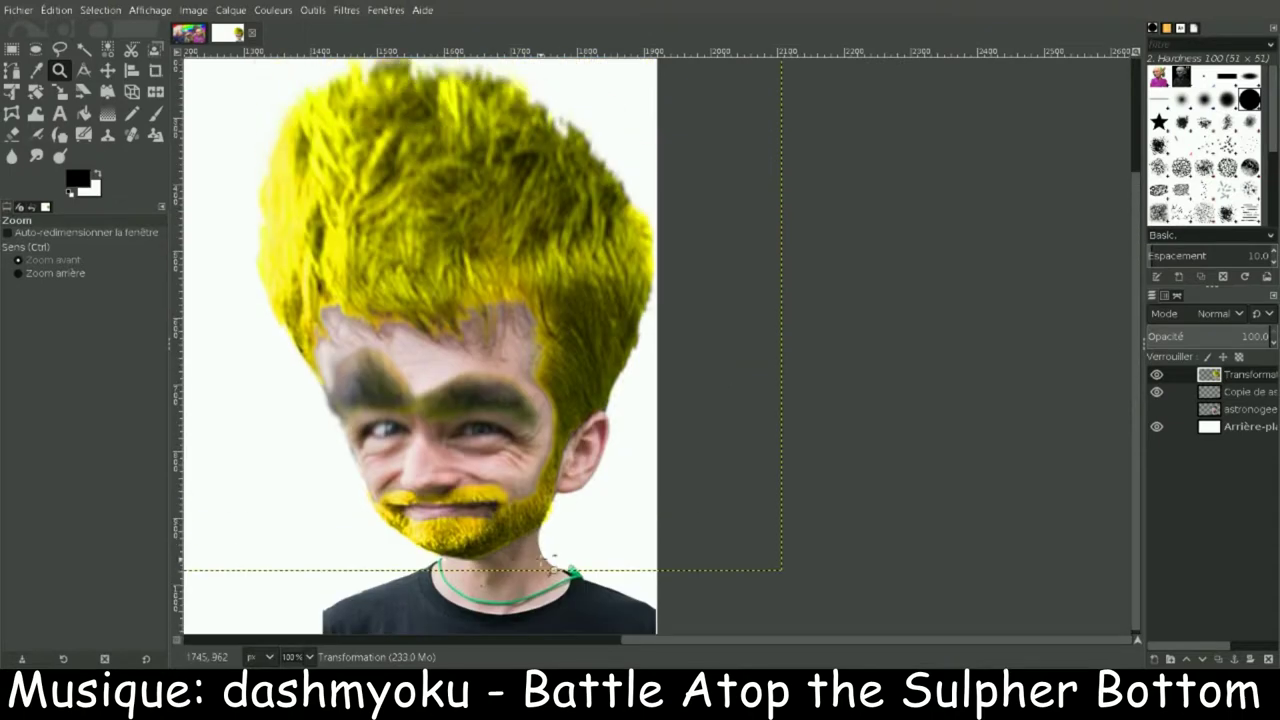
Step: Add the image photo-trou-noir-high-def.jpg as a new layer and place it at the top of the layer stack
drag(1212, 526, 1212, 526)
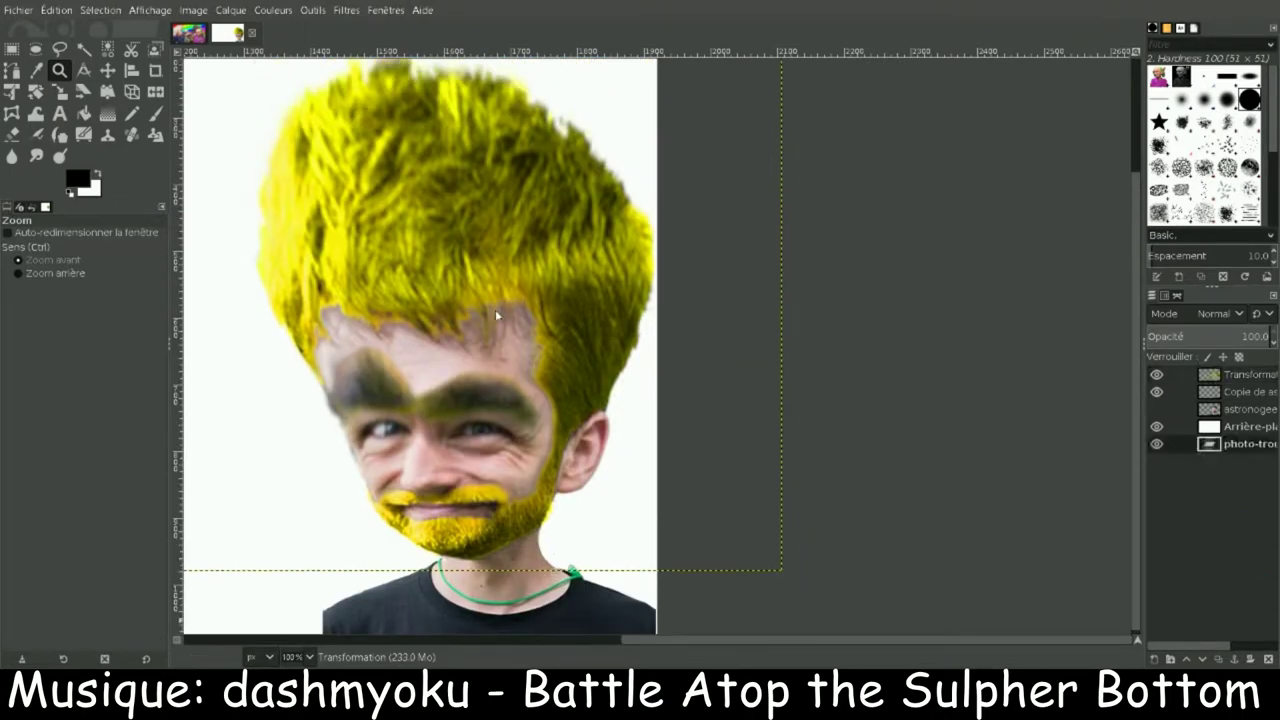
scroll(390, 298, down, 3)
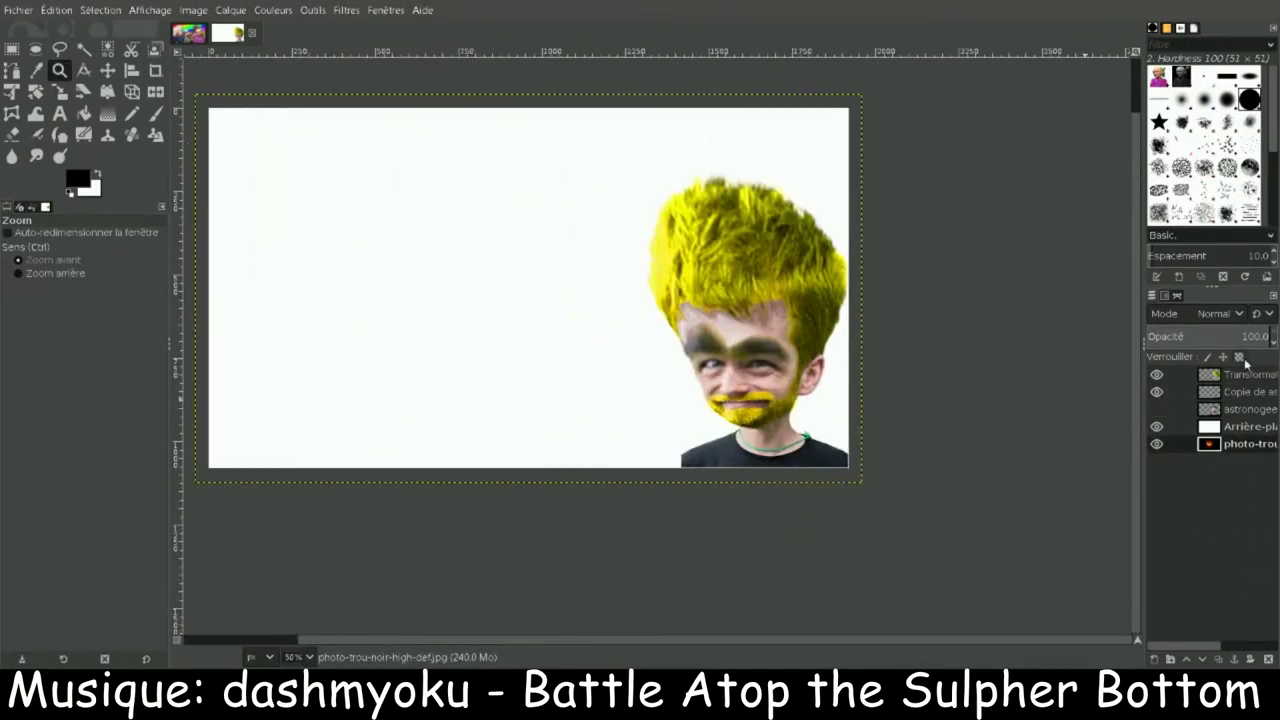
key(m)
drag(662, 342, 575, 414)
click(1157, 409)
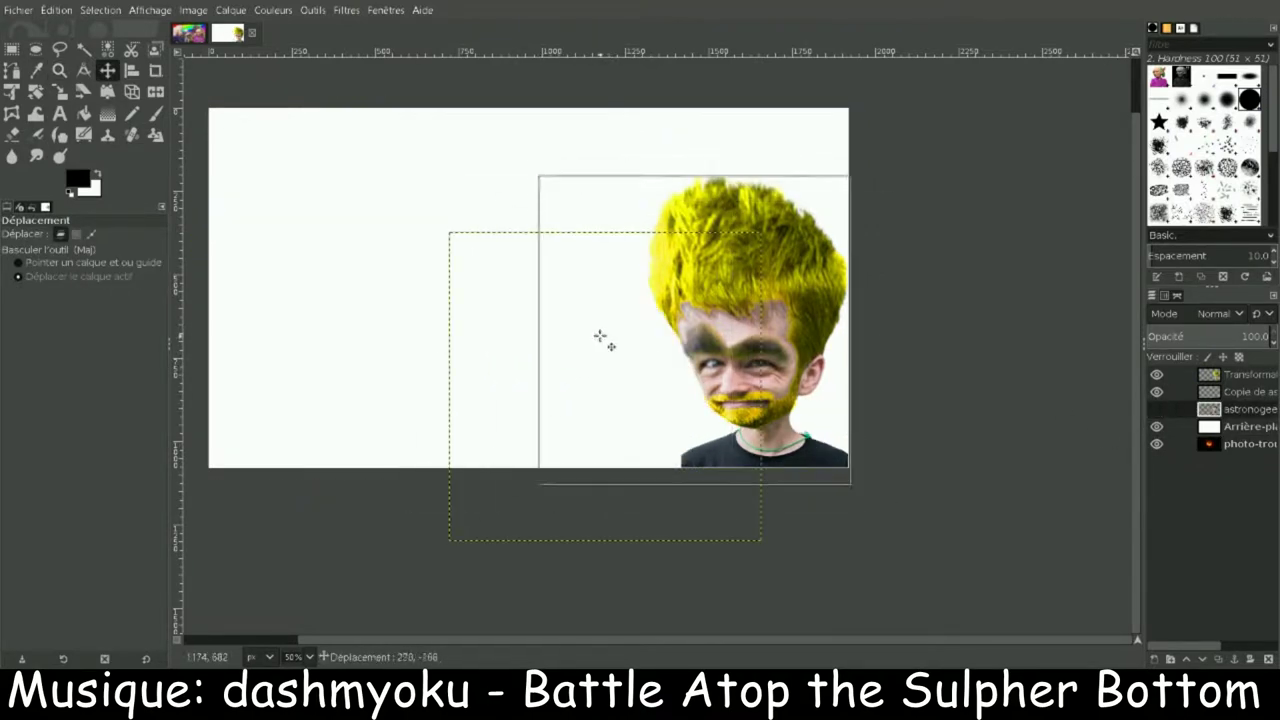
click(830, 344)
drag(1156, 449, 1200, 378)
key(u)
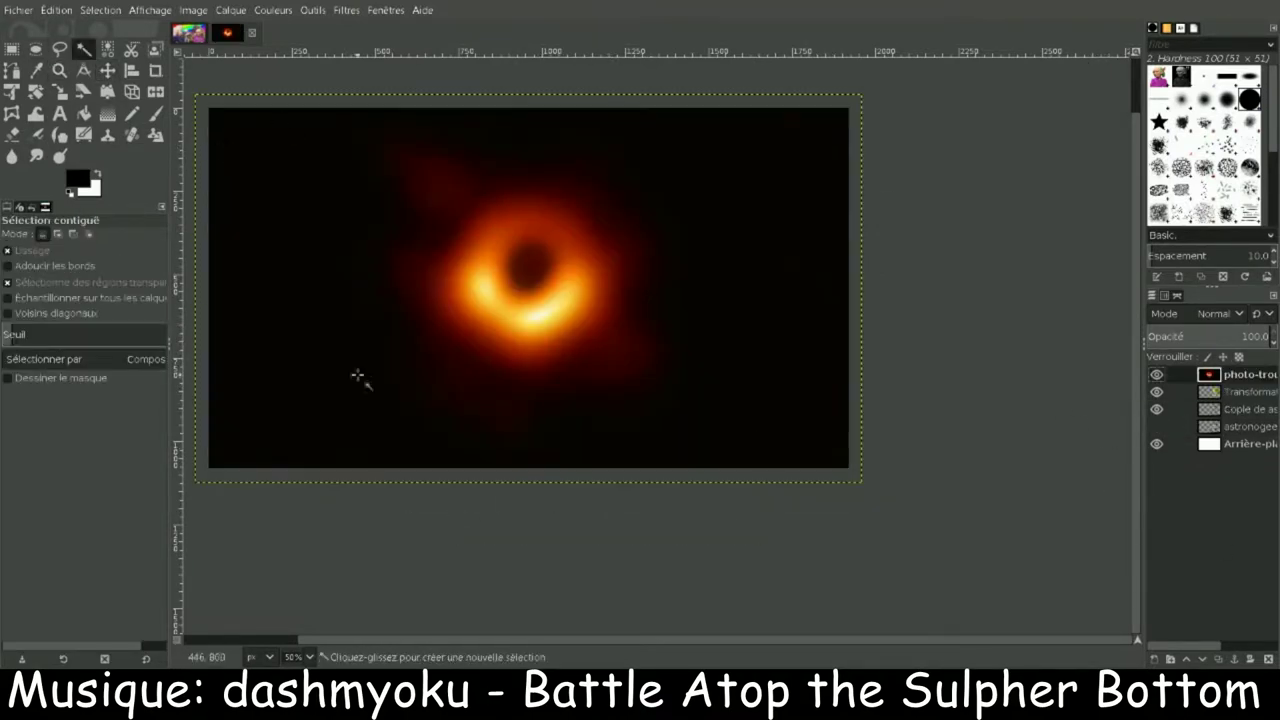
click(223, 449)
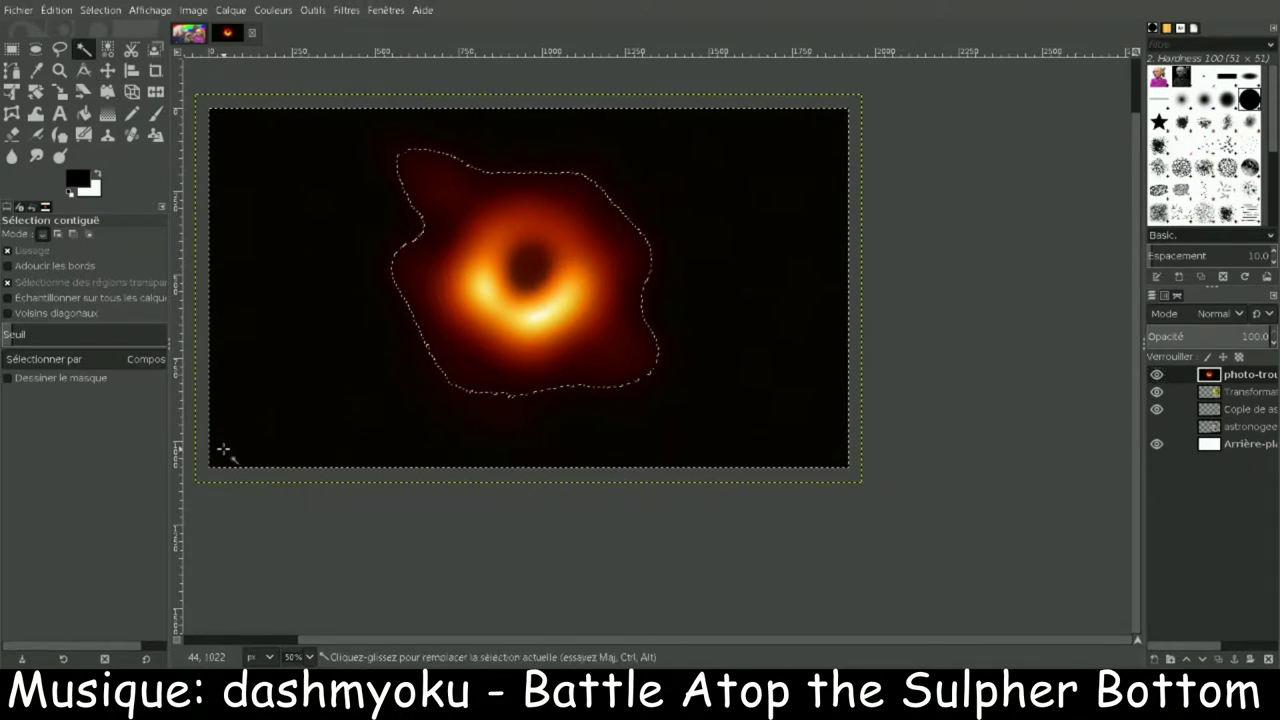
key(ctrl+shift+a)
Step: Crop the black hole layer to a 964 × 1000 px rectangle around the glowing ring, positioned at 458, 20
click(10, 48)
drag(346, 114, 683, 447)
drag(346, 300, 361, 300)
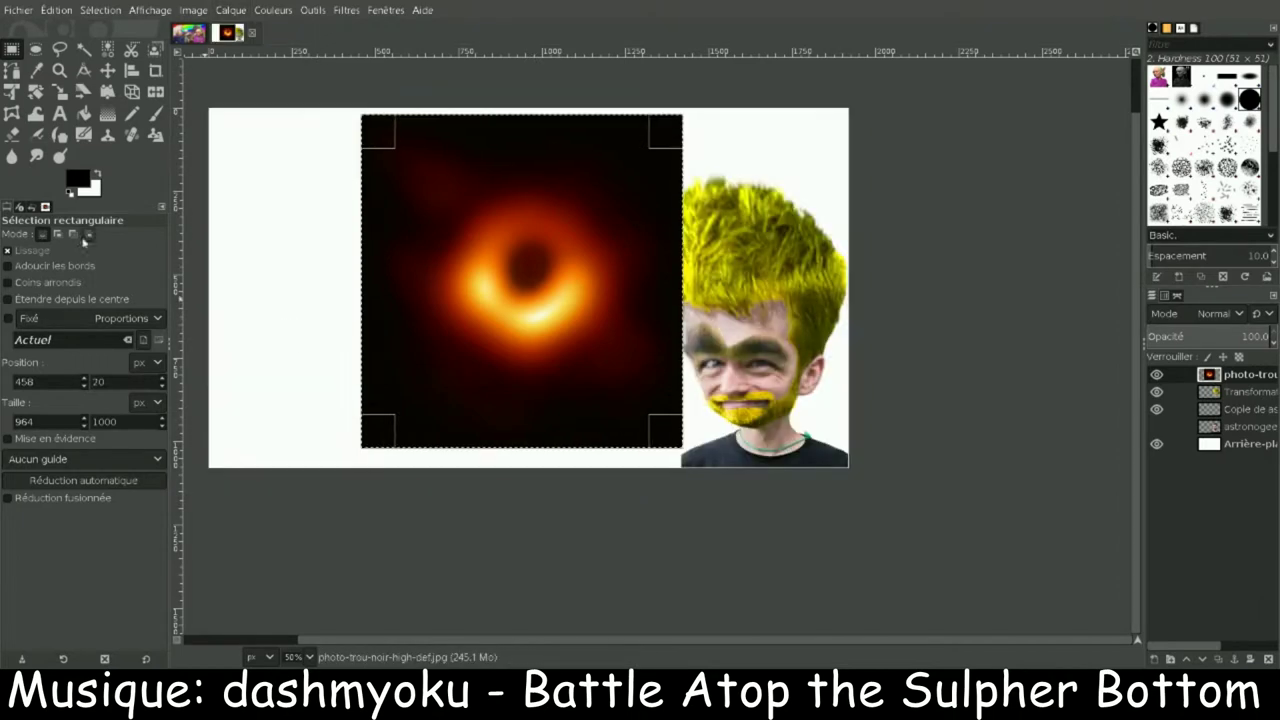
Step: Delete the black background around the glowing ring using fuzzy select and crop the layer to its remaining content
key(u)
click(676, 121)
key(Delete)
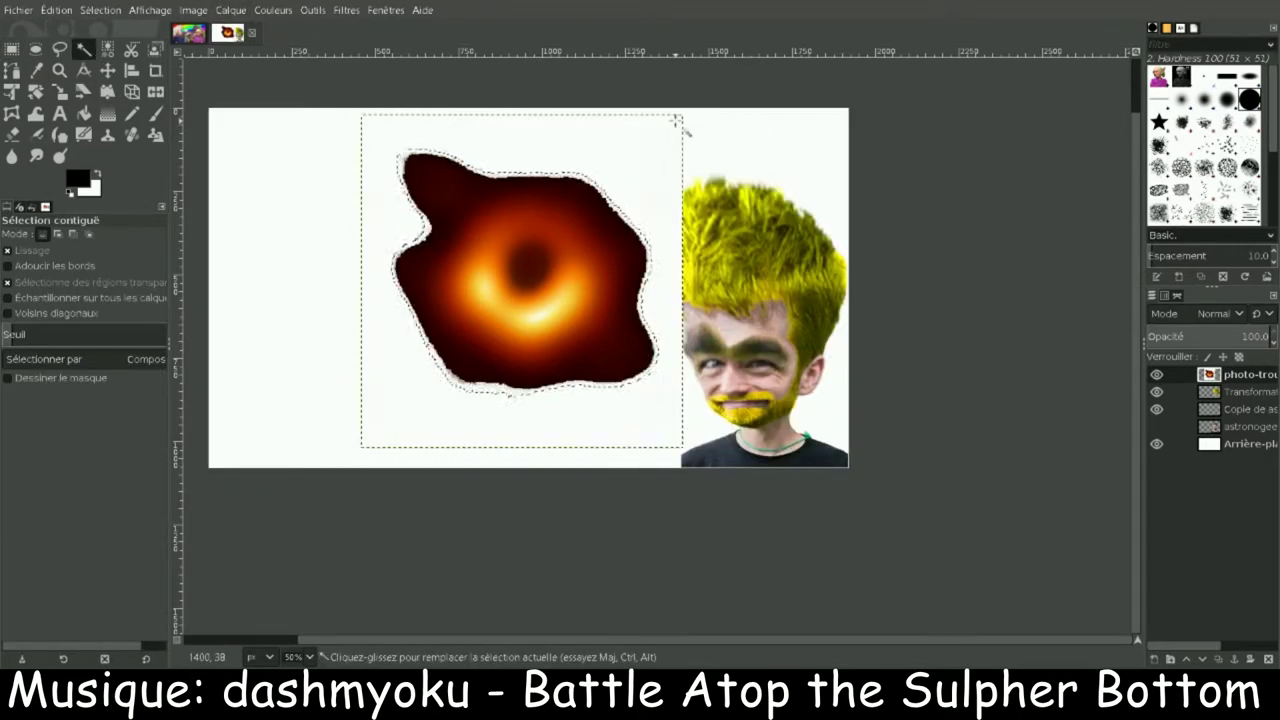
key(ctrl+shift+a)
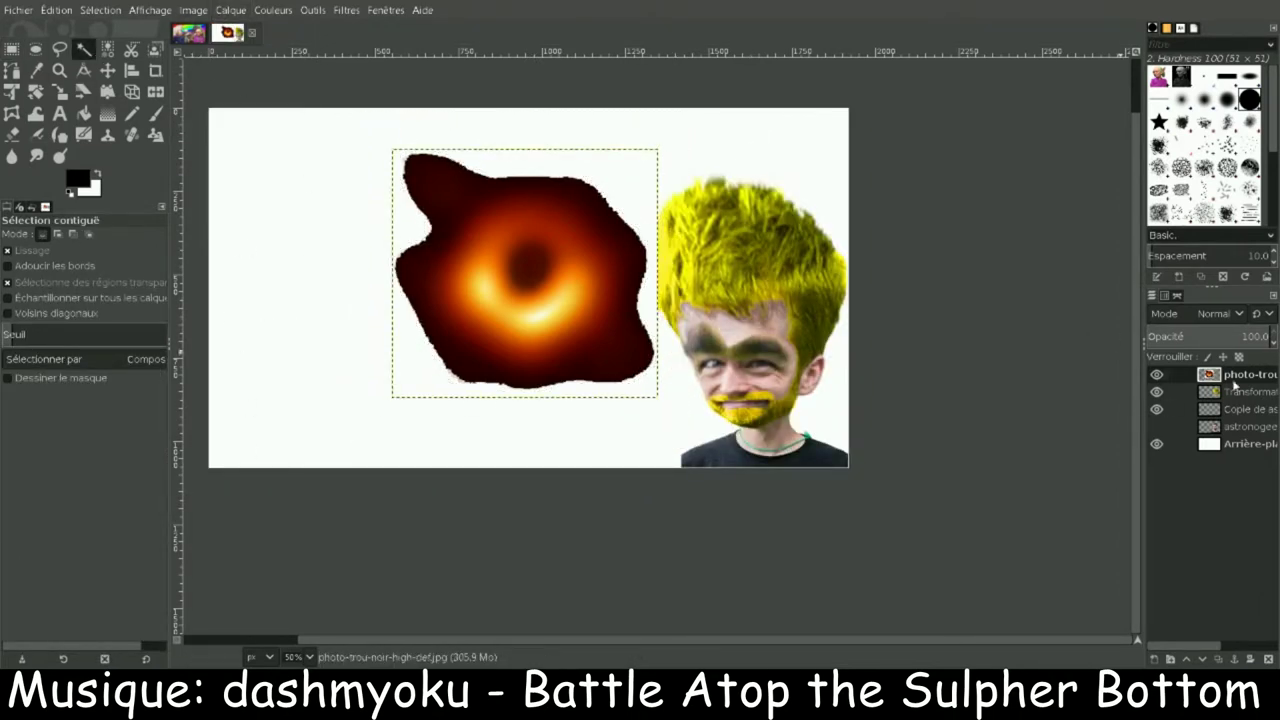
click(635, 171)
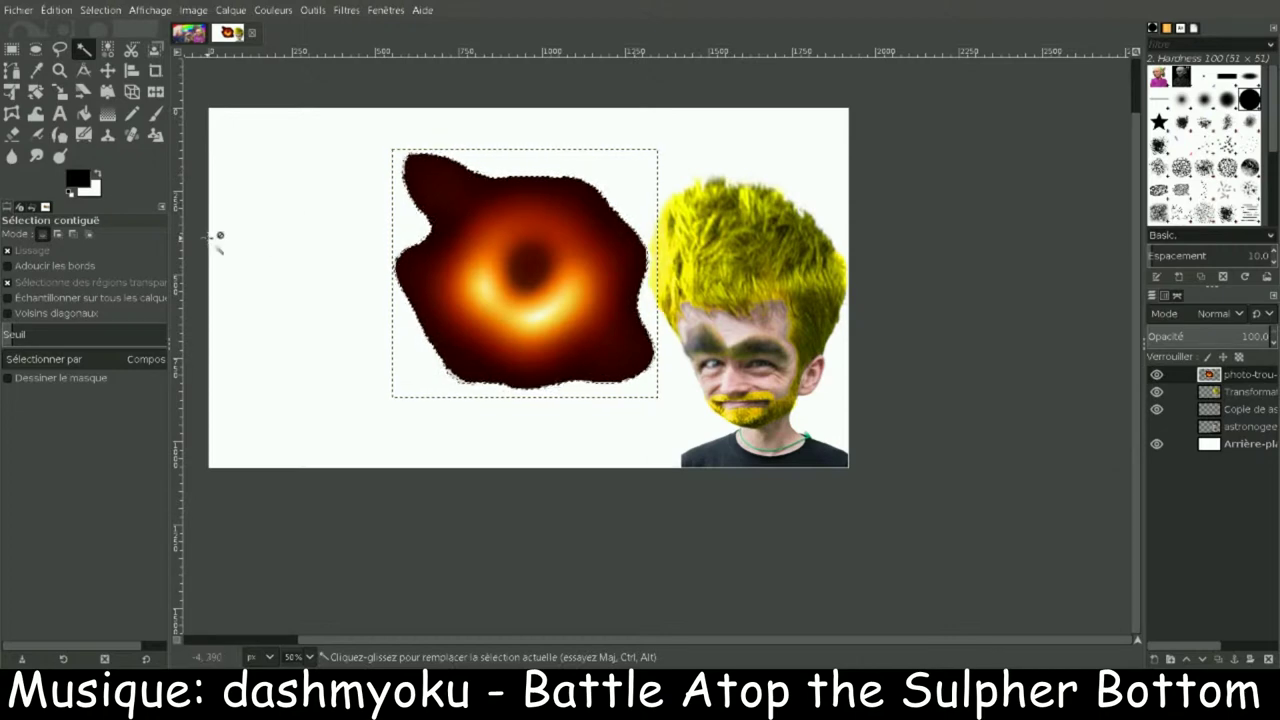
Step: Erase the dark fringe around the black hole with a 186 px Hardness 075 brush, leaving a round disc, and crop the layer to its content
key(shift+e)
key(bracketright)
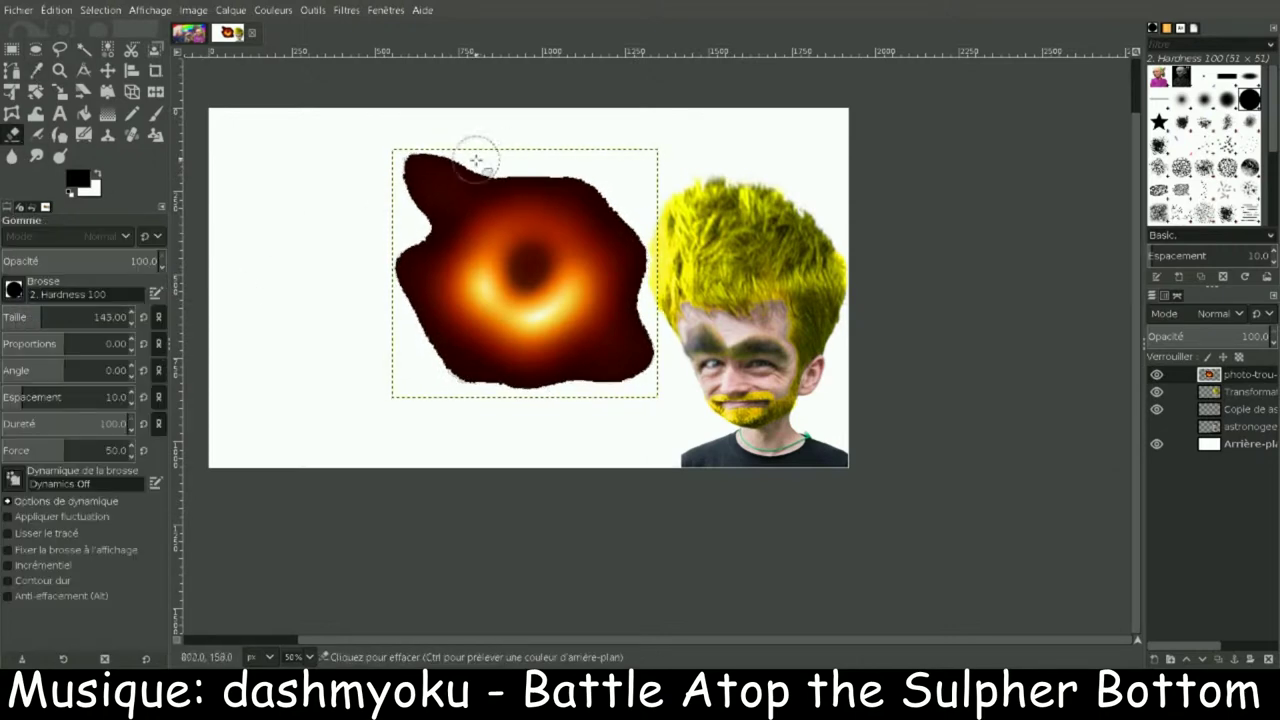
mouse_move(445, 185)
mouse_down()
mouse_move(494, 157)
mouse_move(427, 213)
mouse_move(411, 295)
mouse_move(471, 375)
mouse_move(620, 375)
mouse_move(669, 283)
mouse_move(648, 228)
mouse_move(601, 175)
mouse_move(509, 157)
mouse_move(657, 229)
mouse_move(660, 277)
mouse_up()
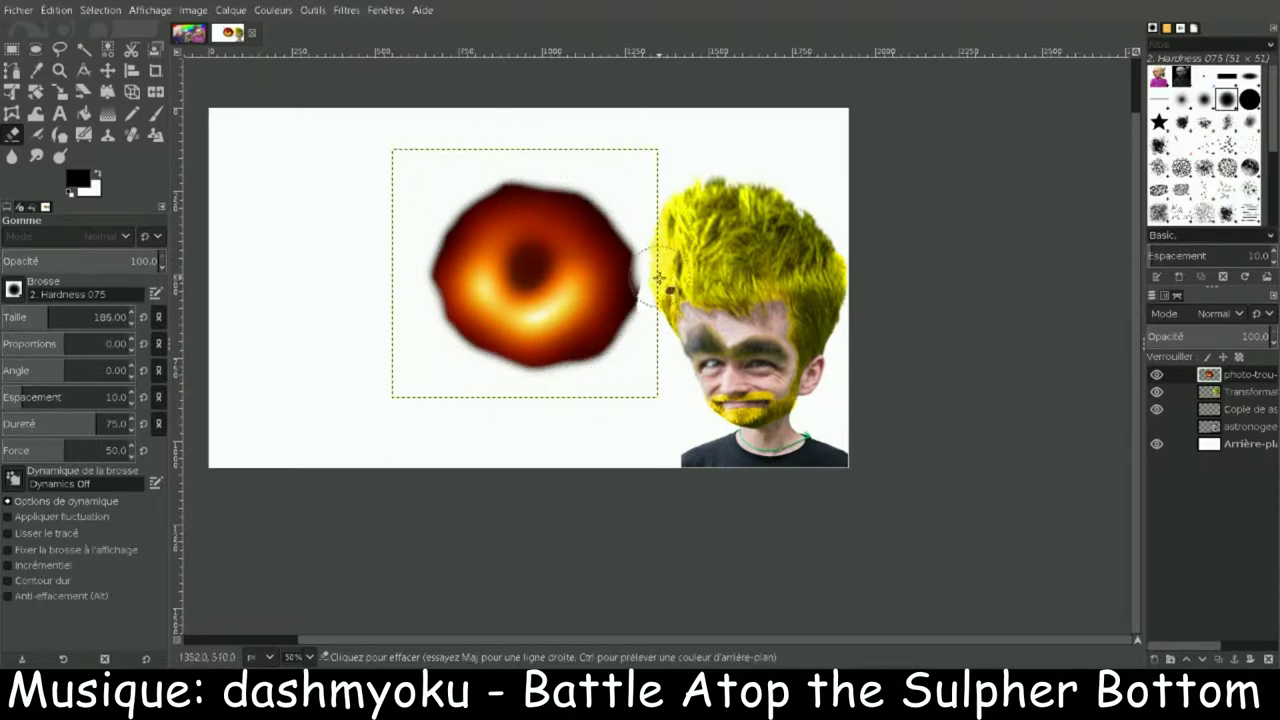
key(ctrl+shift+c)
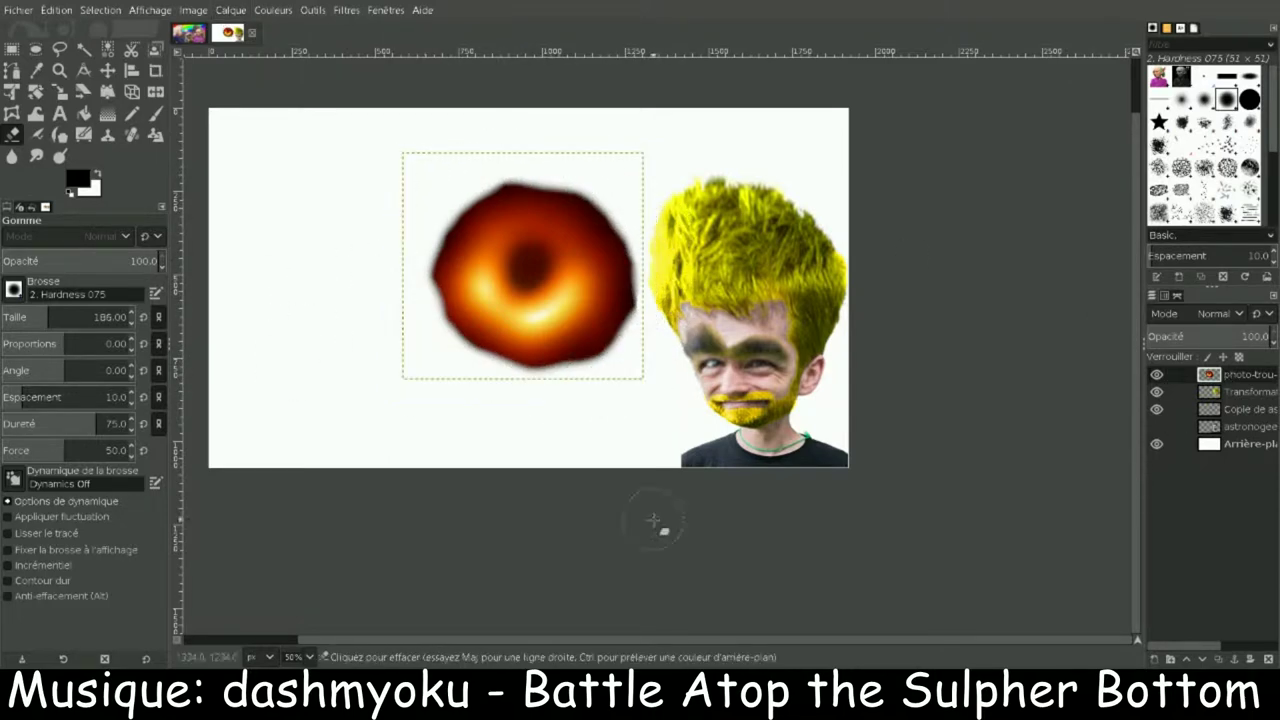
click(231, 10)
click(262, 395)
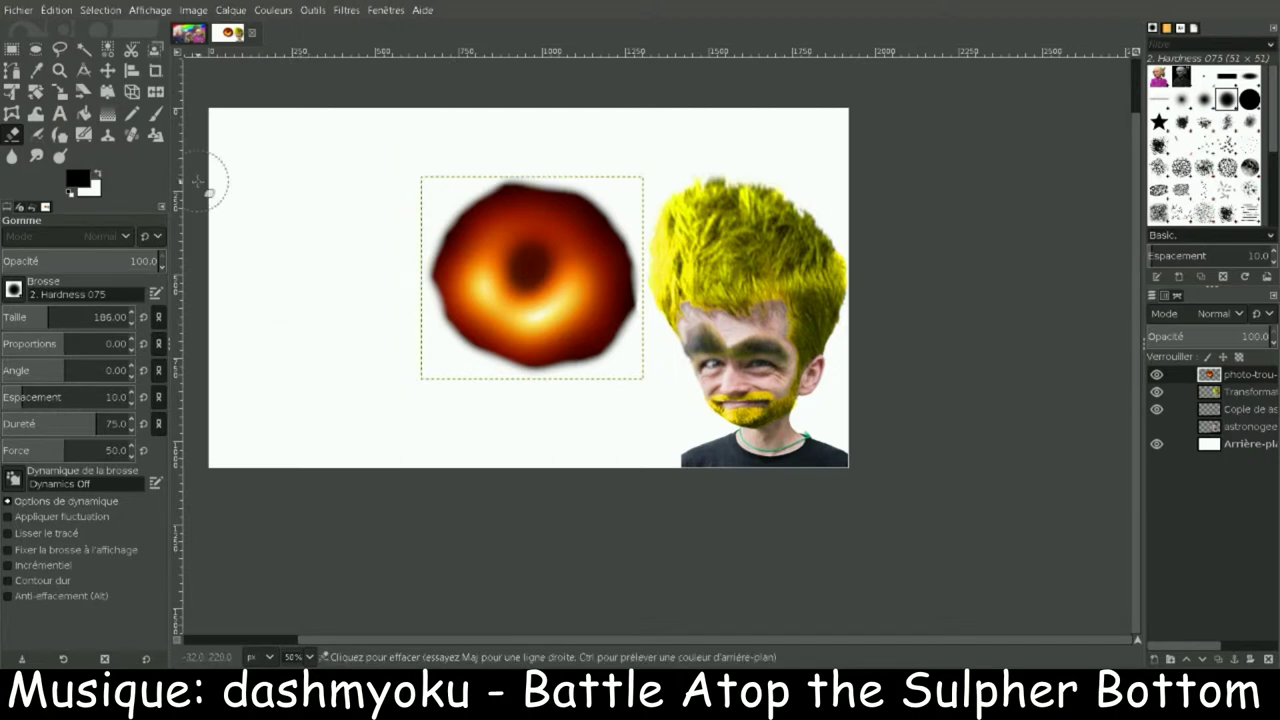
Step: Scale the black hole layer down proportionally to a small disc close to the size of the man's eye
click(59, 91)
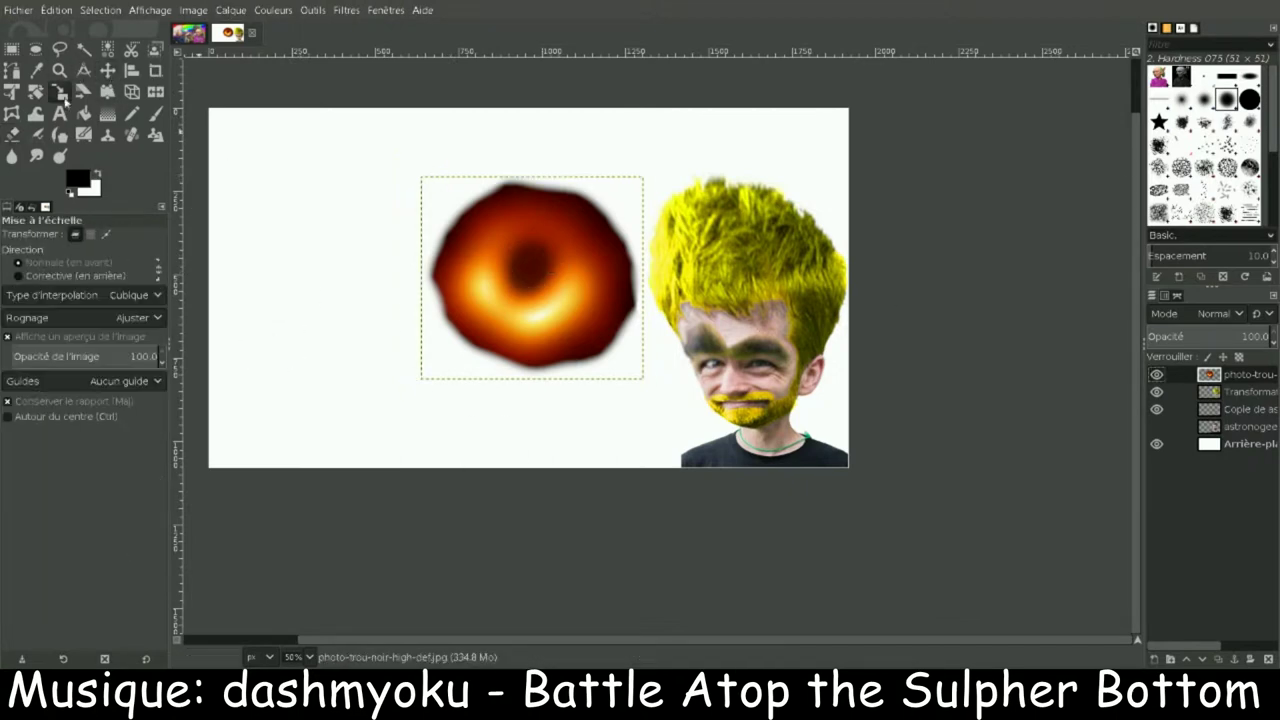
click(532, 278)
key(Tab)
click(1071, 161)
Step: Move the small black hole disc onto the man's forehead, above his eyes
key(m)
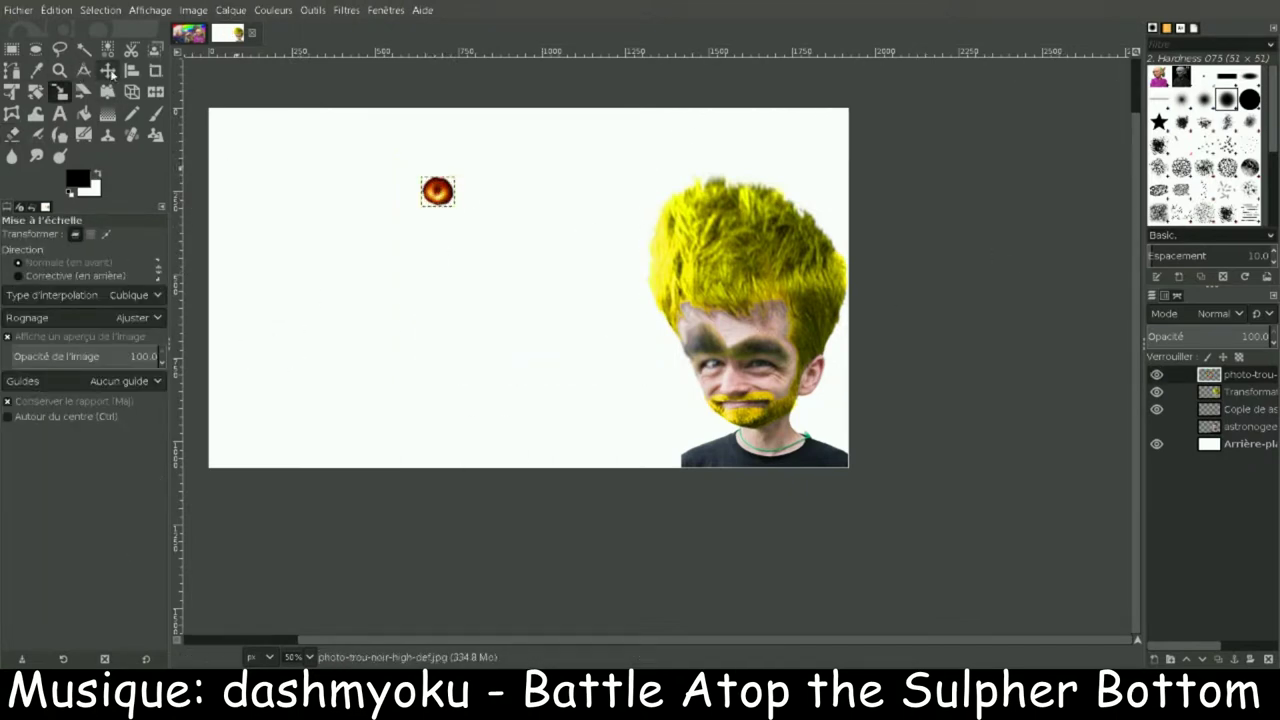
drag(434, 191, 768, 322)
key(z)
drag(632, 298, 864, 430)
Step: Erase both of the man's eyes on the face layer with the Hardness 100 brush, at 10 px and 3 px for the corner
key(shift+e)
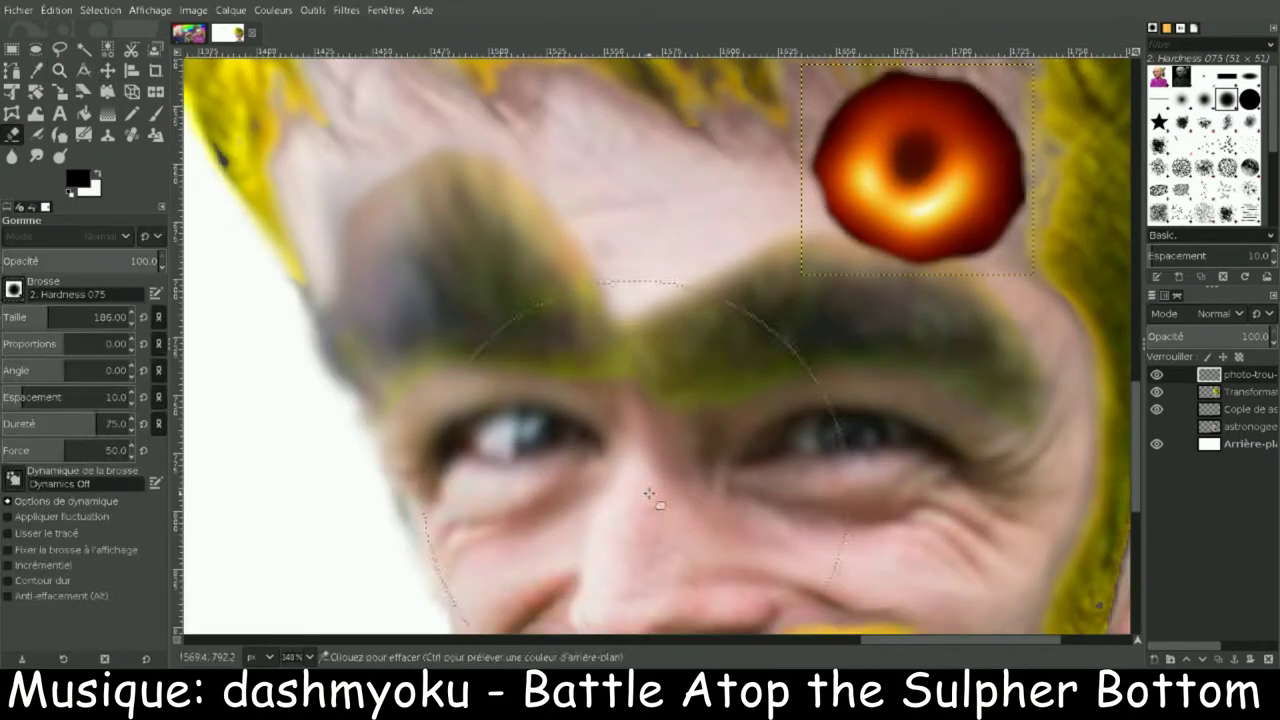
scroll(10, 316, down, 4)
key(Page_Down)
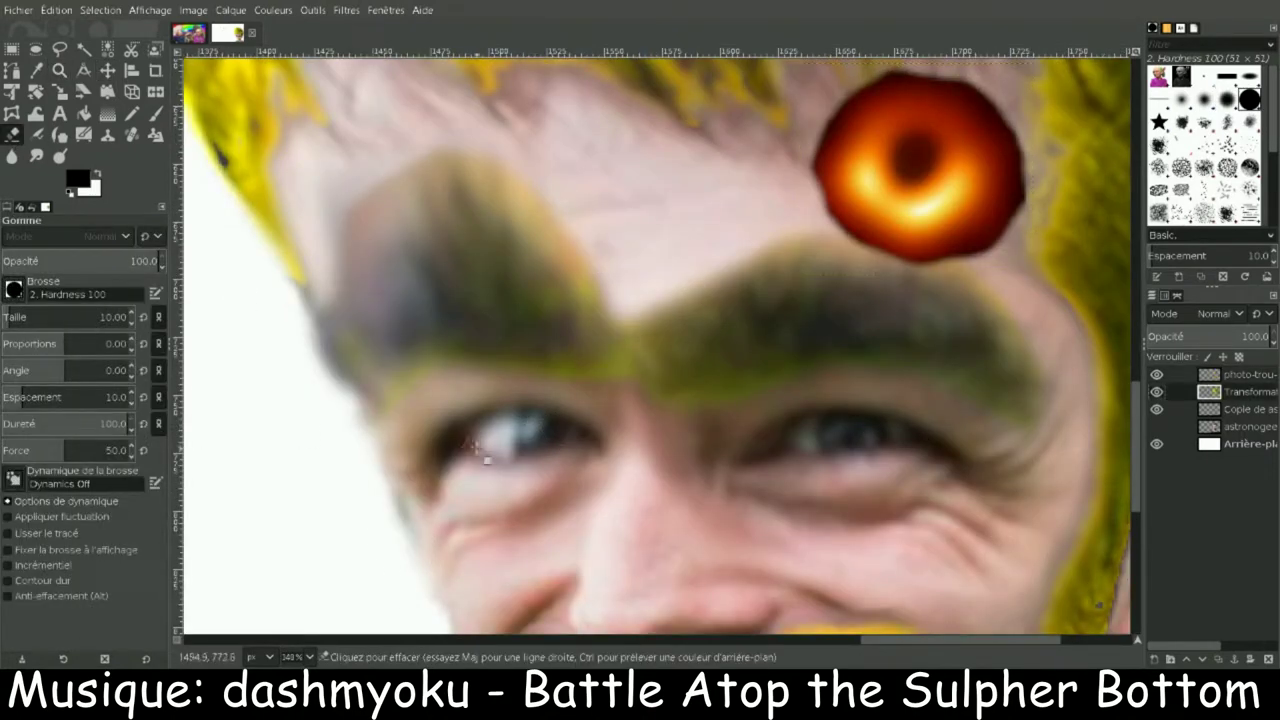
drag(521, 444, 485, 432)
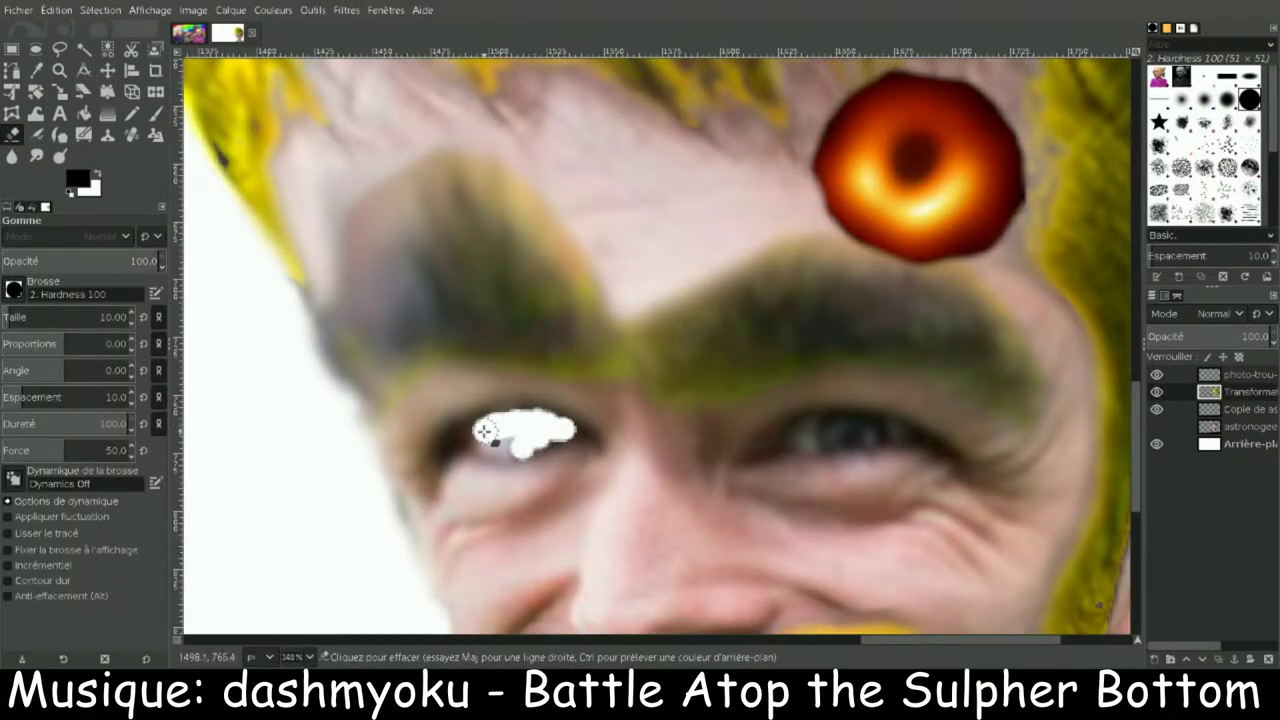
drag(801, 440, 874, 428)
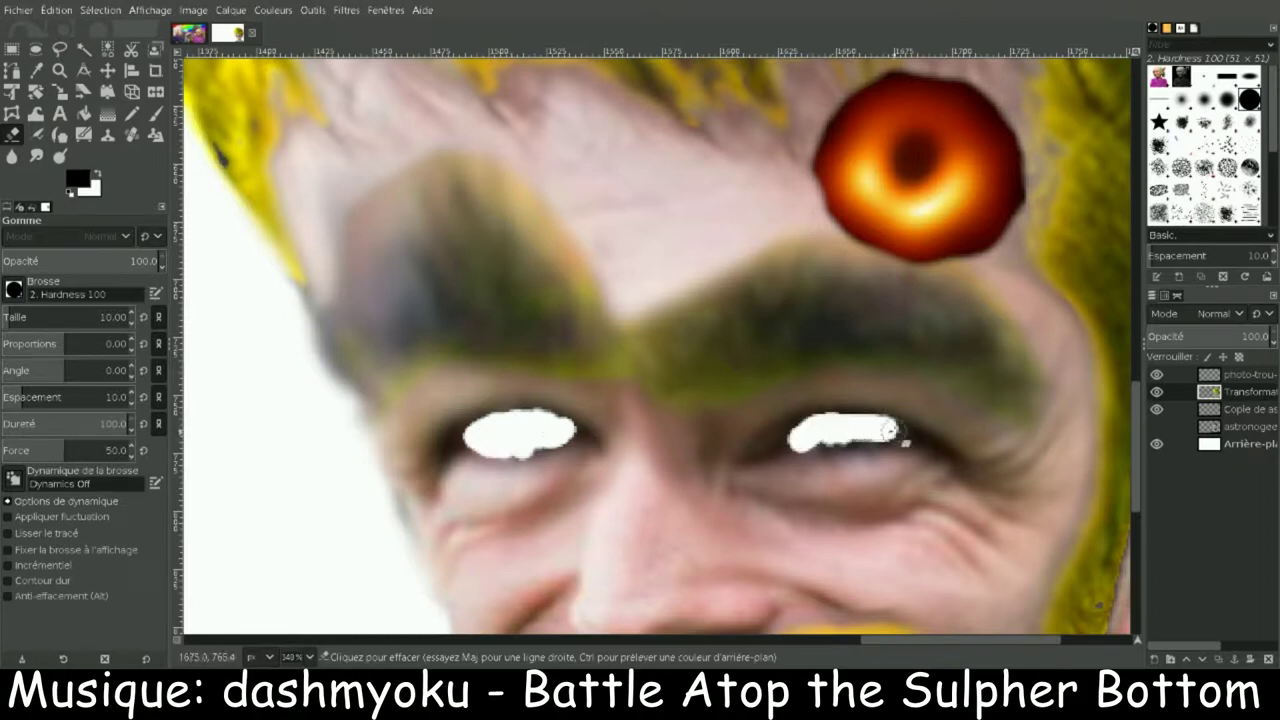
drag(75, 320, 30, 320)
drag(898, 434, 916, 438)
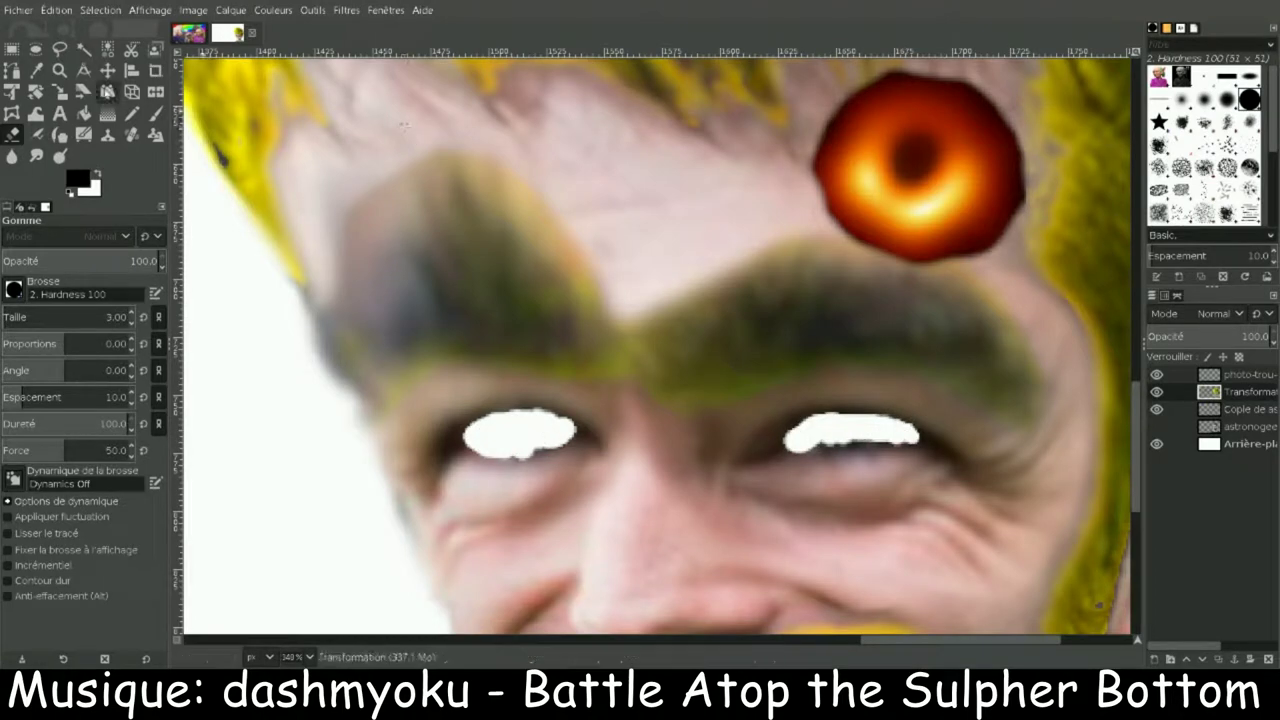
Step: Duplicate the black hole layer and place the copy over the erased eye nearer the white background
click(11, 49)
key(Page_Up)
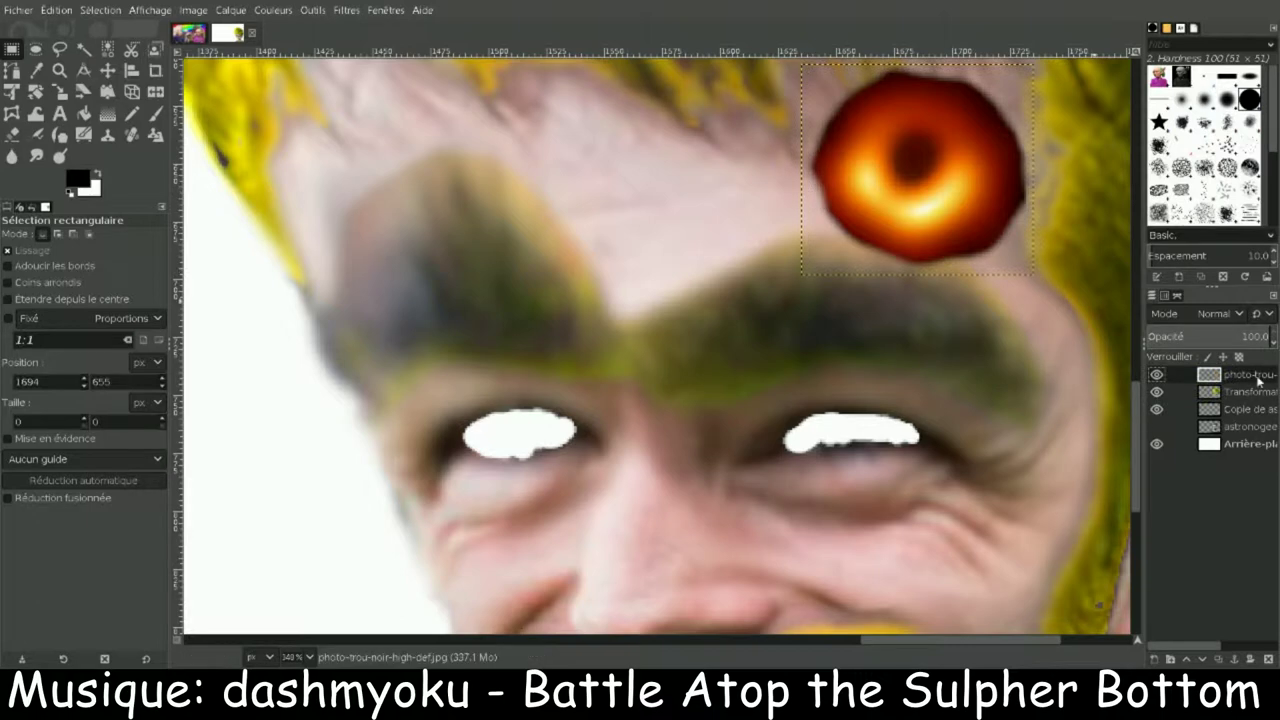
key(shift+ctrl+d)
key(m)
drag(882, 225, 485, 487)
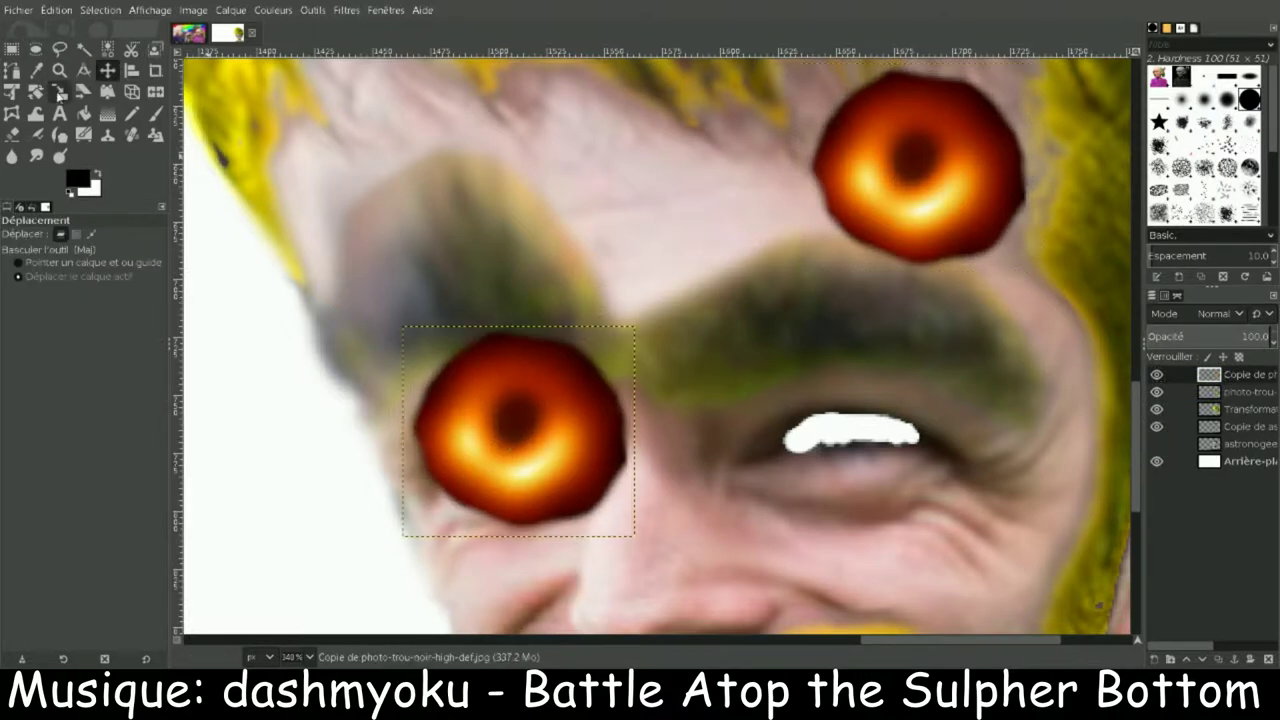
Step: Scale the black hole copy to 57 × 52 px and lower it beneath the face layer, inside the erased eye hole
key(shift+s)
click(485, 487)
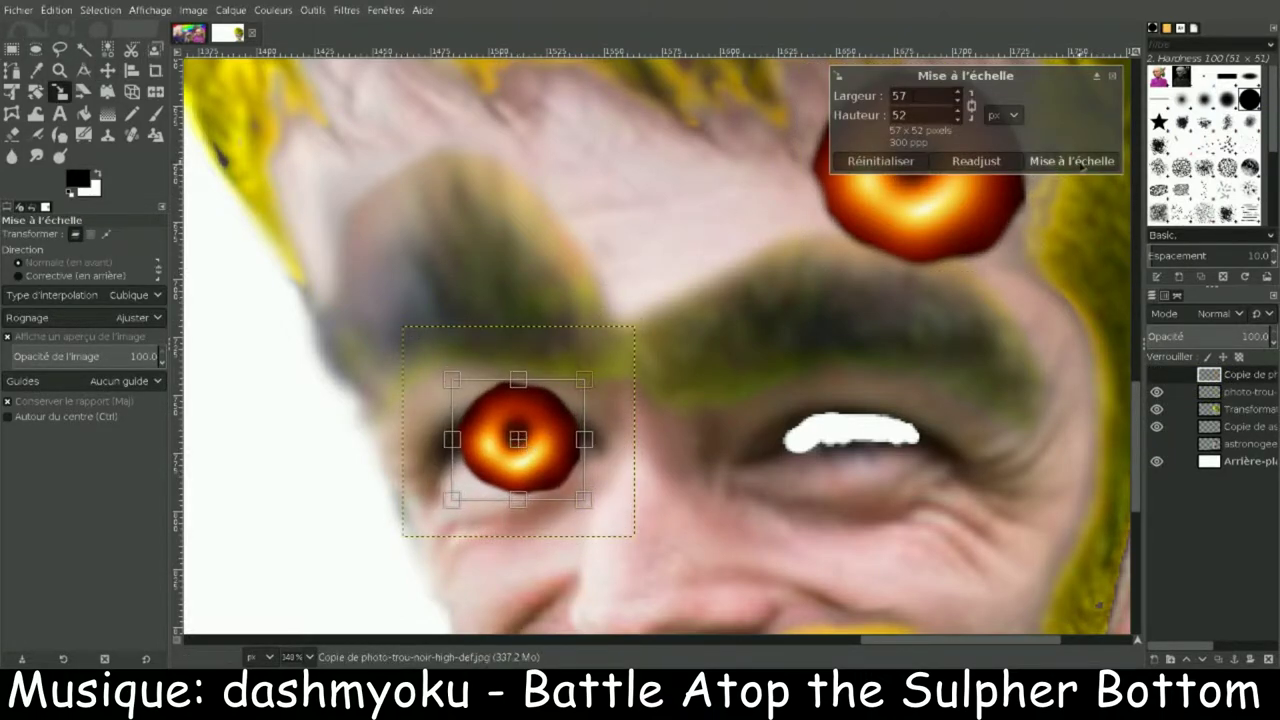
click(1074, 161)
drag(1245, 374, 1248, 427)
key(m)
click(541, 447)
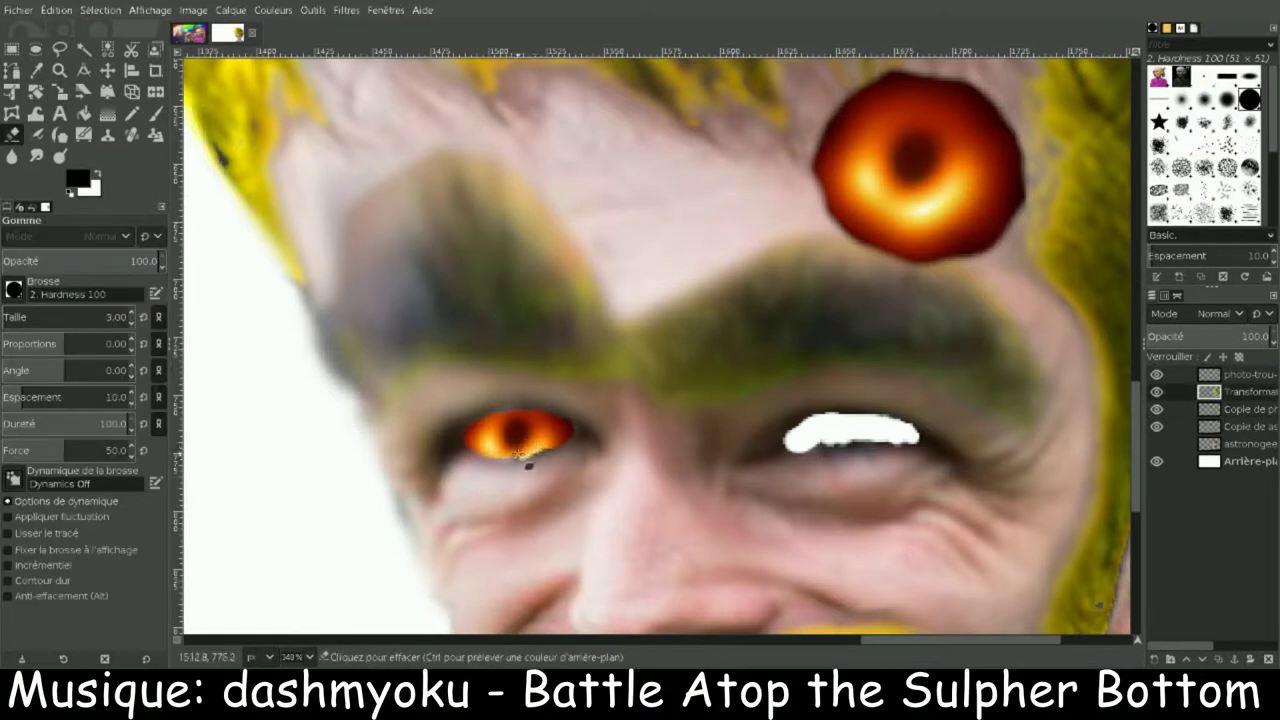
Step: Move the original black hole disc over the other erased eye, scale it down, and lower it beneath the face layer
drag(938, 169, 892, 336)
key(ctrl+z)
drag(915, 170, 822, 335)
key(shift+s)
drag(728, 270, 772, 300)
drag(843, 357, 850, 440)
click(1072, 161)
click(1202, 660)
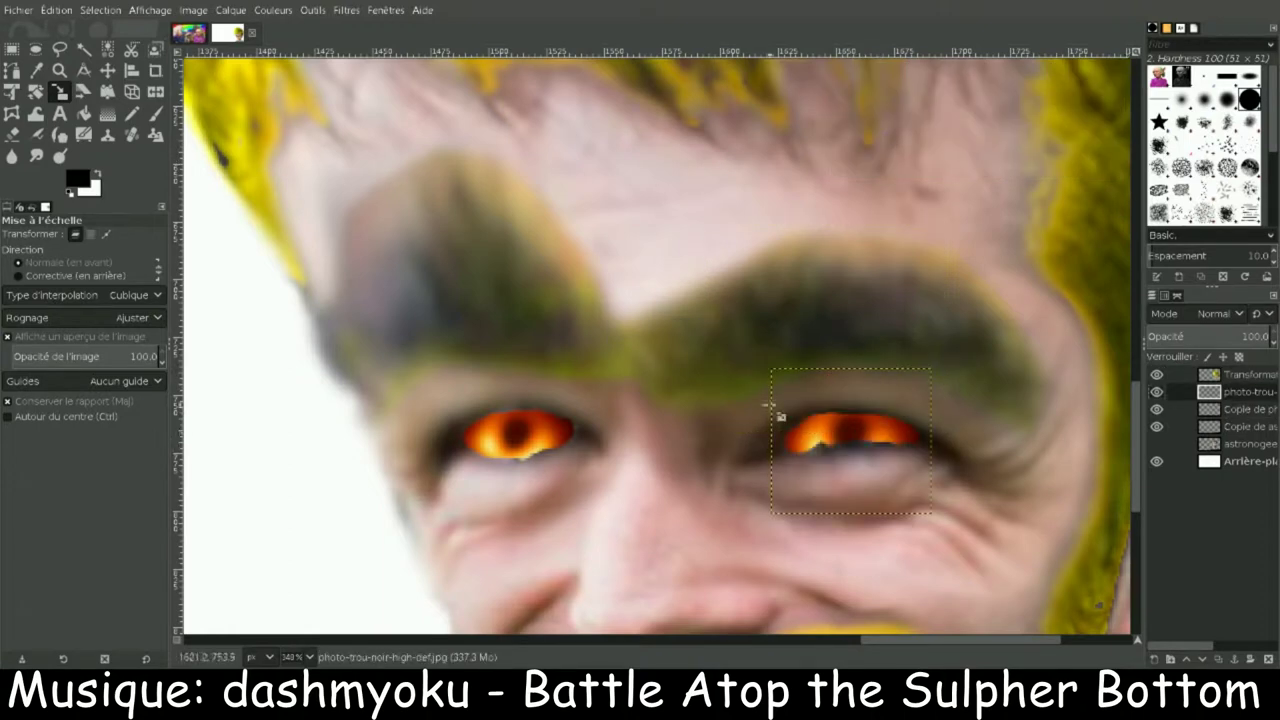
Step: Enlarge the black hole behind the eye nearer the ear to 92 × 84 px and recentre it on the hole
key(m)
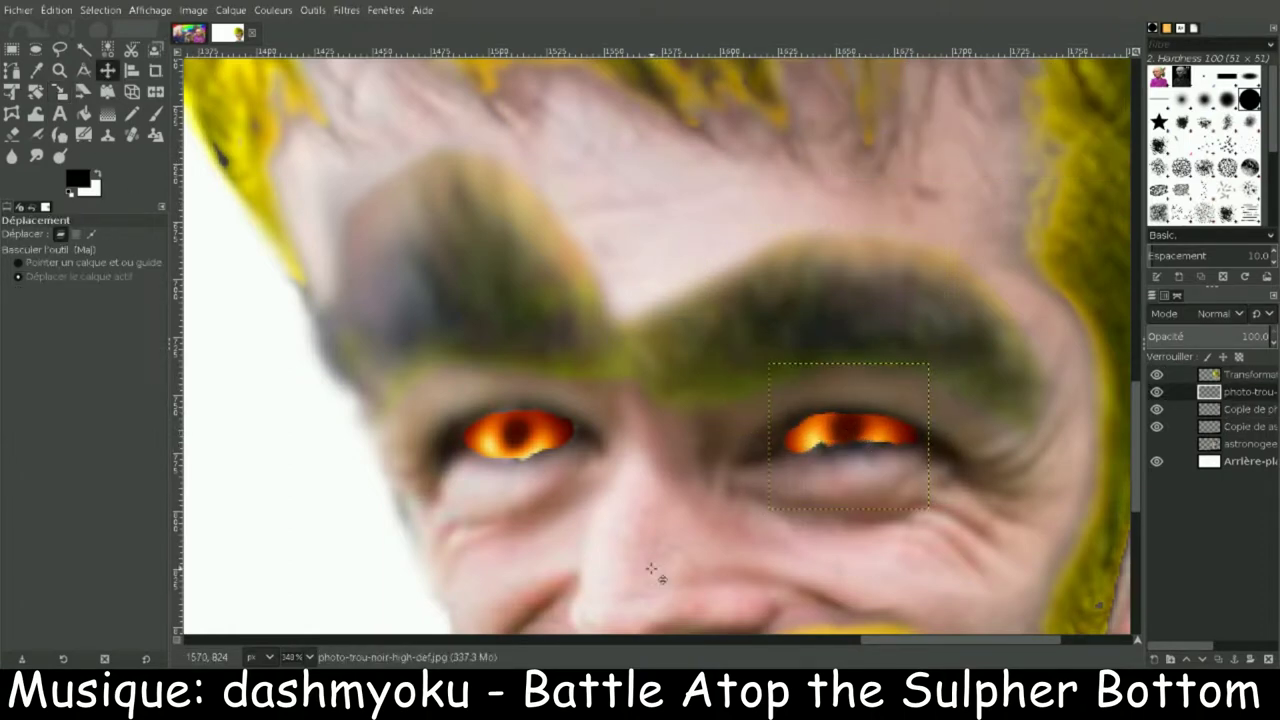
drag(657, 563, 701, 558)
key(shift+s)
drag(706, 330, 650, 275)
drag(865, 420, 865, 440)
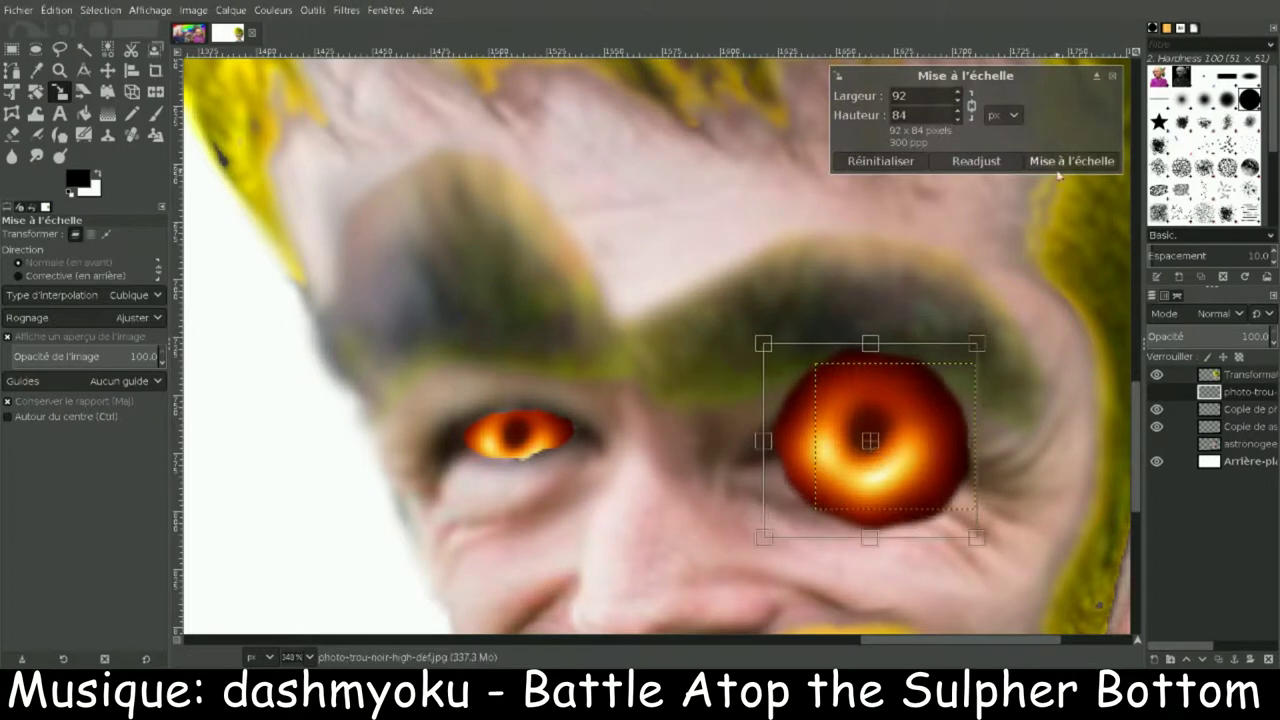
key(Return)
key(m)
Step: Shift the black hole copy in the other eye sideways and enlarge it to 77 × 69 px so it fills the hole
click(1240, 409)
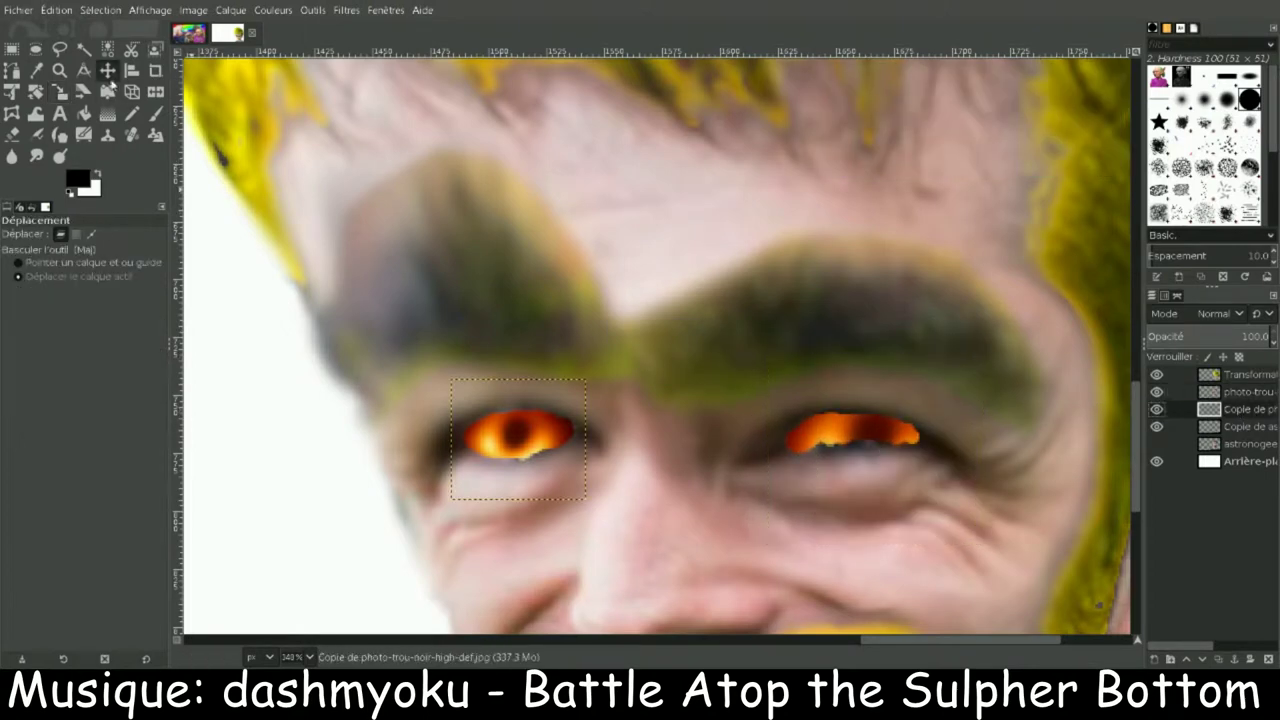
key(Left)
key(Left)
key(Left)
key(Left)
key(Left)
key(Left)
key(Left)
key(Left)
key(shift+s)
drag(555, 500, 598, 515)
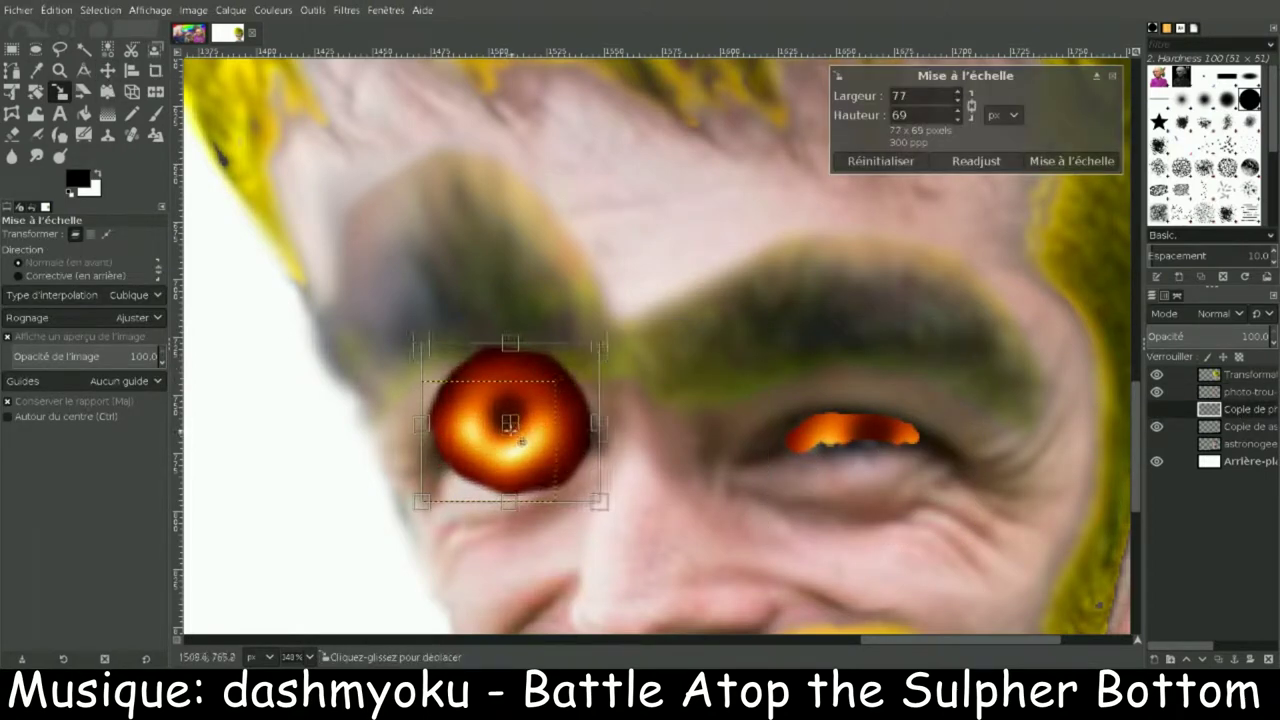
key(Return)
key(m)
drag(520, 452, 518, 457)
key(Page_Up)
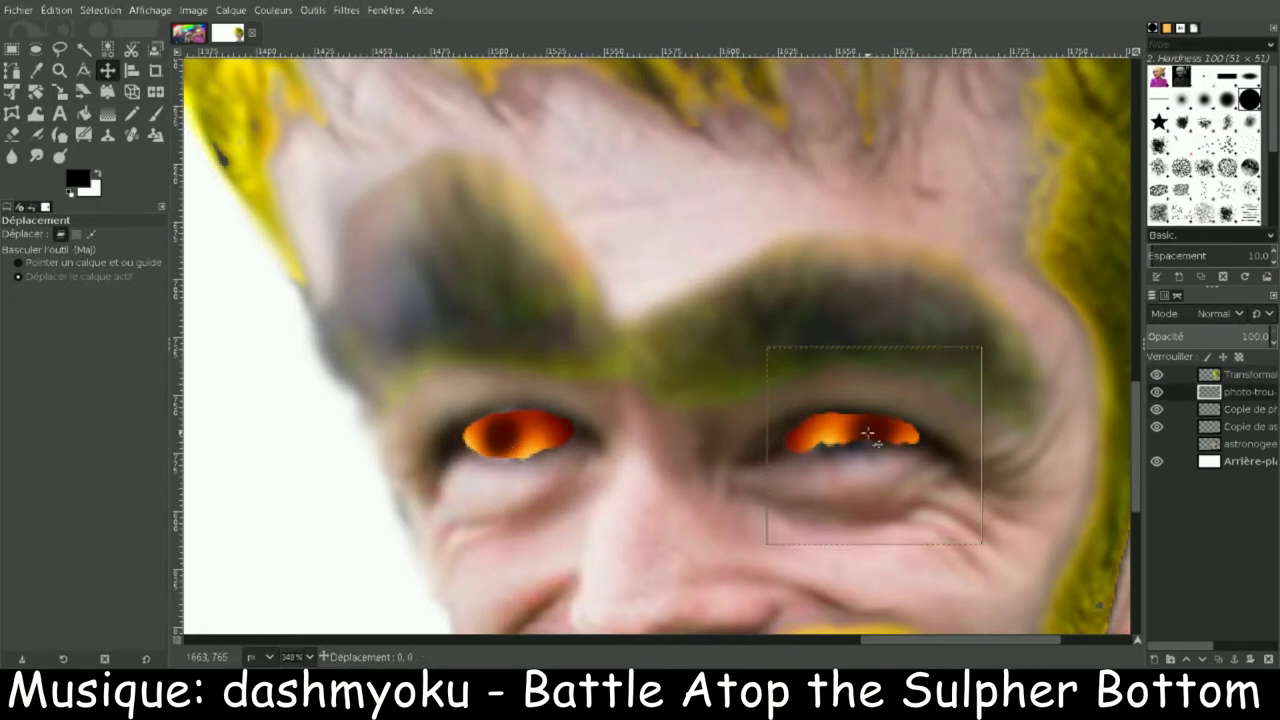
Step: Add the text "DERP" beside the man's face in 65 px Comic Sans MS
key(z)
key(1)
click(60, 114)
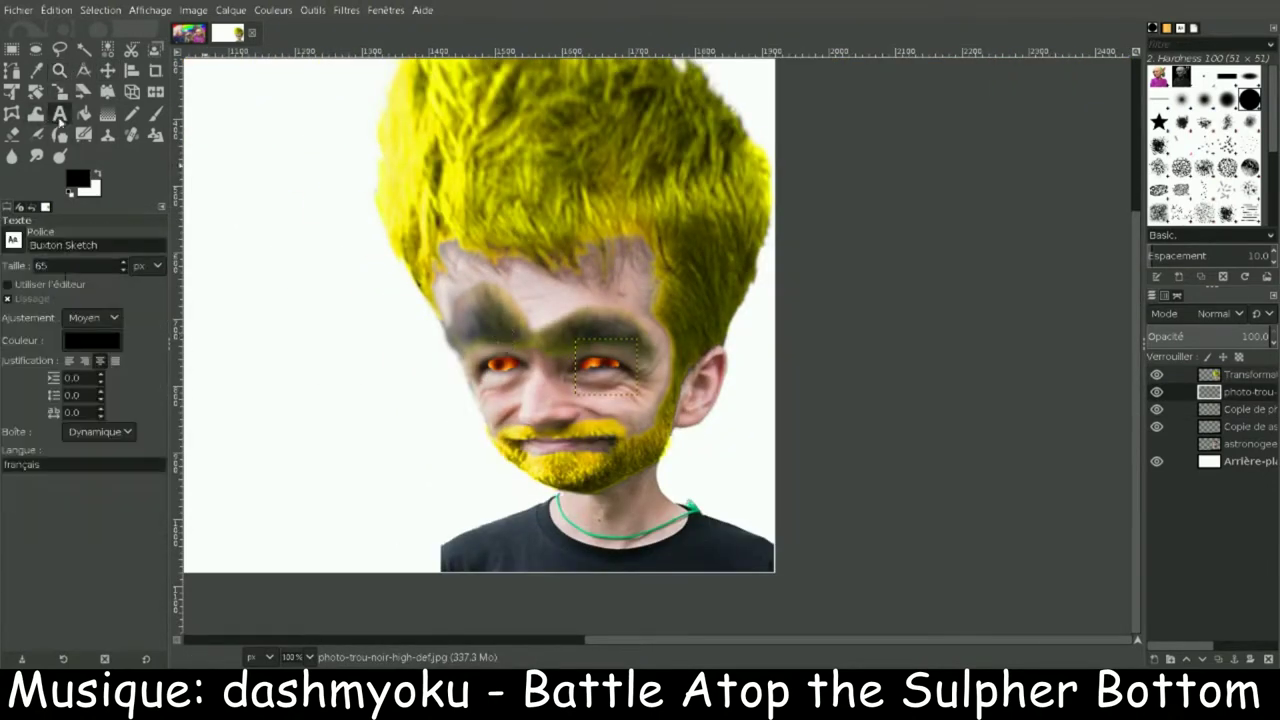
click(352, 370)
text(DERP)
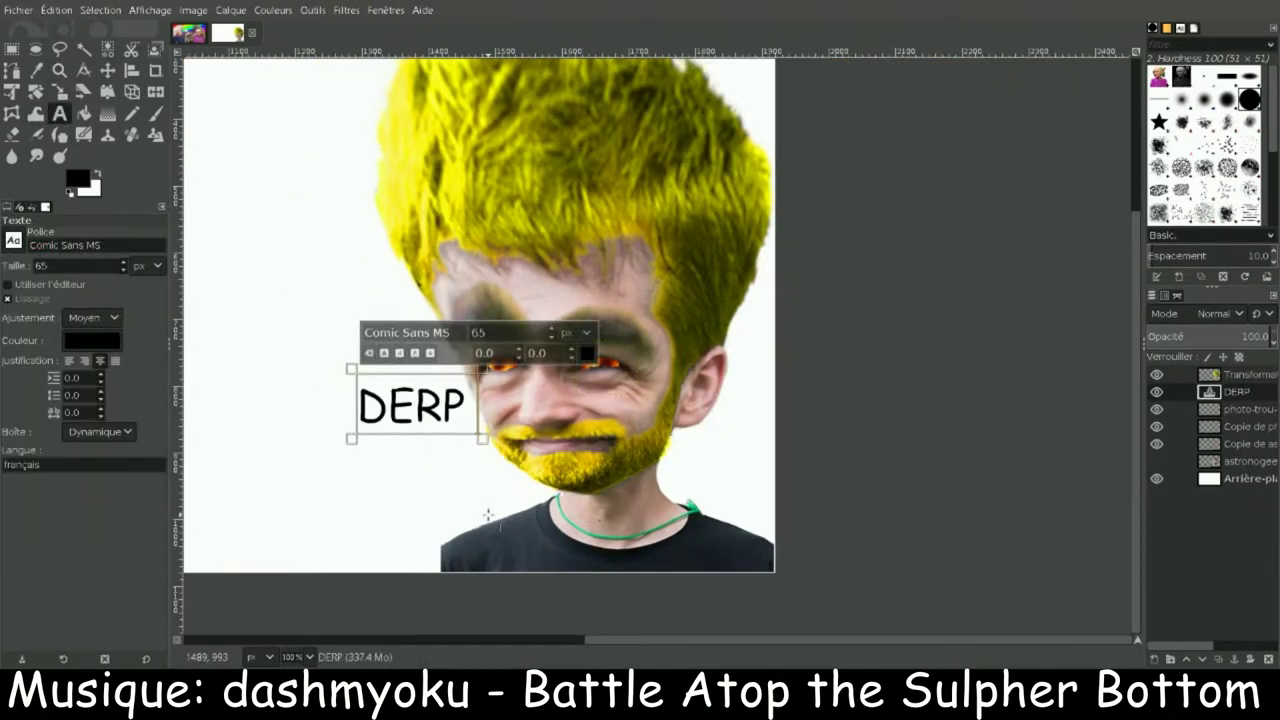
text( !X)
Step: Undo the added text layer completely
key(ctrl+z)
key(ctrl+z)
key(ctrl+z)
key(ctrl+z)
key(ctrl+z)
key(ctrl+z)
key(ctrl+z)
key(ctrl+z)
key(ctrl+z)
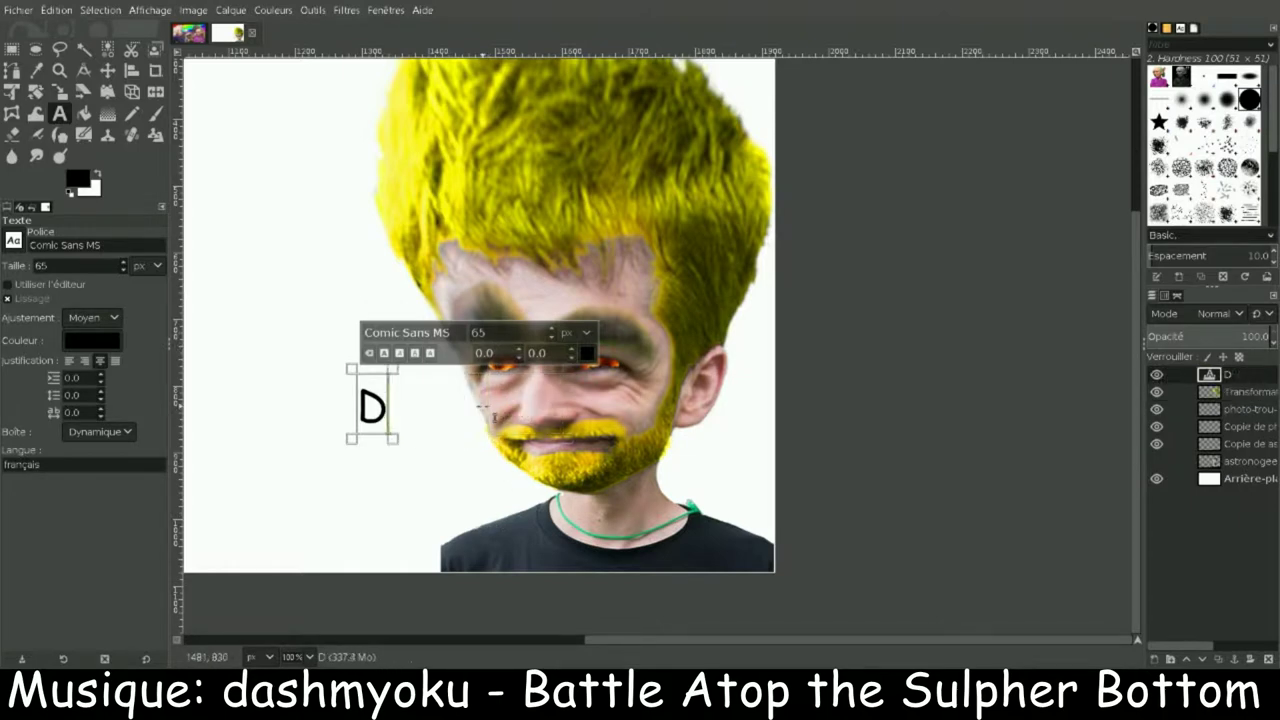
key(ctrl+z)
key(ctrl+z)
key(ctrl+z)
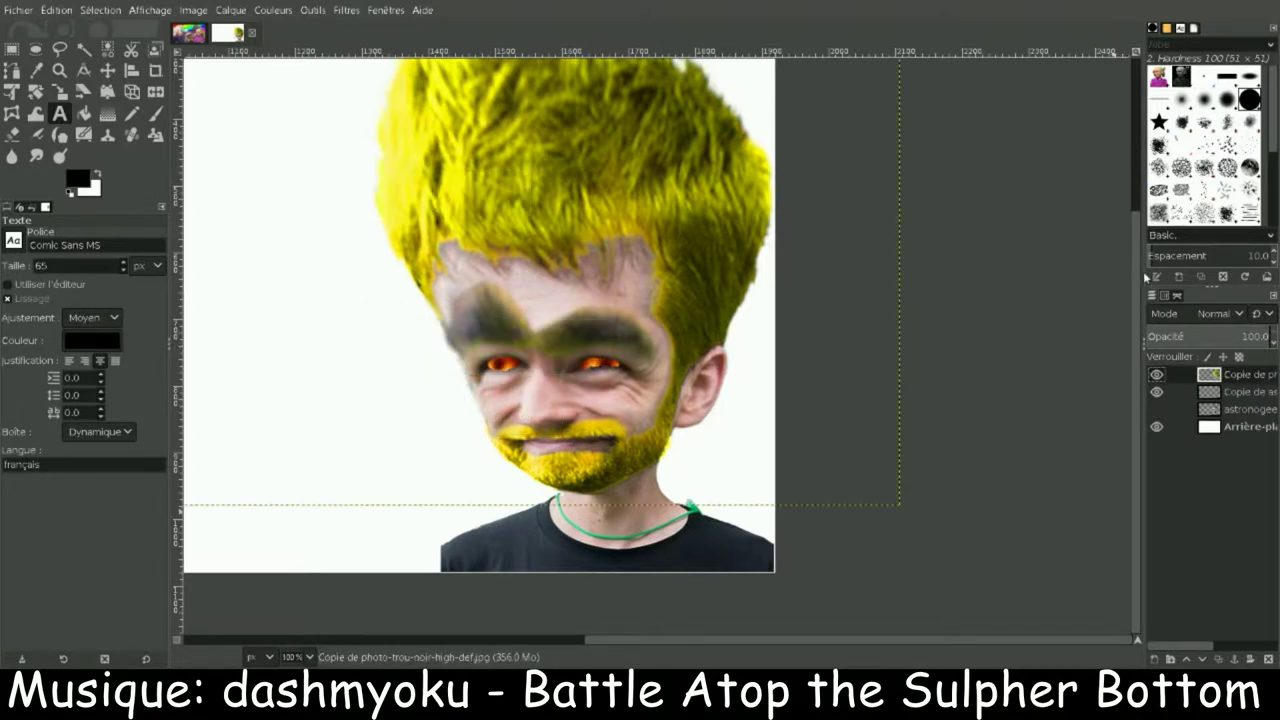
Step: Merge the face and black hole eyes into the body copy layer and crop the merged layer to its content
scroll(640, 604, left, 5)
scroll(223, 171, up, 2)
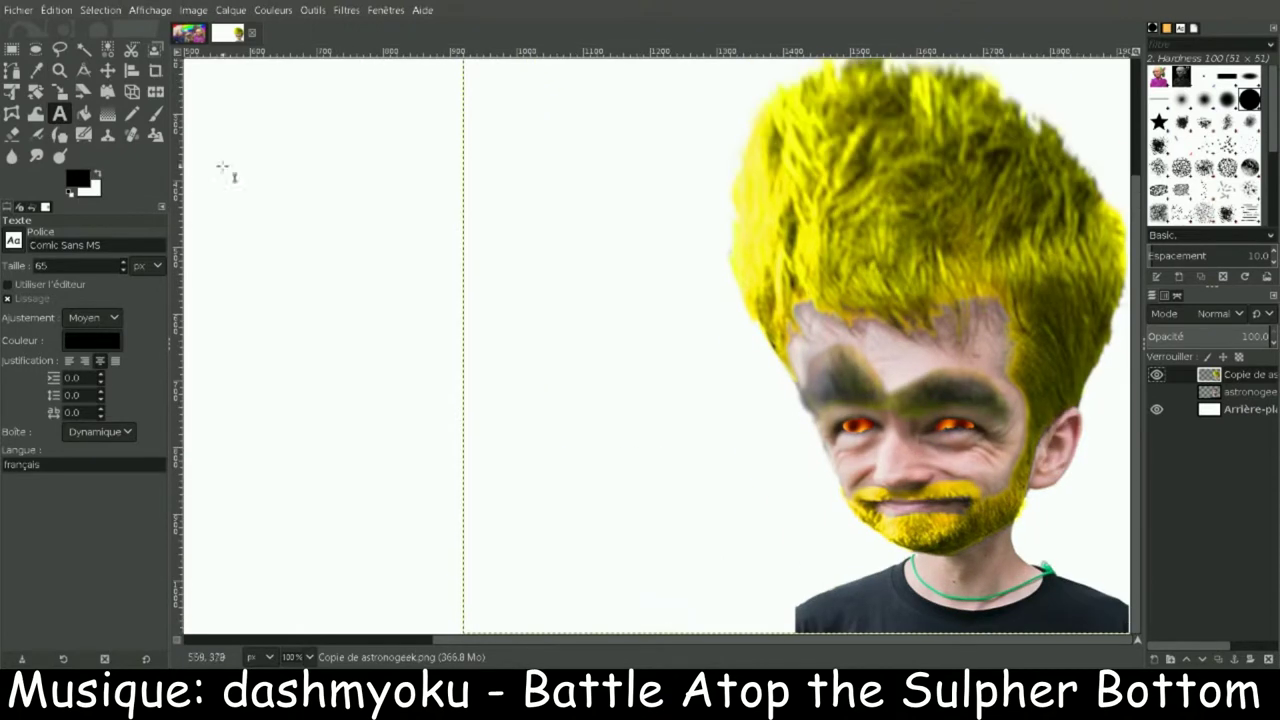
key(z)
key(shift+2)
click(231, 10)
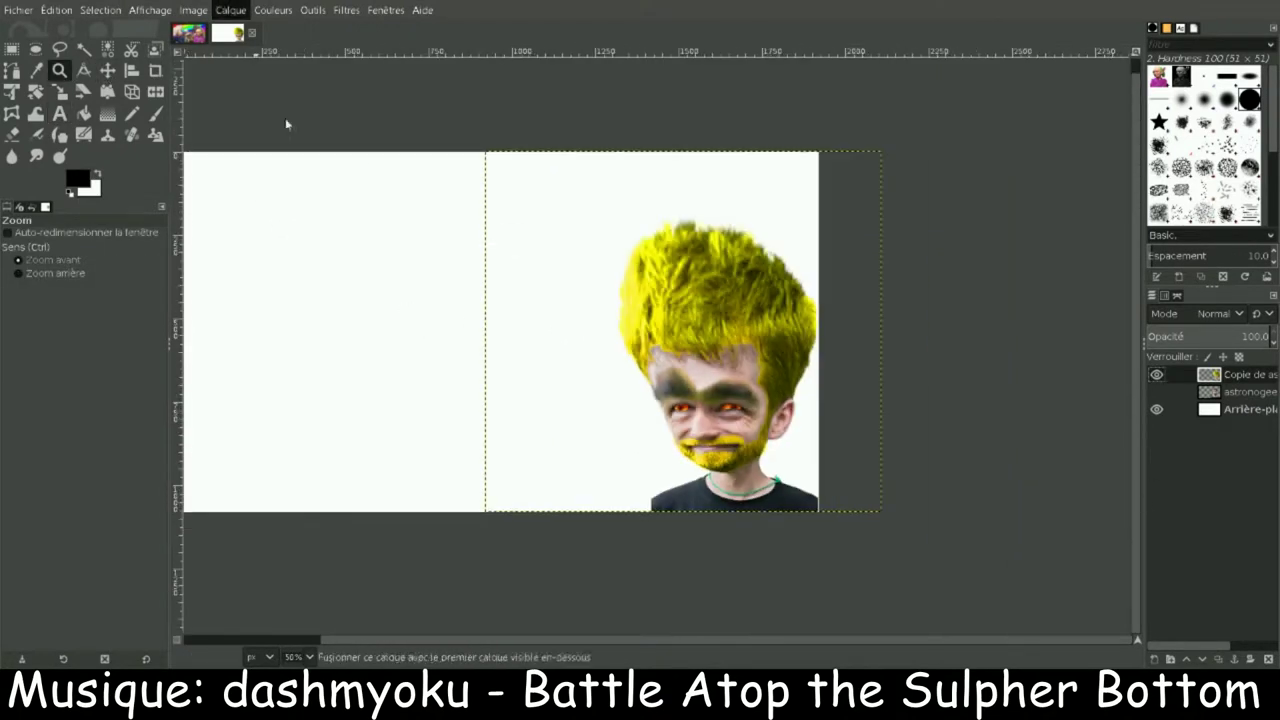
click(260, 285)
Step: Scale the merged caricature up proportionally until its layer fills the full height of the canvas
click(60, 91)
click(606, 205)
drag(606, 205, 572, 152)
click(1071, 161)
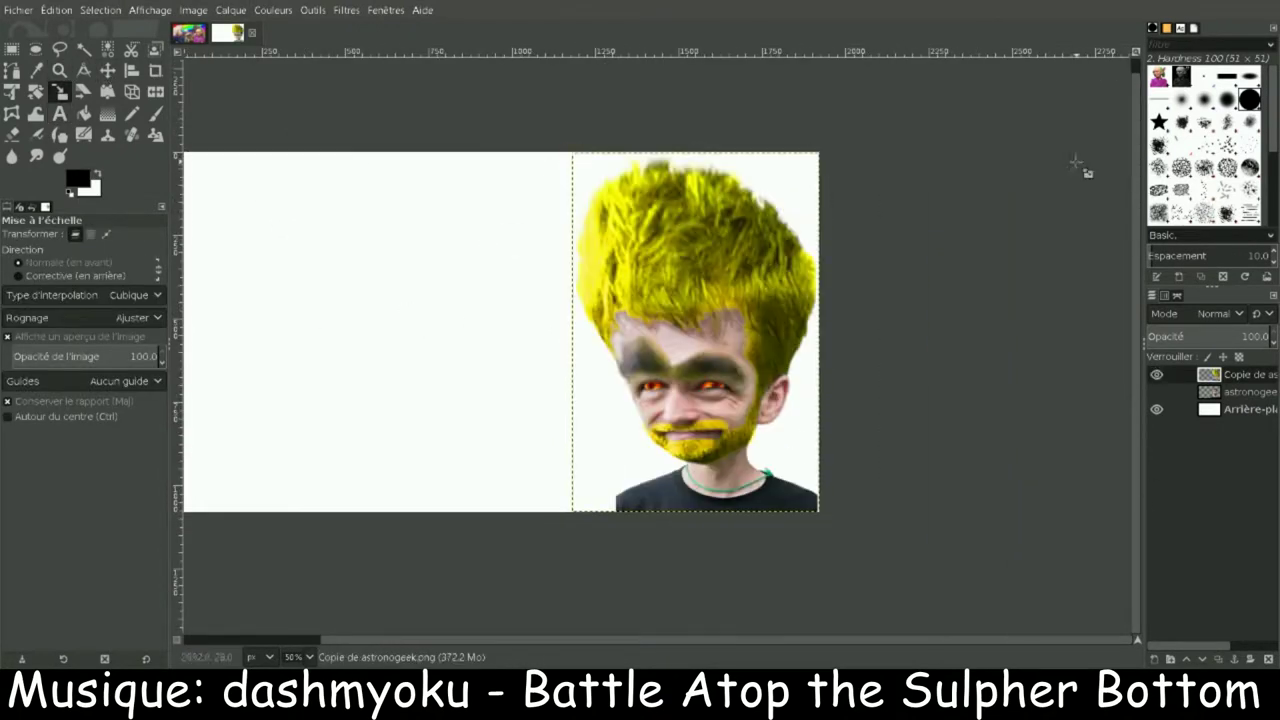
Step: Move the original astronogeek.png layer away from the caricature and hide it
click(1157, 392)
key(m)
drag(685, 482, 443, 552)
click(1157, 392)
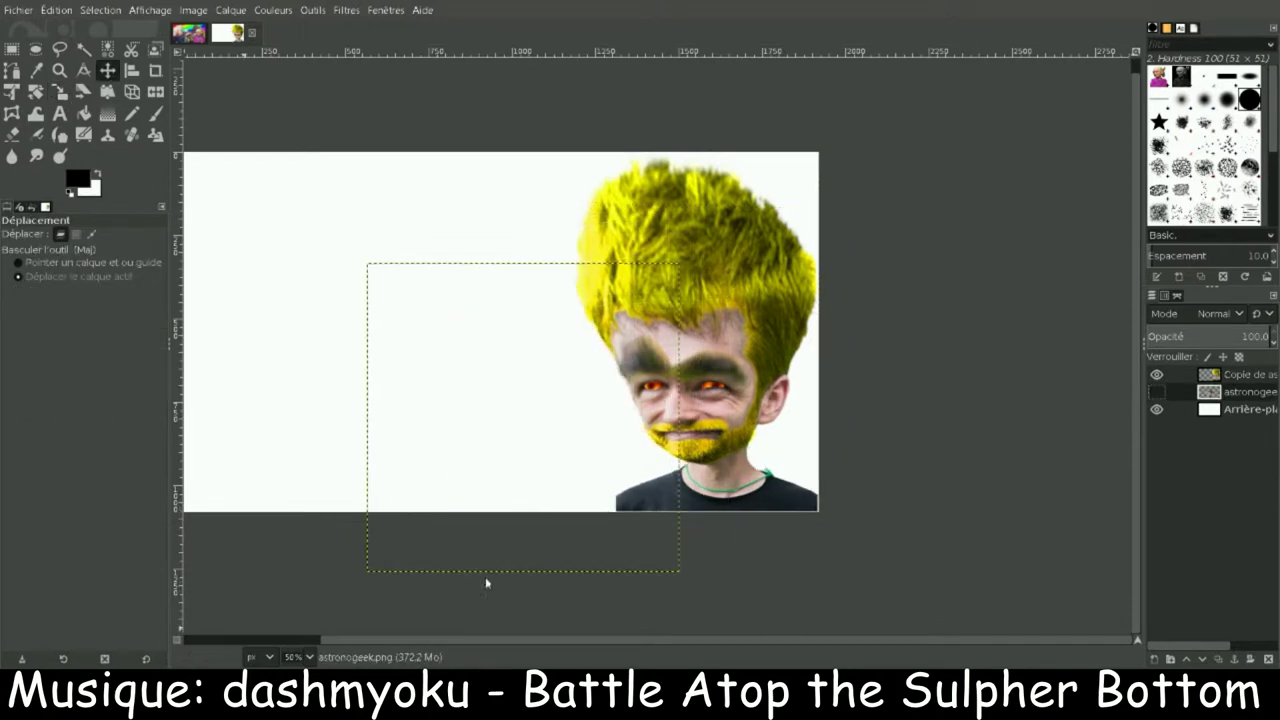
Step: Add photo-trou-noir-high-def.jpg behind the caricature as the backdrop and adjust its position to cover the canvas
drag(500, 450, 640, 391)
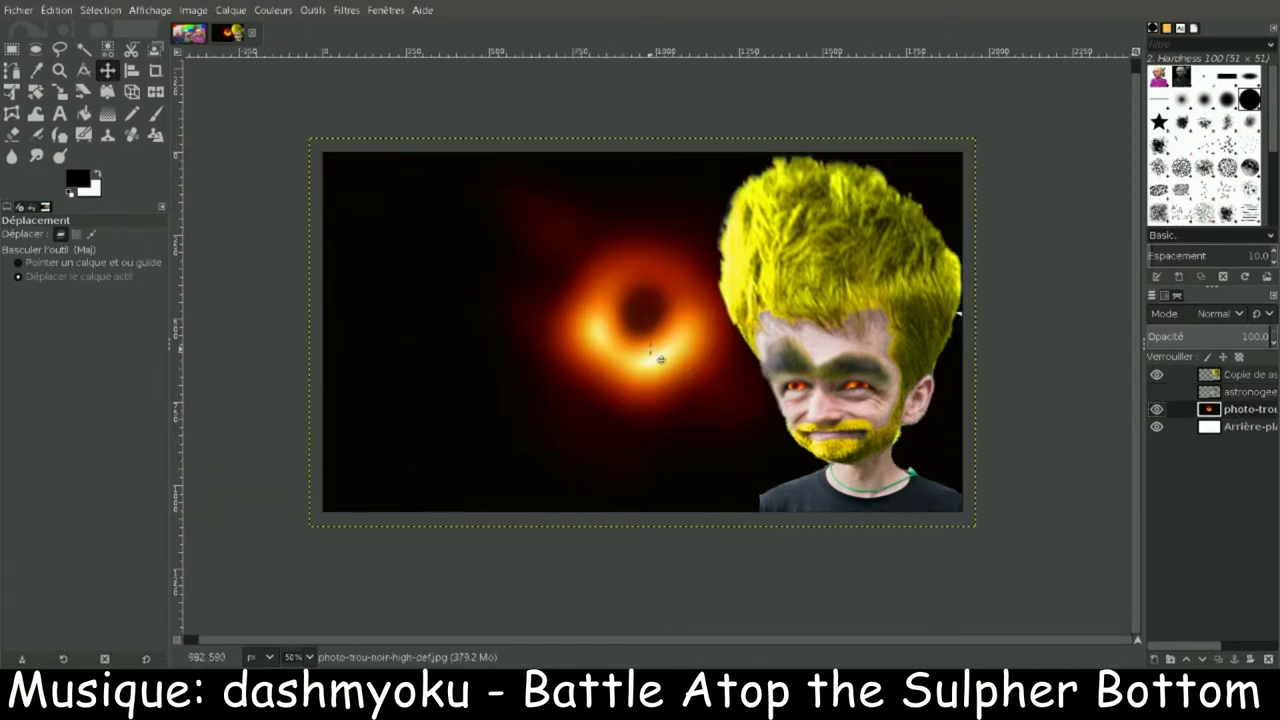
mouse_move(657, 357)
mouse_down()
mouse_move(636, 363)
mouse_move(646, 366)
mouse_up()
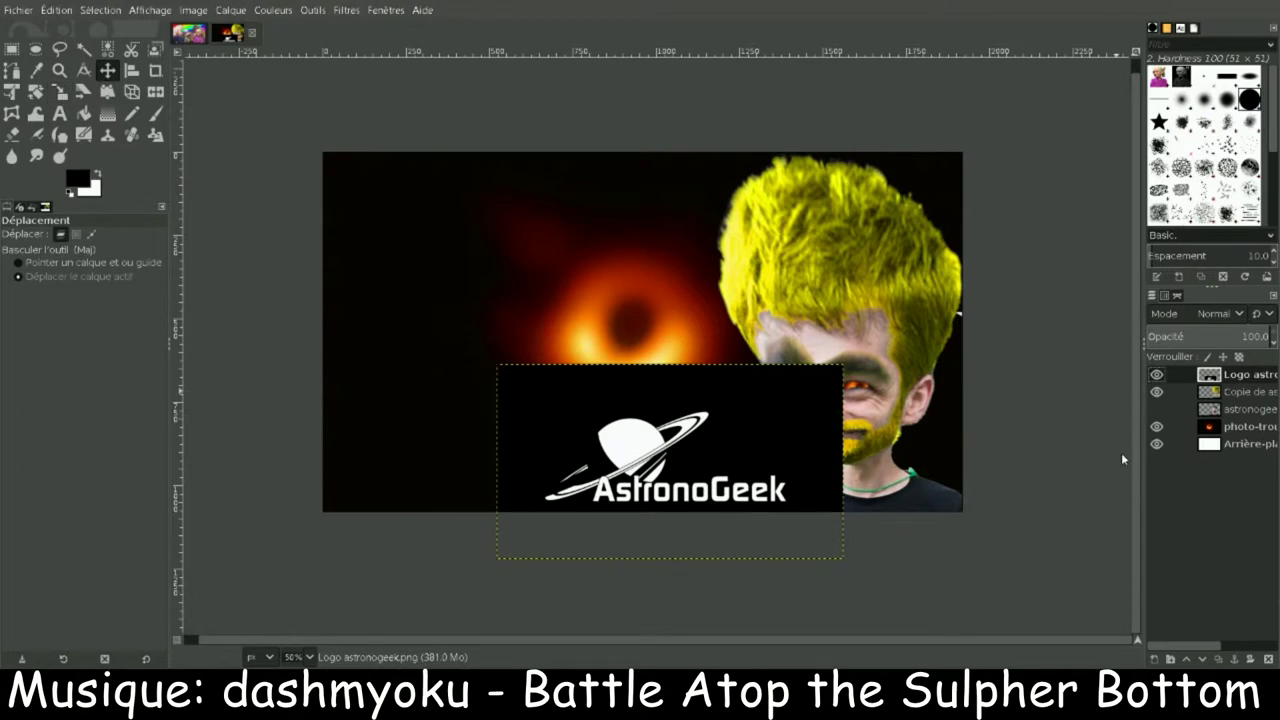
Step: Try to delete the black background of the AstronoGeek logo using fuzzy select
key(u)
click(518, 373)
key(Delete)
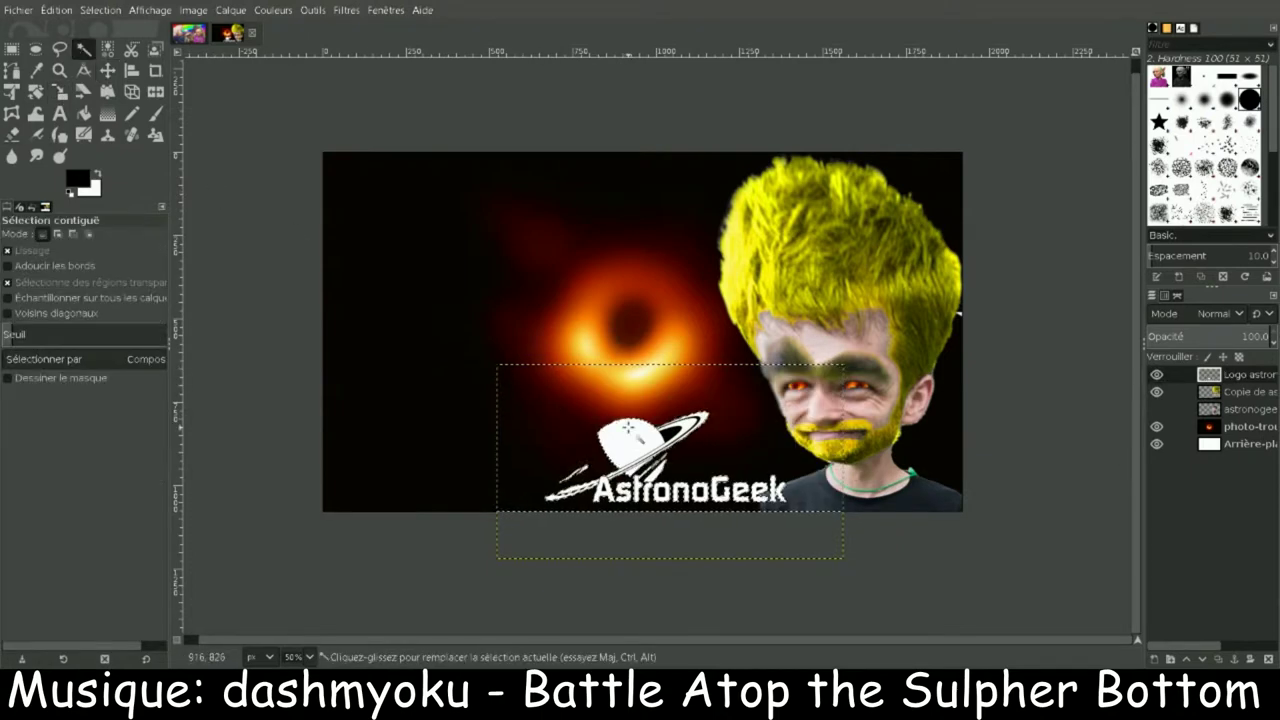
key(ctrl+z)
Step: Bring the AstronoGeek logo fully inside the canvas, delete its black background with fuzzy select, and crop the layer to its content
key(m)
drag(650, 460, 551, 346)
key(u)
click(547, 250)
key(Delete)
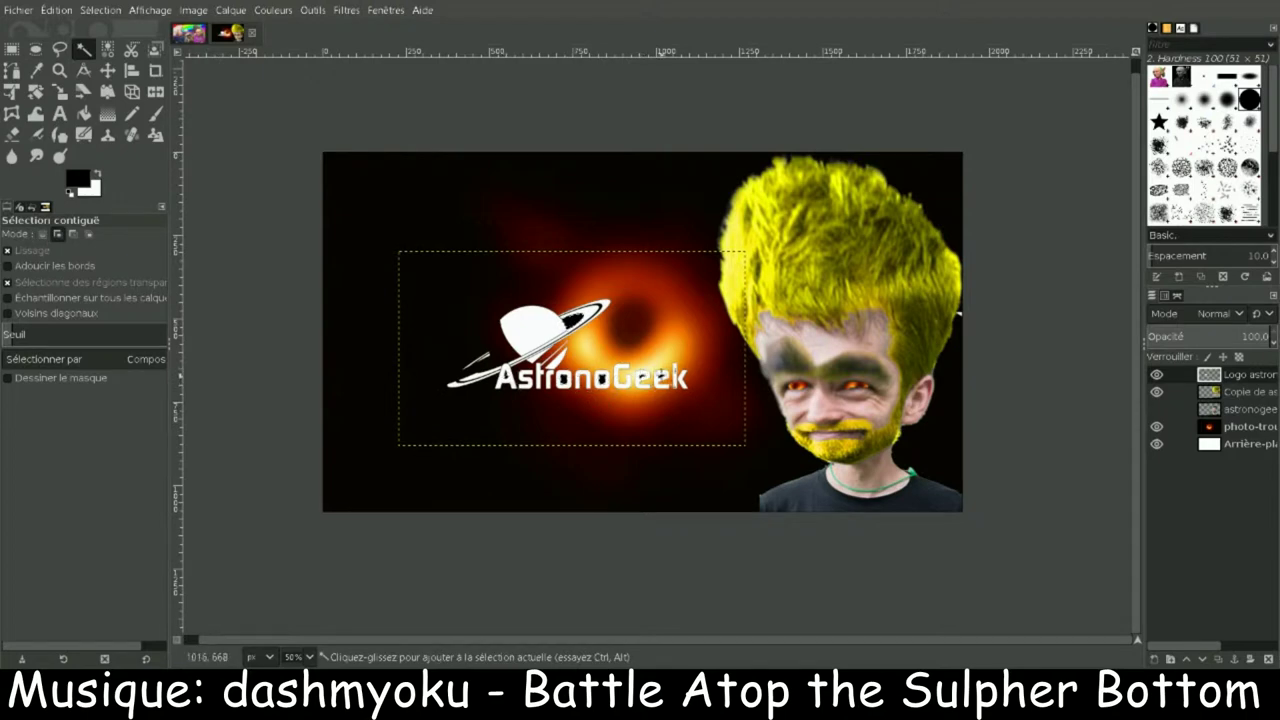
key(alt+c)
key(c)
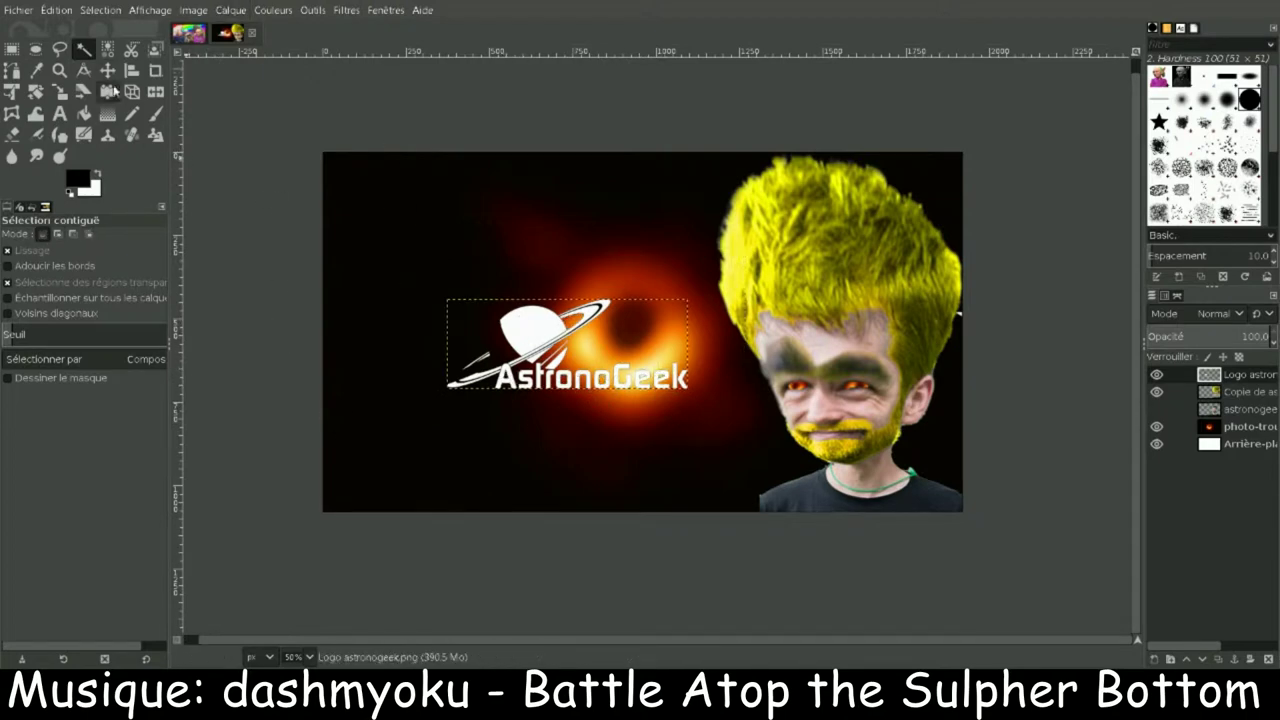
Step: Move the AstronoGeek logo to the bottom edge of the canvas, beside and slightly over the man's shoulder
key(m)
key(shift+Down)
key(shift+Down)
key(shift+Down)
key(shift+Down)
key(shift+Down)
key(shift+Down)
key(shift+Down)
key(shift+Down)
key(shift+Down)
key(shift+Down)
key(shift+Right)
key(shift+Right)
key(shift+Right)
key(shift+Right)
key(shift+Right)
key(shift+Right)
key(shift+Right)
key(shift+Right)
key(shift+Right)
key(shift+Right)
key(shift+Right)
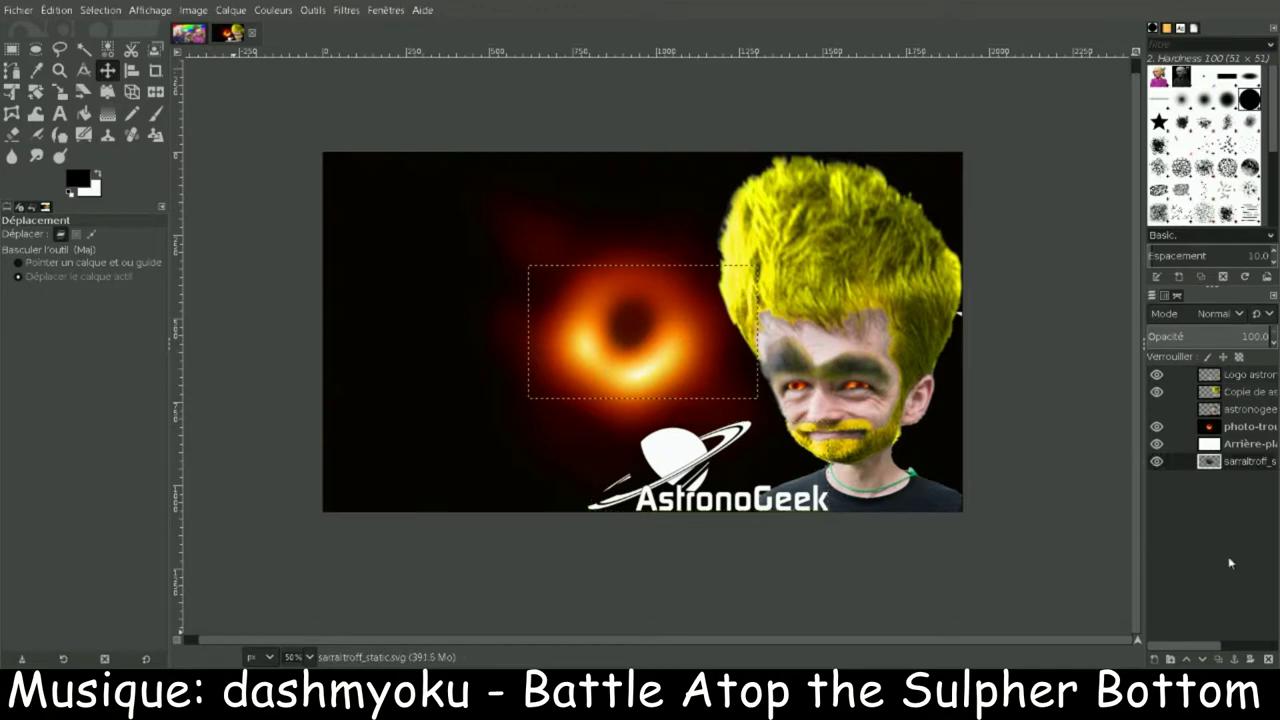
Step: Raise the sarraltroff_static.svg emblem to the top layer, fill it with white, and move it to the left of the black hole
key(x)
key(shift+b)
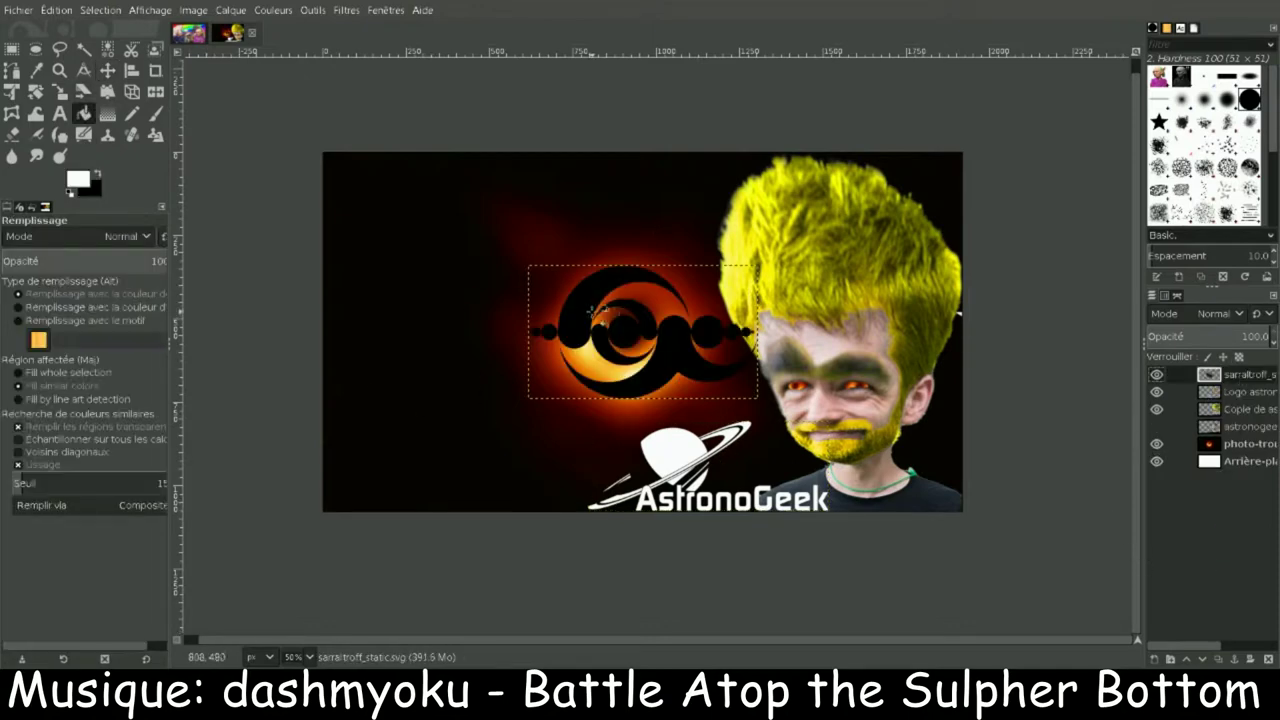
click(588, 335)
key(m)
drag(662, 377, 527, 421)
Step: Rotate the white emblem by 90°, adjust it to a diagonal tilt, and place it in the lower-left corner of the canvas
key(shift+r)
click(887, 131)
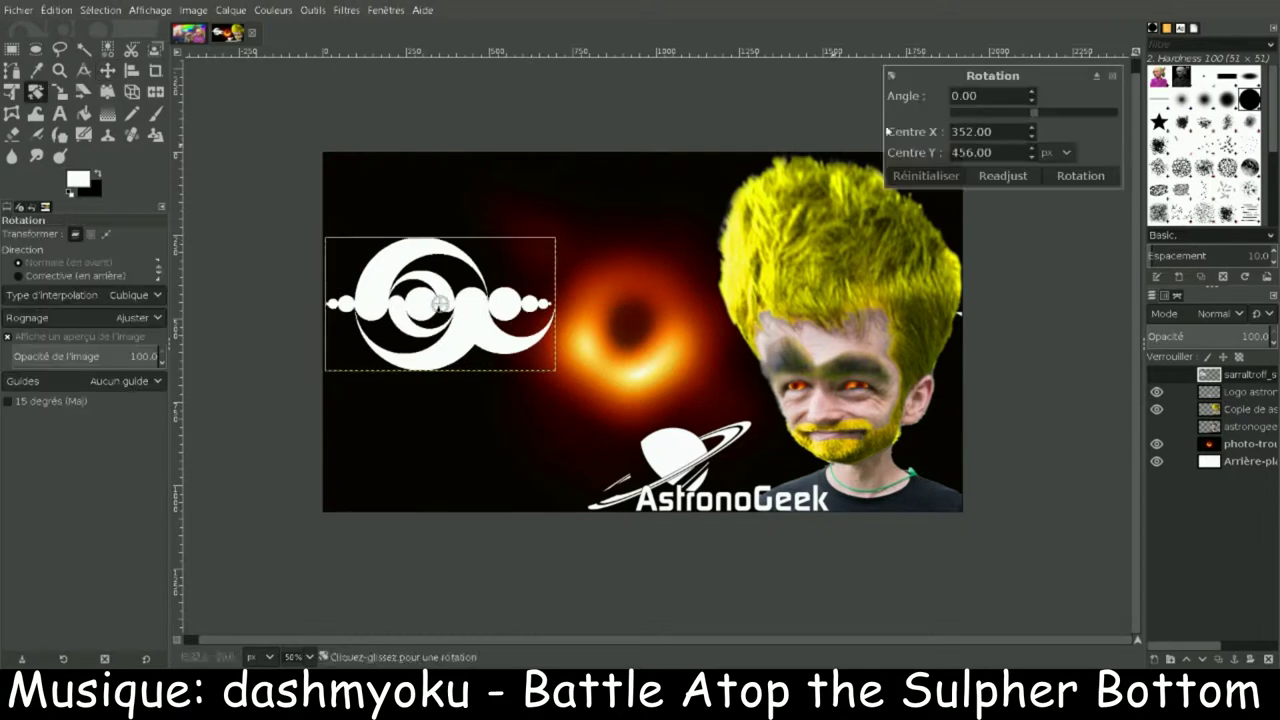
text(90)
click(1081, 175)
key(m)
drag(432, 335, 405, 455)
key(shift+r)
key(m)
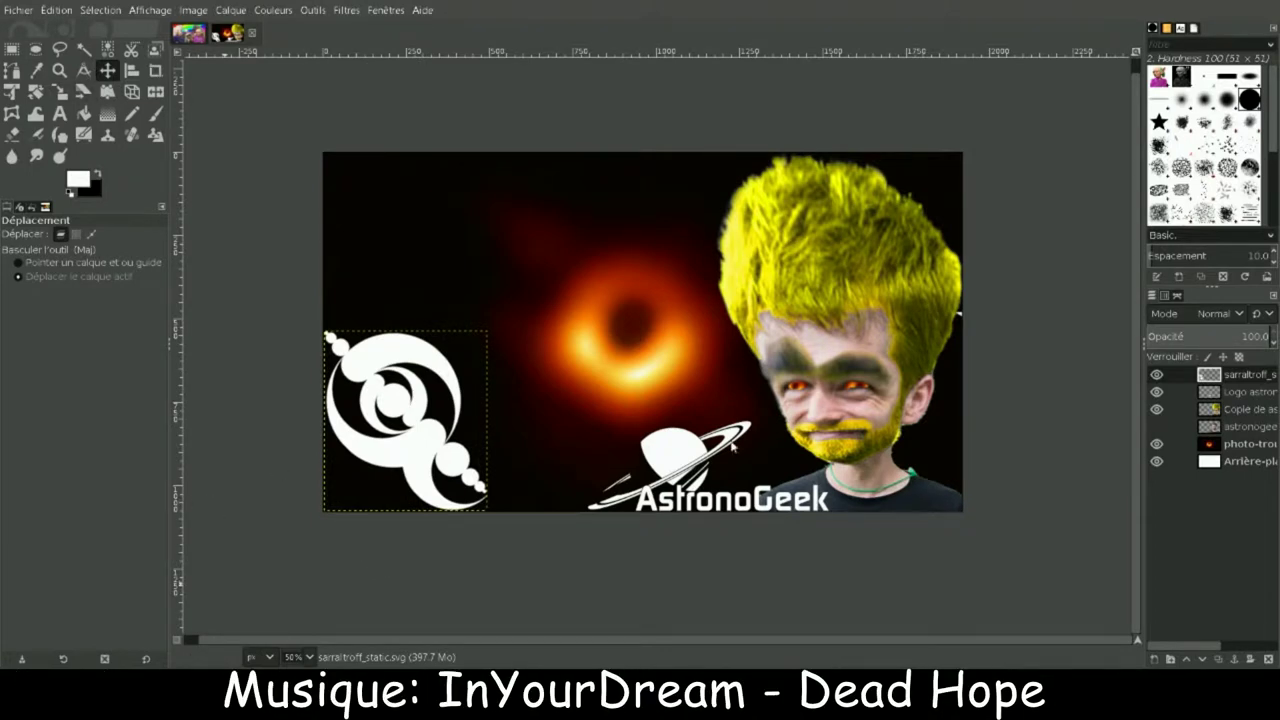
Step: Import terre plate.jpg, raise it to the top layer, and place it in the upper-left area of the canvas
drag(777, 438, 1247, 482)
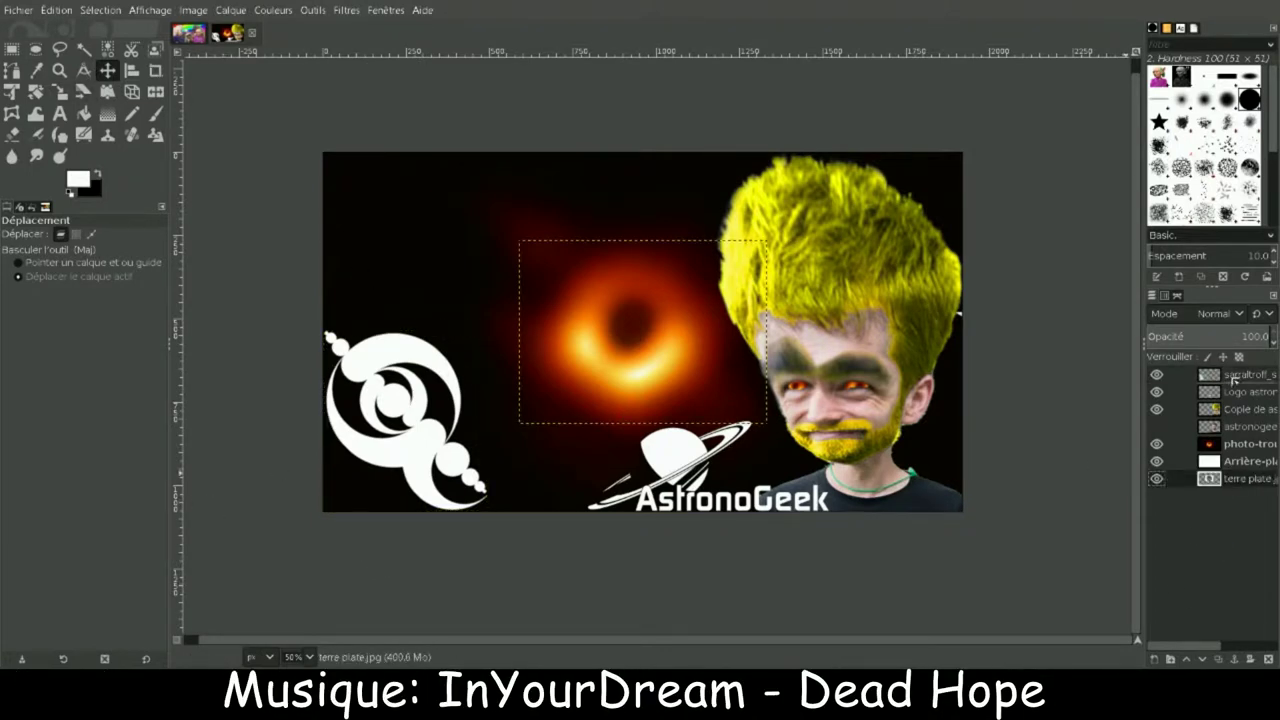
drag(1233, 378, 1233, 376)
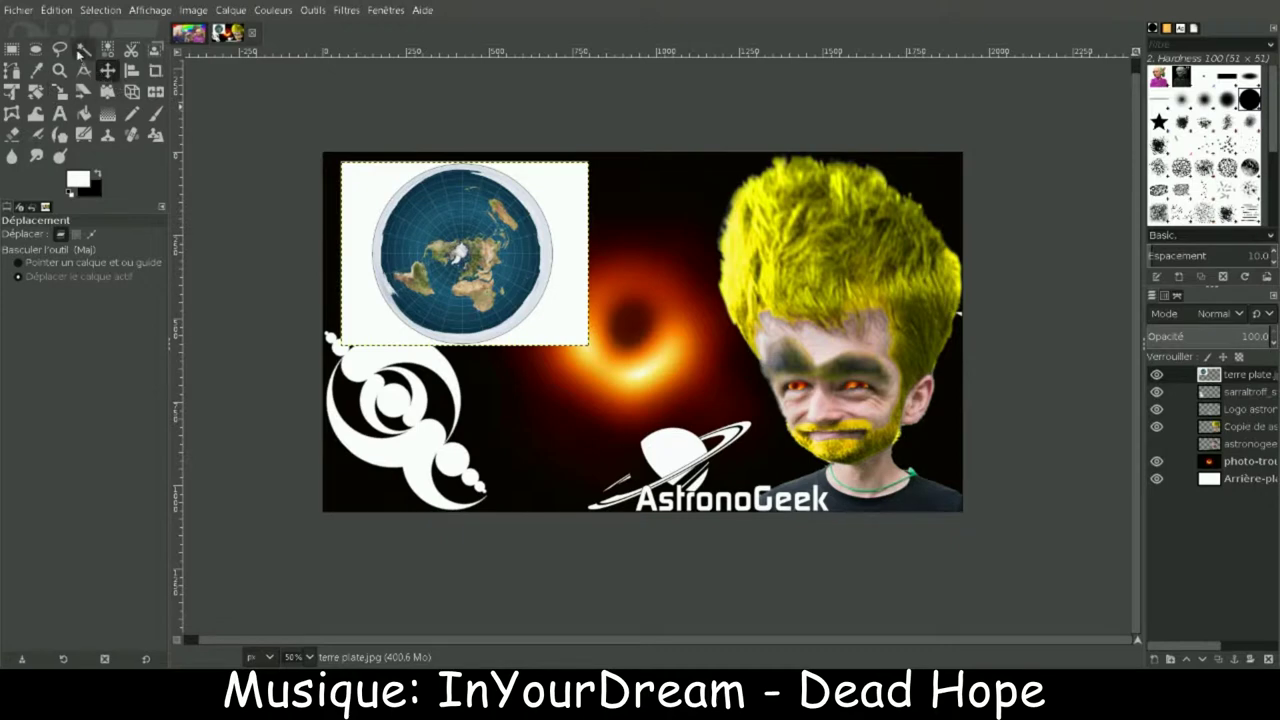
Step: Remove the white background around the flat Earth and move the disc closer to the canvas's upper-left corner
click(83, 48)
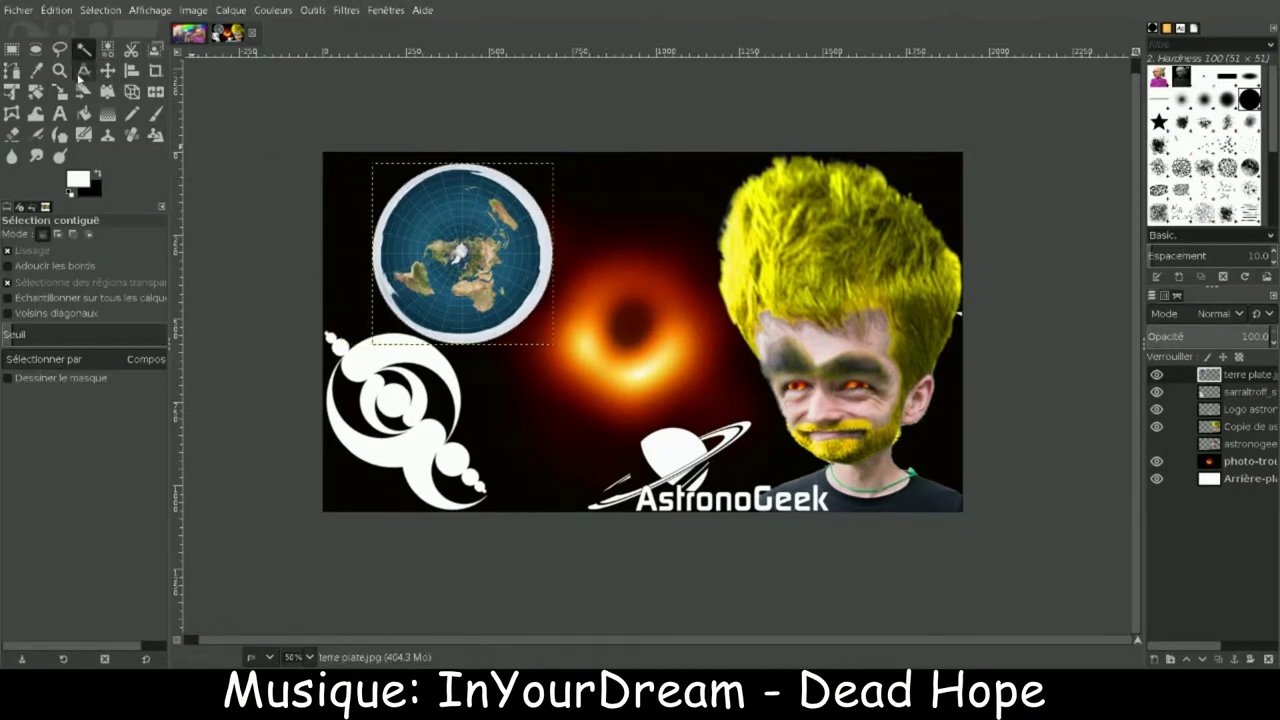
key(m)
drag(460, 250, 432, 243)
Step: Scale the flat Earth layer to 400 × 400 px
key(shift+s)
click(348, 412)
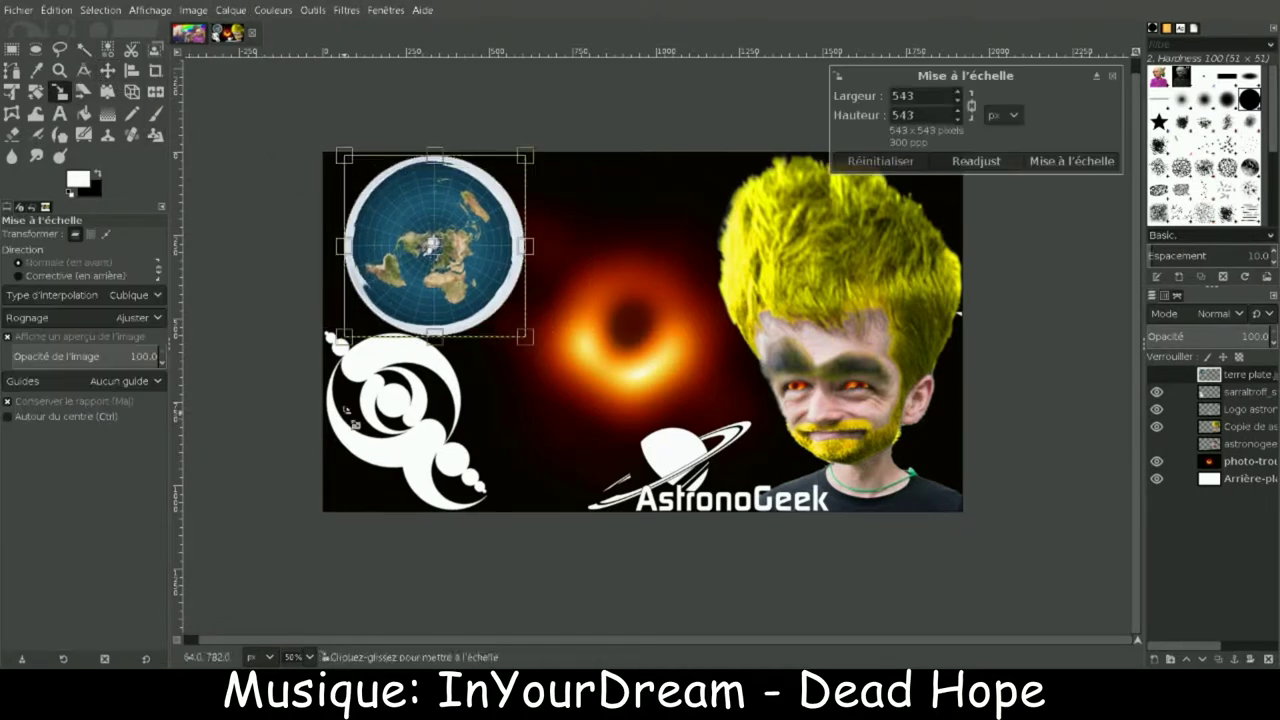
text(400)
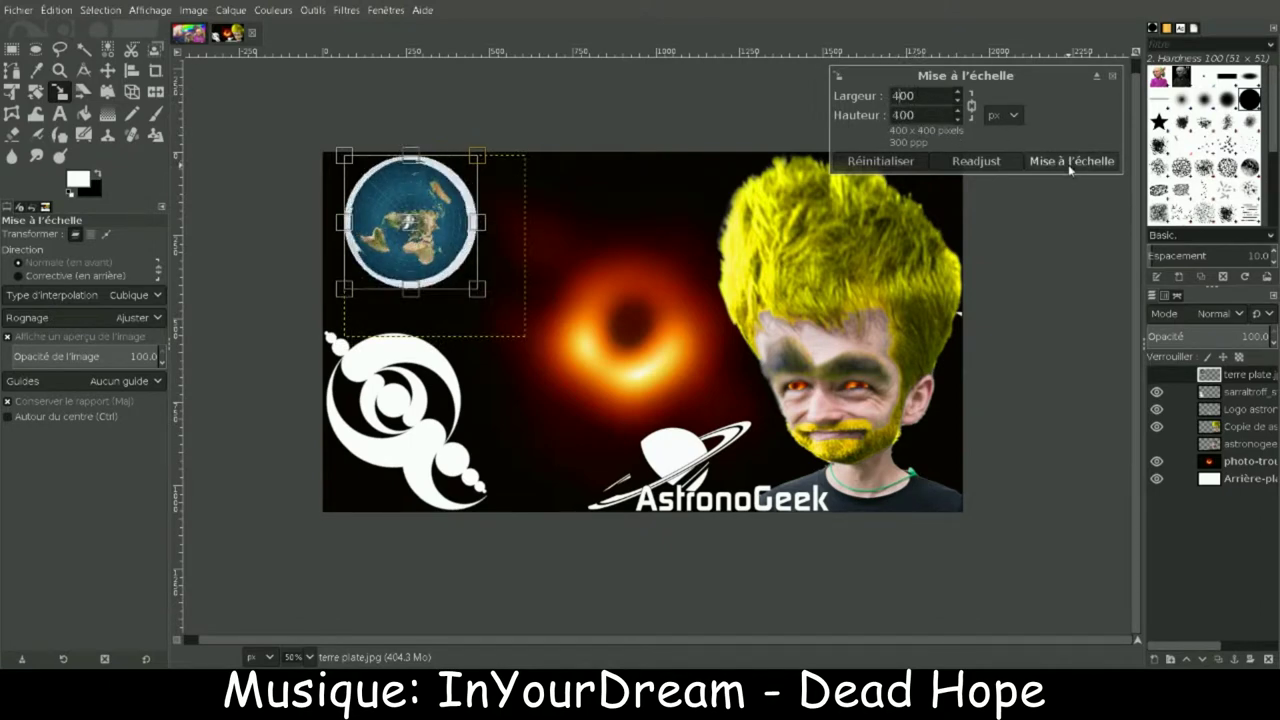
click(1069, 161)
Step: Shrink the white emblem, move it down into the canvas's lower-left corner, and nudge the flat Earth slightly left
click(390, 420)
key(m)
drag(380, 414, 380, 465)
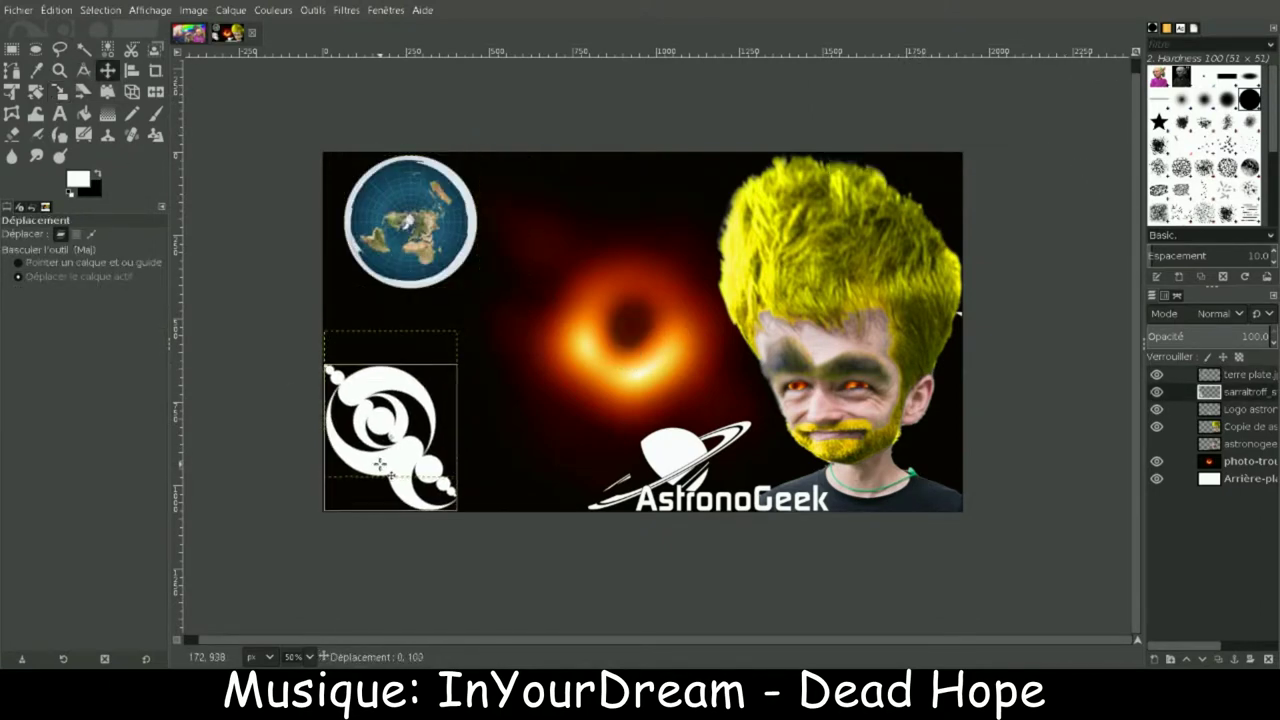
drag(410, 222, 398, 225)
Step: Add a large red "X" in Comic Sans MS and place it over the flat Earth
click(60, 113)
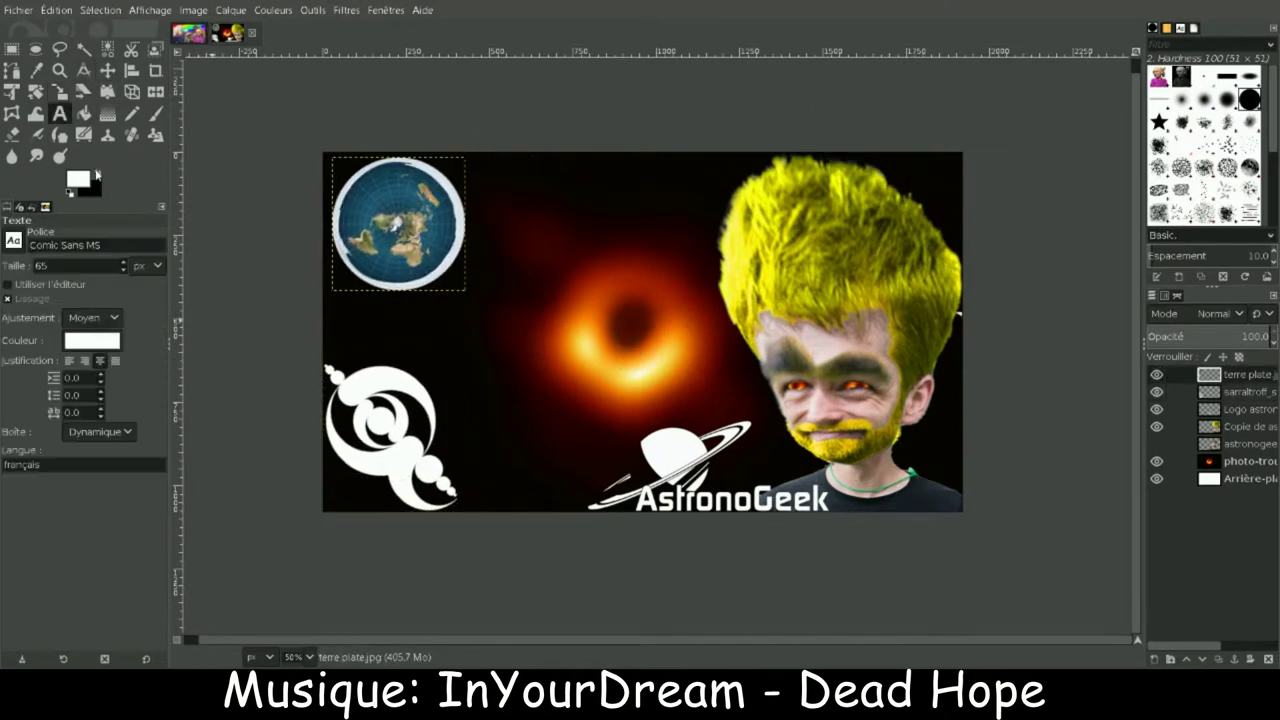
click(97, 175)
click(481, 328)
text(X)
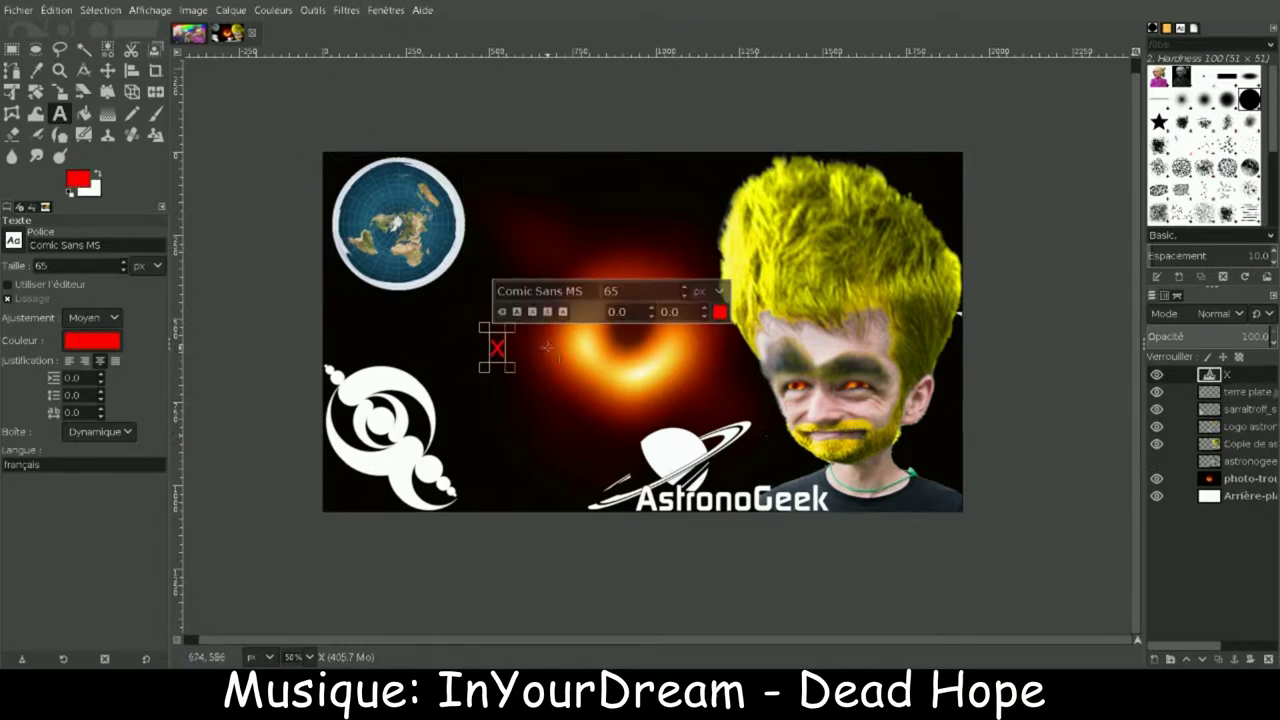
scroll(687, 291, up, 15)
key(m)
drag(560, 462, 415, 235)
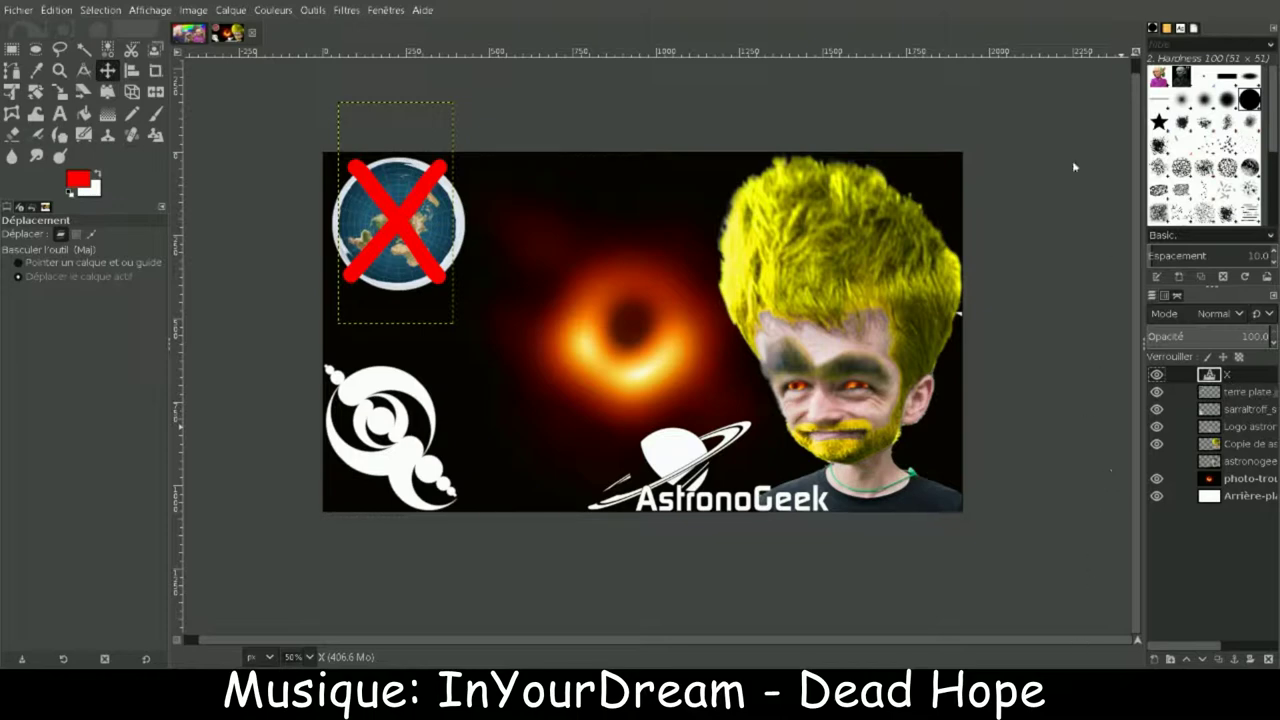
Step: Duplicate the red X layer and try a black fill on the copy beneath it
key(shift+ctrl+d)
key(shift+b)
key(d)
click(398, 222)
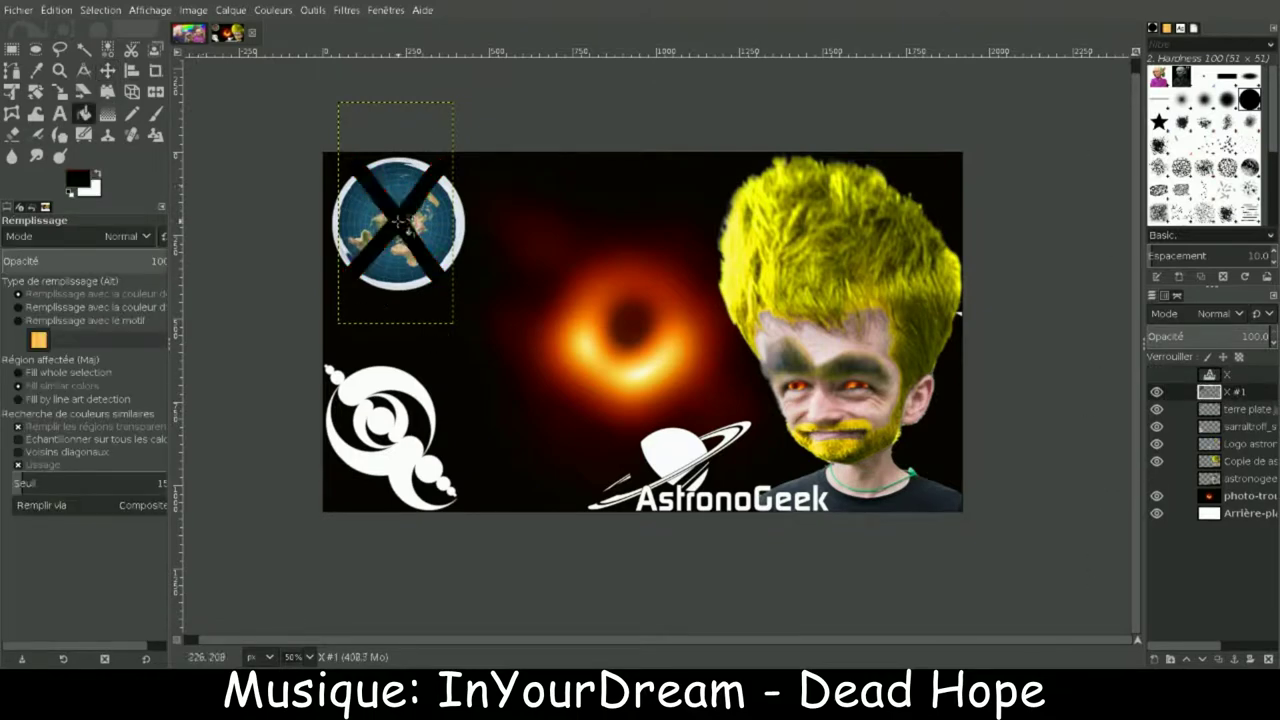
key(ctrl+z)
key(shift+u)
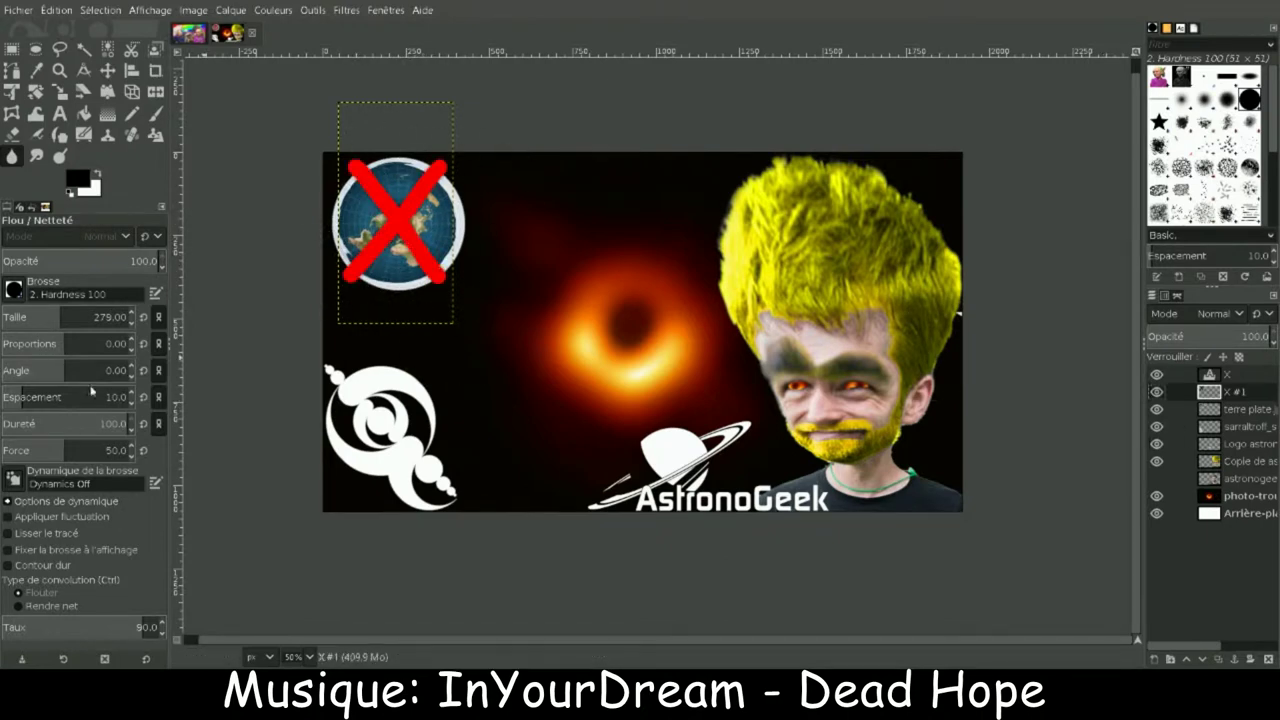
Step: Import vaccin.jpg as the top layer and delete the white background around the syringe
drag(1275, 392, 1210, 392)
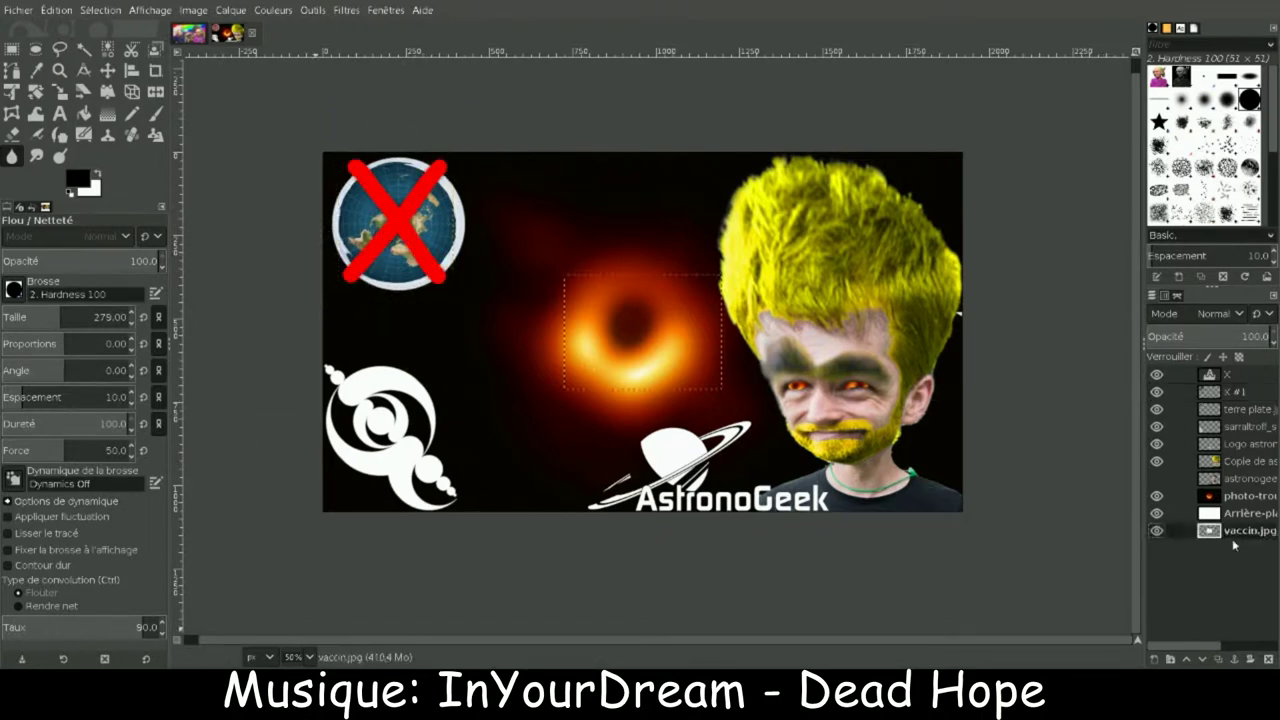
key(u)
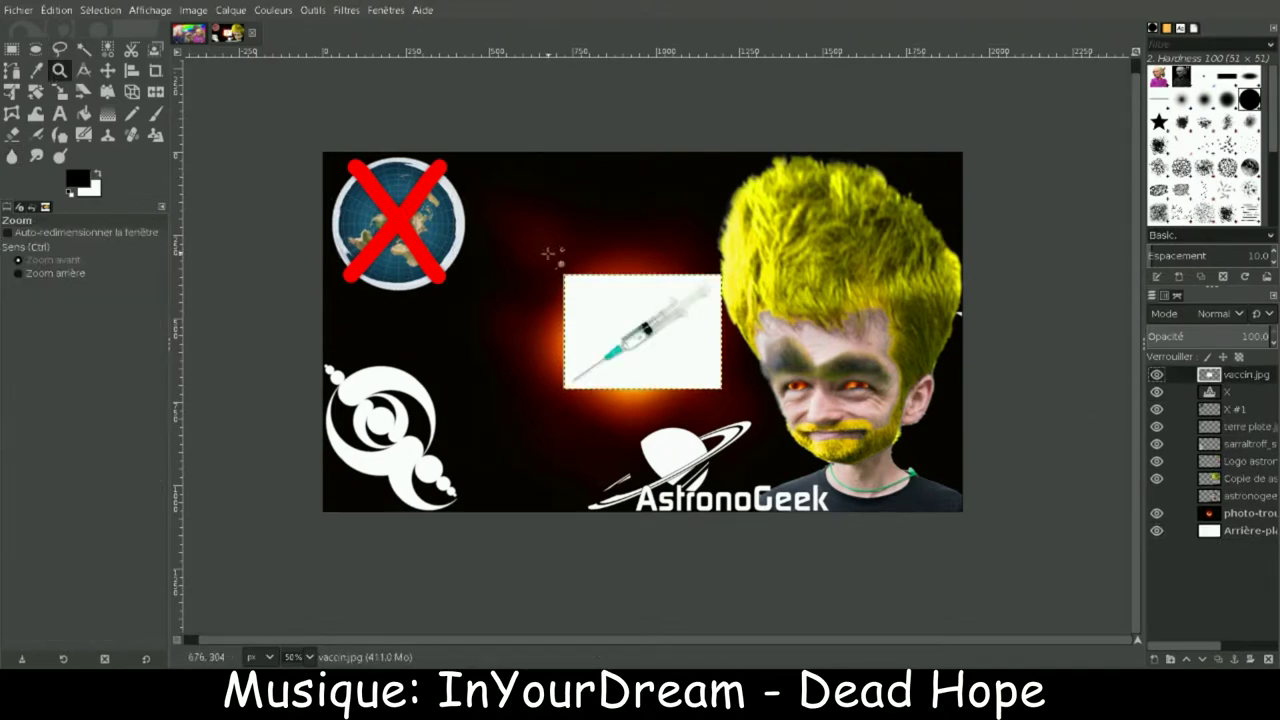
scroll(557, 251, up, 4)
drag(543, 229, 510, 236)
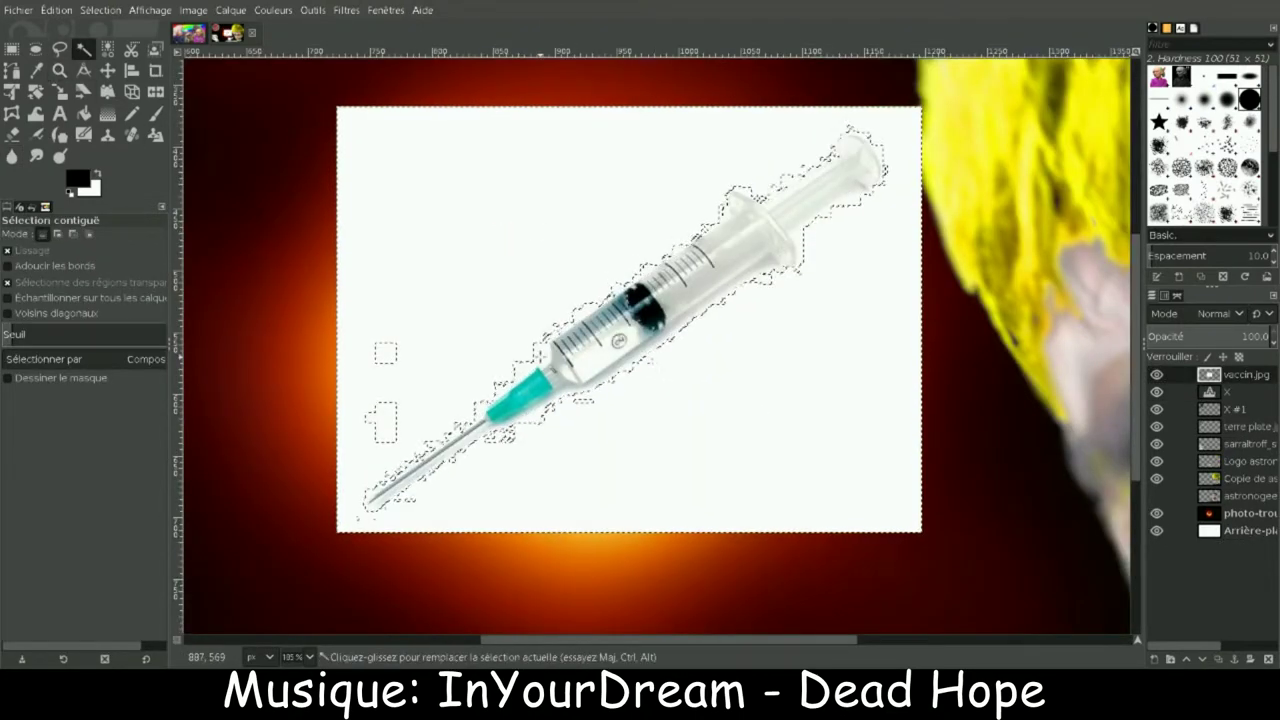
key(Delete)
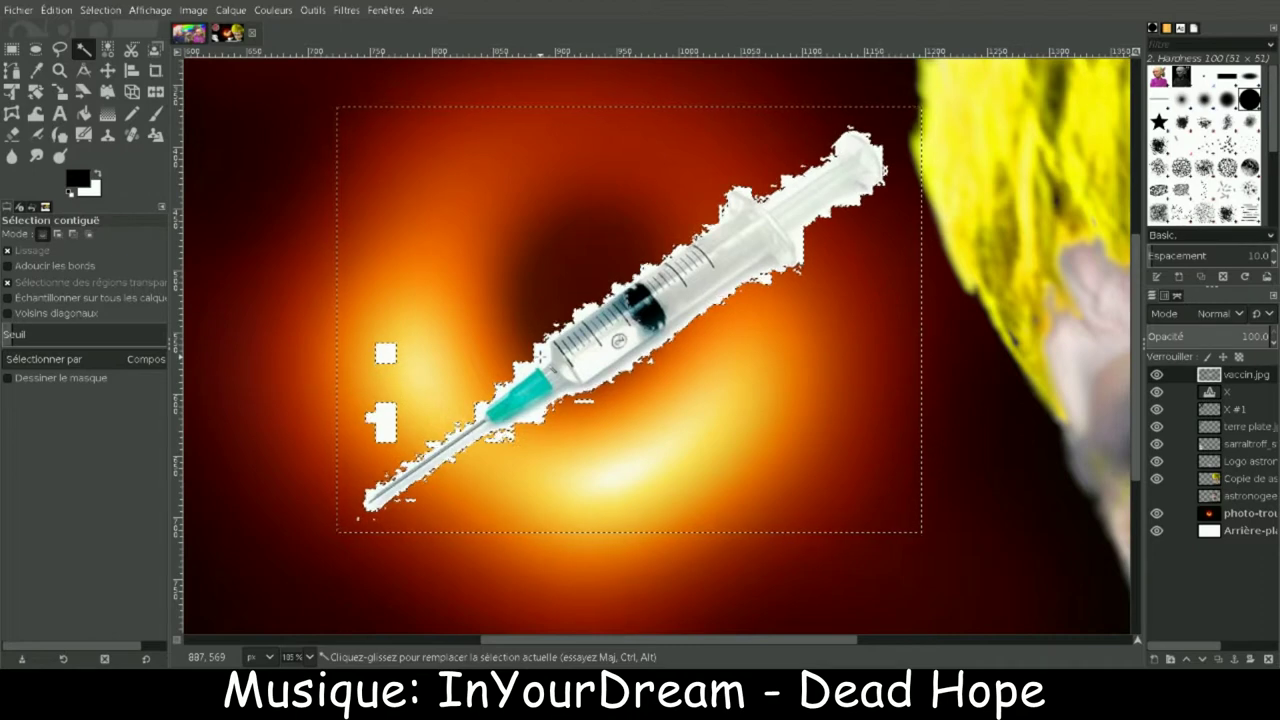
Step: Clear the selection and erase the leftover white patches beside the syringe's needle
key(ctrl+shift+a)
key(shift+e)
click(385, 352)
click(382, 420)
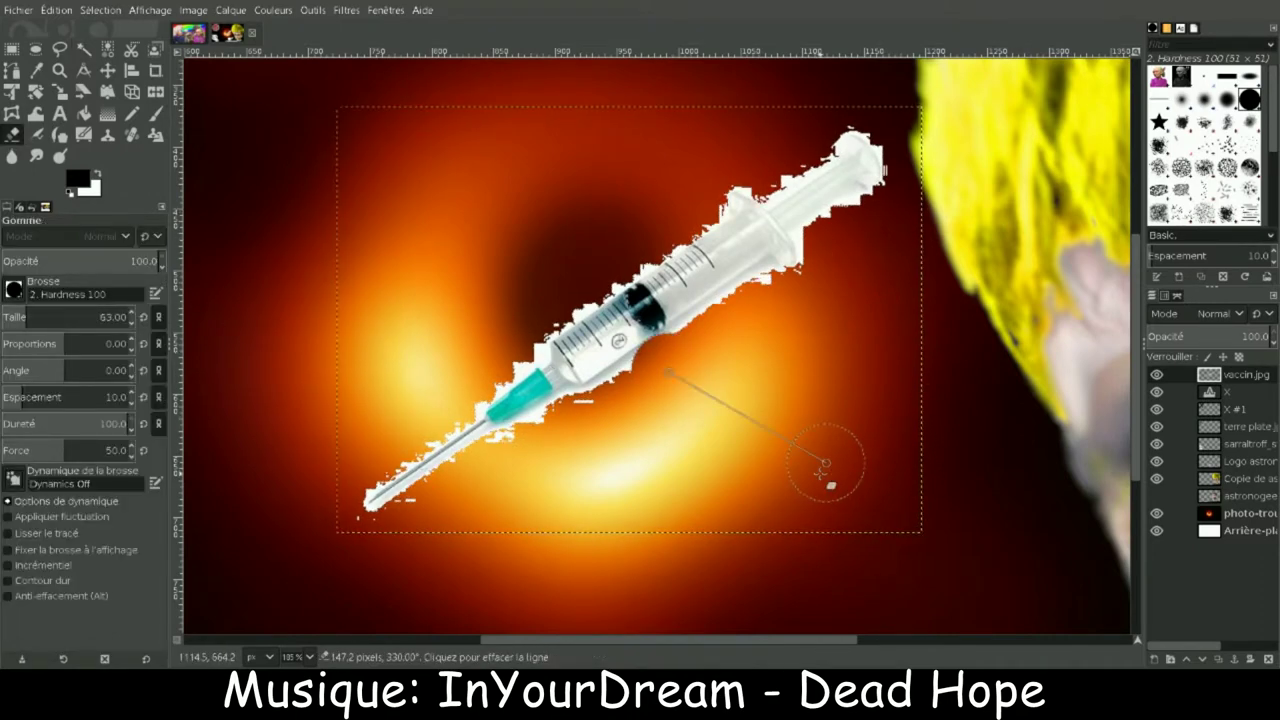
Step: Erase the jagged white fringe along both sides of the syringe with the 2. Hardness 075 brush at size 51
key(z)
drag(316, 93, 997, 500)
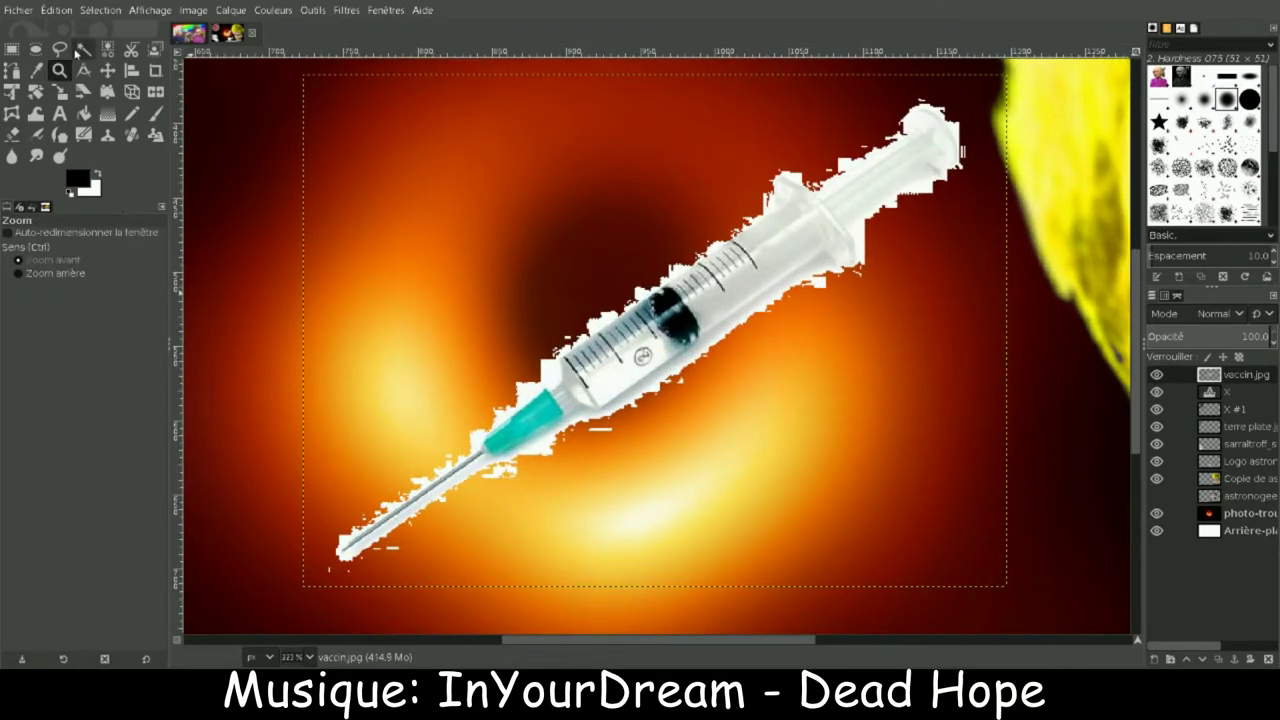
key(shift+e)
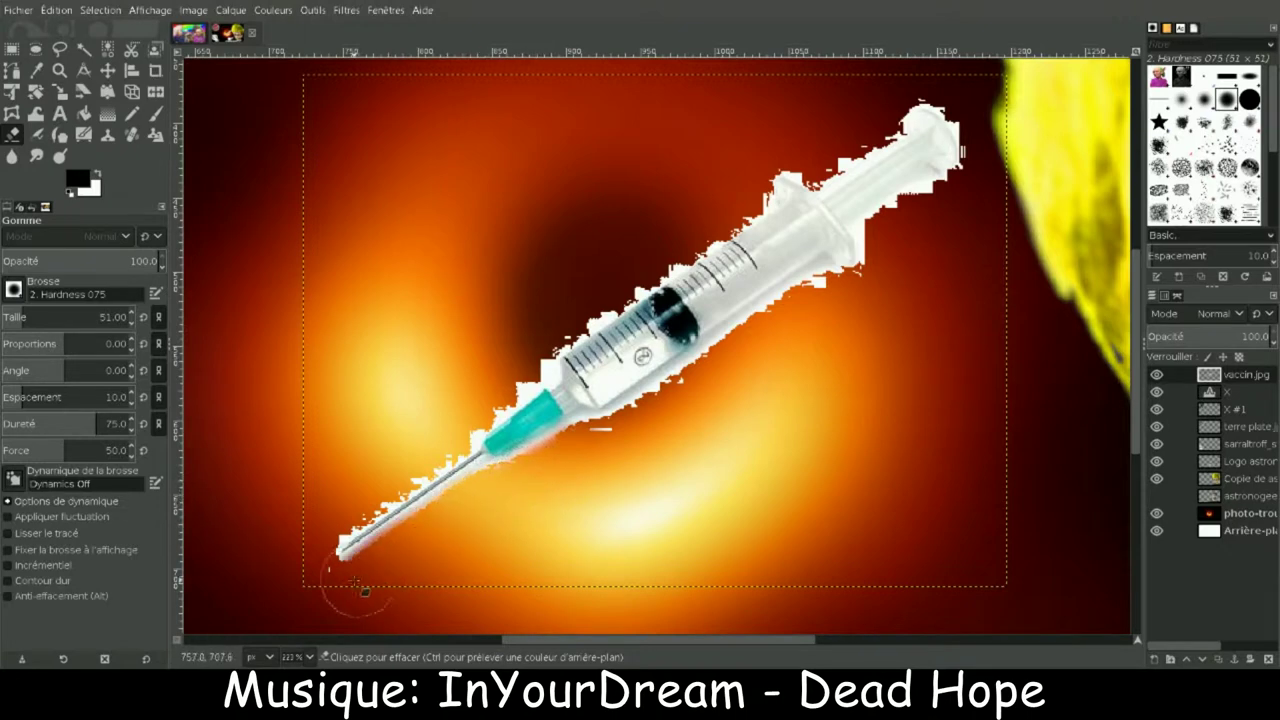
click(816, 290)
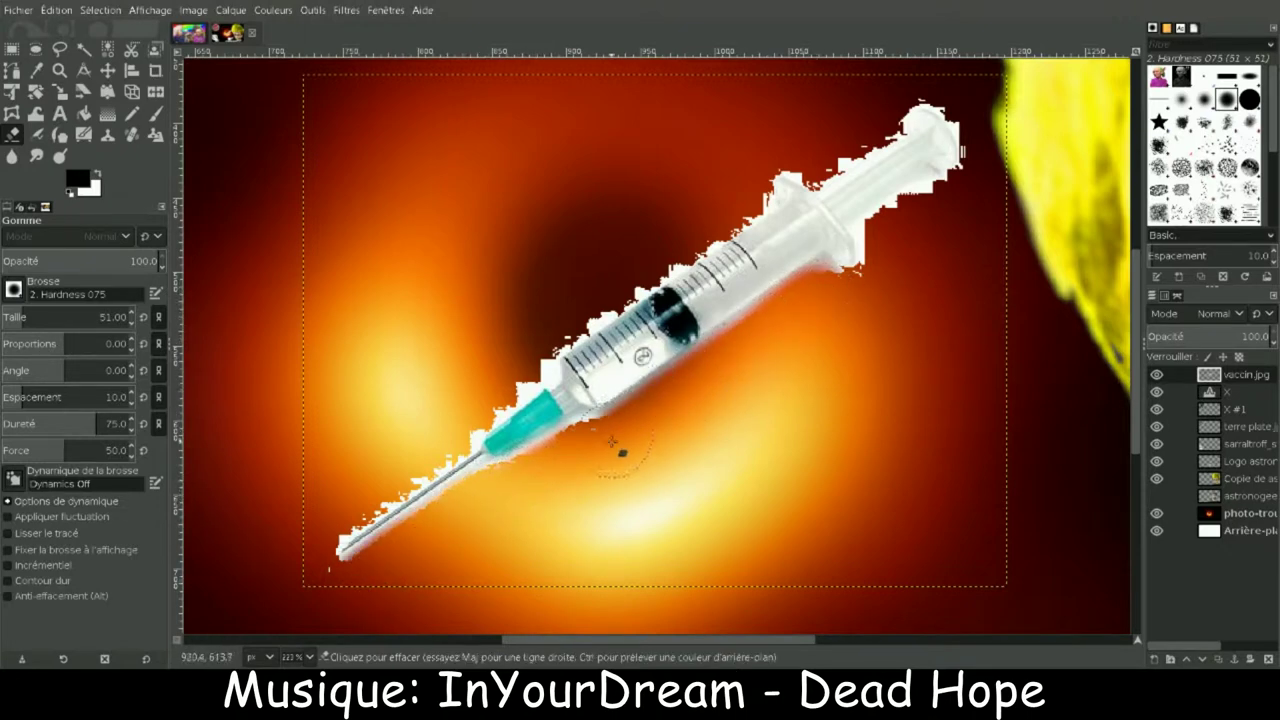
drag(950, 200, 883, 240)
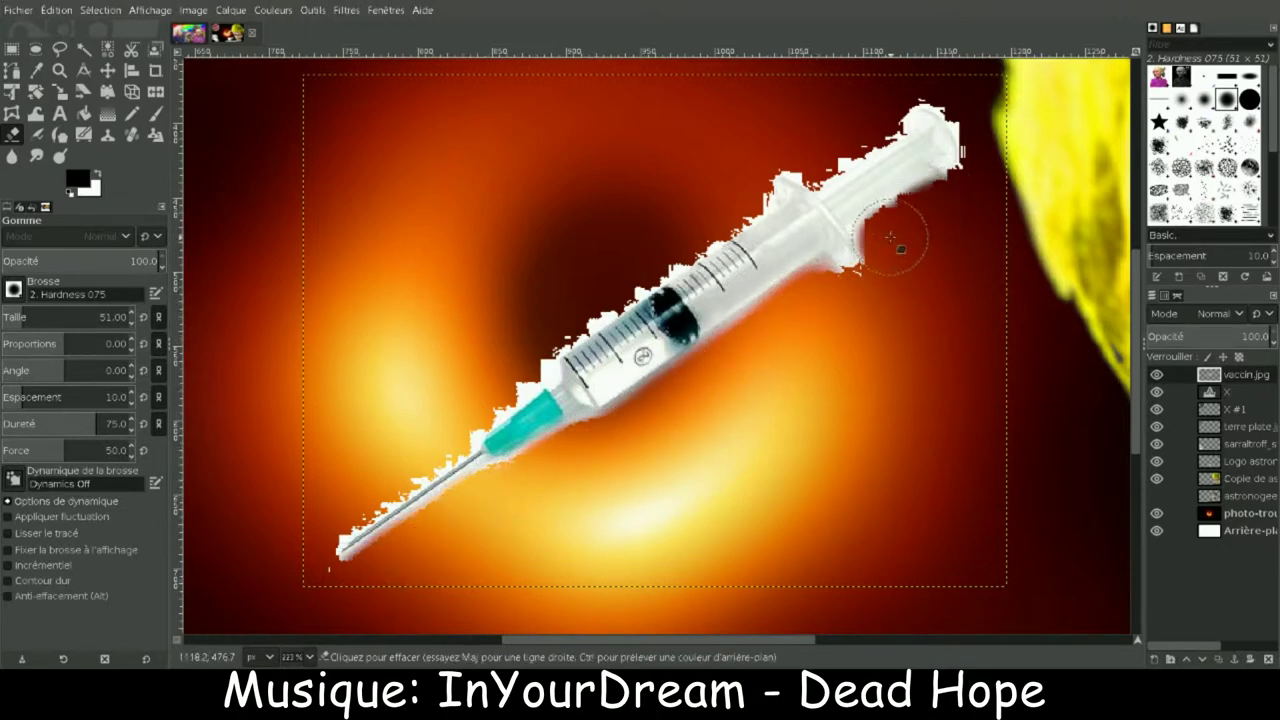
mouse_move(808, 145)
mouse_down()
mouse_move(857, 128)
mouse_move(719, 180)
mouse_move(696, 222)
mouse_move(403, 470)
mouse_up()
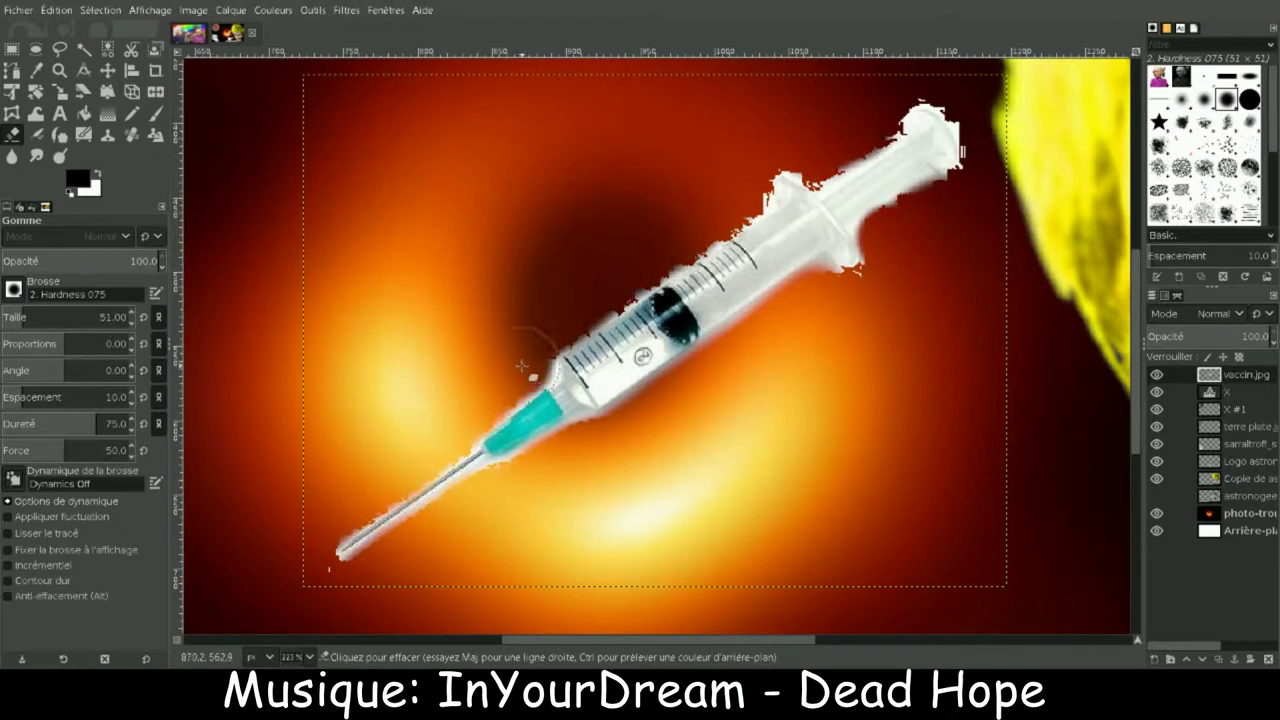
mouse_move(521, 365)
mouse_down()
mouse_move(584, 299)
mouse_move(725, 248)
mouse_move(749, 177)
mouse_move(809, 143)
mouse_move(829, 152)
mouse_up()
Step: Reduce the eraser size to 23 and clean the remaining white fringe around the syringe's plunger and finger flanges
key(bracketleft)
key(bracketleft)
key(bracketleft)
key(bracketleft)
key(bracketleft)
key(bracketleft)
key(bracketleft)
key(bracketleft)
key(bracketleft)
key(bracketleft)
key(bracketleft)
key(bracketleft)
key(bracketleft)
key(bracketleft)
key(bracketleft)
key(bracketleft)
key(bracketleft)
key(bracketleft)
key(bracketleft)
key(bracketleft)
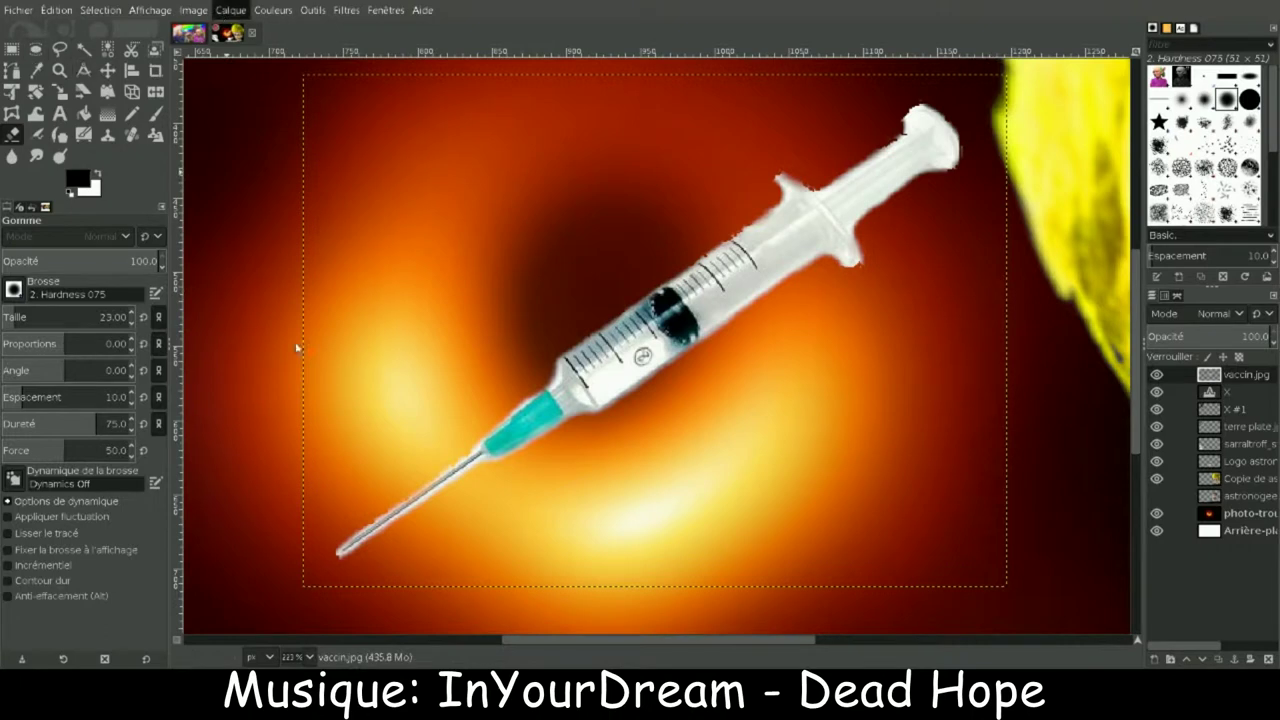
Step: Move the syringe off the black hole to the upper area of the canvas, just beside the flat Earth
key(z)
ctrl+click(337, 271)
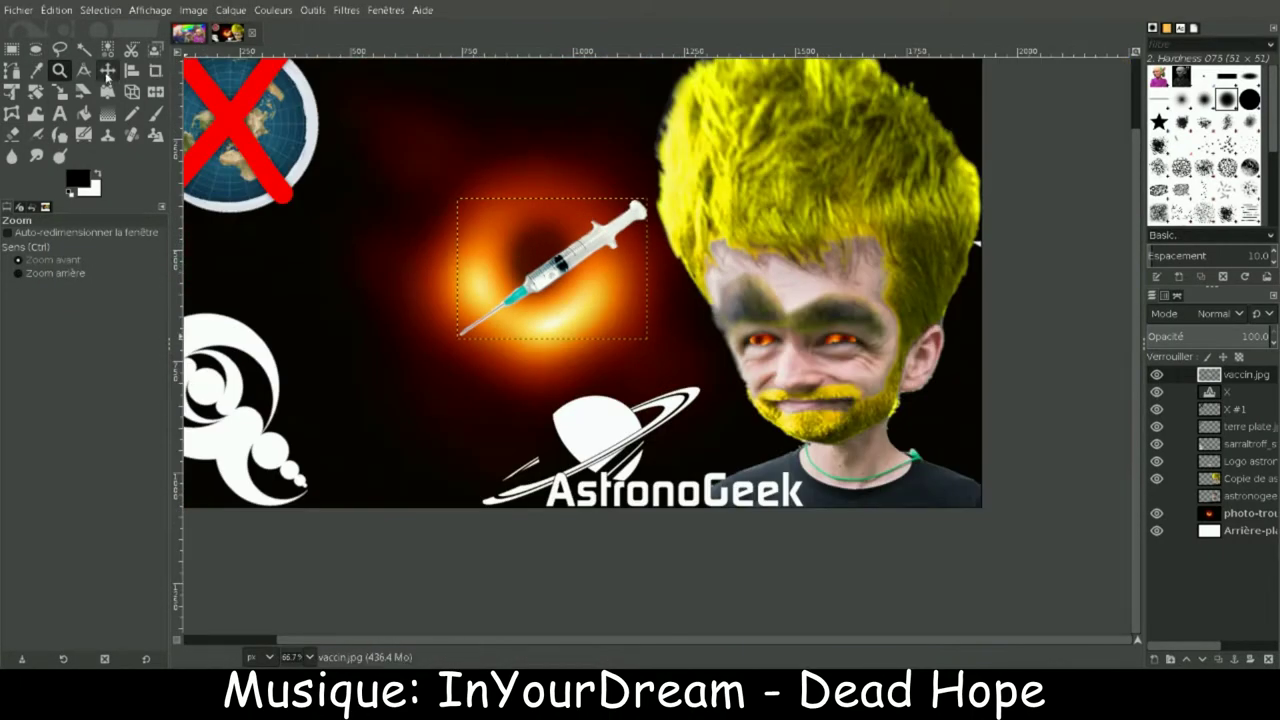
click(107, 70)
drag(561, 282, 411, 159)
drag(411, 206, 394, 190)
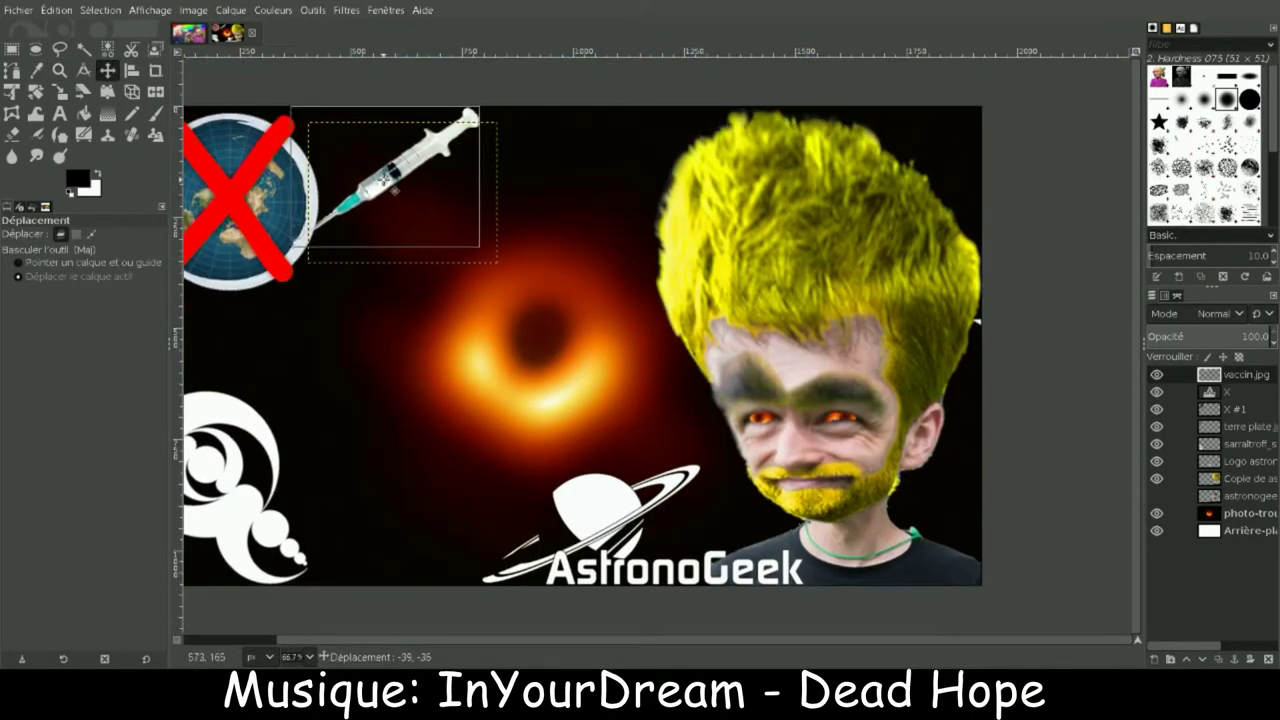
Step: Rotate the syringe by about 18° and place it at the canvas's upper edge with its needle reaching the flat Earth
key(shift+r)
drag(460, 140, 467, 166)
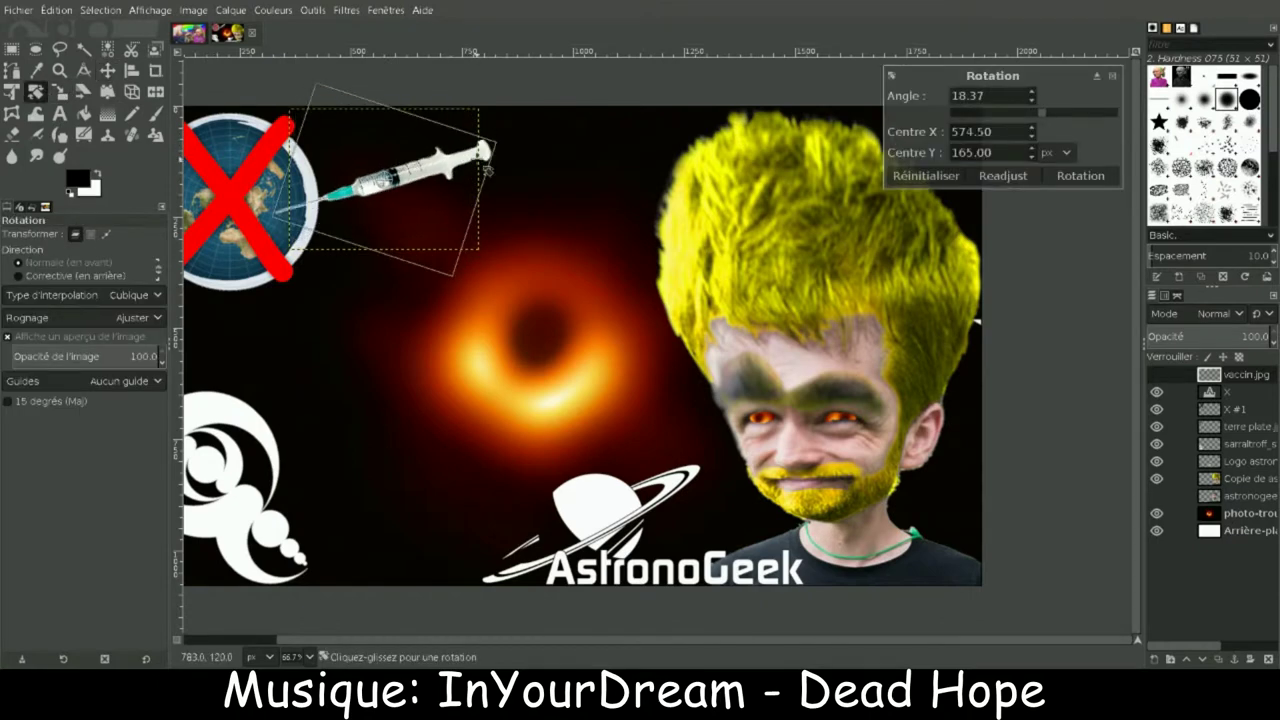
click(1076, 180)
key(m)
drag(408, 202, 440, 157)
Step: Copy the layer of the green-haired man in the purple sweater from the rainbow image and paste it into the thumbnail
drag(803, 641, 710, 641)
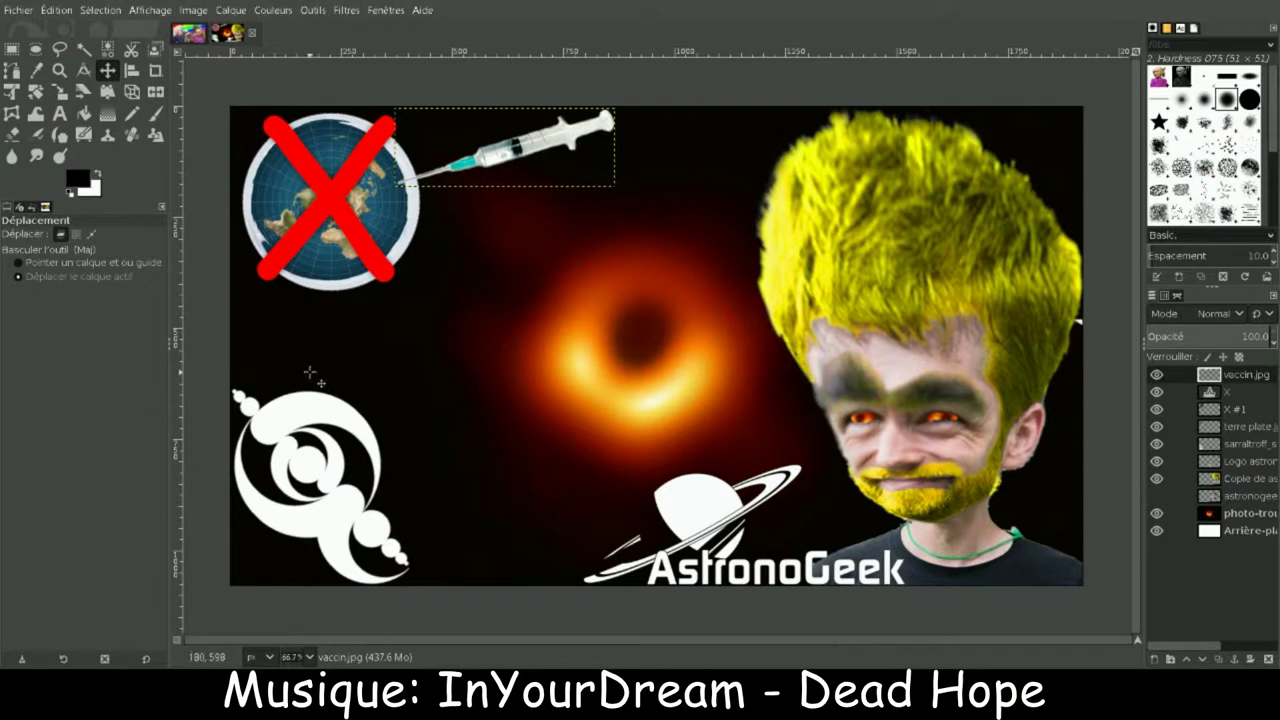
click(188, 35)
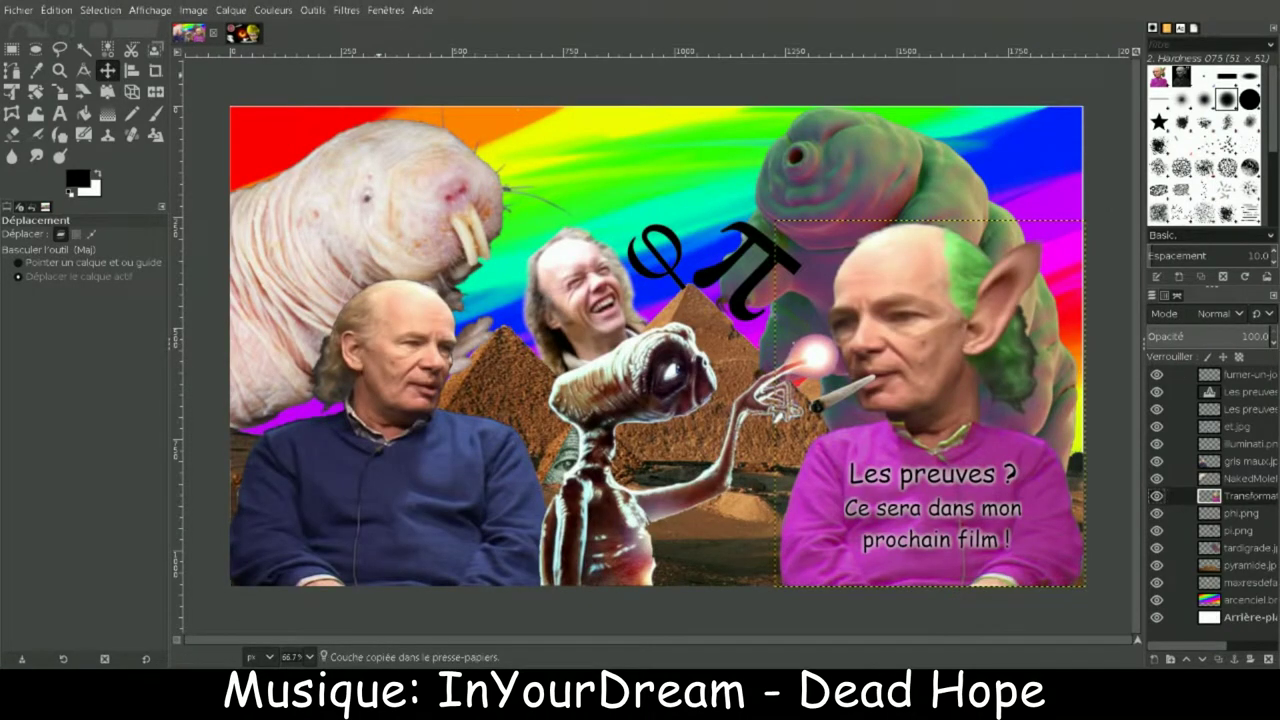
key(alt+2)
key(ctrl+v)
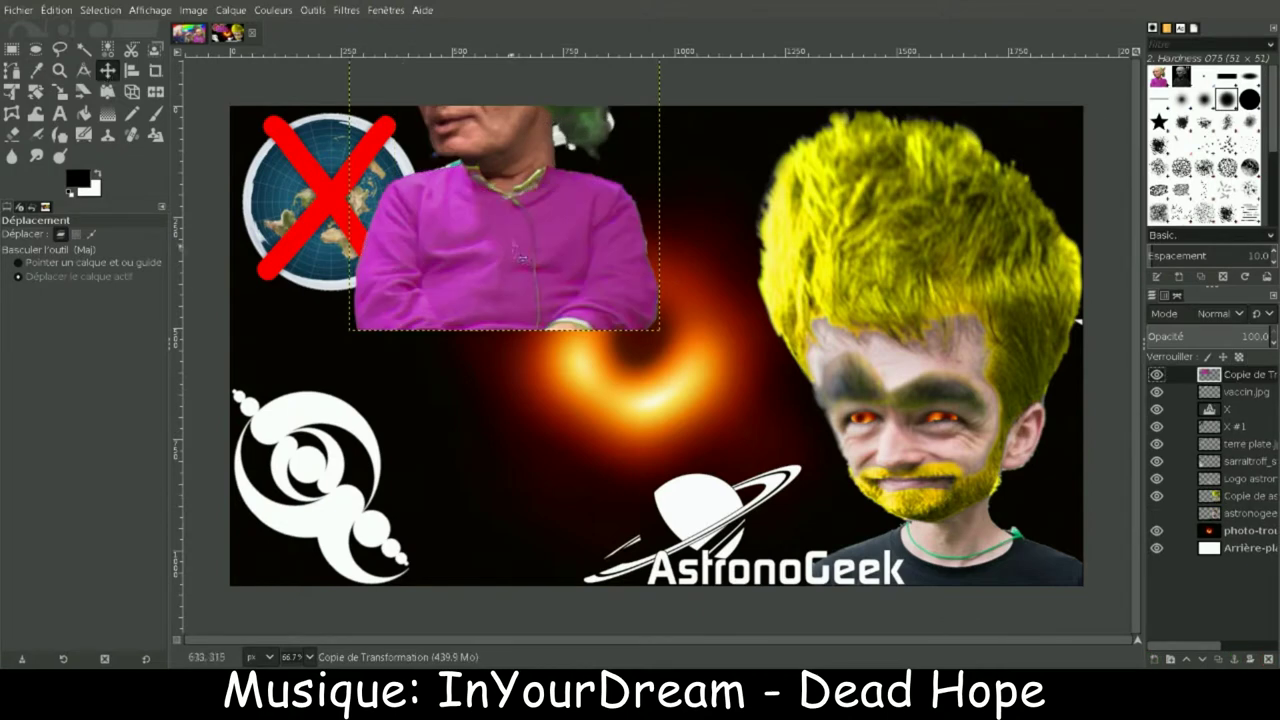
drag(520, 256, 620, 250)
Step: Rotate the pasted man into a diagonal head-down pose and scale him to a width of 350 px
key(shift+r)
key(Return)
key(shift+s)
click(735, 240)
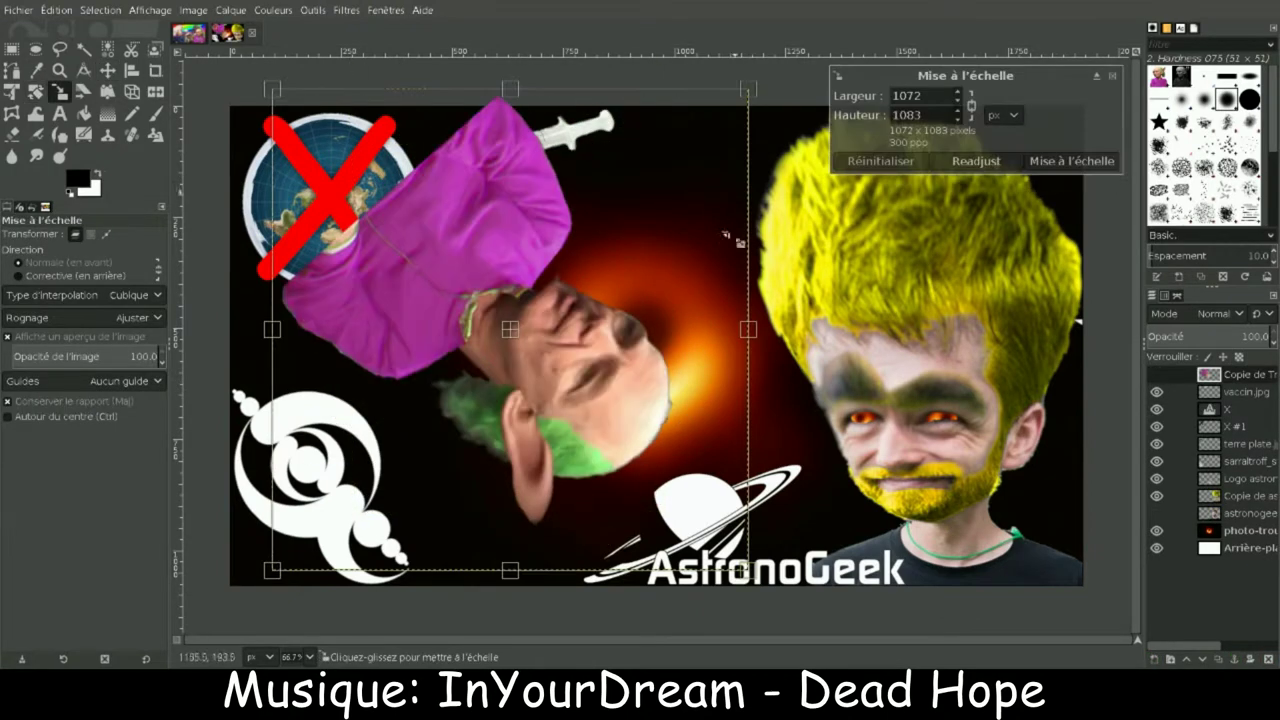
drag(748, 570, 436, 258)
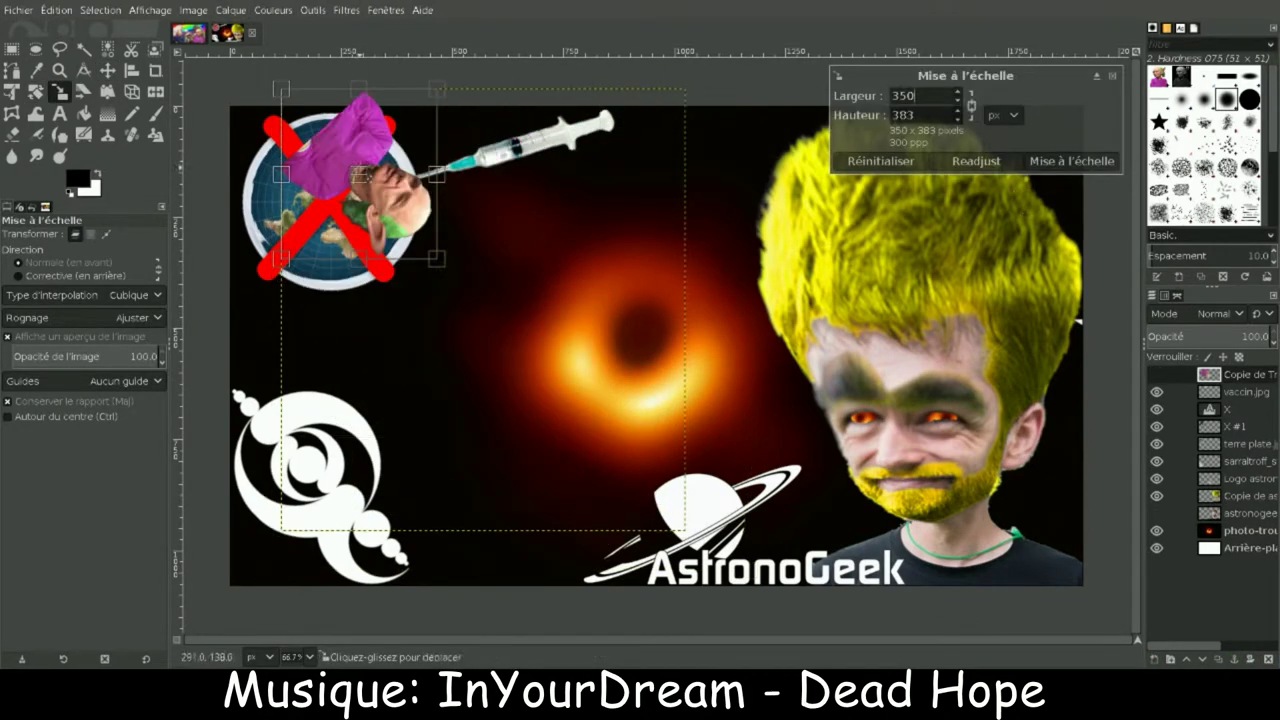
key(Return)
Step: Lower the man's layer below the flat Earth and position him so his head sticks out at its lower-right edge
key(m)
drag(349, 161, 373, 259)
drag(1245, 374, 1245, 452)
drag(358, 294, 367, 271)
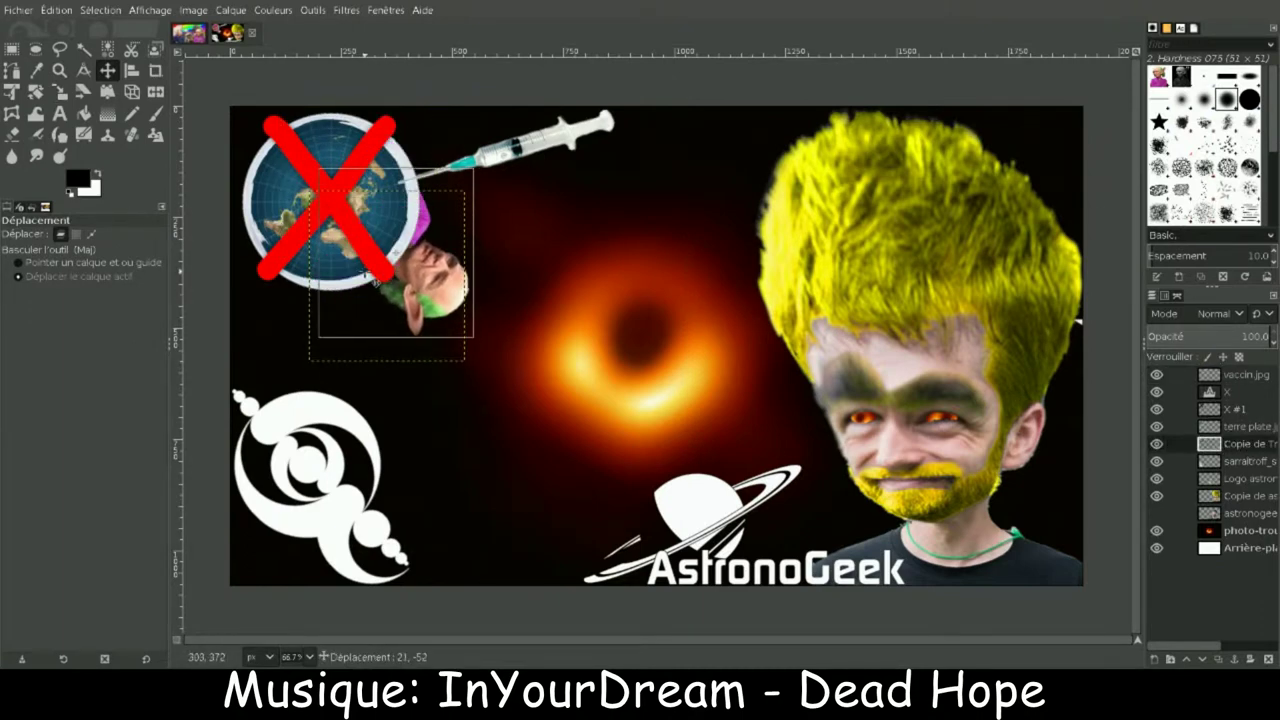
Step: Rotate the man by about 171° to turn him upright and move him behind the flat Earth's upper-right edge
key(shift+r)
drag(447, 352, 372, 277)
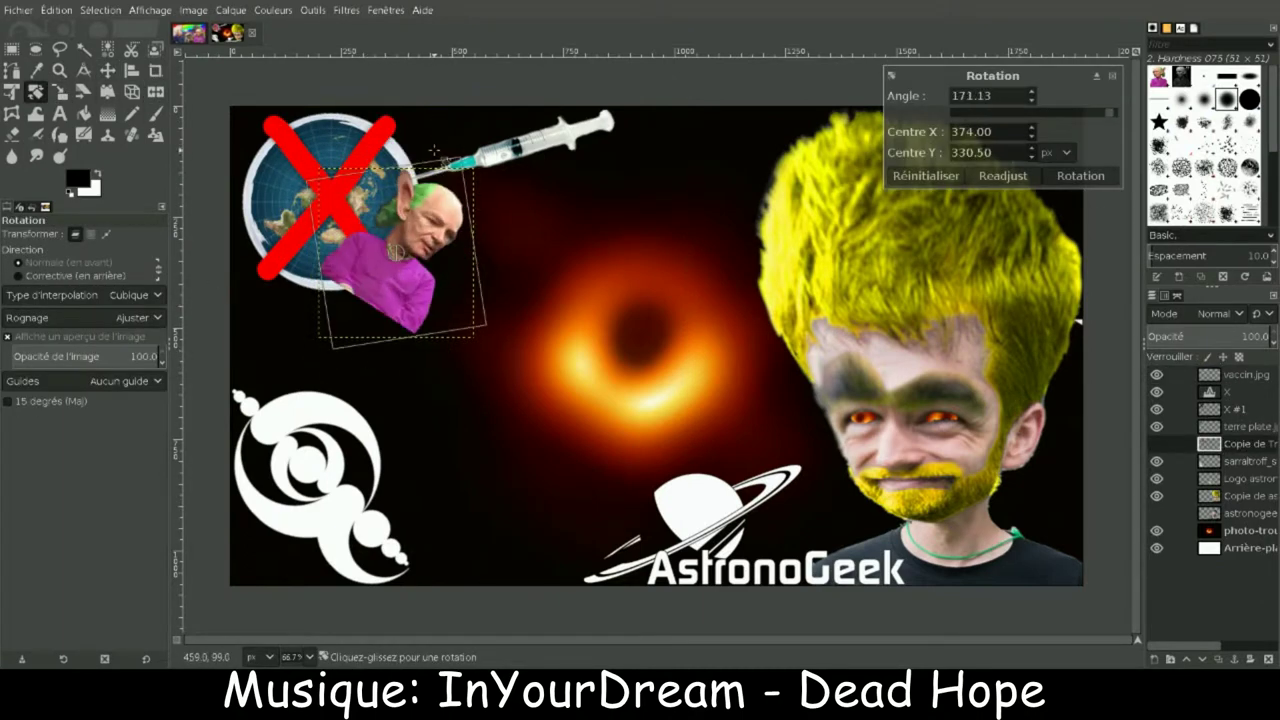
key(Return)
key(m)
Step: Merge the red X with the flat Earth and move it down together with the syringe
click(1245, 391)
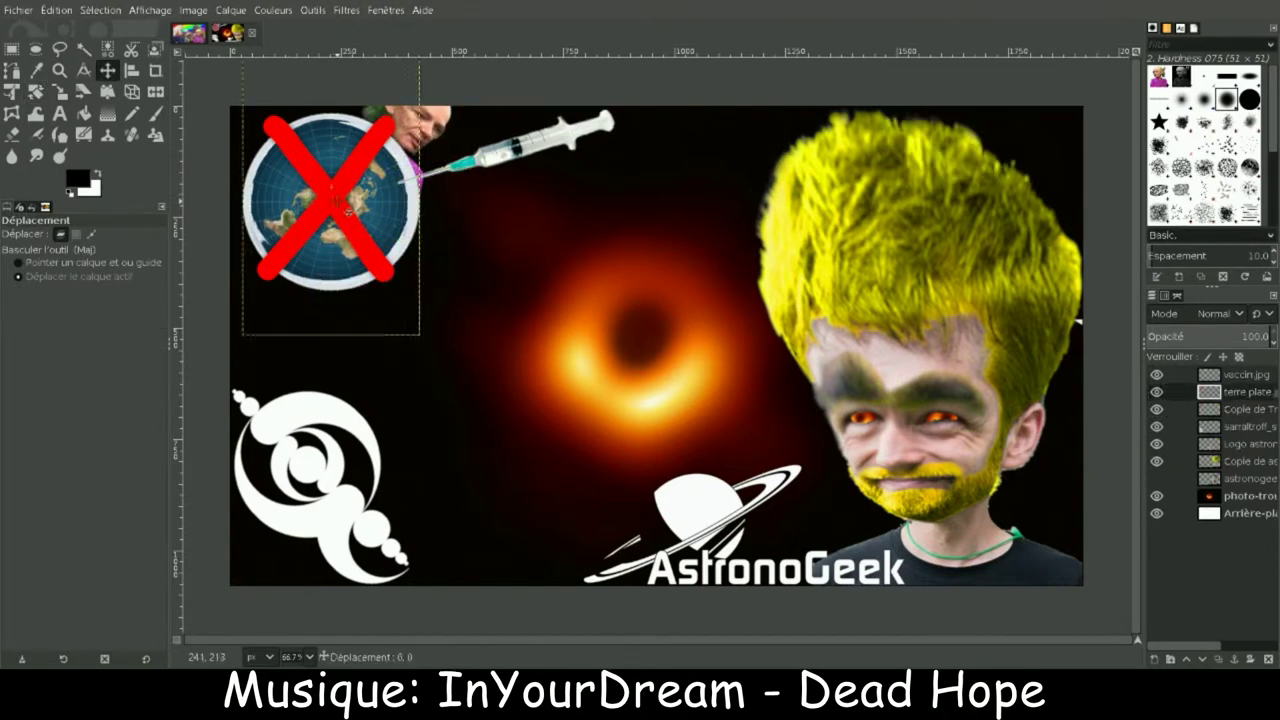
drag(337, 197, 328, 254)
click(1245, 374)
drag(520, 148, 510, 240)
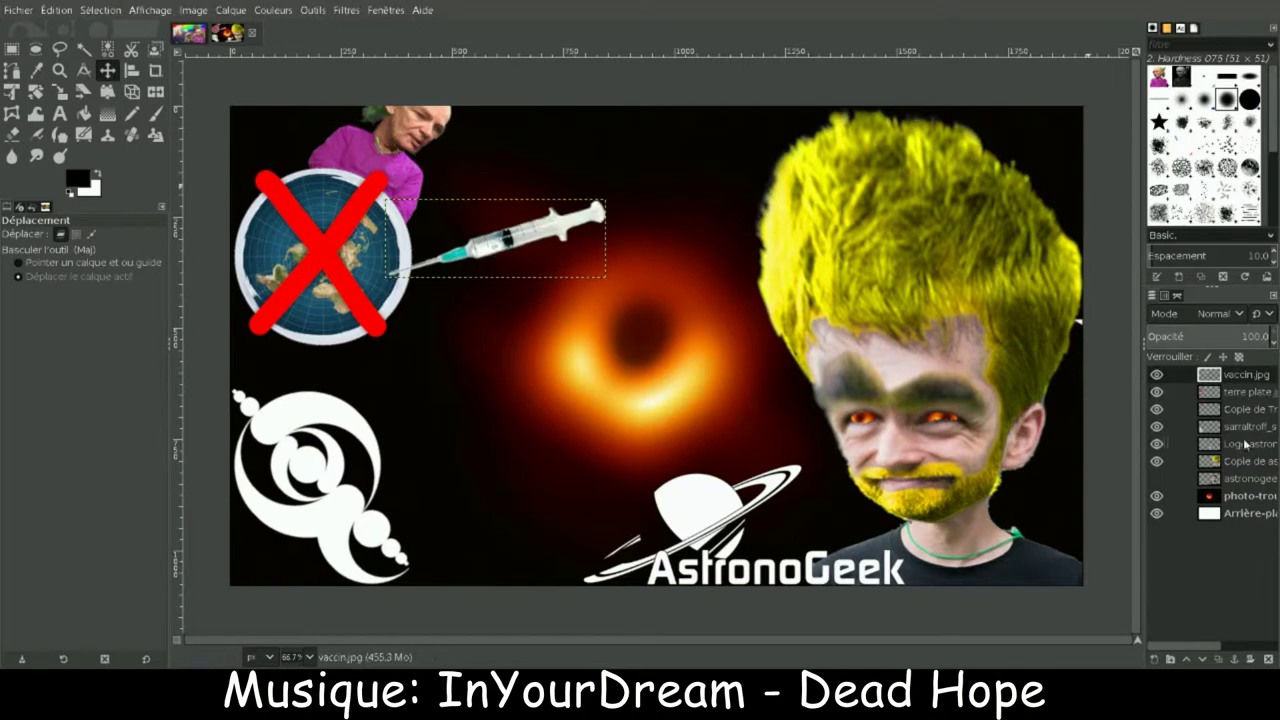
Step: Move the man down so his whole head shows above the flat Earth, and scale him down
click(1248, 409)
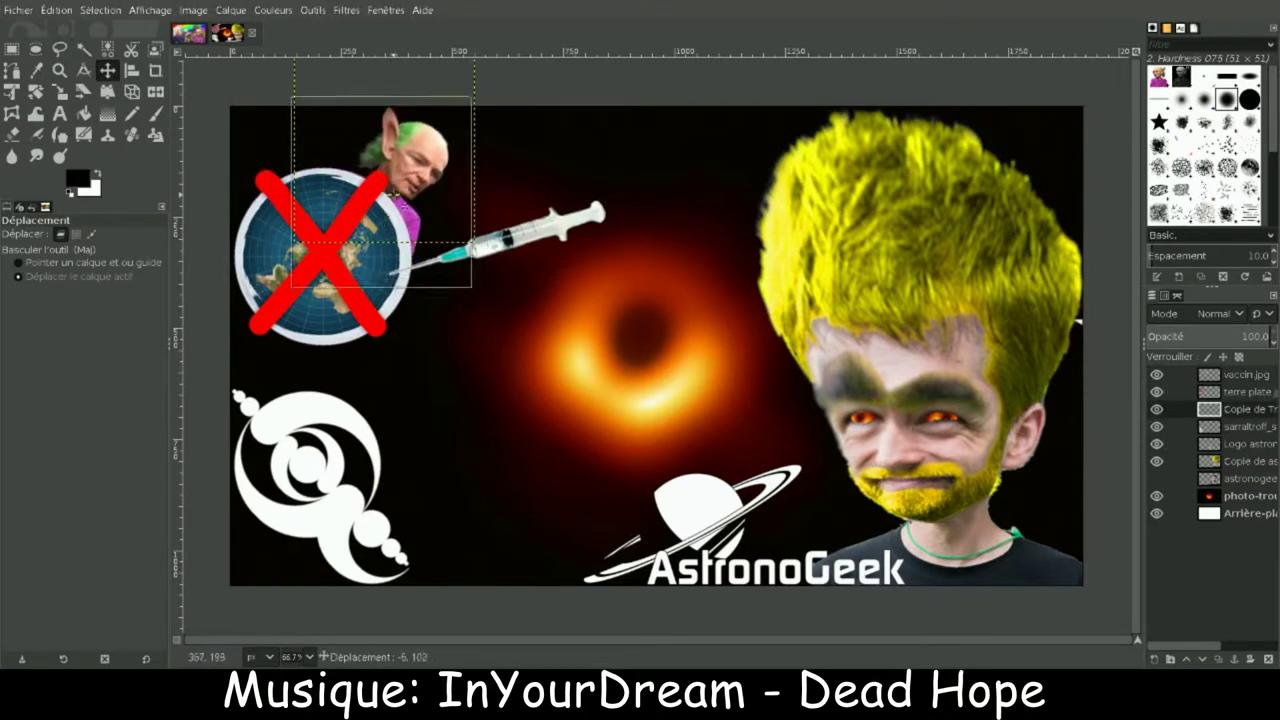
key(shift+s)
click(948, 92)
text(200)
key(Tab)
click(1070, 161)
Step: Place the smaller man peeking over the flat Earth's upper-right edge and move the syringe up slightly
key(m)
drag(394, 146, 425, 152)
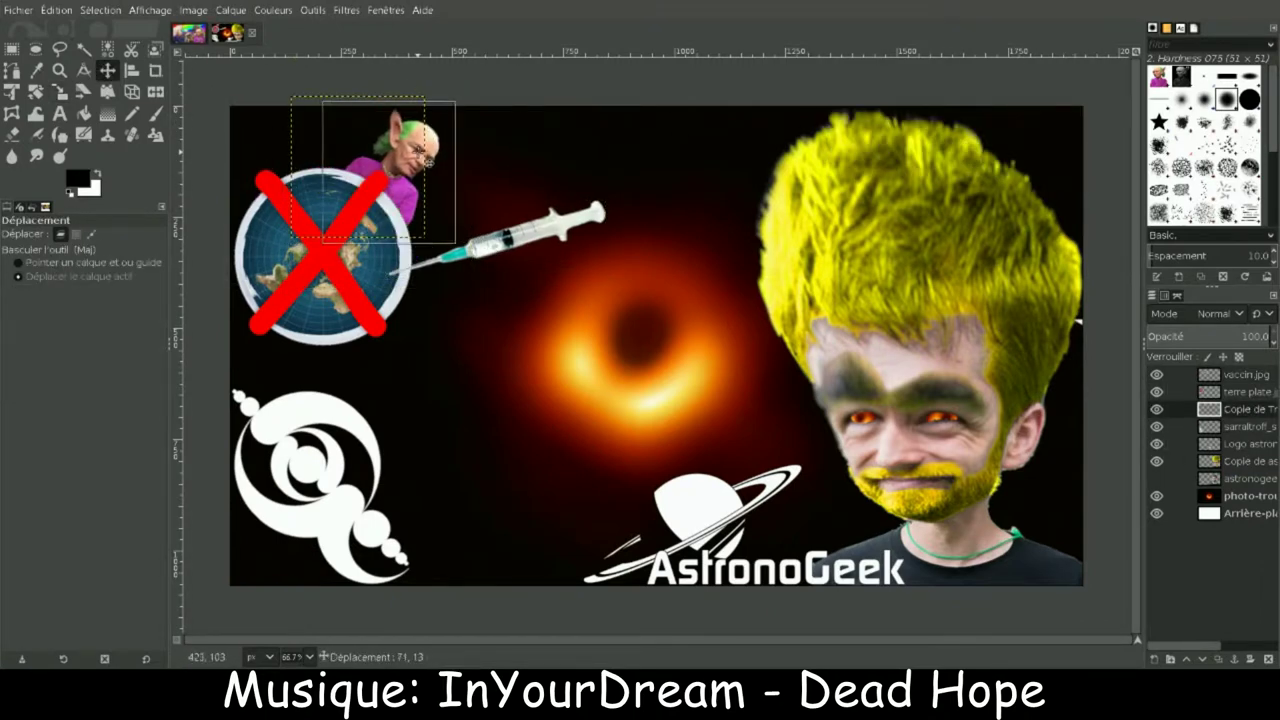
key(Home)
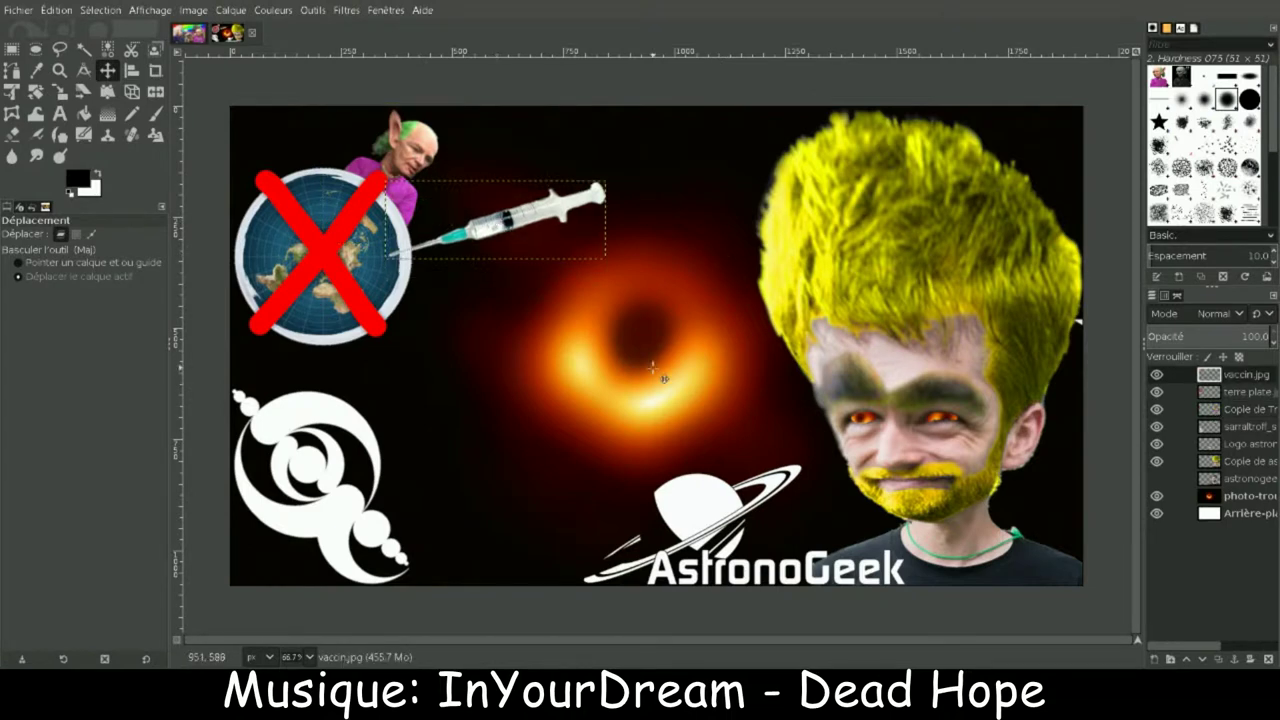
Step: Move the man from the flat Earth's upper-right edge to behind its upper-left edge
key(Page_Down)
key(Page_Down)
key(shift+Left)
key(shift+Left)
key(shift+Left)
key(shift+Left)
key(shift+Left)
key(shift+Left)
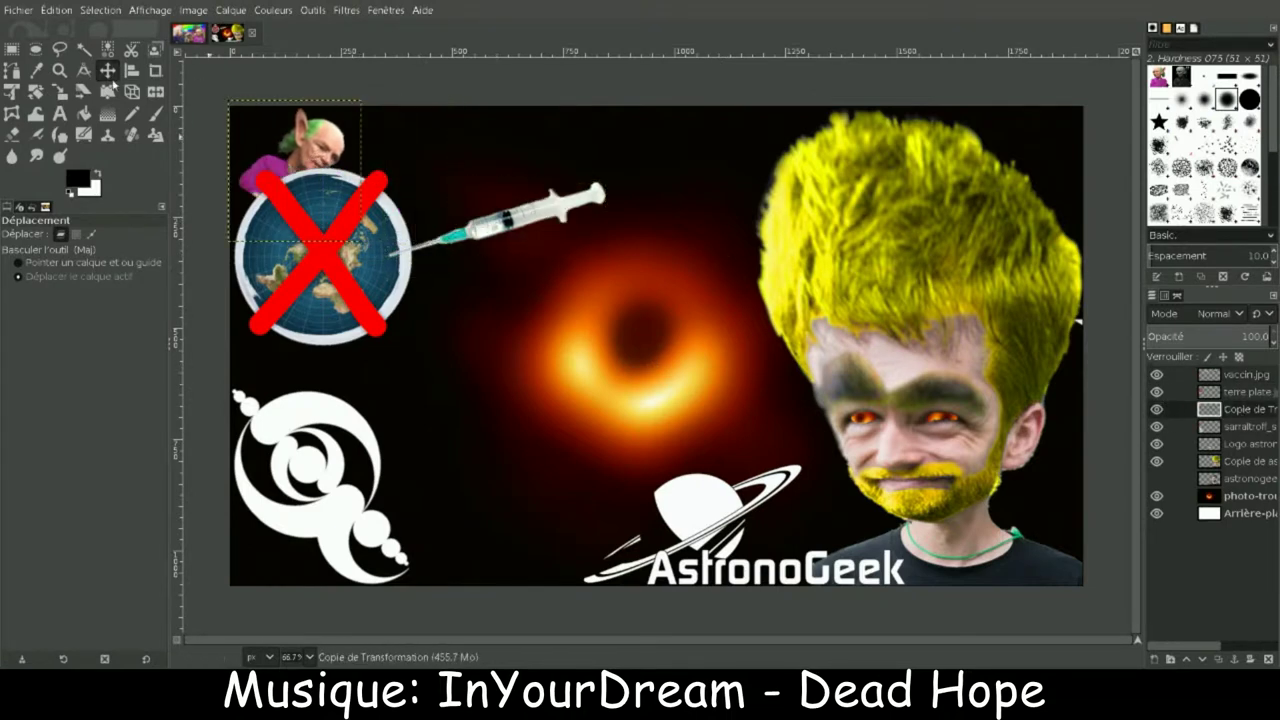
Step: Rotate the man counter-clockwise and move him slightly up and left, into the image's upper-left corner
key(shift+r)
drag(700, 230, 729, 271)
key(Escape)
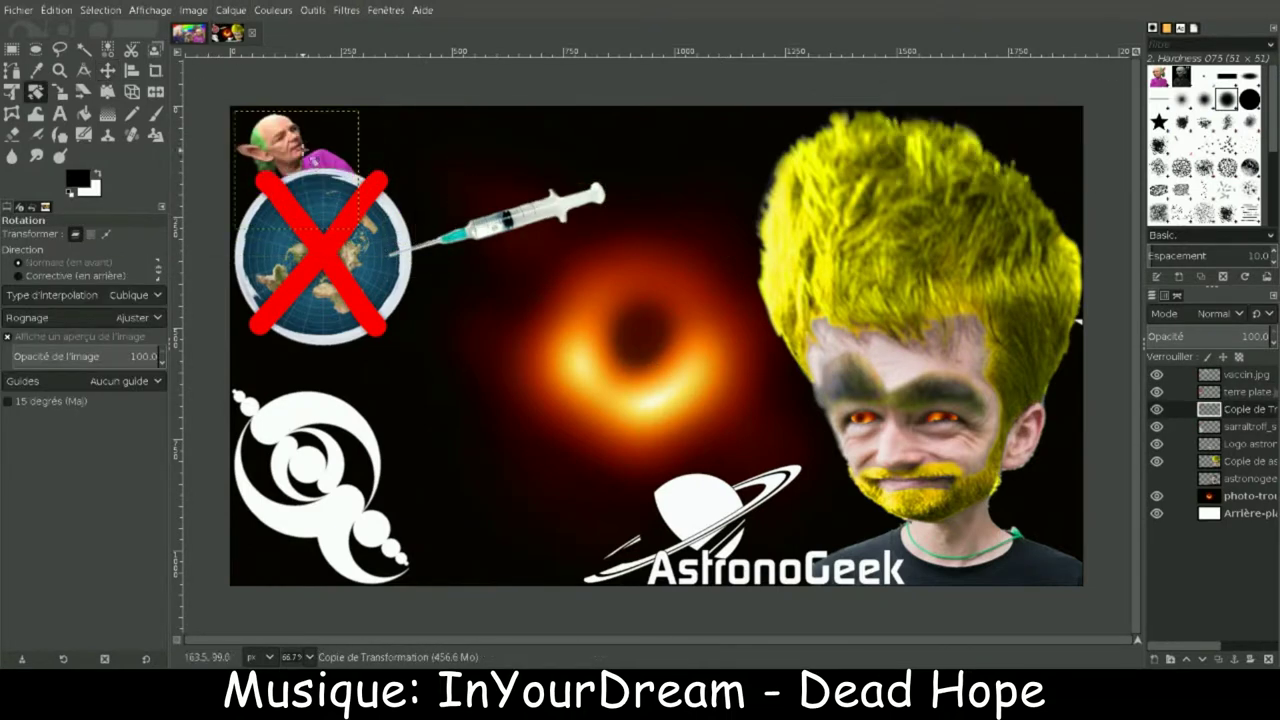
key(m)
drag(318, 158, 308, 152)
Step: Move the crossed-out flat Earth up slightly and rotate the man clockwise so he sits upright behind it
key(Page_Up)
drag(322, 309, 334, 265)
key(Page_Down)
key(shift+r)
drag(585, 72, 604, 128)
key(Escape)
key(m)
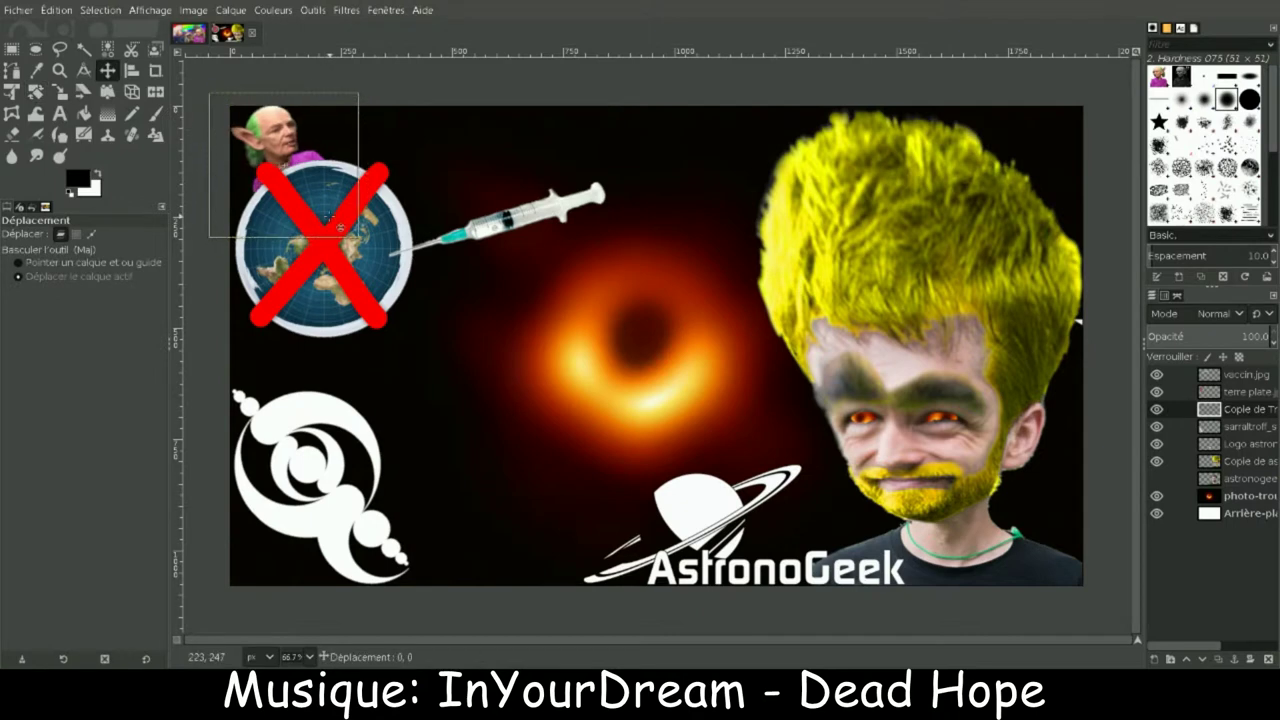
Step: Align the crossed-out flat Earth with the image's left edge and move the syringe up and left until its needle touches the Earth
click(1262, 393)
key(ctrl+z)
click(1248, 375)
drag(506, 233, 480, 181)
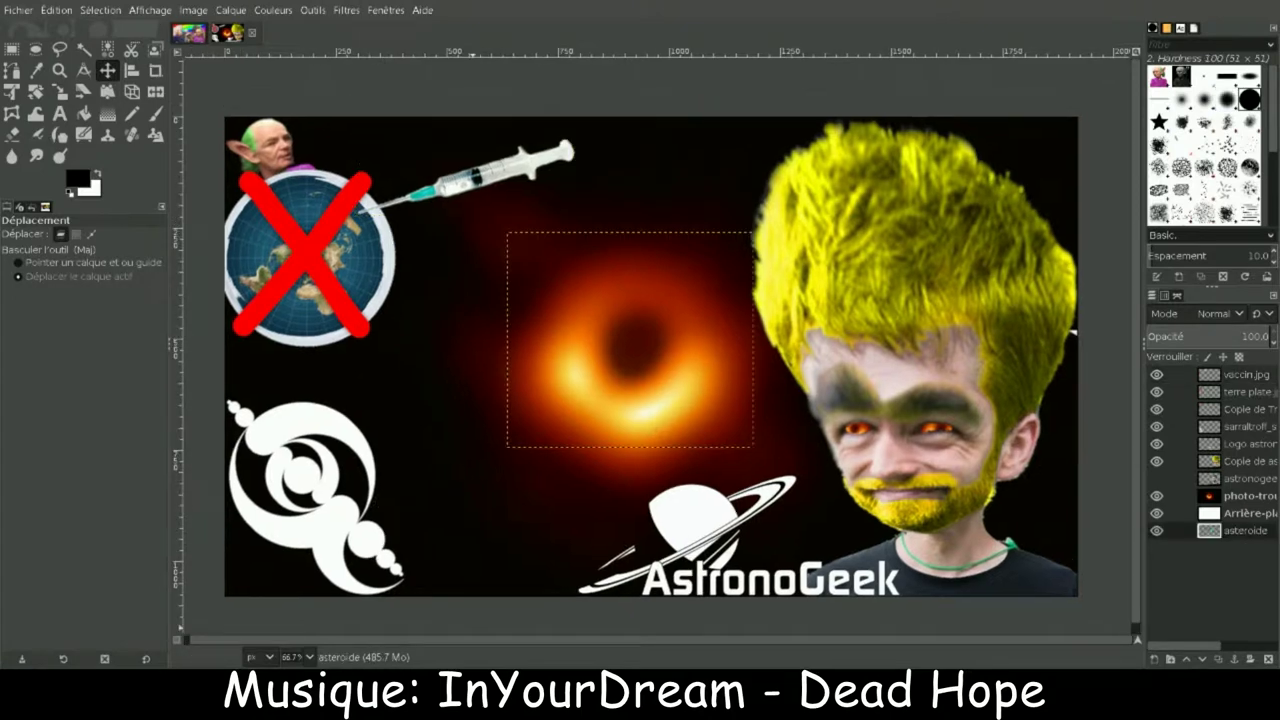
Step: Bring the asteroide layer in front, move the asteroid up beside the yellow hair, and put its layer beneath the big-headed caricature
drag(1240, 537, 1245, 374)
drag(630, 340, 698, 226)
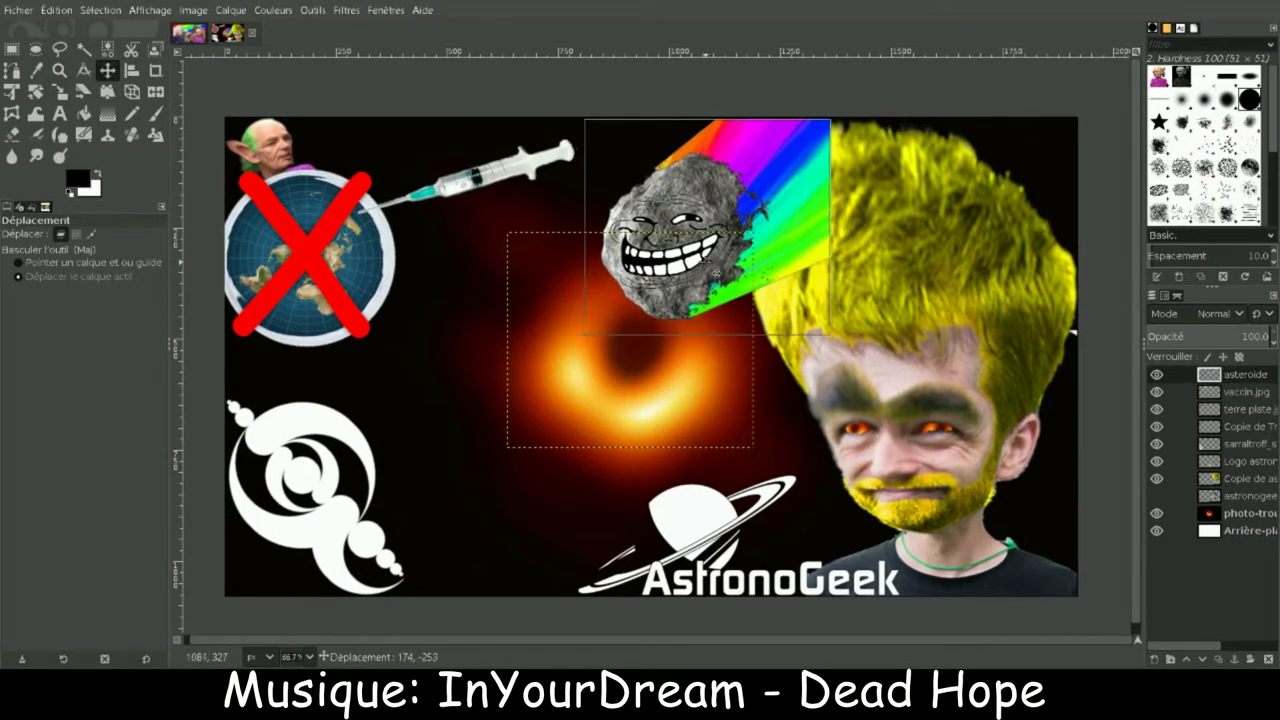
drag(1240, 374, 1256, 497)
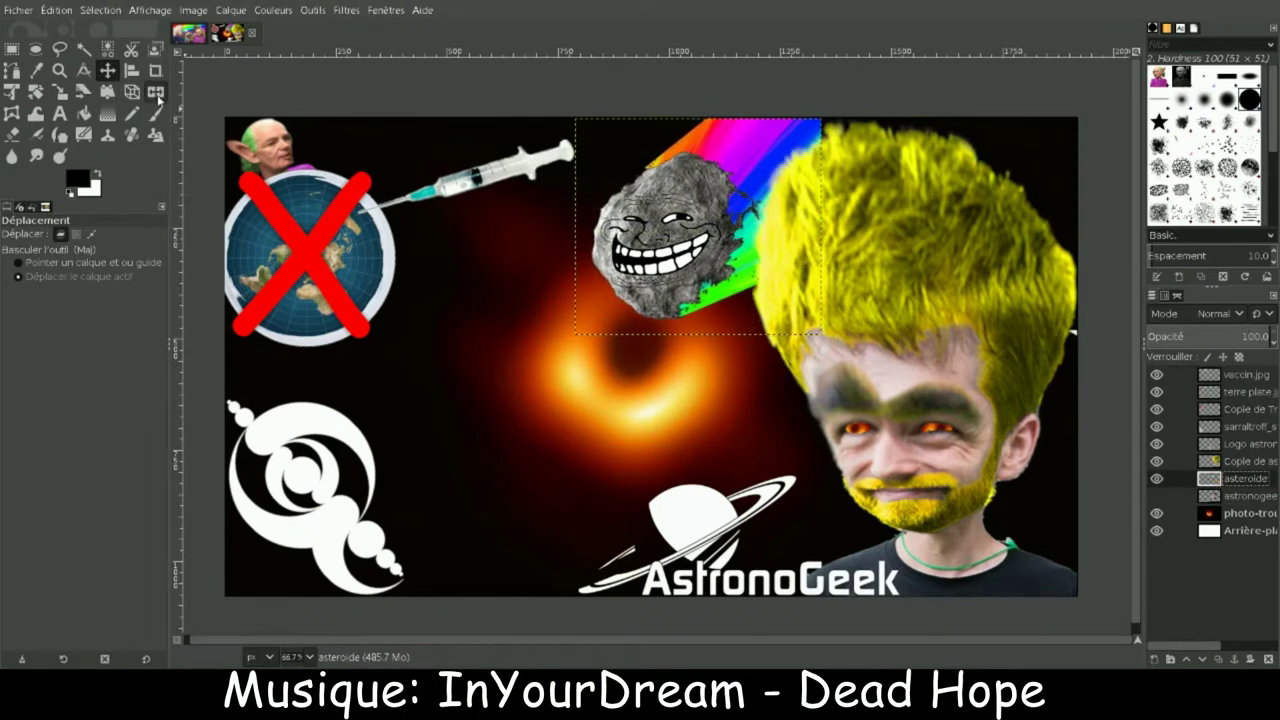
Step: Mirror the asteroid horizontally and place it in the image's upper-left corner behind the flat Earth
drag(795, 310, 849, 534)
click(131, 91)
click(470, 333)
key(Escape)
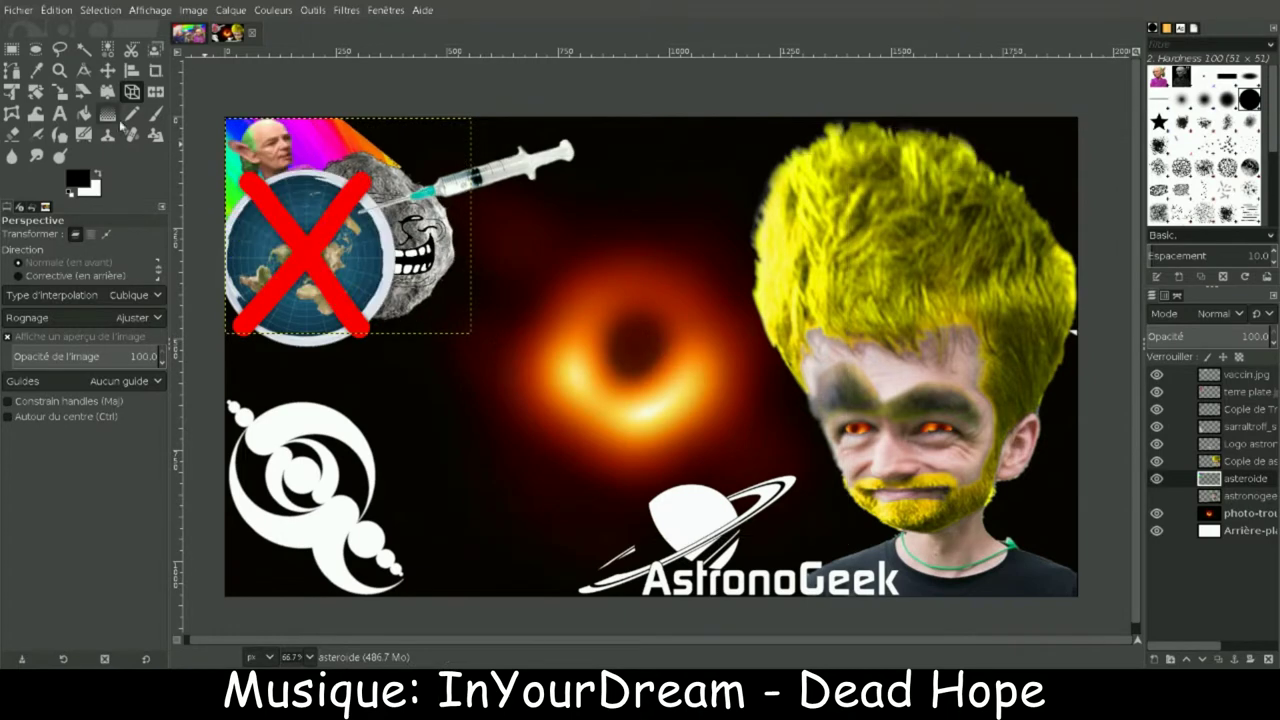
Step: Scale the asteroid up proportionally until its troll face shows fully between the flat Earth and the black hole
key(shift+s)
drag(447, 307, 520, 371)
click(1092, 166)
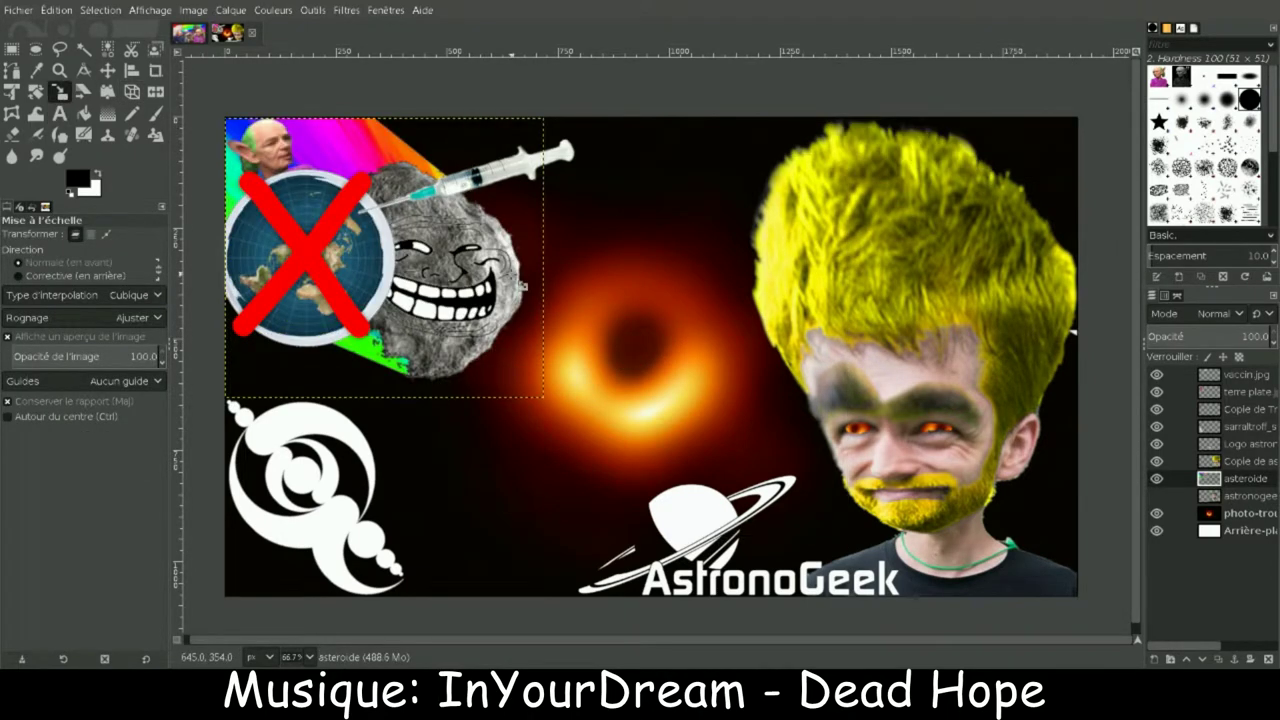
drag(523, 287, 543, 304)
click(1086, 165)
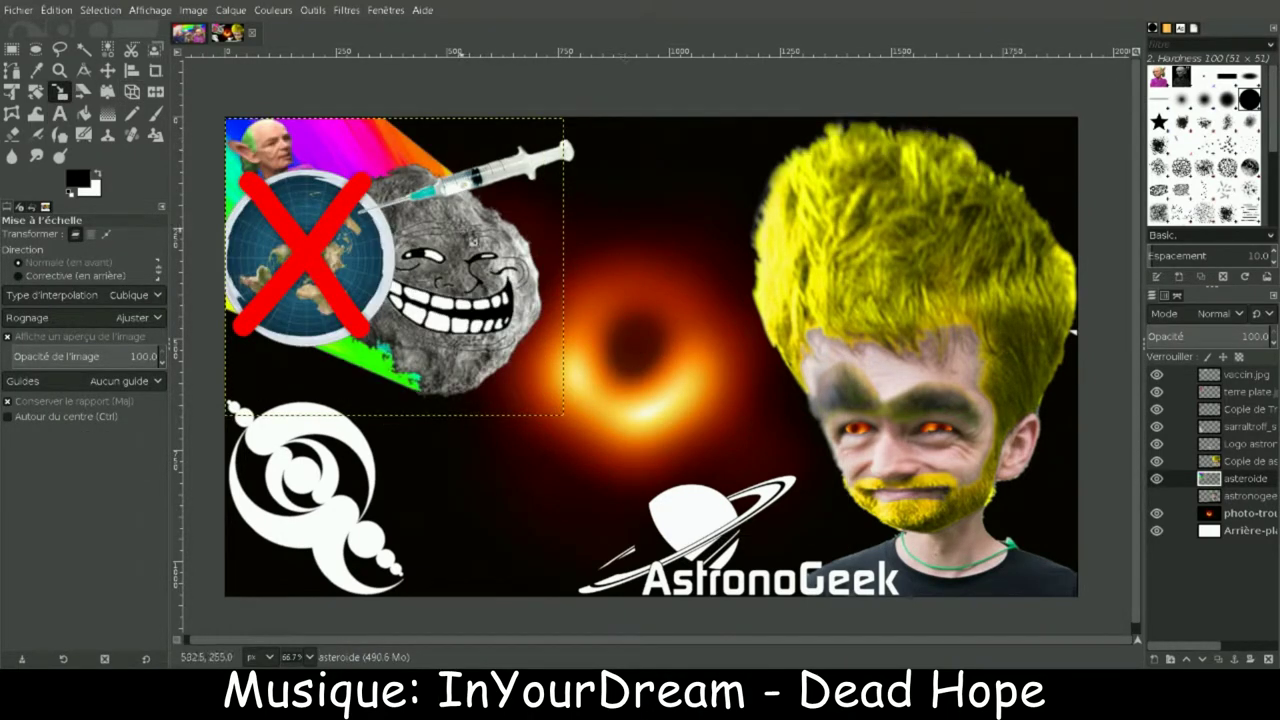
Step: Distort the asteroid with a handle transform so it stretches and slants down toward the black hole
click(108, 70)
mouse_move(582, 365)
mouse_down()
mouse_move(712, 455)
mouse_move(582, 351)
mouse_move(582, 365)
mouse_up()
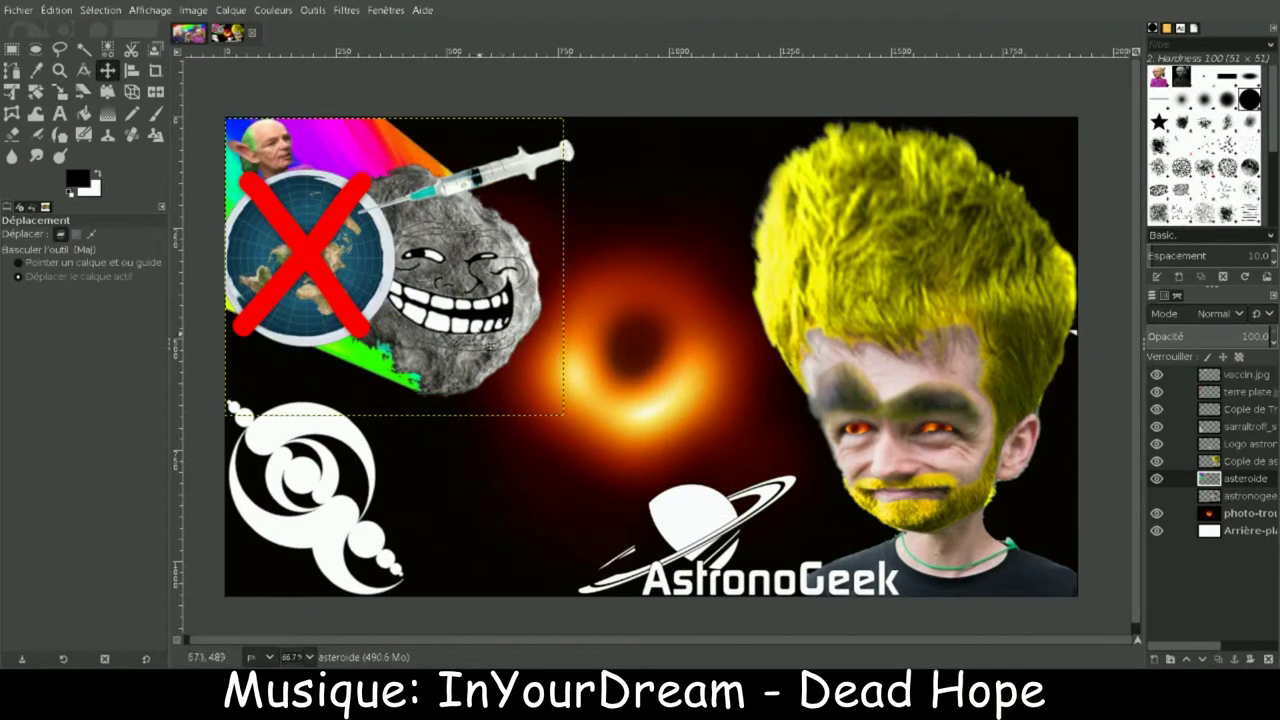
click(107, 91)
drag(560, 400, 700, 382)
key(Escape)
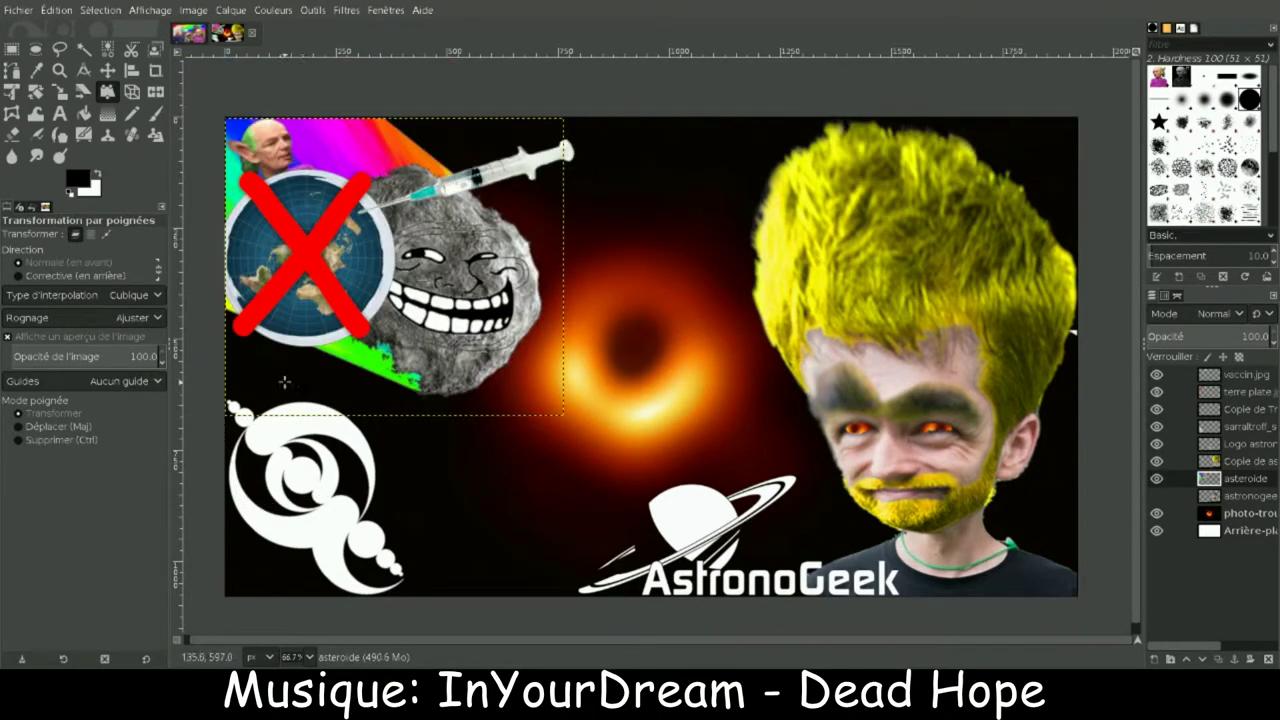
drag(263, 385, 265, 375)
key(Return)
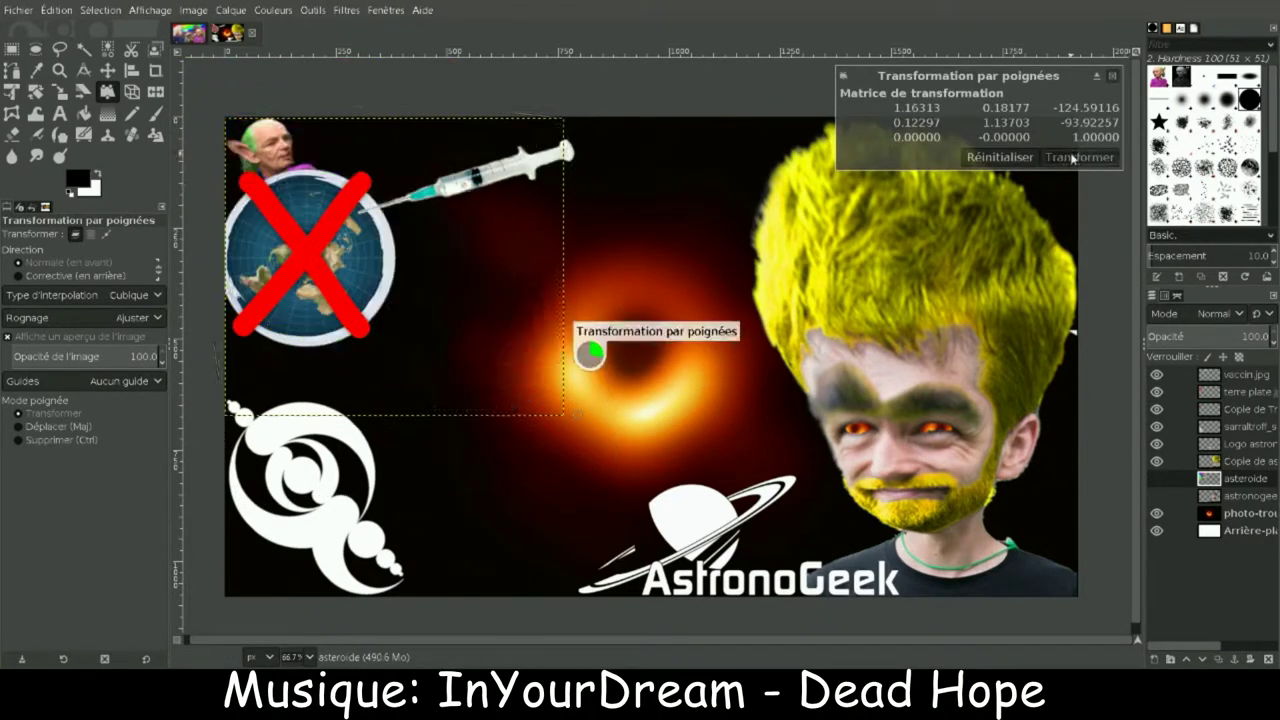
Step: Scale the distorted asteroid down proportionally so it clears the black hole
click(107, 70)
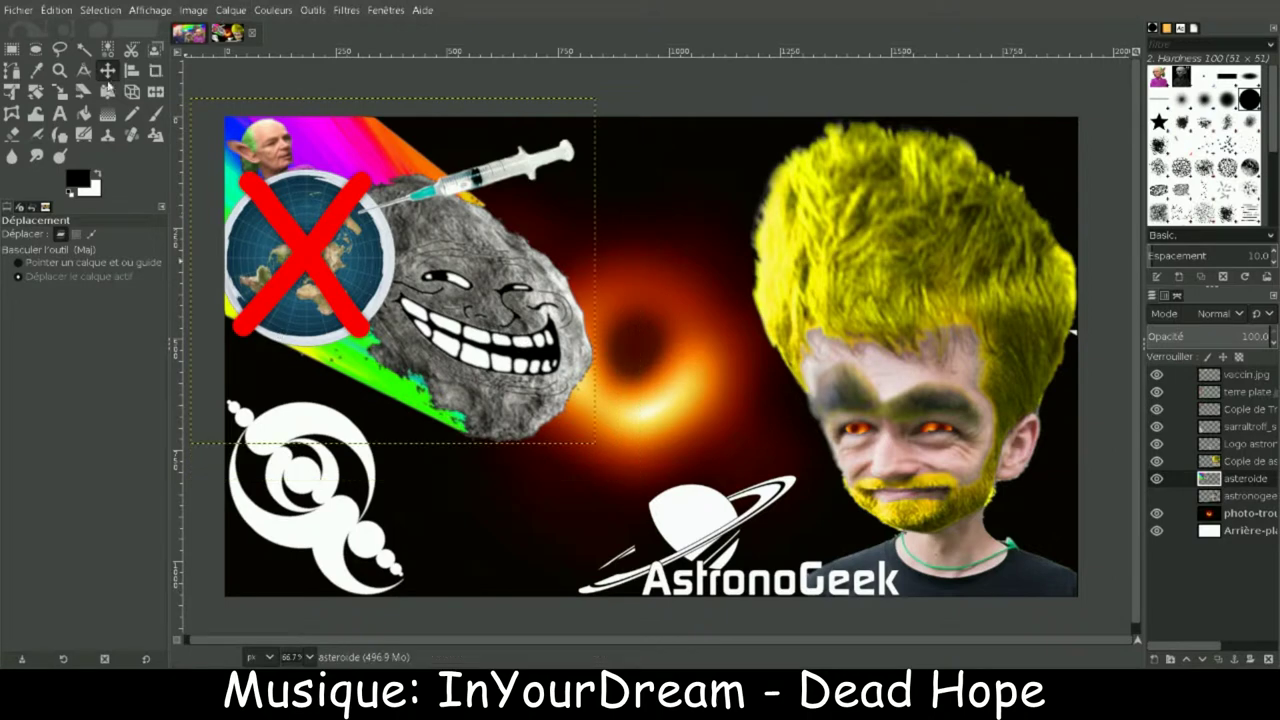
key(shift+s)
drag(594, 444, 546, 403)
key(Return)
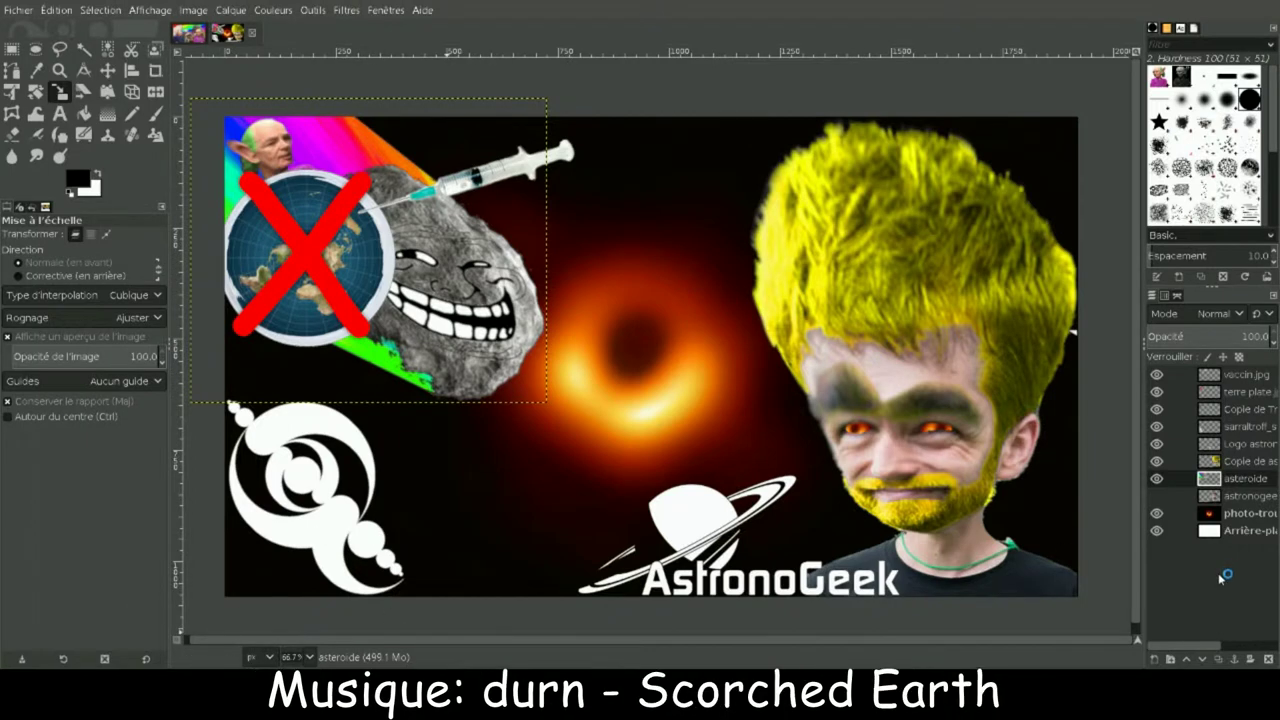
Step: Scale the imported Ariane_5.jpg rocket photo proportionally to a width of 600 px
key(z)
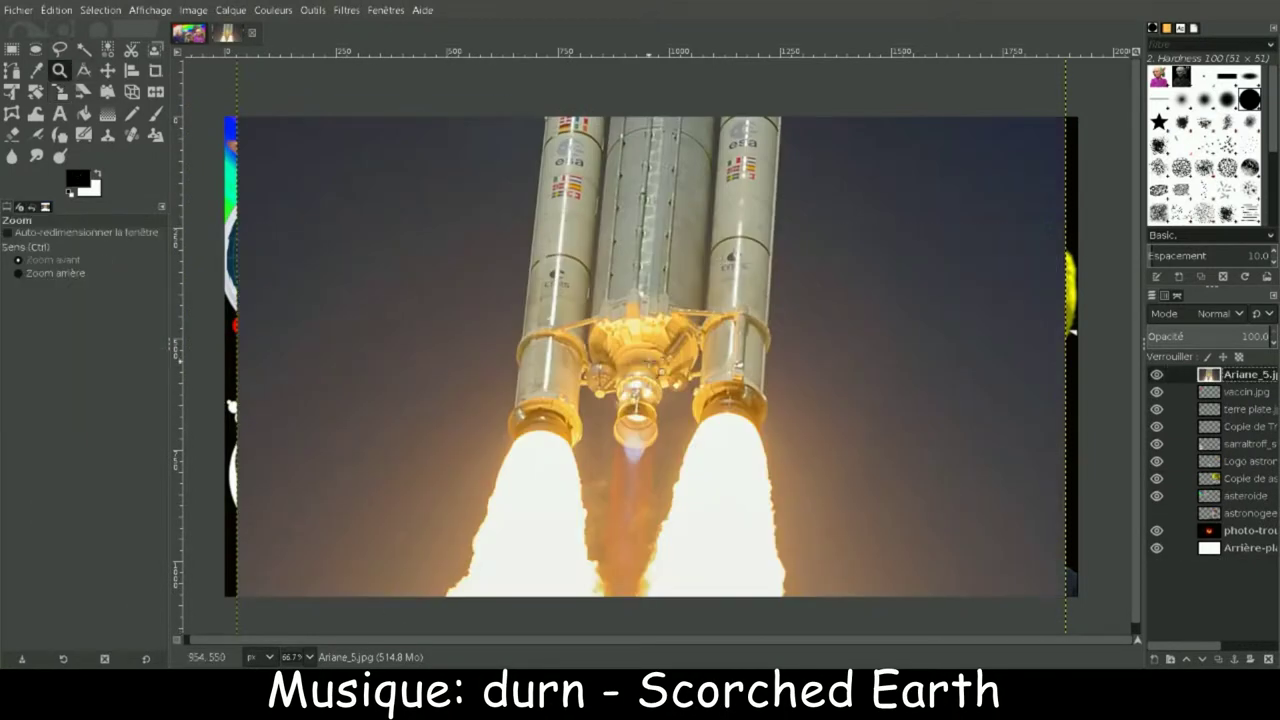
key(minus)
key(minus)
key(minus)
key(shift+s)
click(709, 366)
drag(557, 443, 557, 403)
text(600)
click(1062, 161)
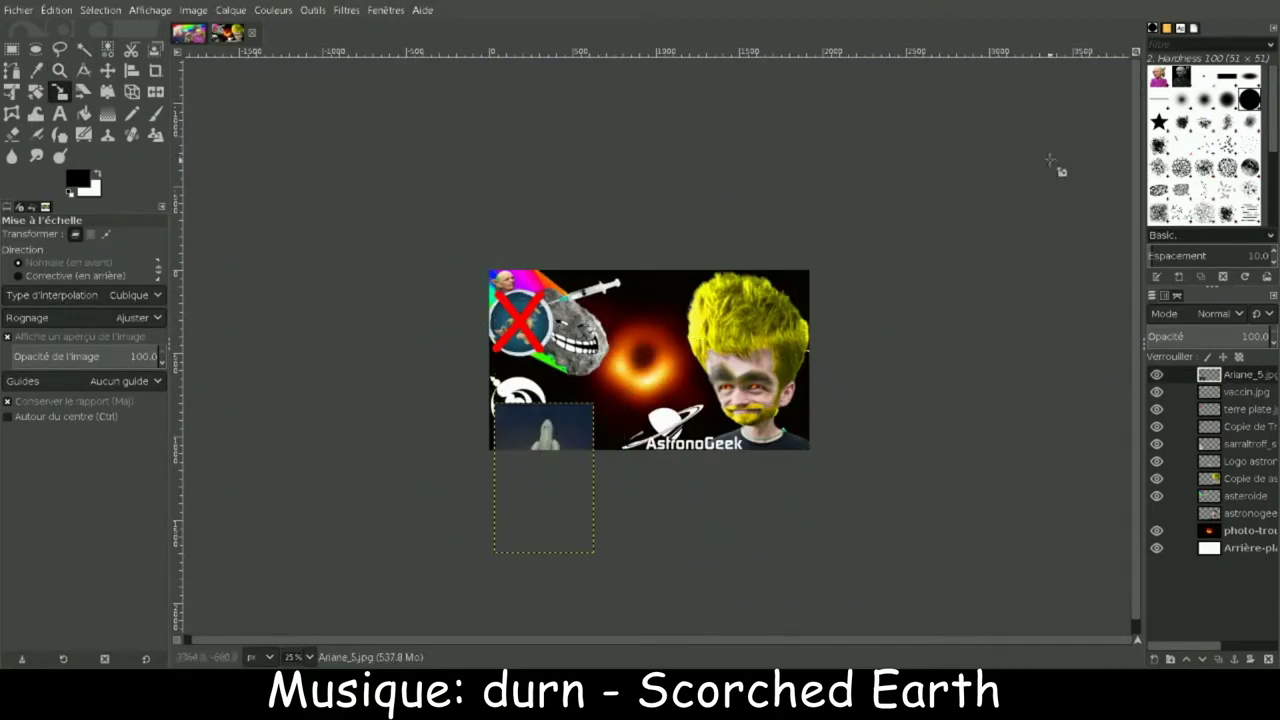
Step: Move the rocket photo up and right, into the lower middle of the image between the asteroid and the caricature
key(m)
drag(544, 478, 625, 372)
key(z)
drag(477, 262, 832, 469)
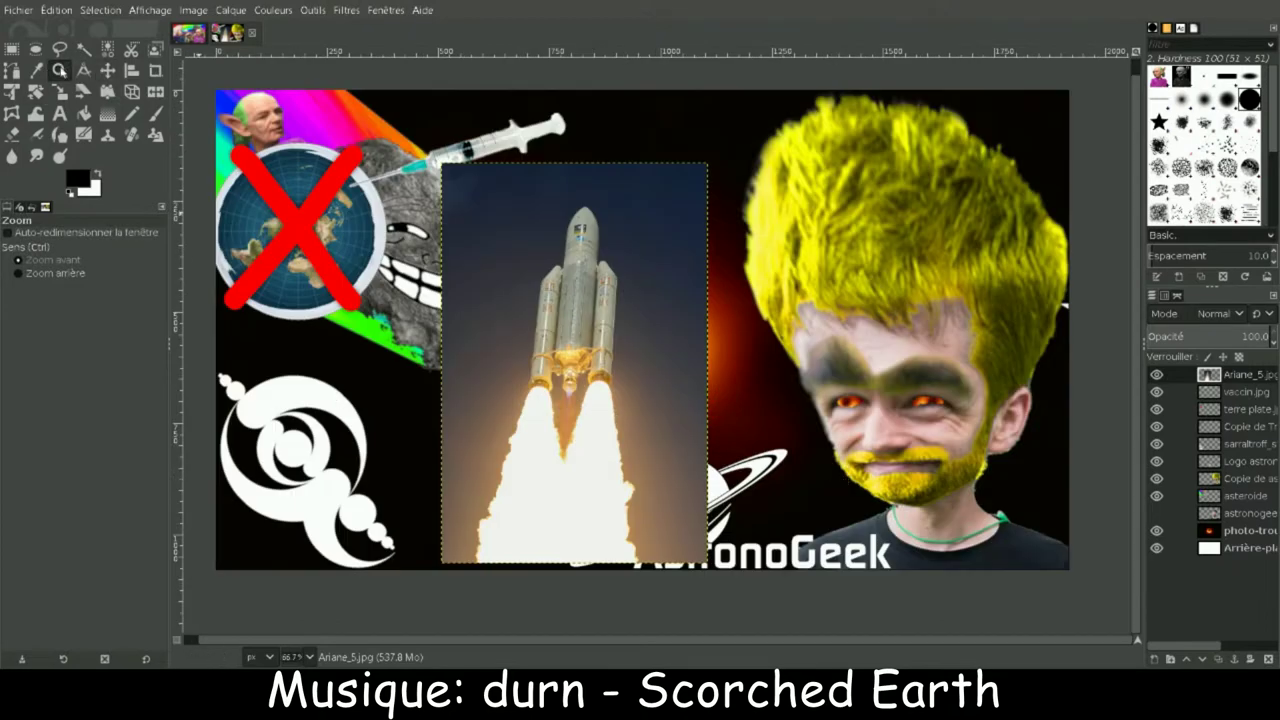
Step: Select the sky around the rocket and its exhaust with Fuzzy Select and delete it
key(u)
click(668, 362)
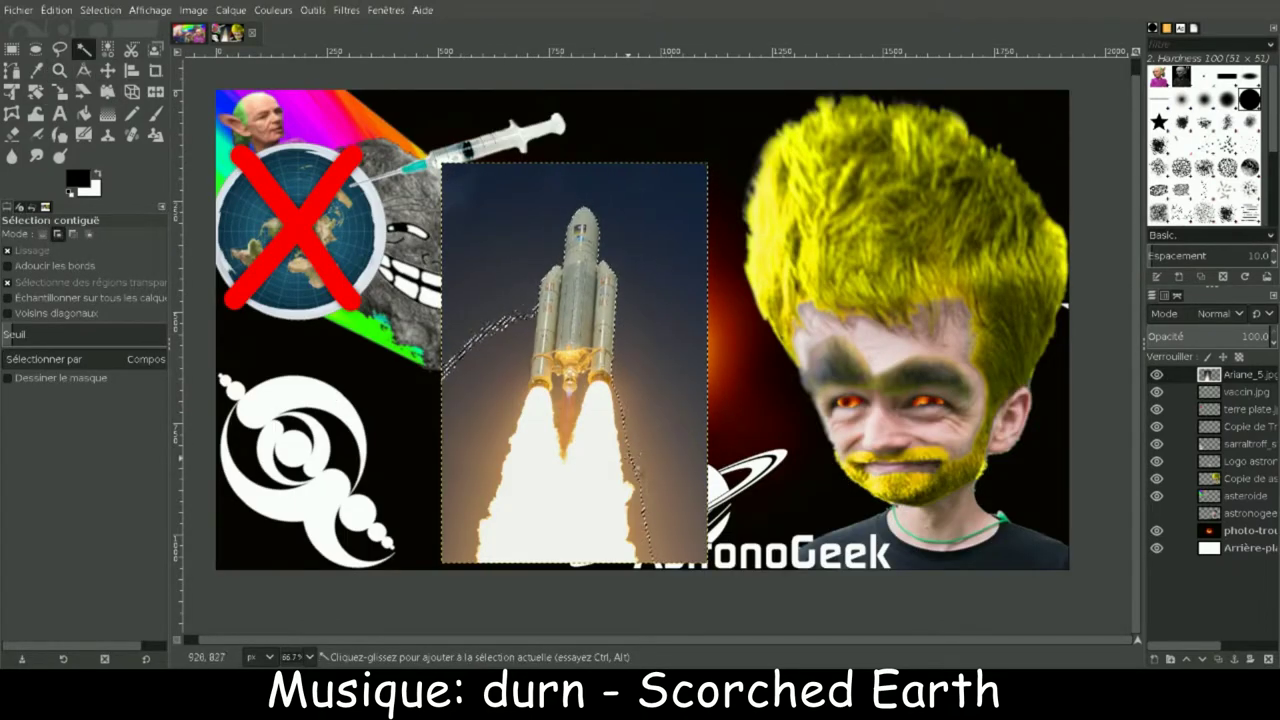
drag(668, 362, 562, 405)
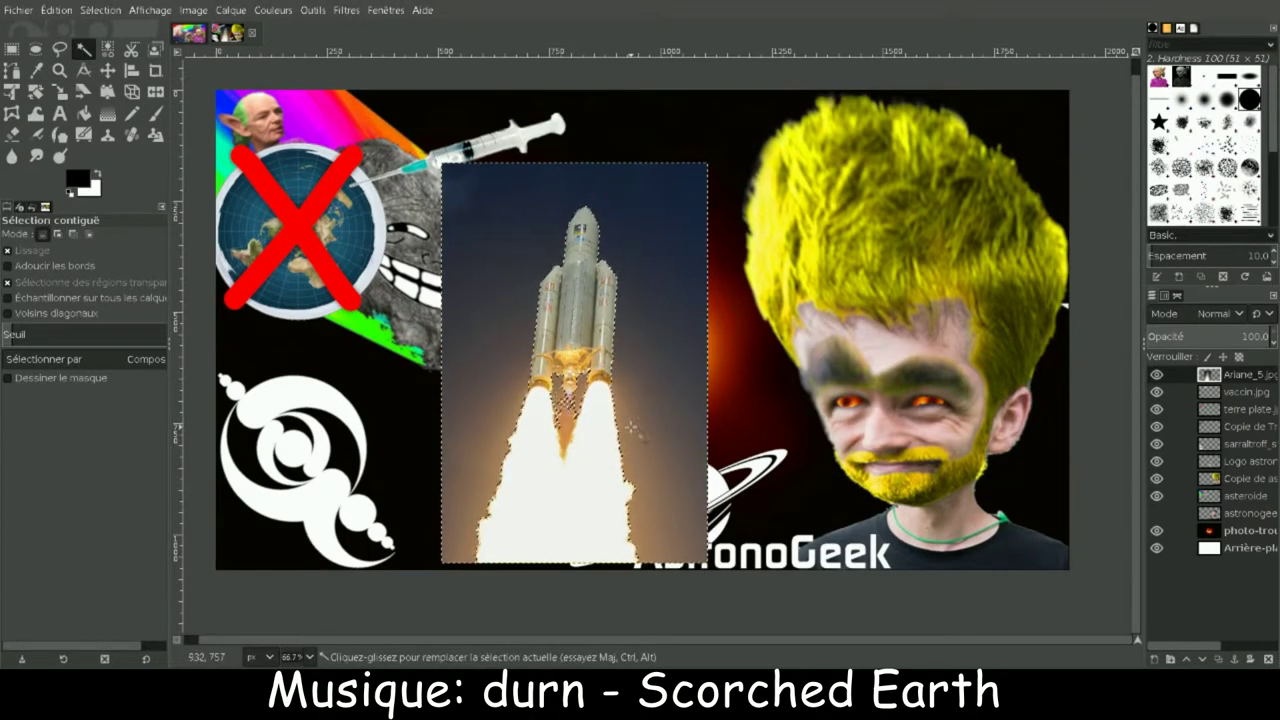
key(Delete)
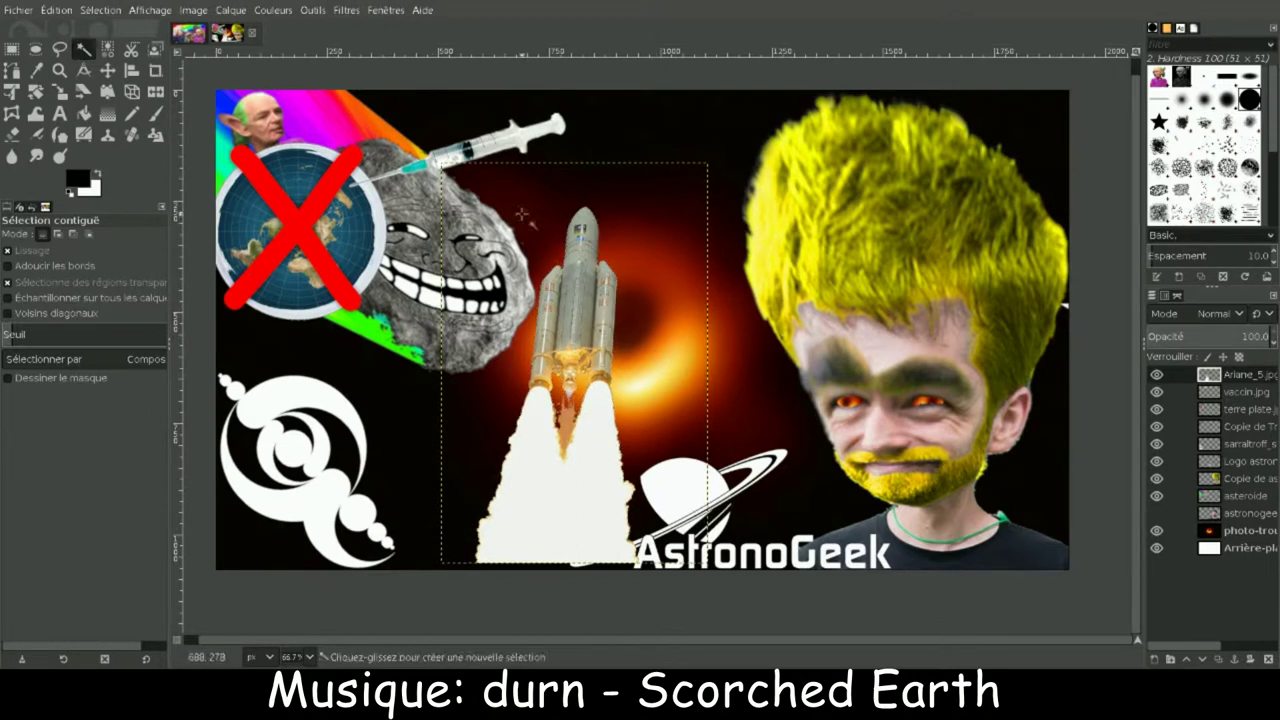
Step: Rotate the cut-out rocket 20° clockwise and place it between the two white logos, in front of the black hole
key(m)
drag(522, 214, 447, 222)
key(shift+r)
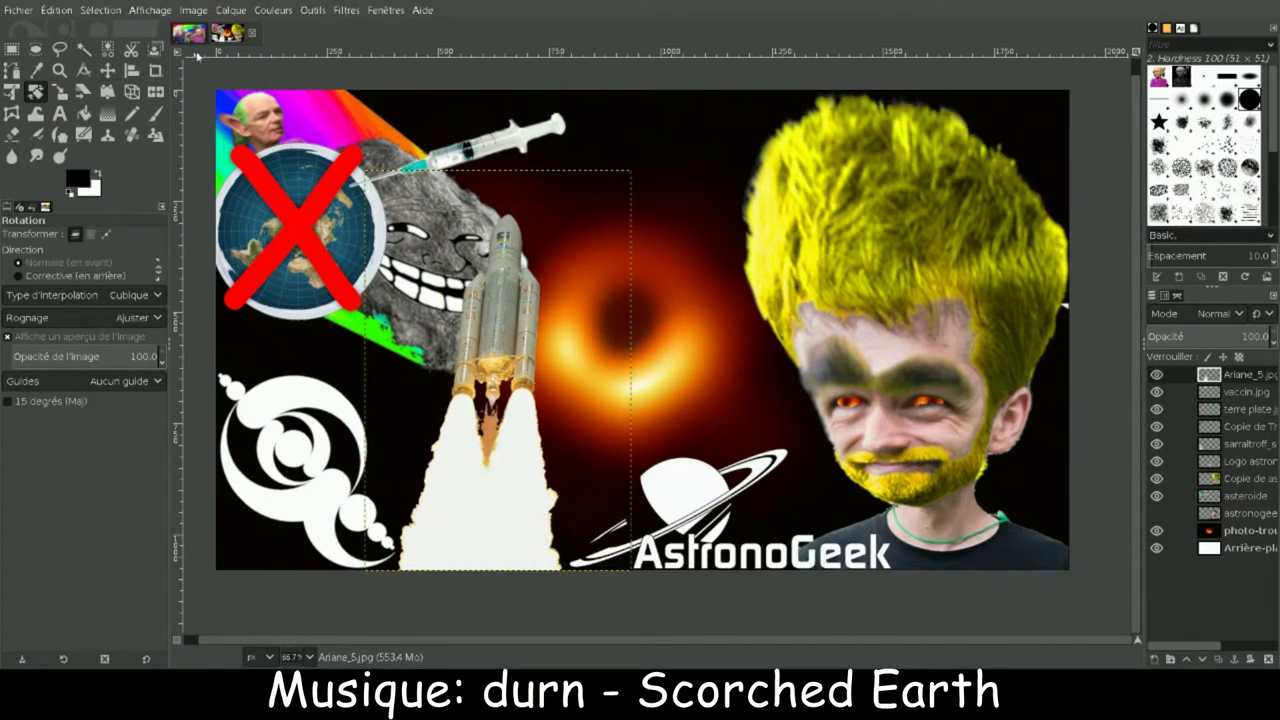
key(shift+s)
click(560, 240)
key(shift+r)
click(565, 234)
drag(565, 234, 617, 276)
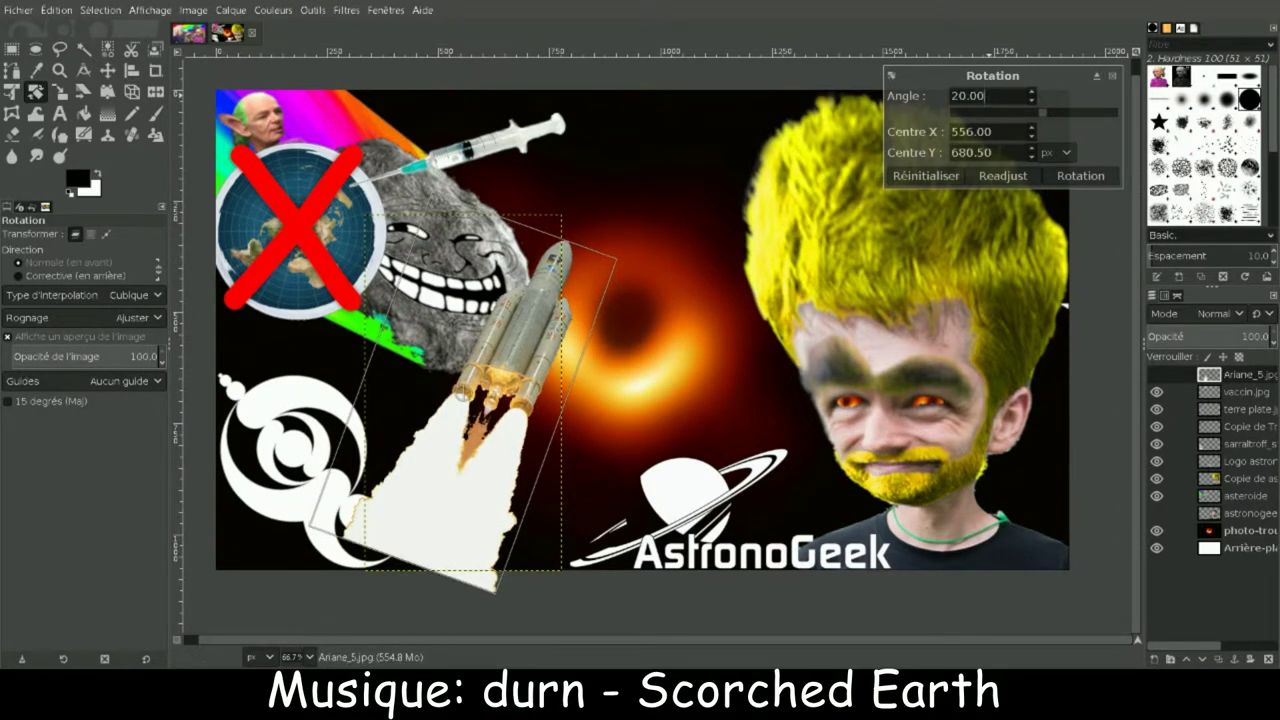
click(1081, 175)
key(m)
drag(504, 397, 550, 431)
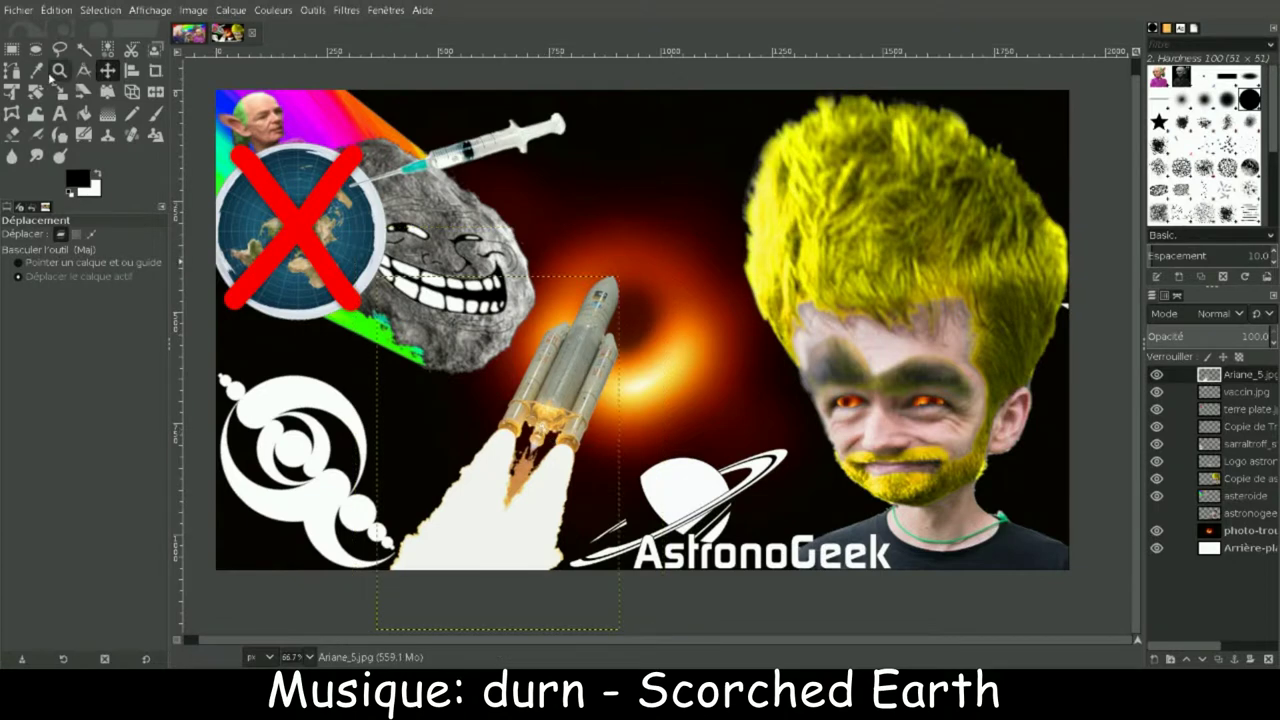
Step: Scale the rocket down slightly and move it so its exhaust runs off the image's lower edge
key(shift+s)
click(620, 629)
drag(620, 629, 598, 600)
key(Return)
key(m)
drag(553, 367, 566, 402)
Step: Rotate the rocket slightly counter-clockwise to a steeper angle and keep its exhaust running off the image's lower edge
key(shift+r)
click(625, 333)
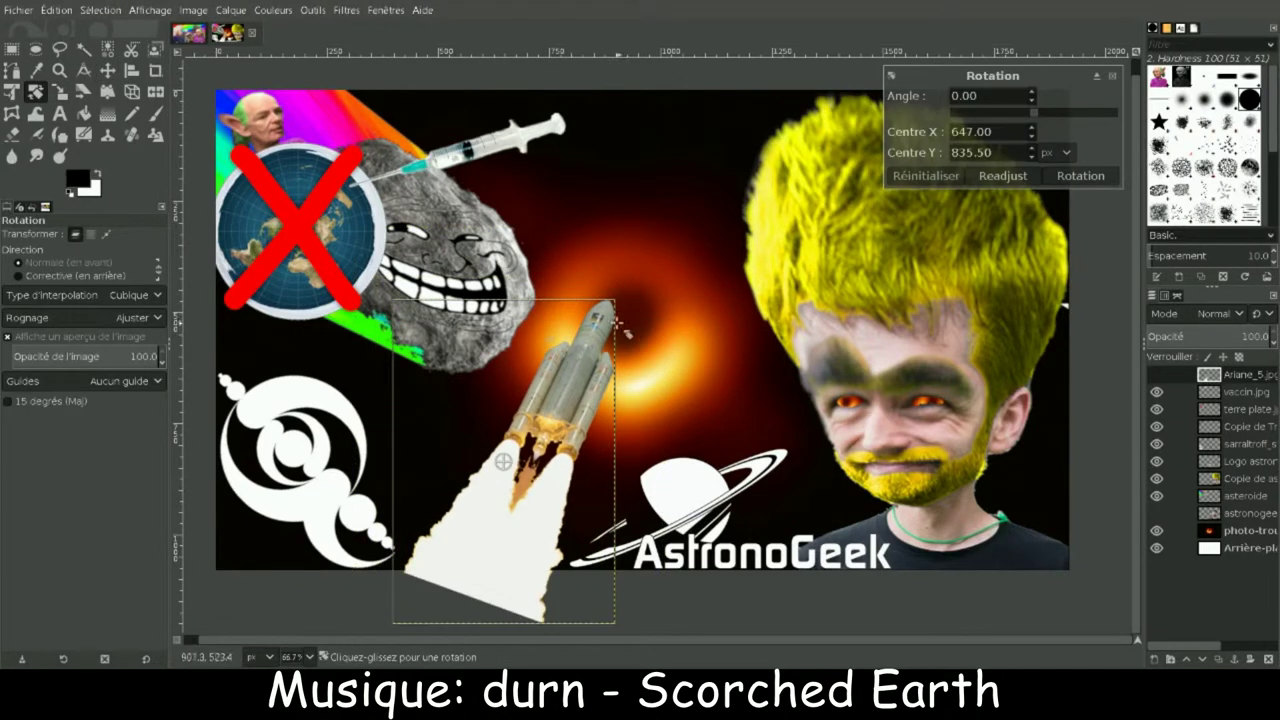
drag(620, 324, 555, 320)
key(Escape)
key(m)
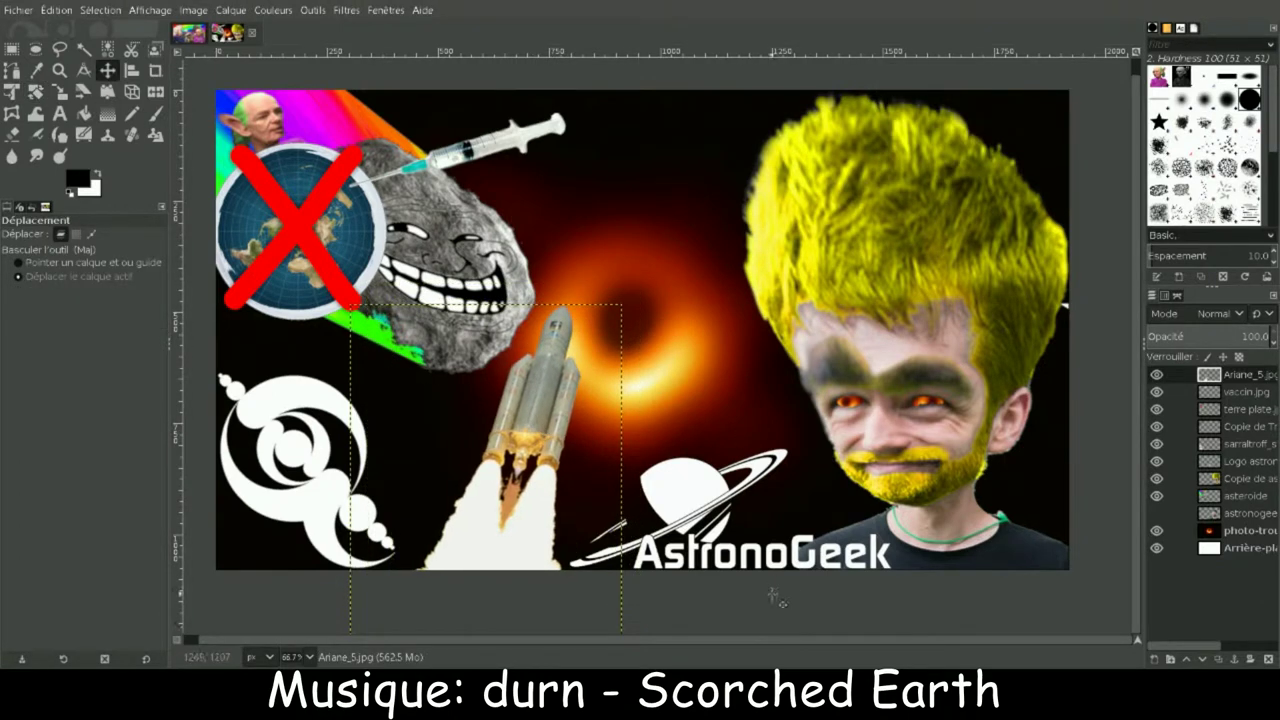
Step: Save the image and move the black hole backdrop up and right, clear of the rocket
key(ctrl+s)
drag(388, 295, 350, 387)
drag(647, 369, 676, 314)
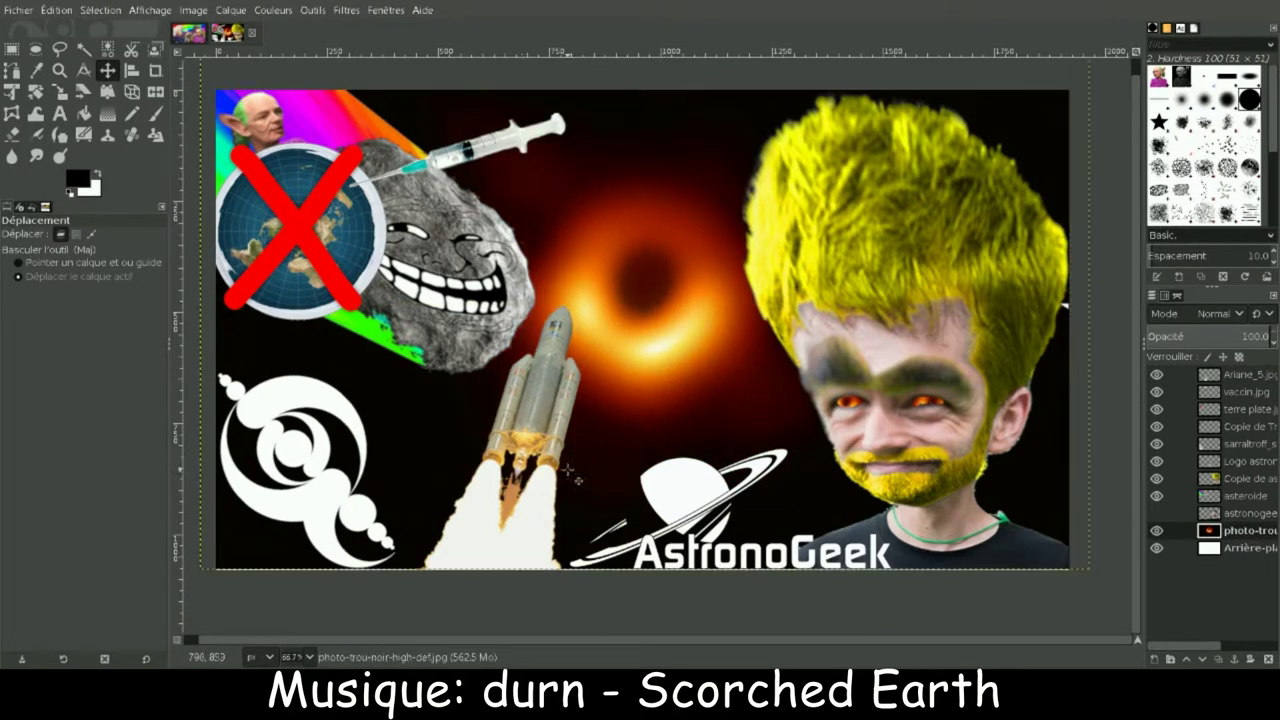
Step: Show the hidden astronogeek.png portrait and try mirroring it horizontally
click(1250, 513)
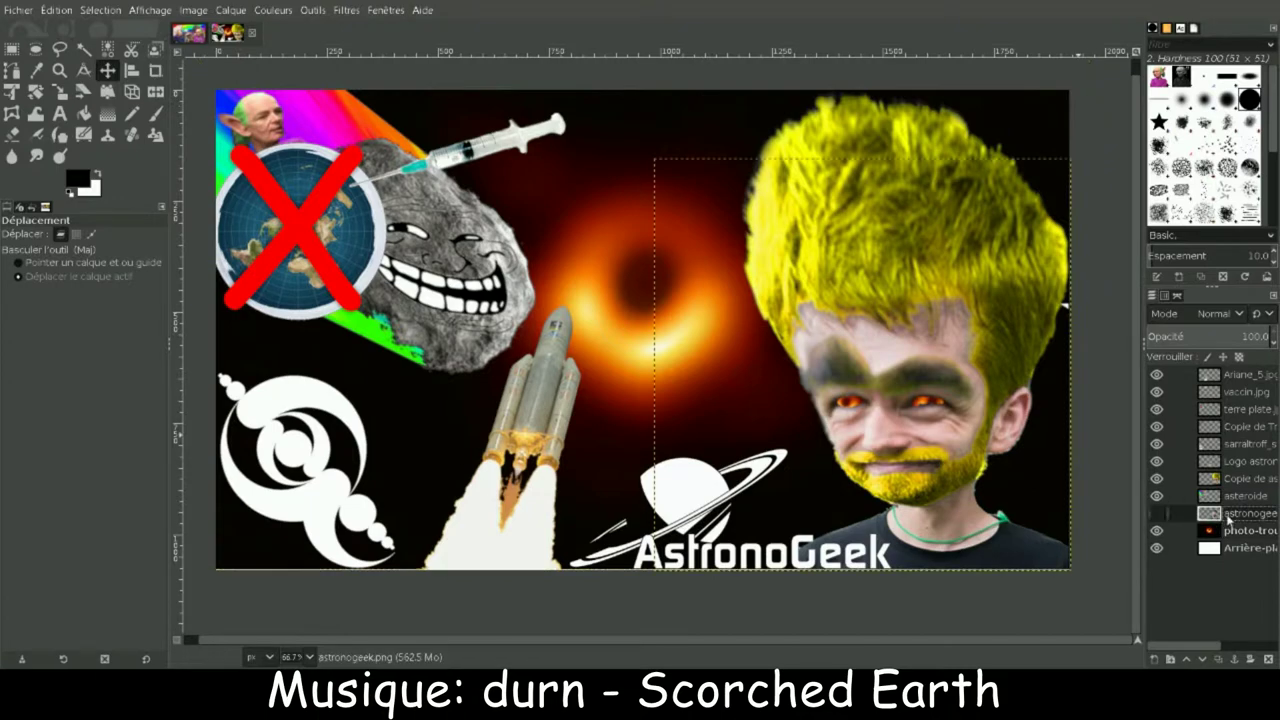
click(1157, 513)
key(shift+f)
click(637, 240)
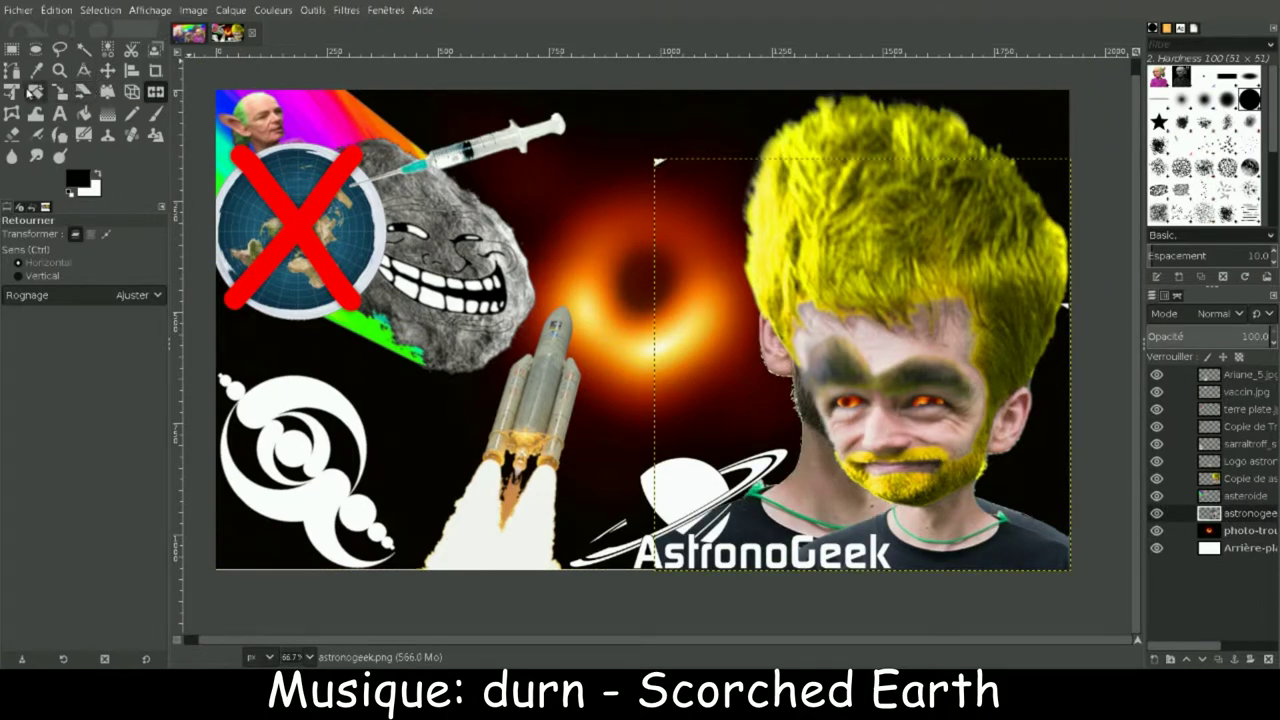
Step: Try the portrait scaled down between the lower-left logo and the rocket, and hide its layer again
key(m)
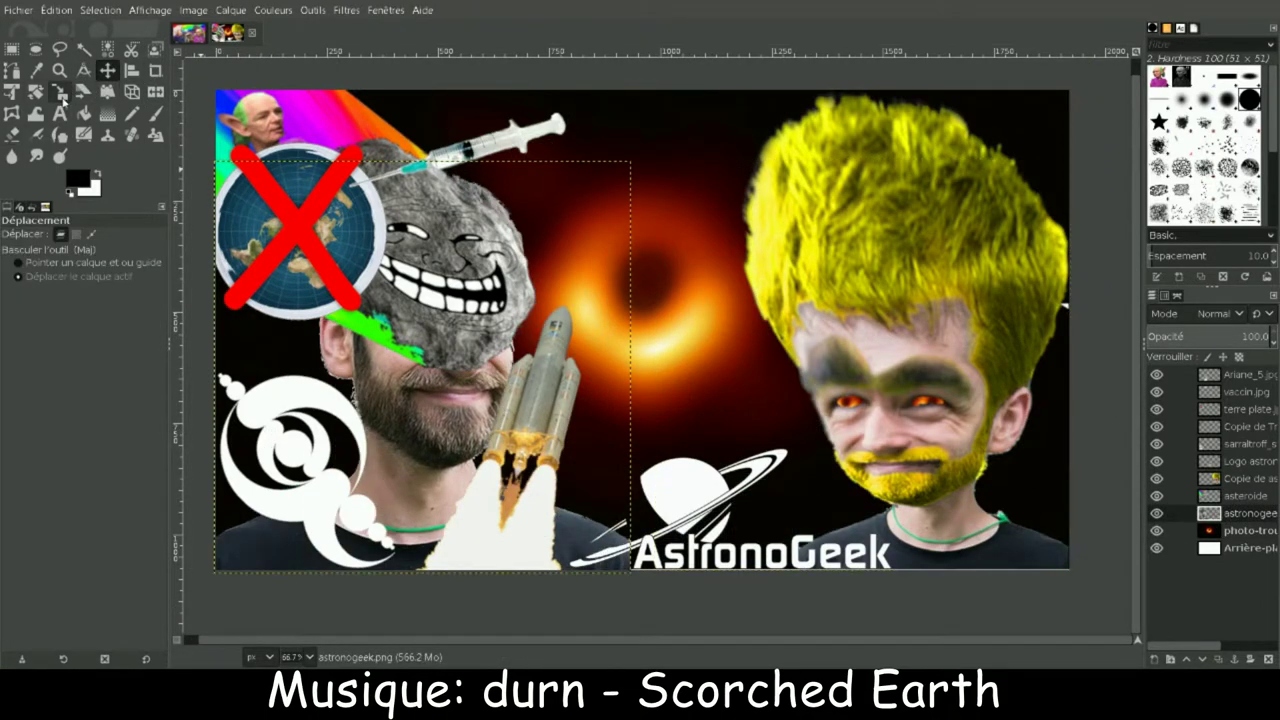
click(60, 91)
drag(630, 162, 452, 337)
key(Return)
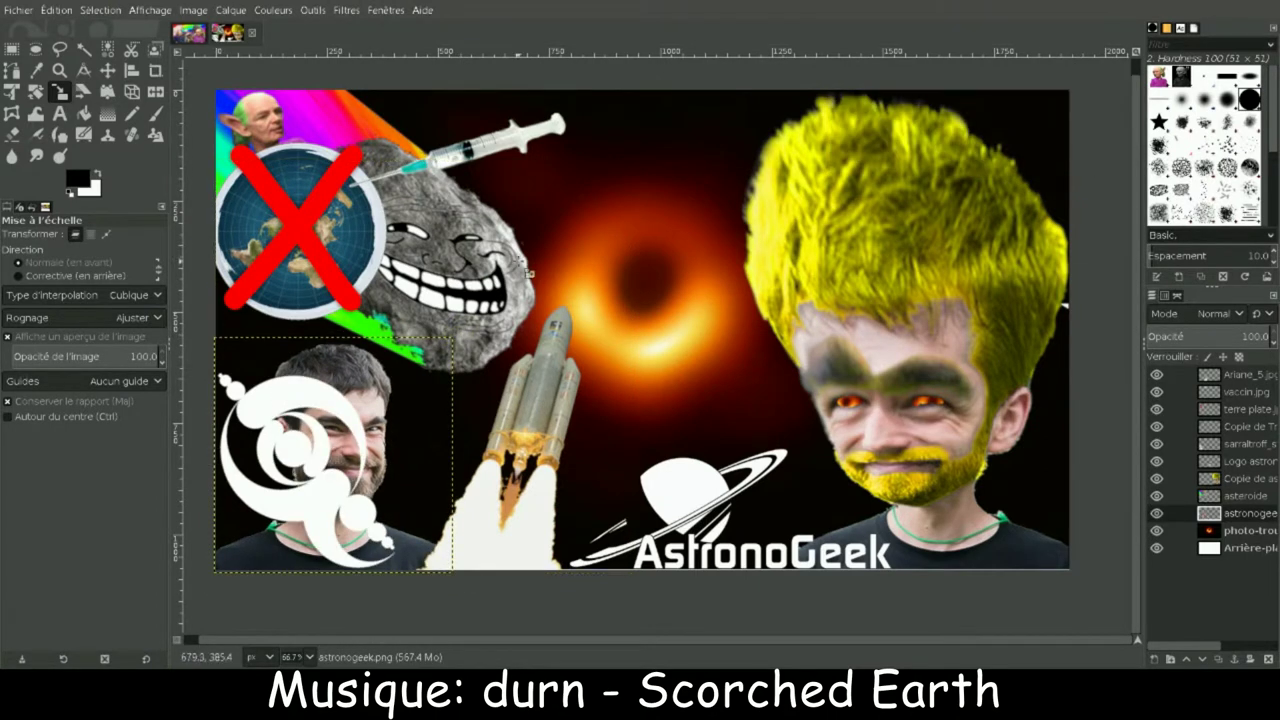
key(m)
drag(364, 472, 417, 468)
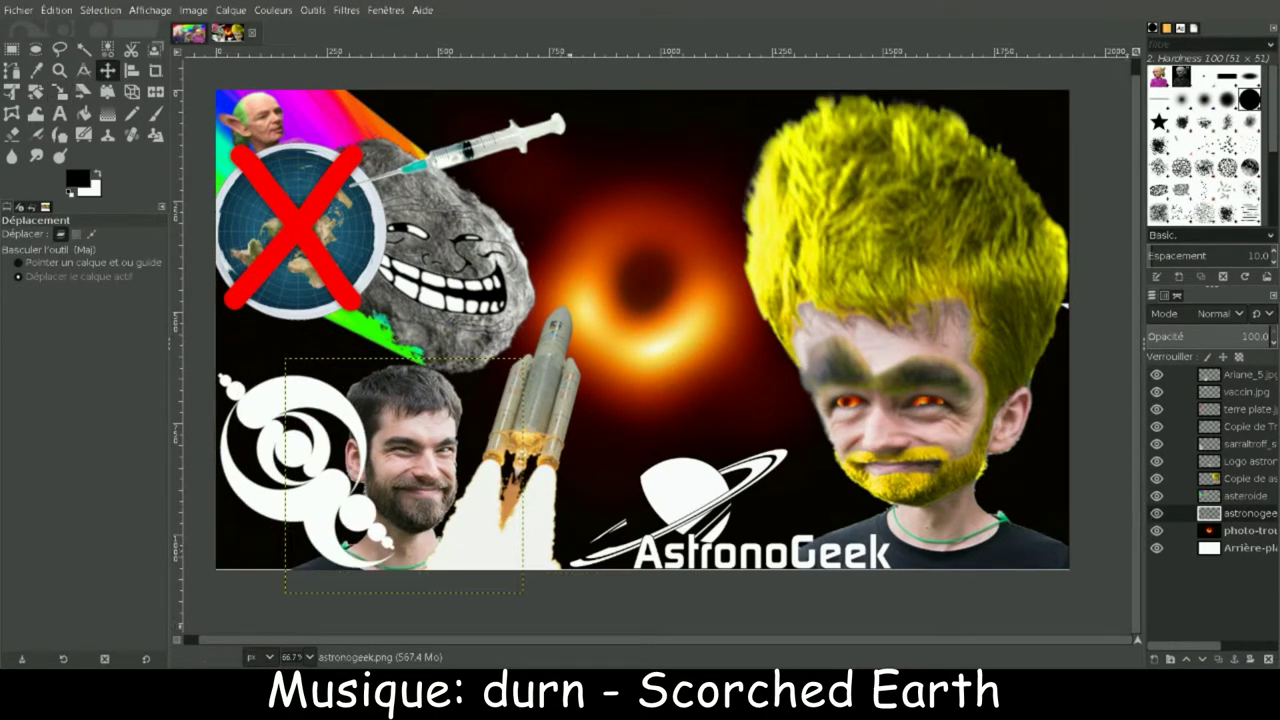
click(1157, 513)
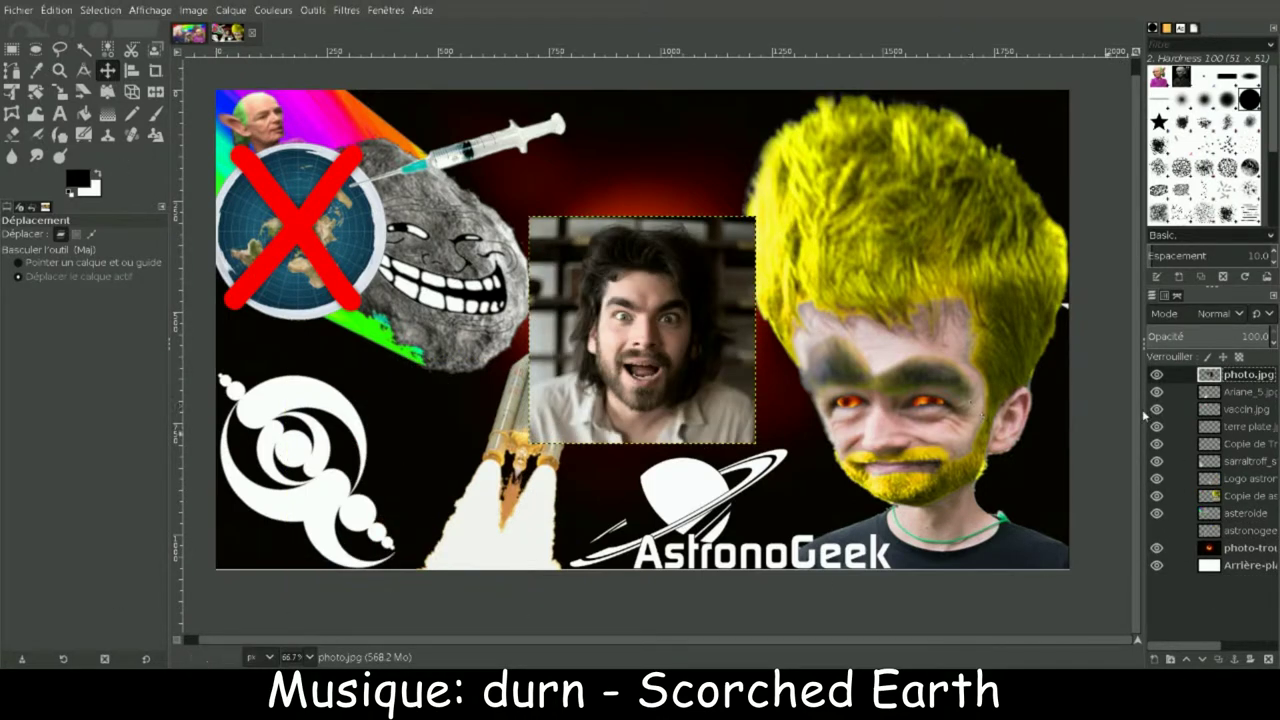
Step: Move the photo.jpg portrait up beside the syringe and erase its background on both sides of the man with a 135 px brush
drag(566, 217, 556, 115)
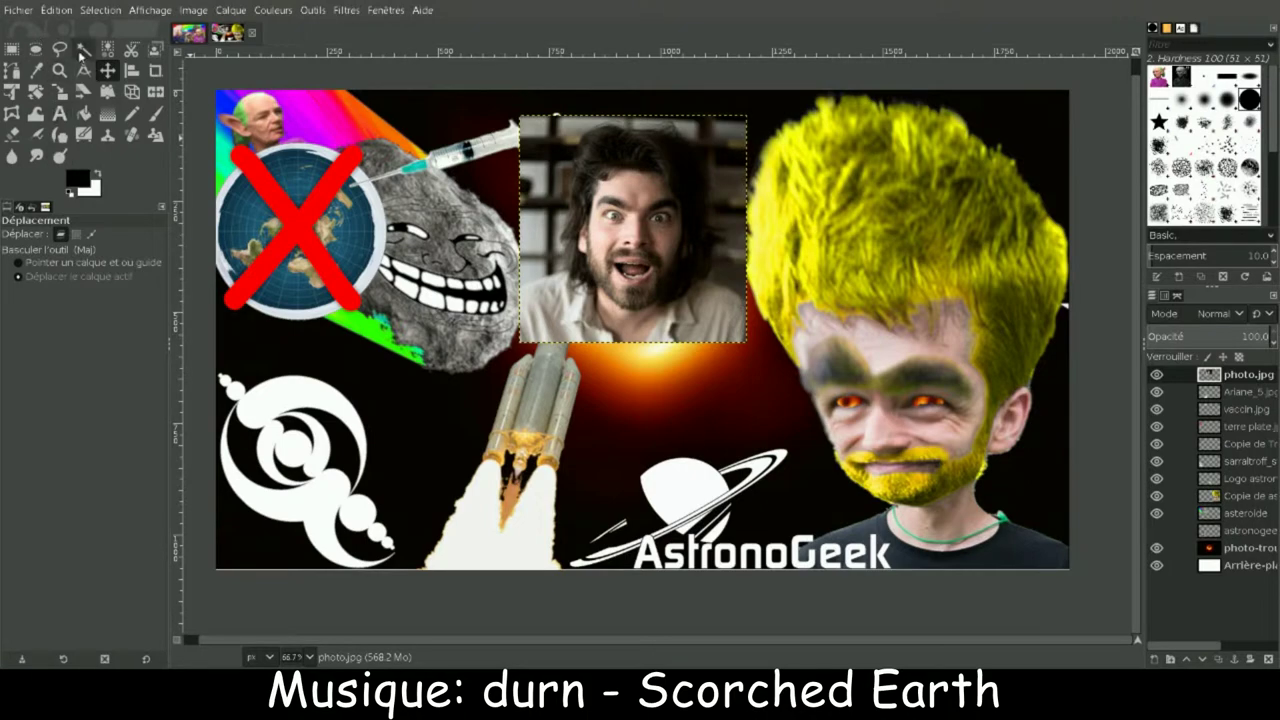
click(59, 70)
key(plus)
key(plus)
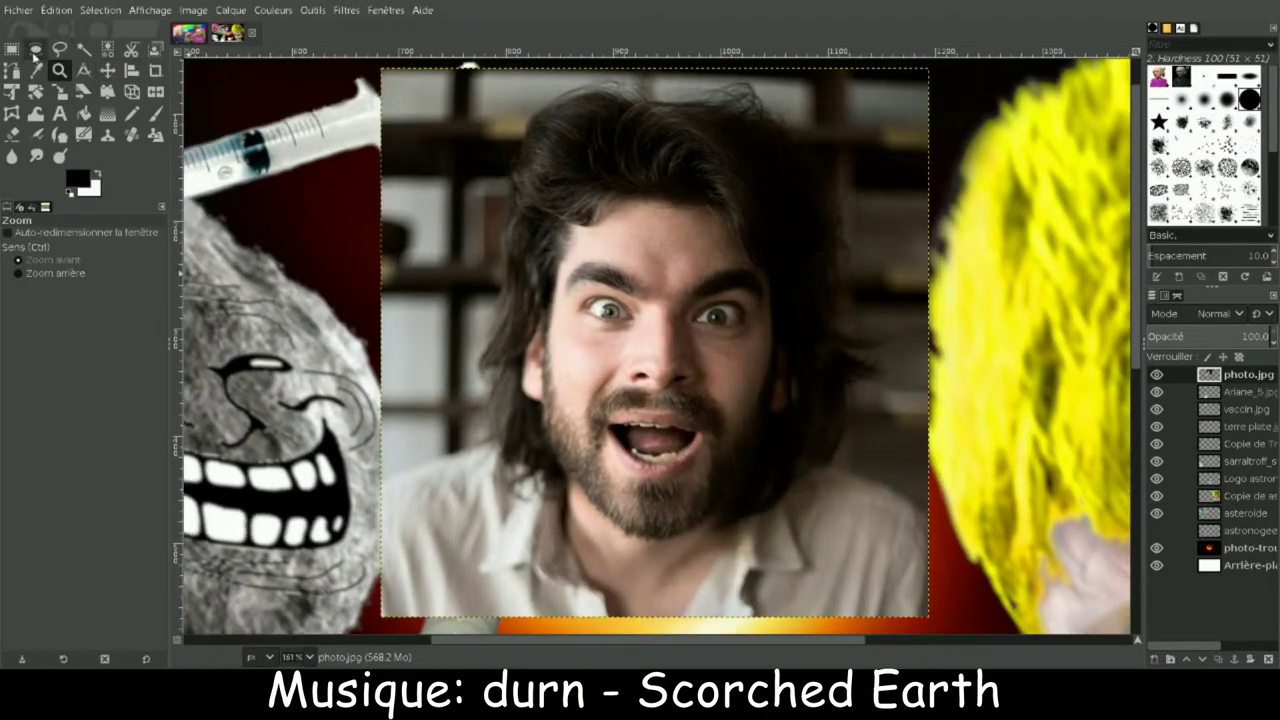
key(shift+e)
click(467, 72)
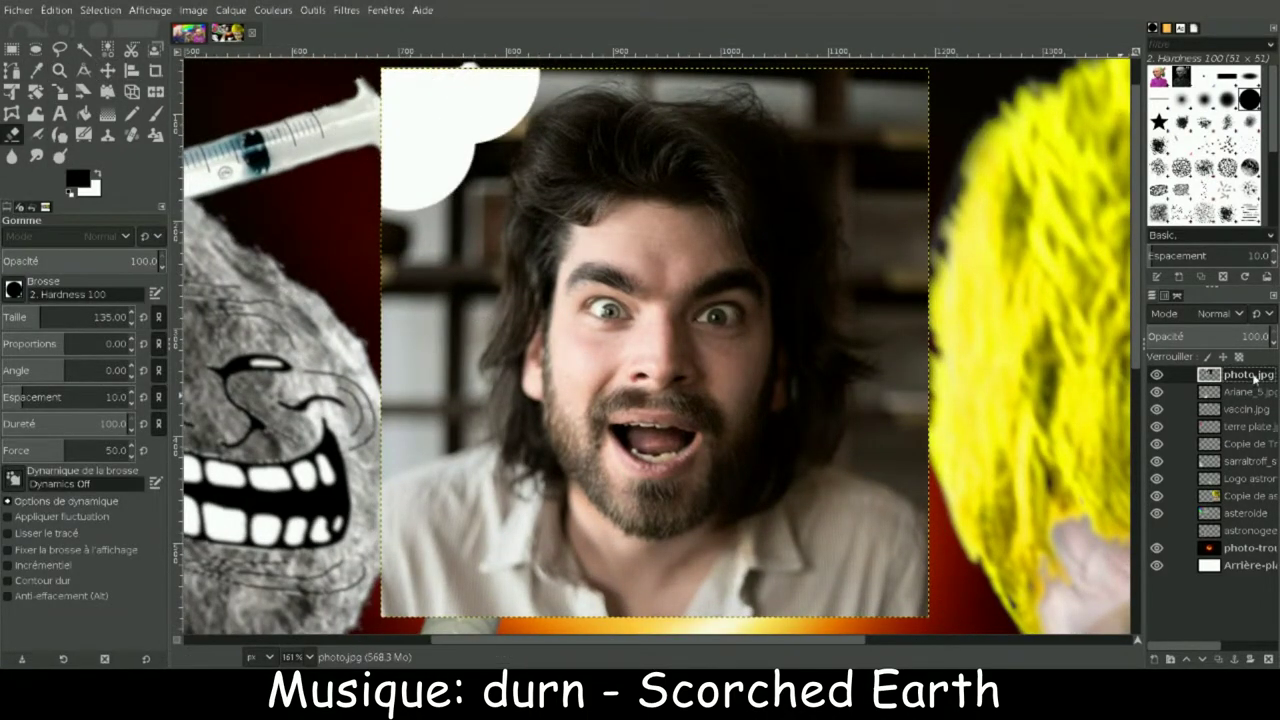
mouse_move(467, 72)
mouse_down()
mouse_move(418, 358)
mouse_move(430, 400)
mouse_up()
drag(875, 75, 905, 425)
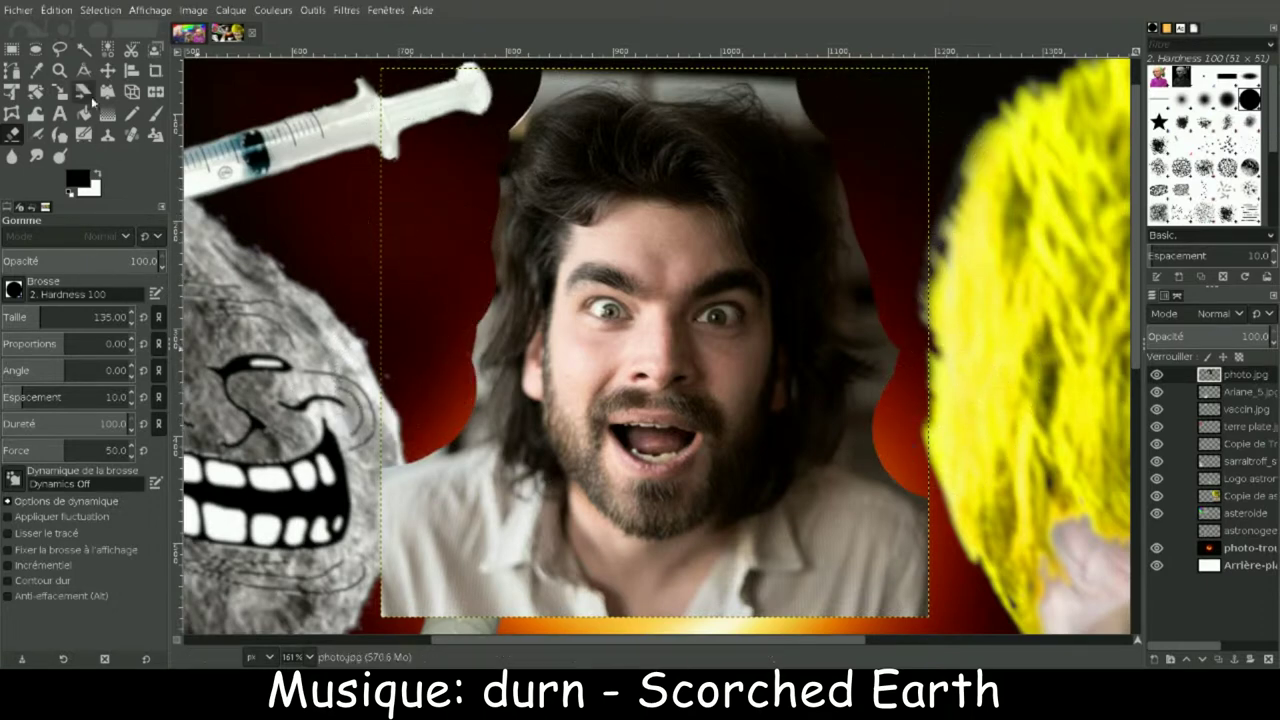
Step: Fuzzy-select and delete the remaining background around the man's hair, and clean the outline with a softer 51 px eraser, Hardness 075
key(u)
drag(563, 98, 518, 140)
key(Delete)
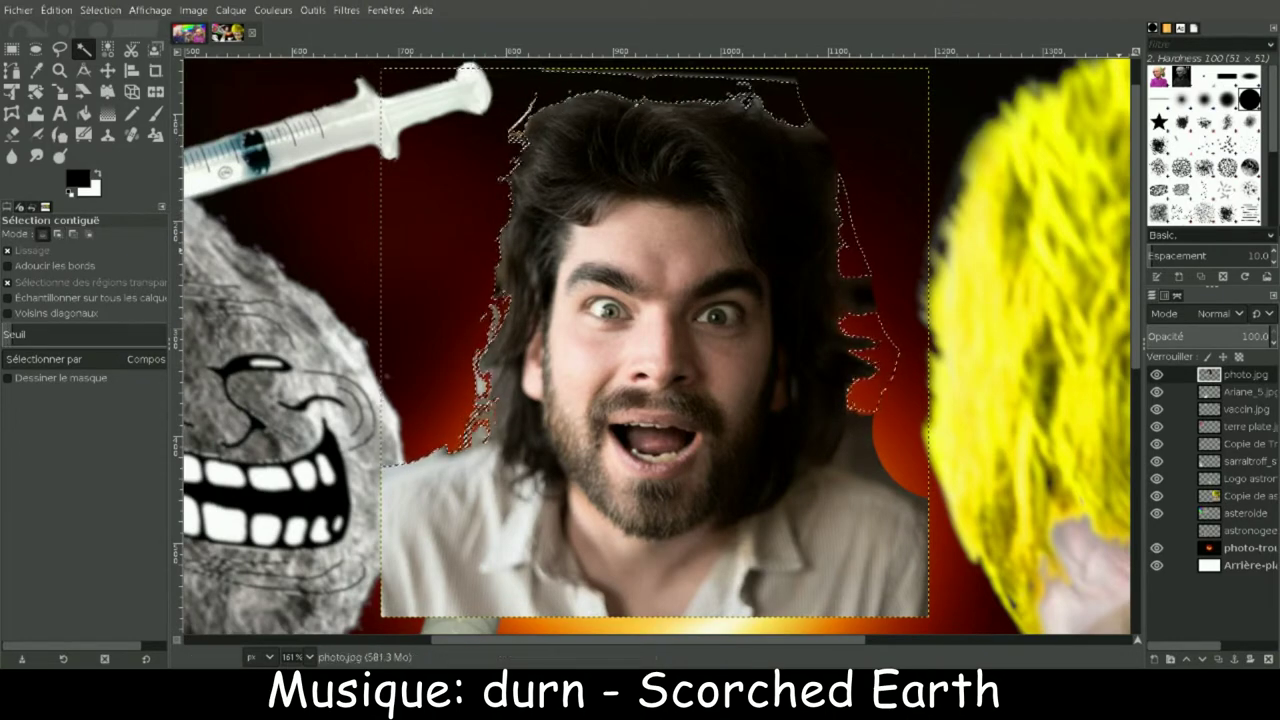
key(shift+e)
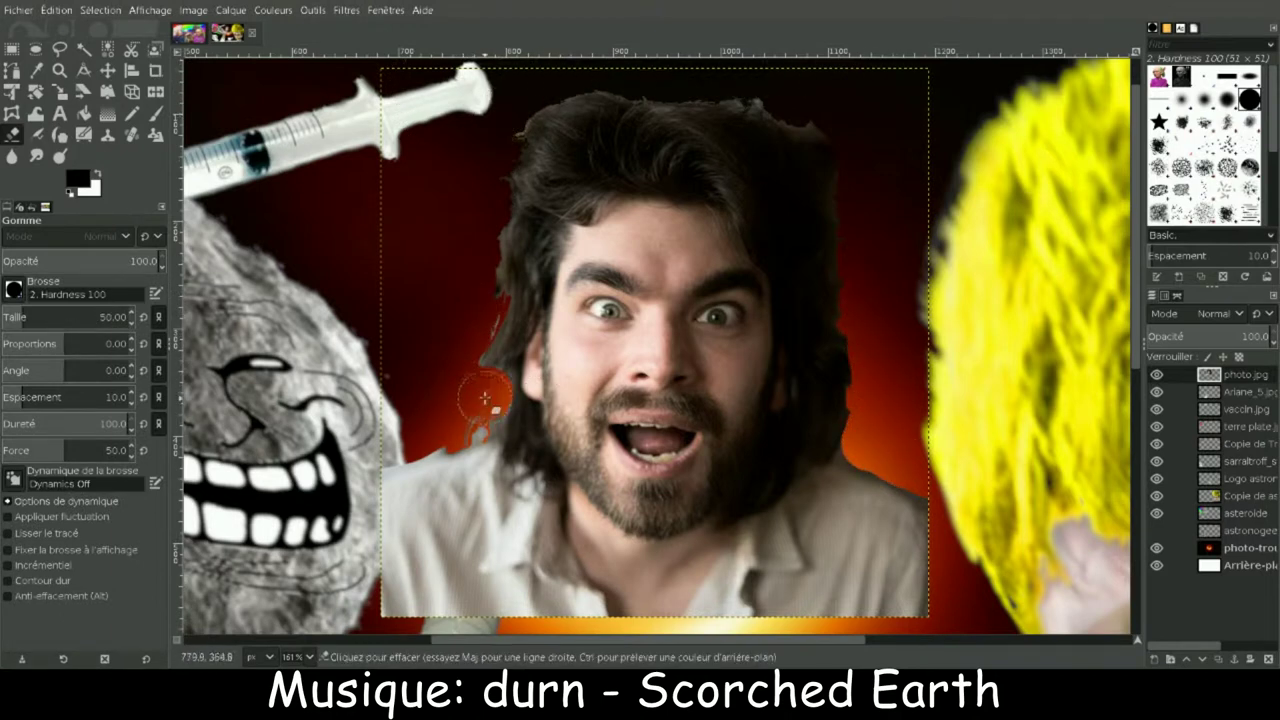
key(comma)
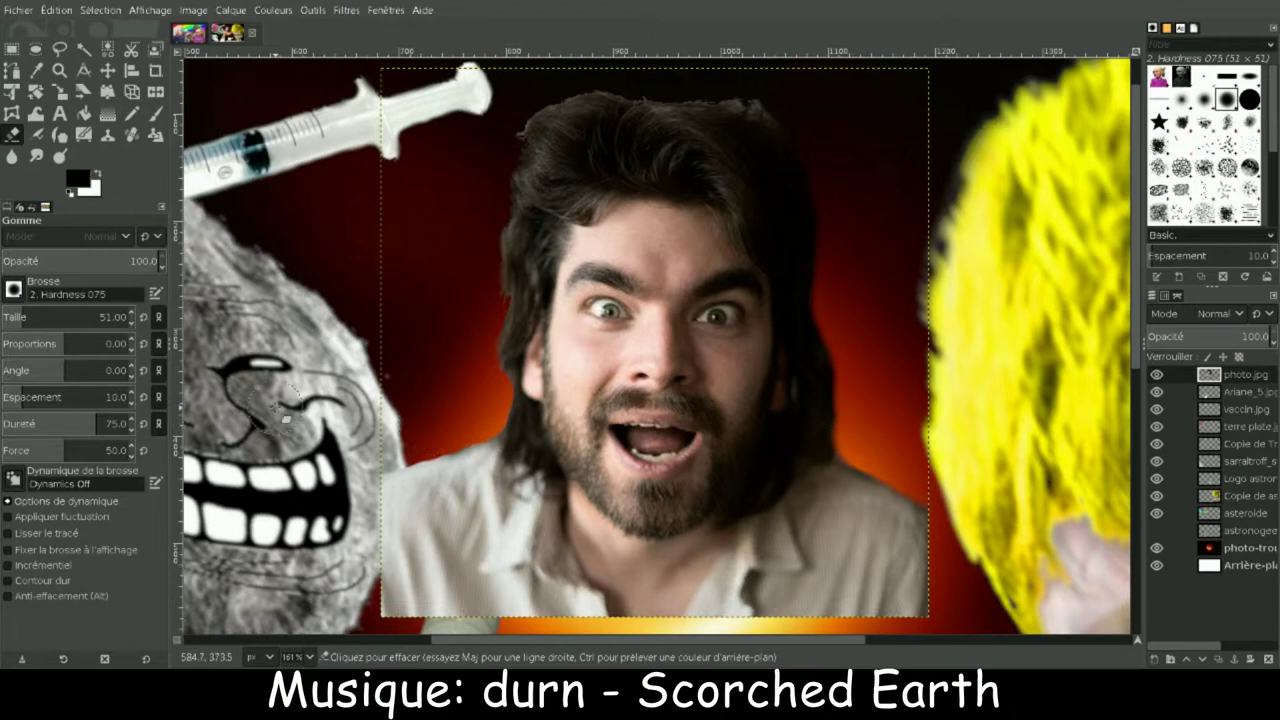
Step: Move the cut-out man between the lower-left logo and the rocket, placing his layer directly above the black hole backdrop, and save
key(m)
key(shift+ctrl+j)
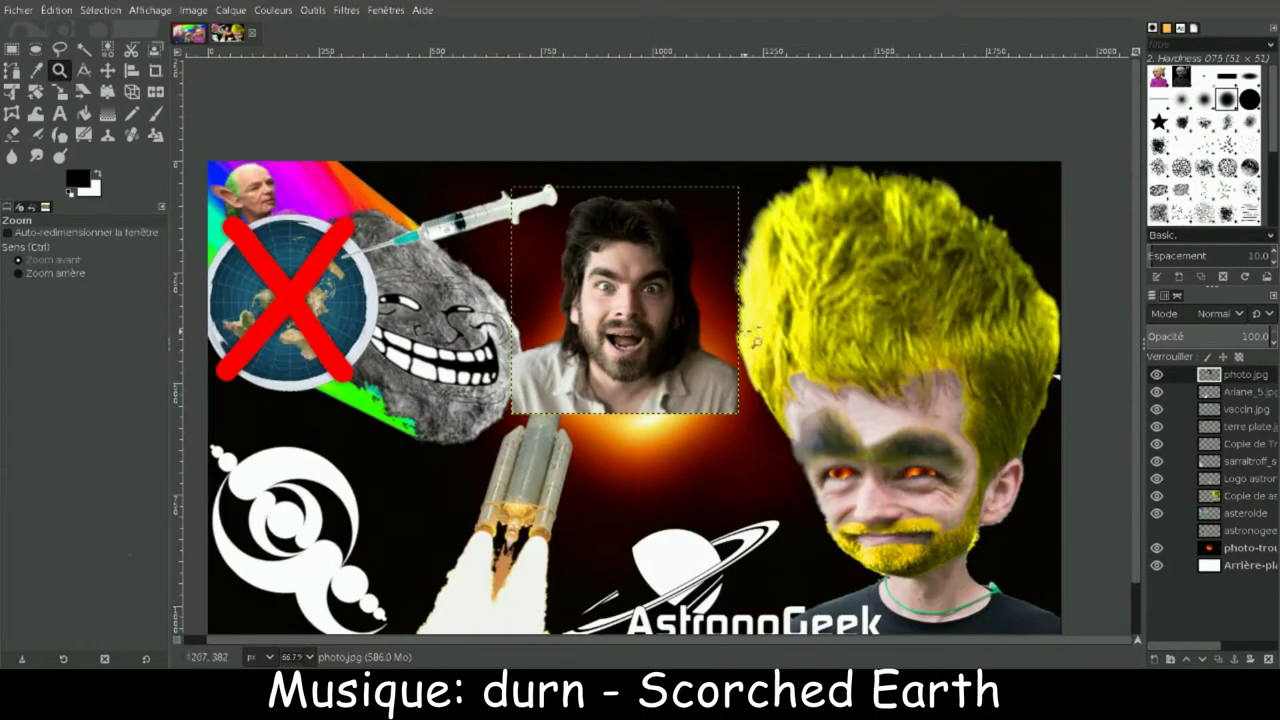
drag(650, 351, 425, 585)
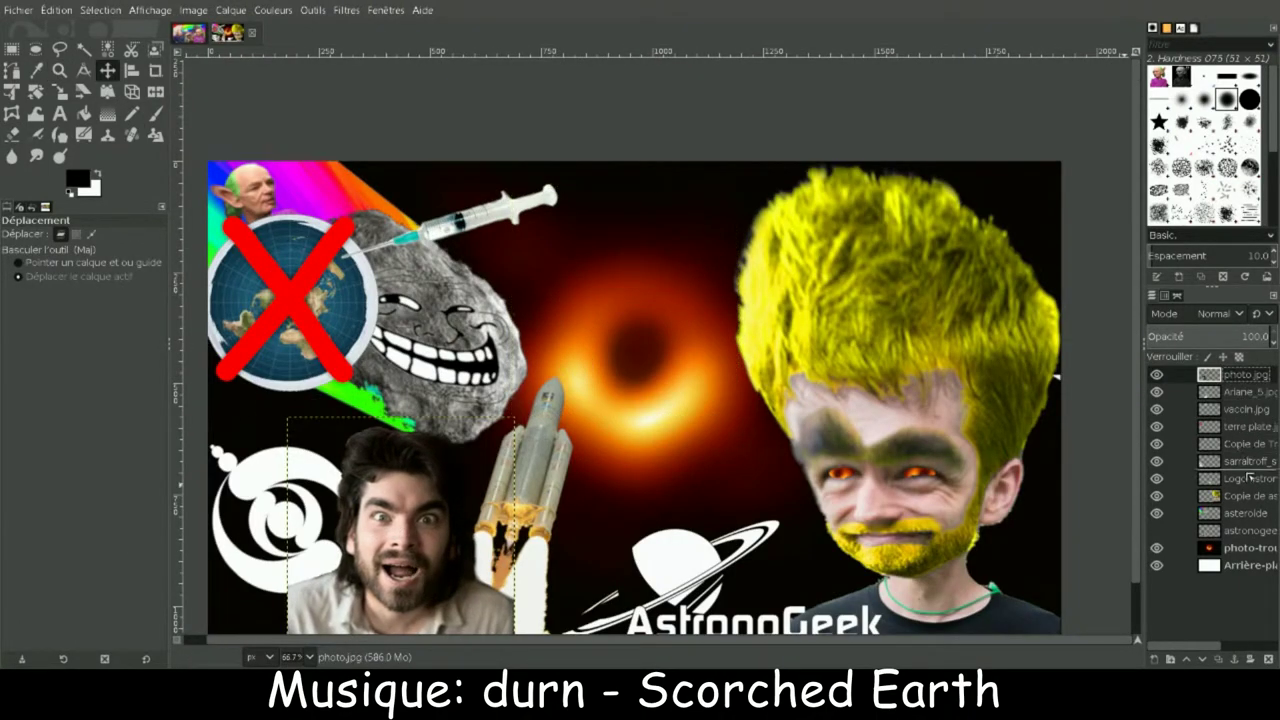
drag(1253, 535, 1256, 547)
key(ctrl+s)
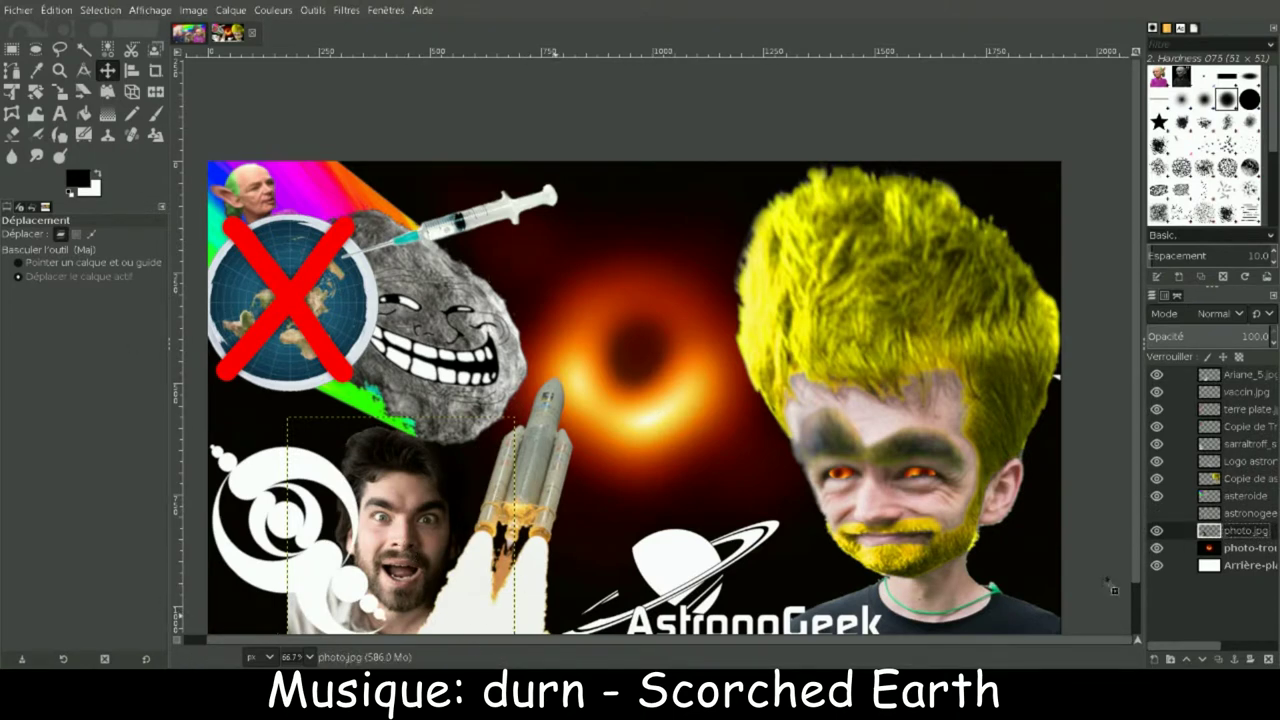
Step: Add black-ufo.png as the top layer and fill its black shapes with white
drag(1113, 590, 1210, 375)
key(shift+b)
key(x)
click(600, 428)
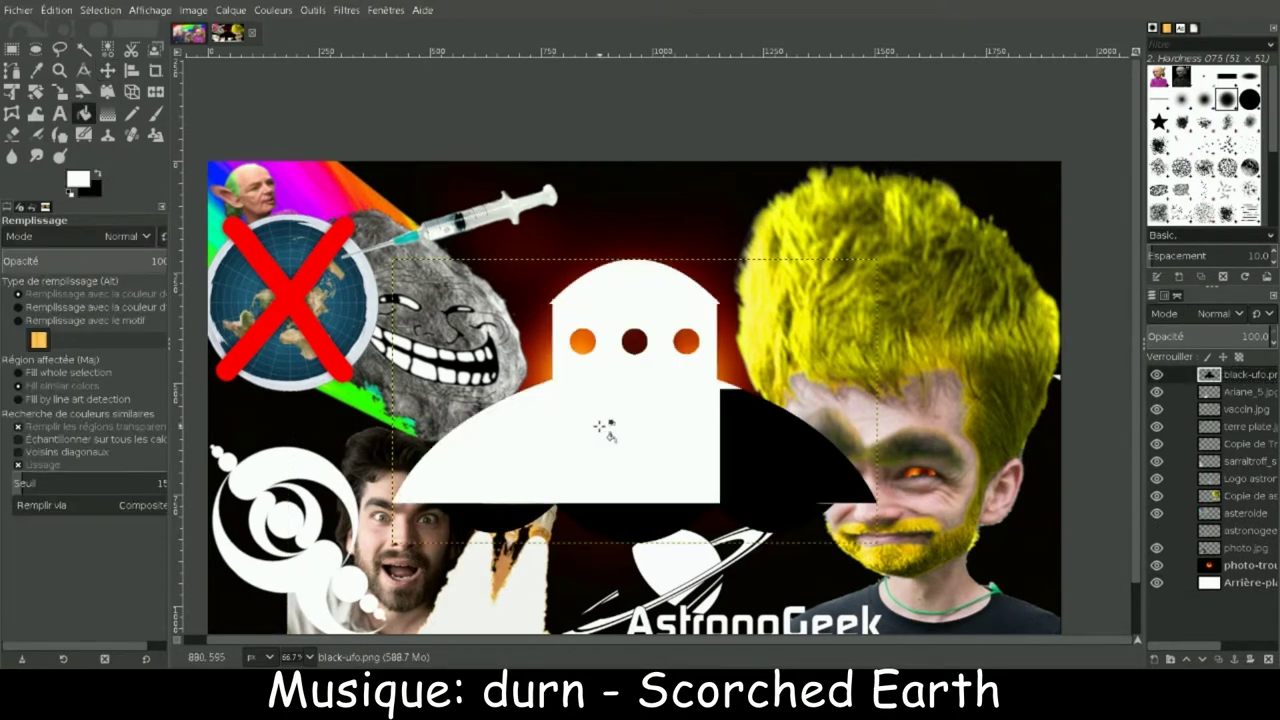
key(shift+r)
click(663, 429)
key(Escape)
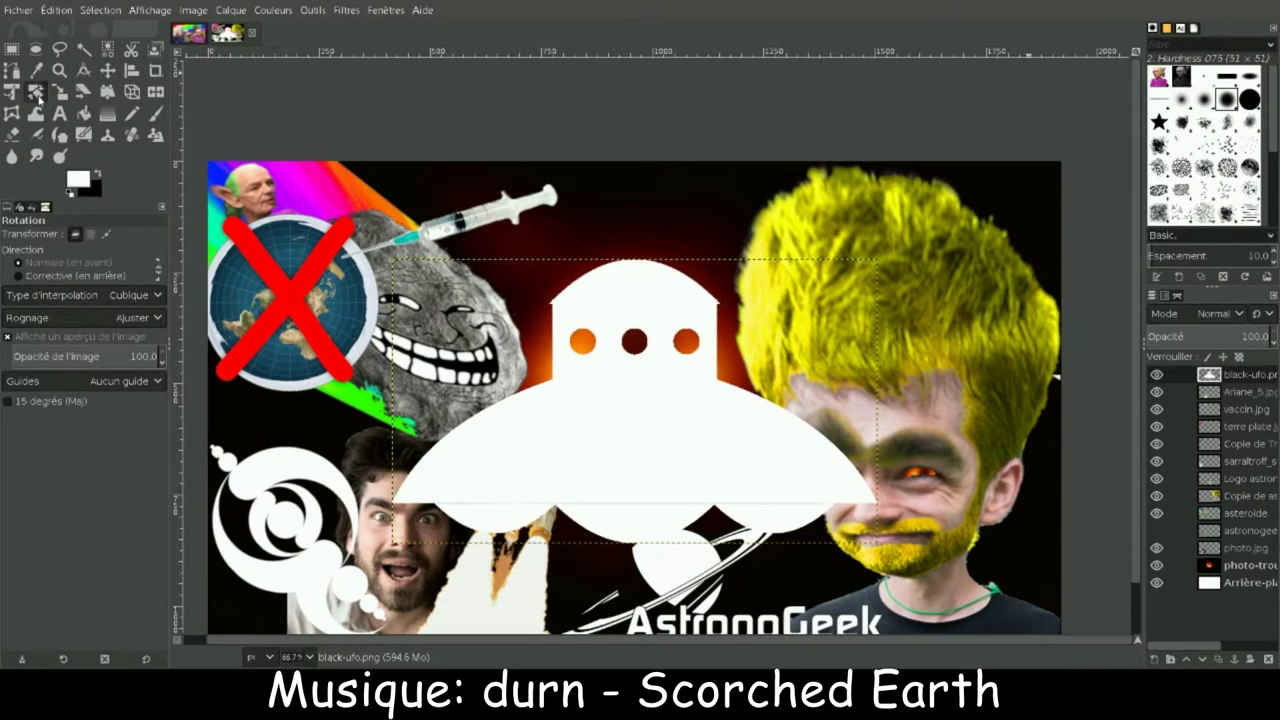
Step: Scale the white UFO to 300 px wide and move it just below the syringe
key(shift+s)
click(660, 440)
text(300)
key(Return)
key(m)
drag(460, 286, 610, 283)
Step: Rotate the UFO about 32 degrees clockwise and move it toward the asteroid's upper-right edge
key(shift+r)
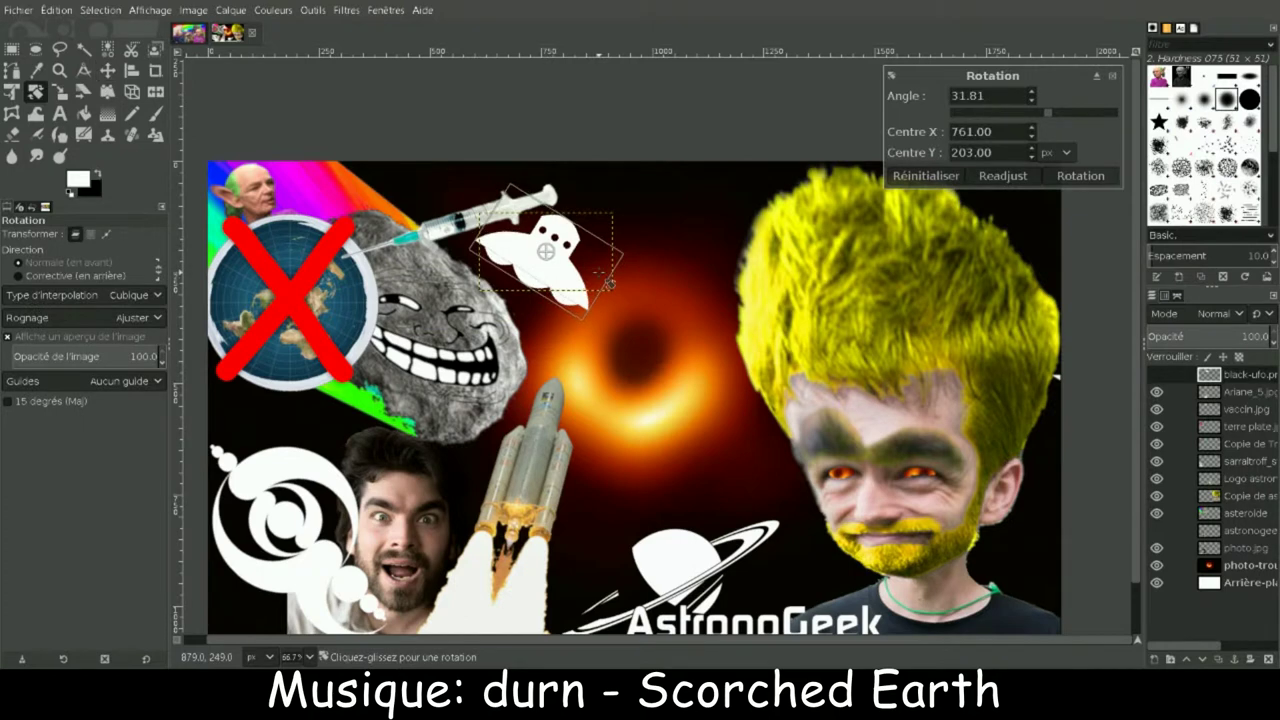
key(Return)
key(m)
drag(542, 255, 498, 258)
Step: Rotate the UFO back counter-clockwise by about 13 degrees for a gentler tilt
key(ctrl+z)
key(ctrl+z)
key(shift+r)
click(510, 260)
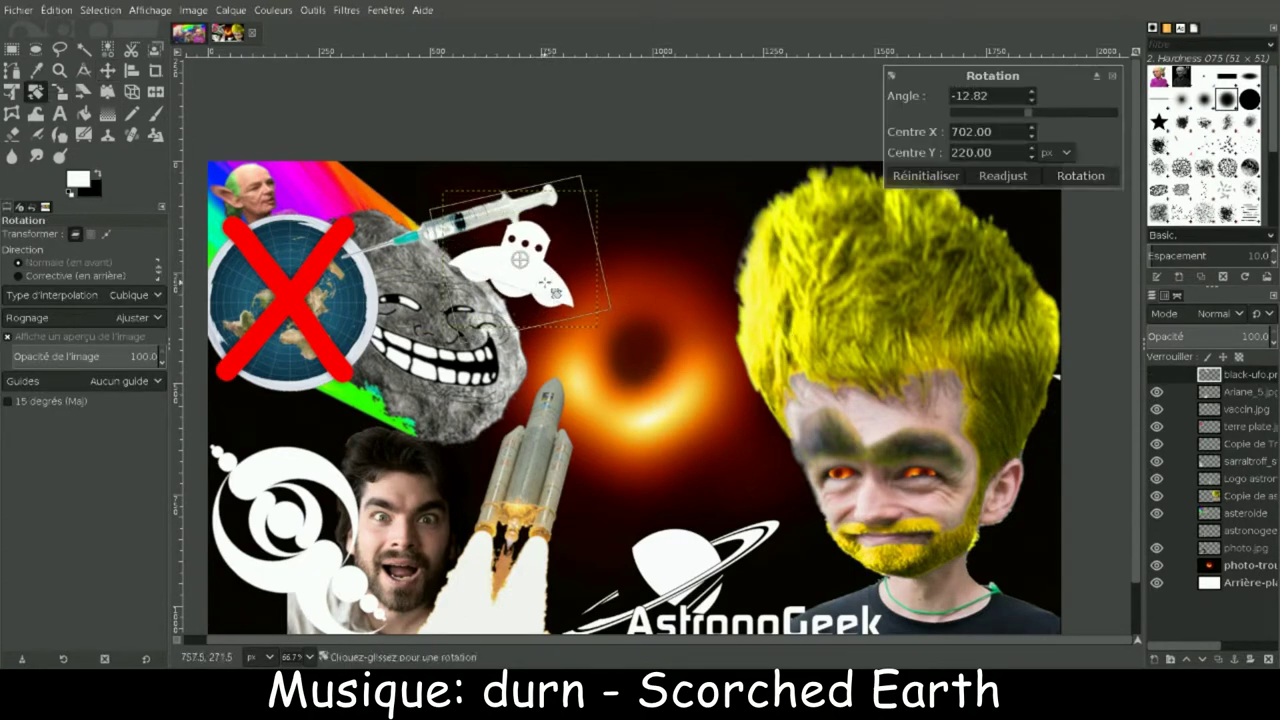
key(Escape)
Step: Lower the UFO's layer to just above the black hole backdrop and tuck the UFO behind the asteroid's upper-right edge
drag(1257, 565, 1255, 558)
key(m)
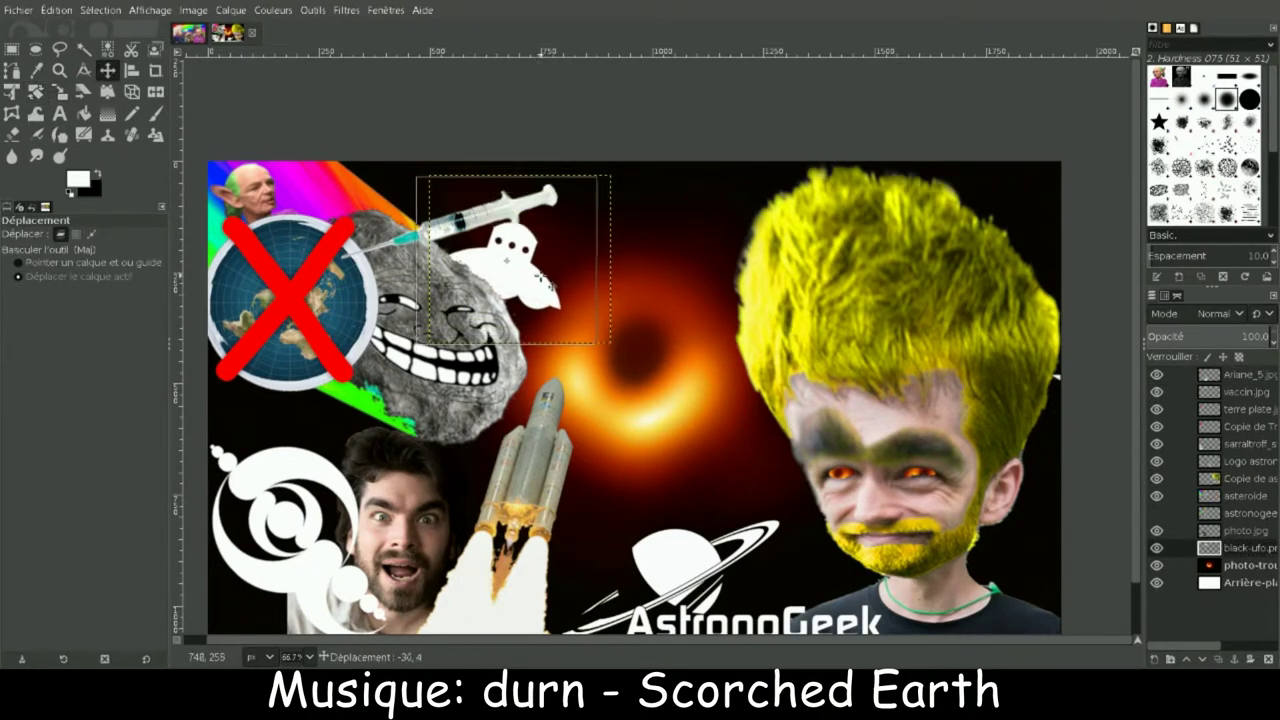
drag(476, 232, 476, 226)
click(505, 265)
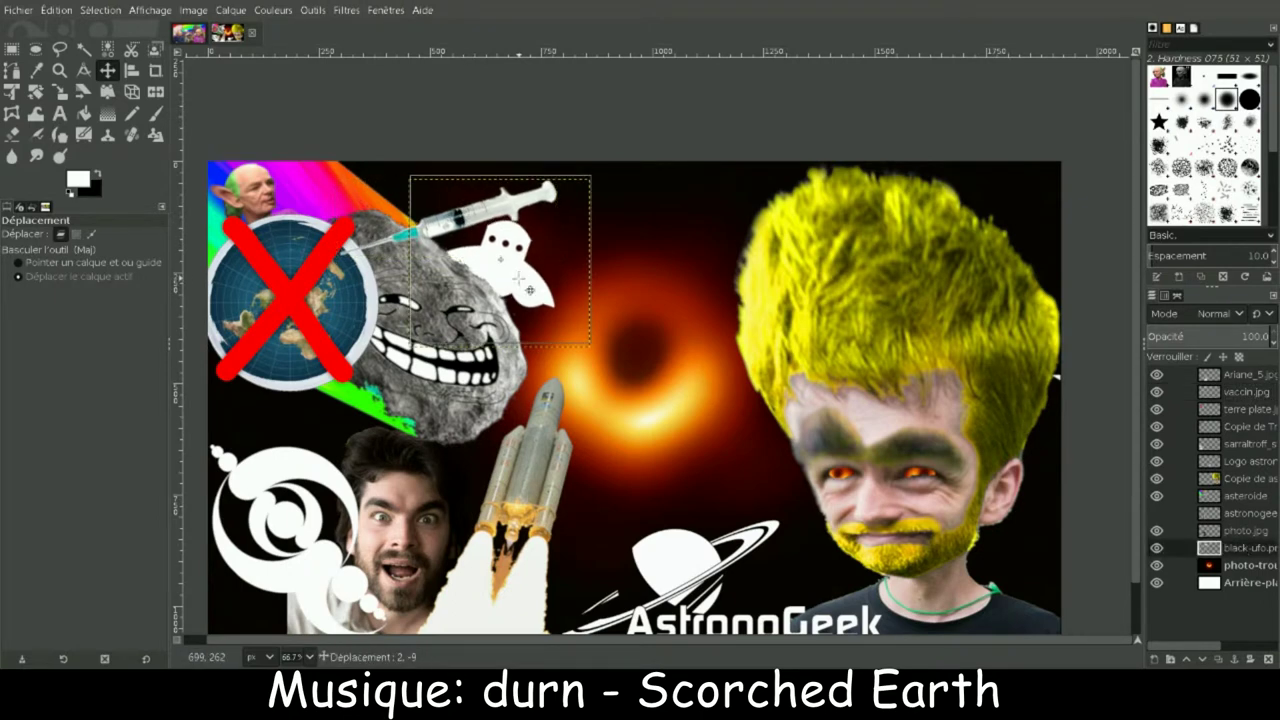
Step: Widen the layer list and rename the "Copie de Transformation" layer as "Gris Maux"
click(287, 505)
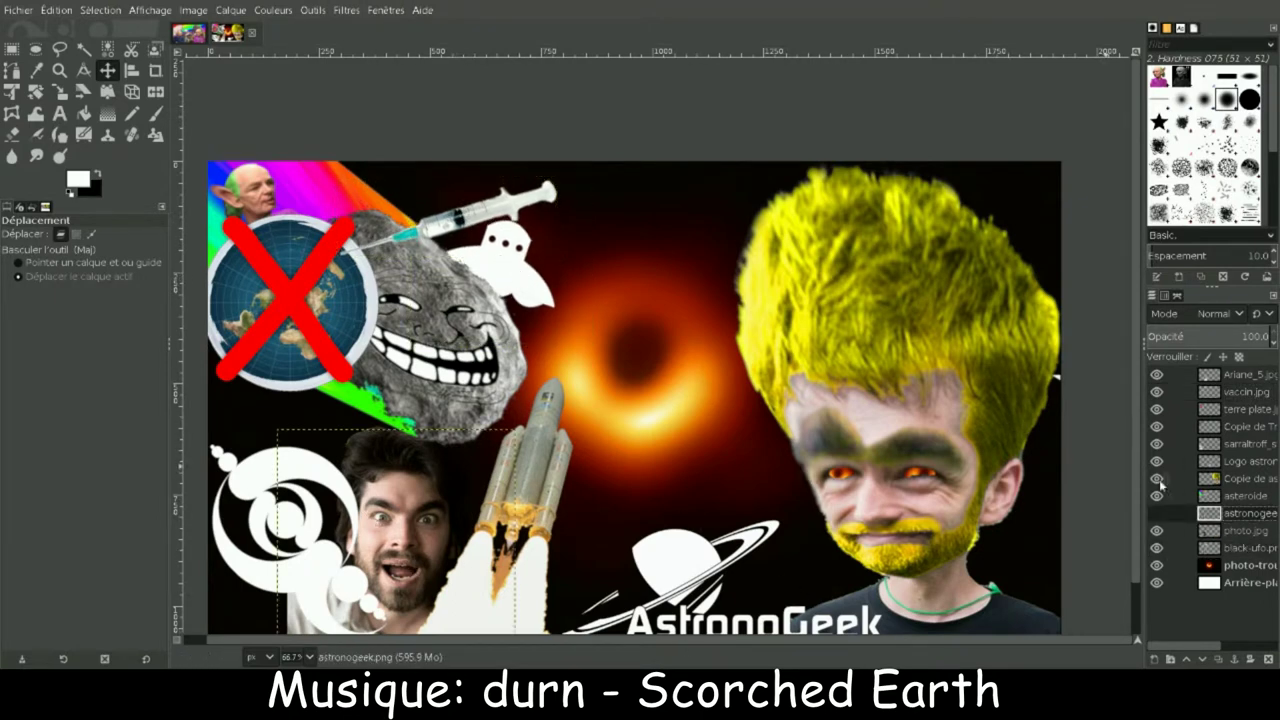
drag(1252, 510, 1249, 480)
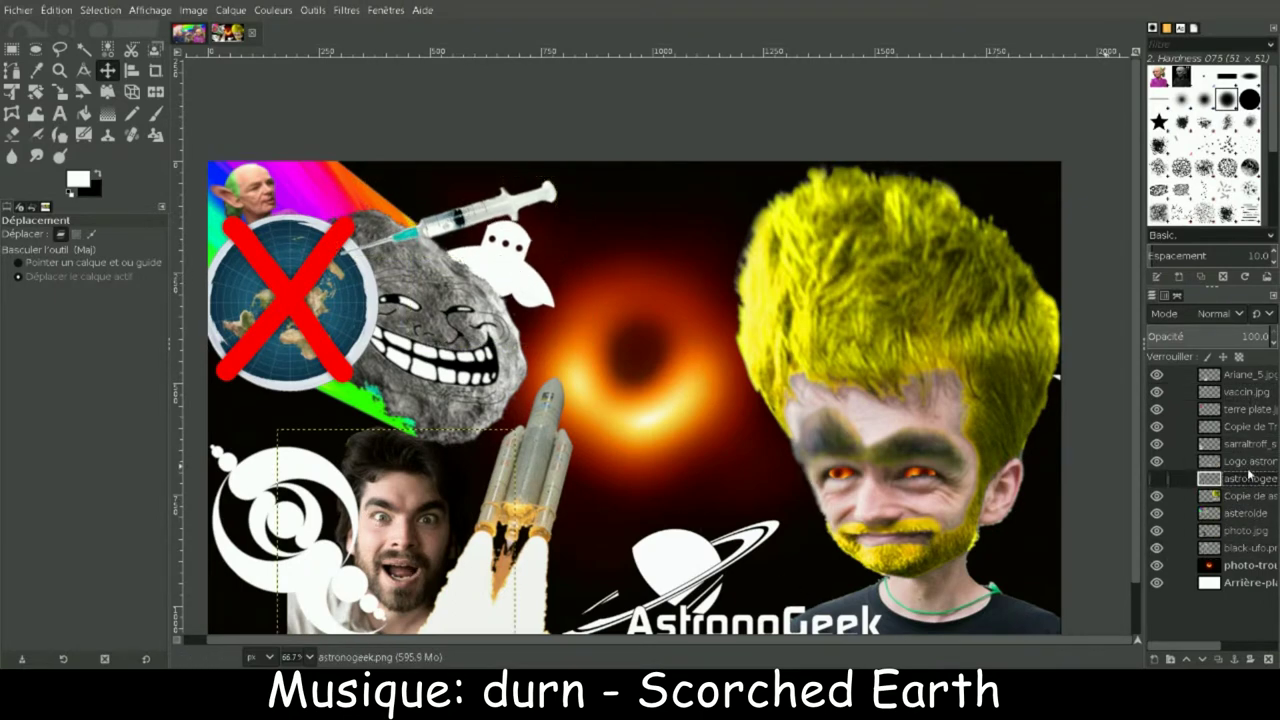
click(1246, 462)
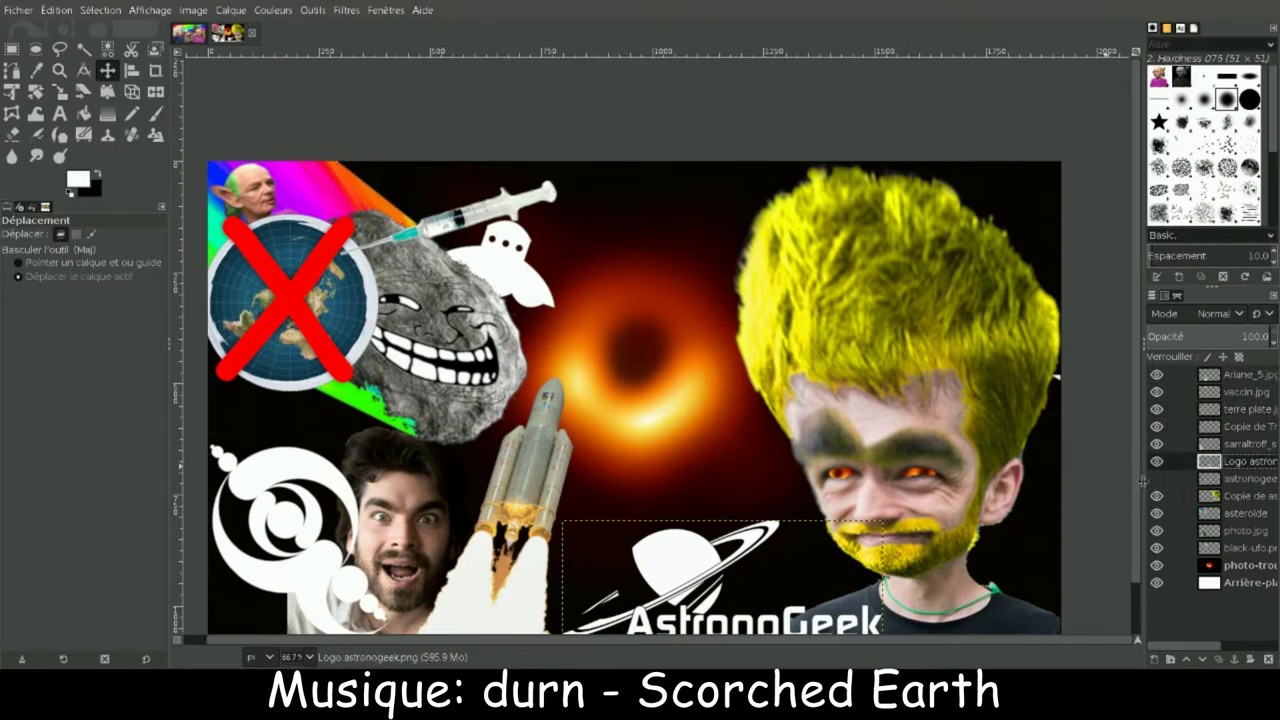
drag(1143, 483, 1113, 484)
click(1234, 428)
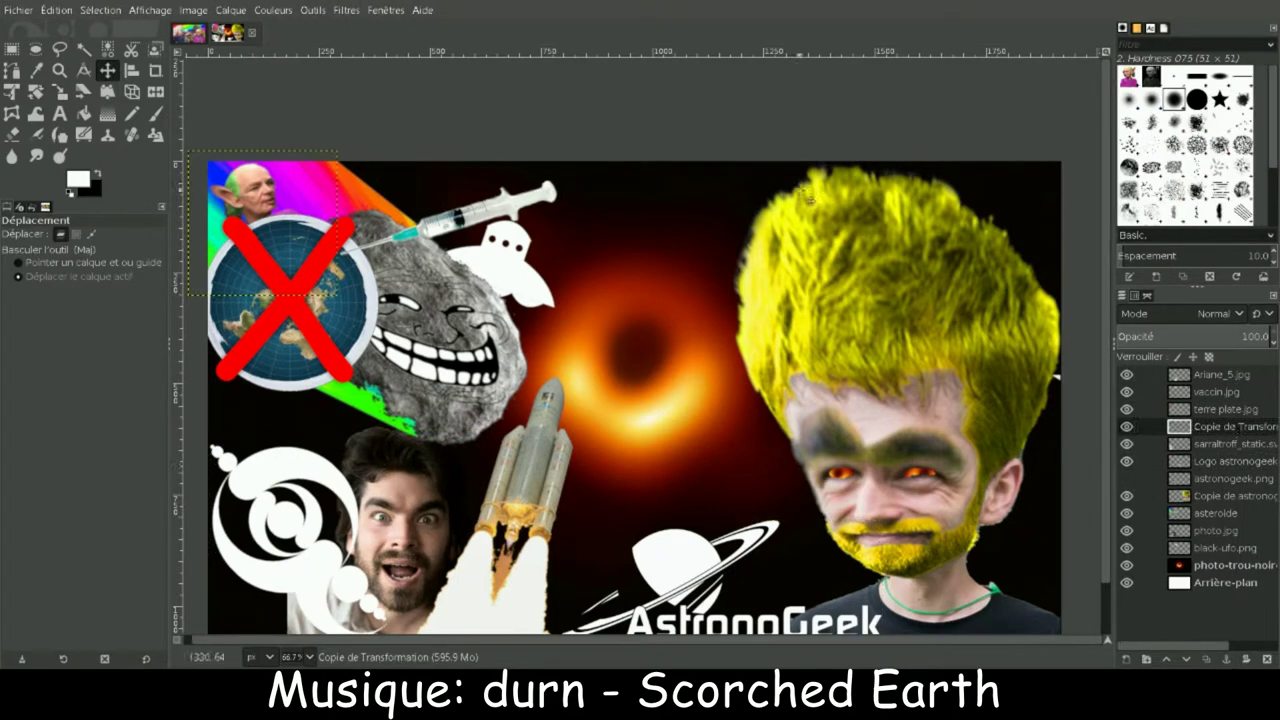
Step: Reorder the layers with sarraltroff_static.svg on top, photo.jpg directly below Ariane_5.jpg, and astronogeek.png just above the black hole backdrop
click(1221, 446)
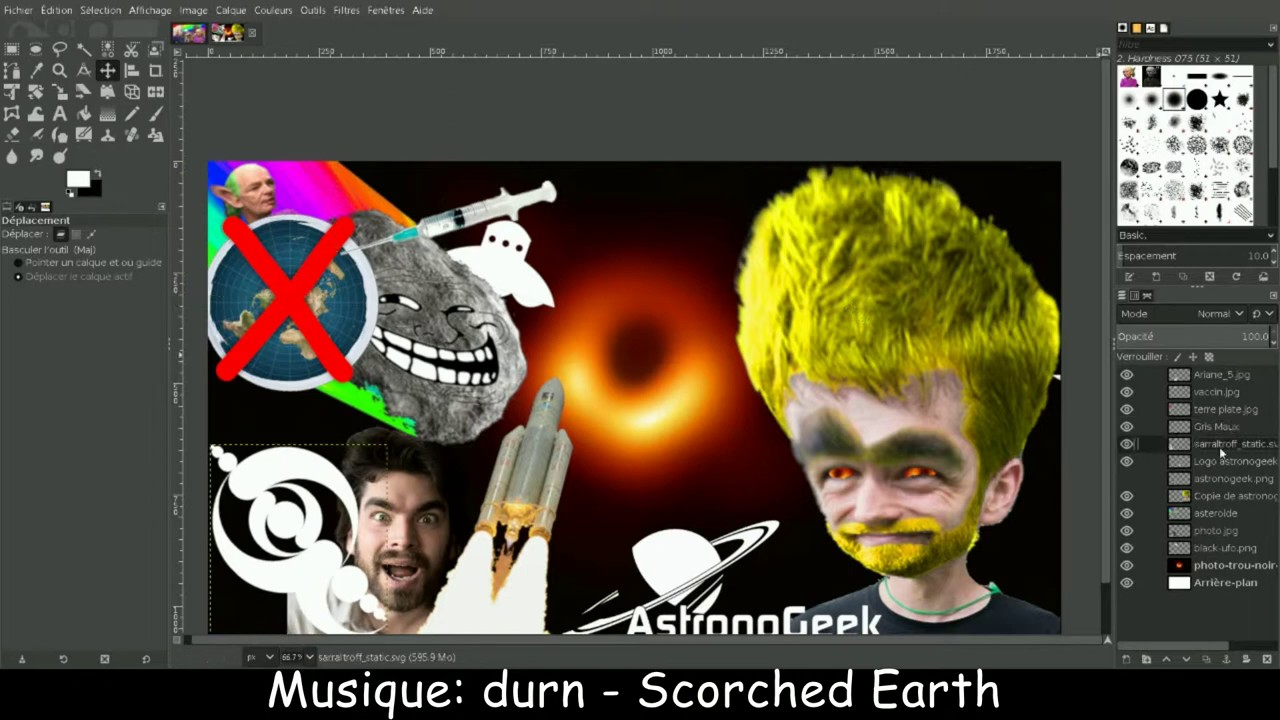
drag(1218, 374, 1218, 376)
drag(1225, 478, 1212, 405)
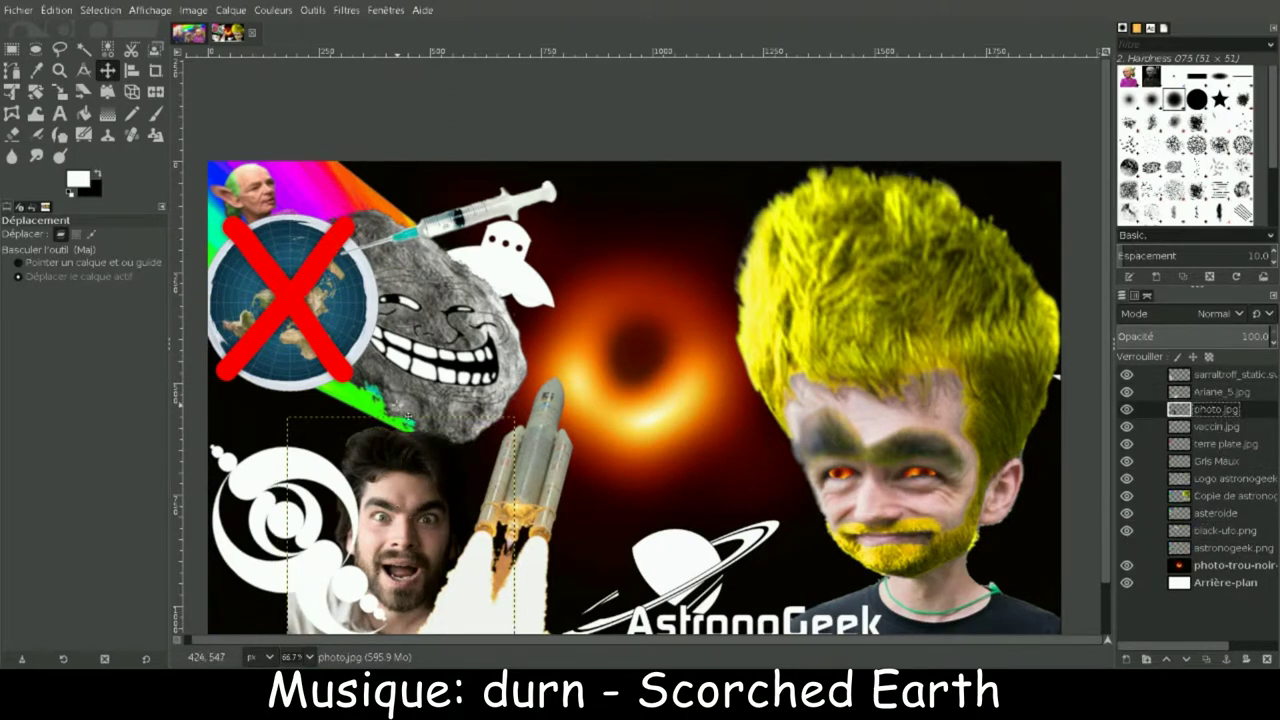
Step: Scale the photo.jpg man to 550 px wide and nudge him up and right between the logo and the rocket
click(60, 91)
click(400, 520)
triple_click(890, 96)
text(550)
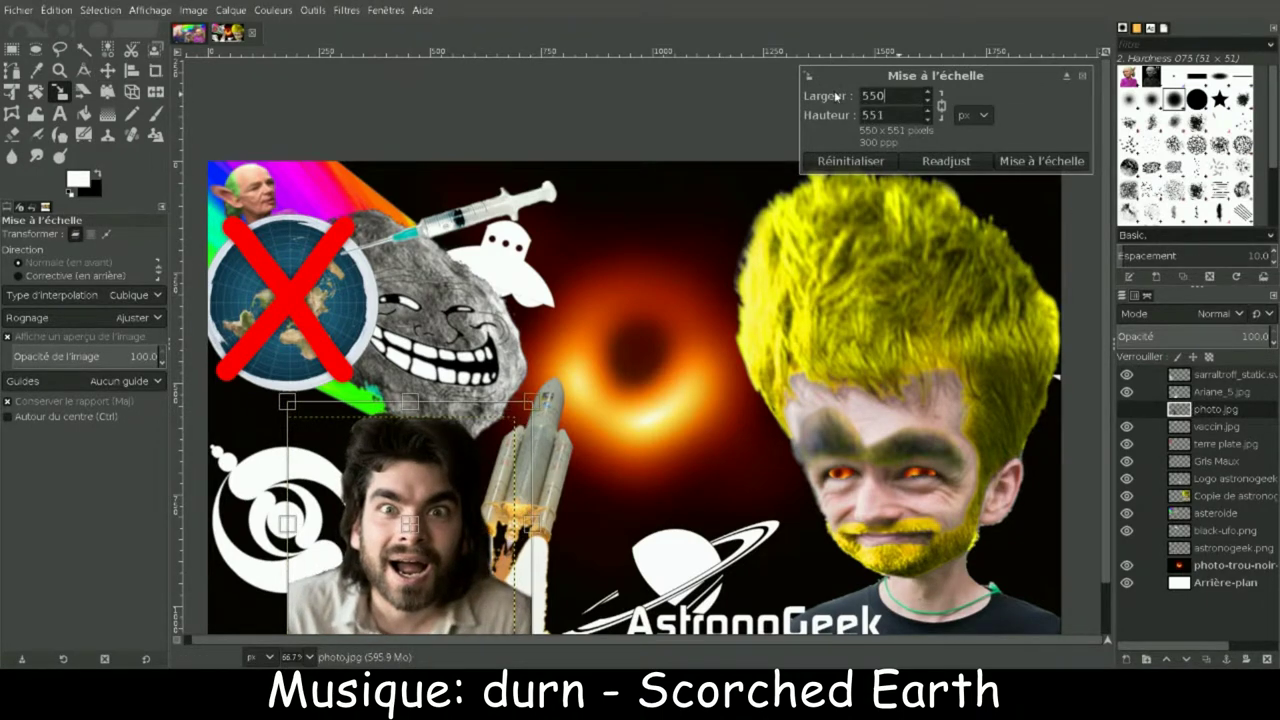
key(Return)
key(m)
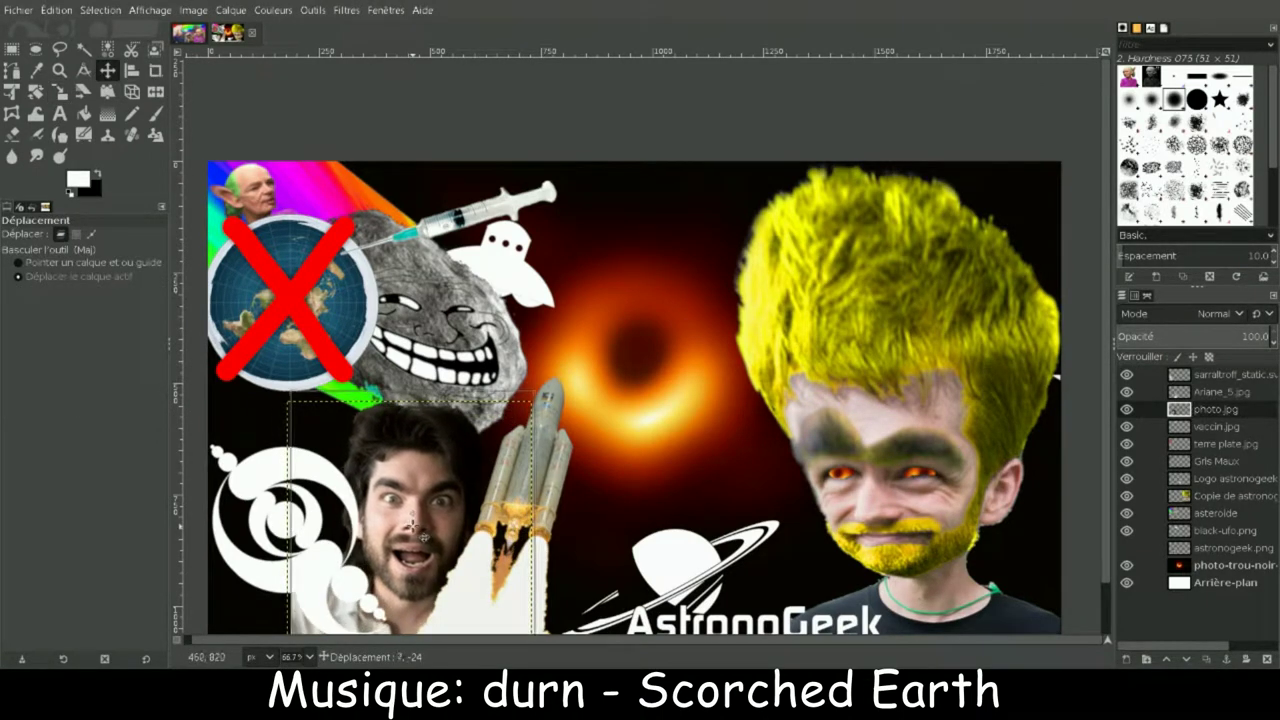
drag(253, 593, 257, 583)
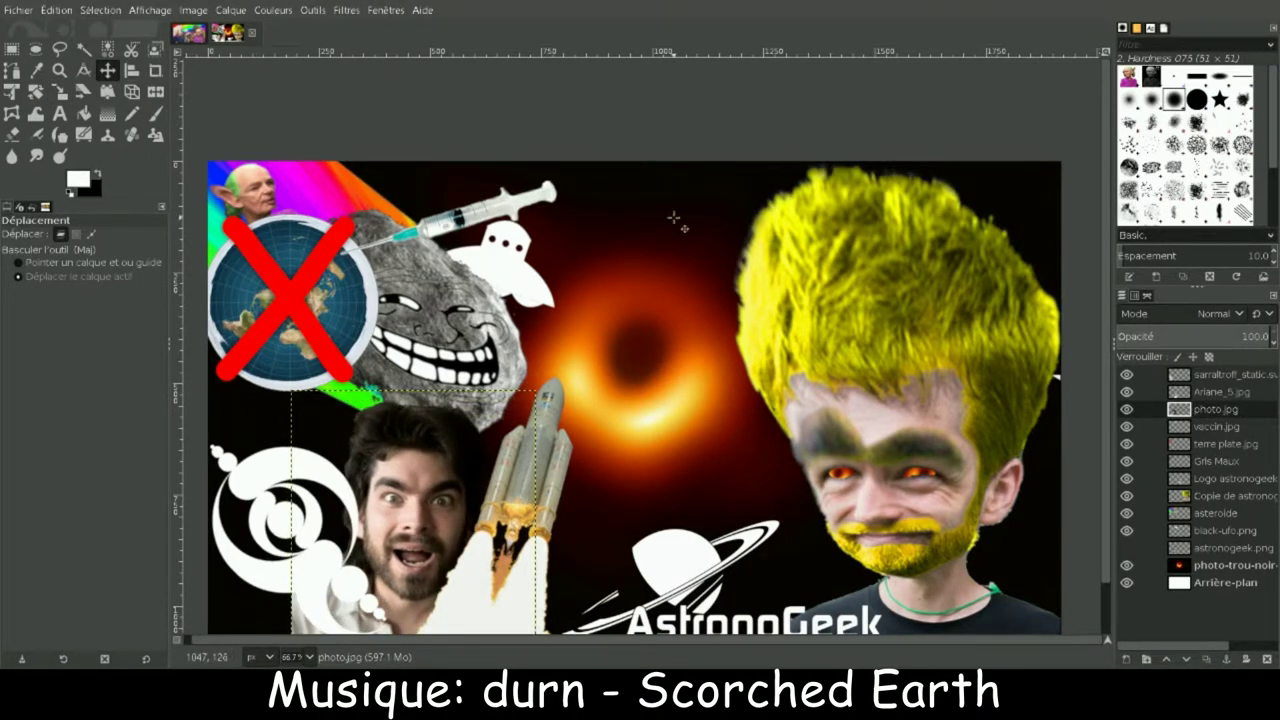
Step: Rename the "Copie de astronogeek.png" layer as "caricature" and delete the Arrière-plan layer
key(r)
click(1222, 496)
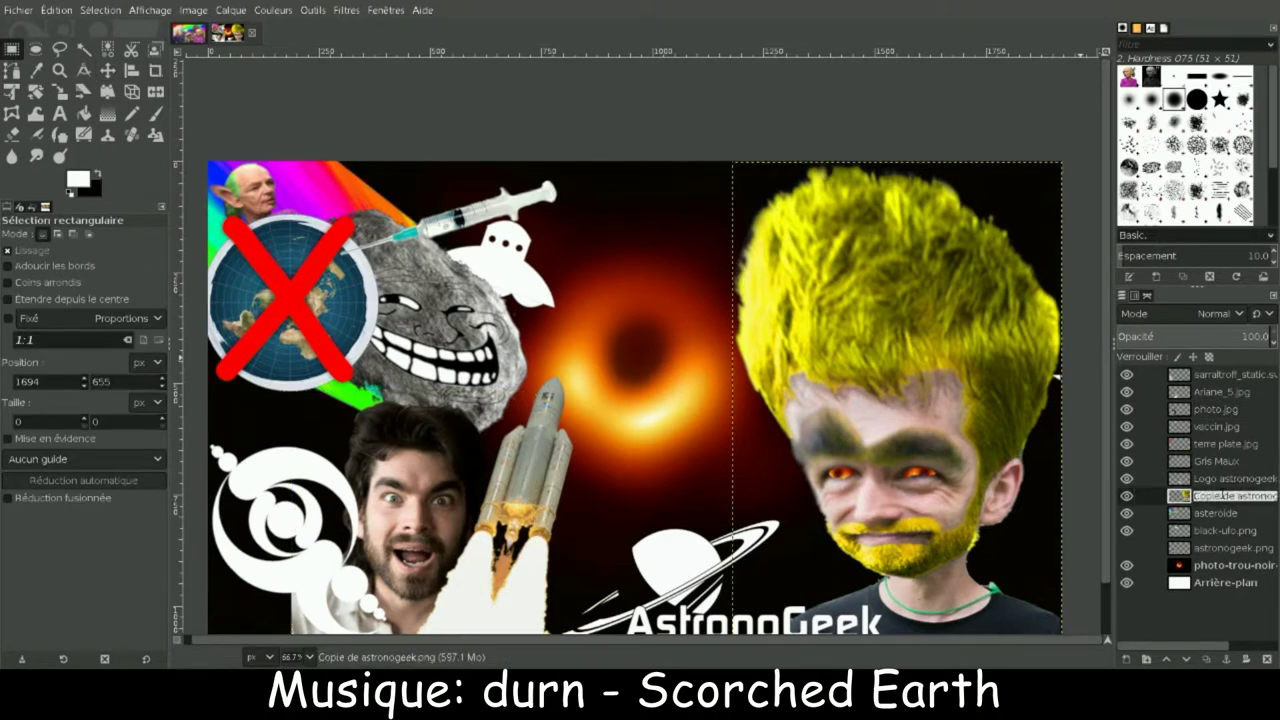
click(1238, 564)
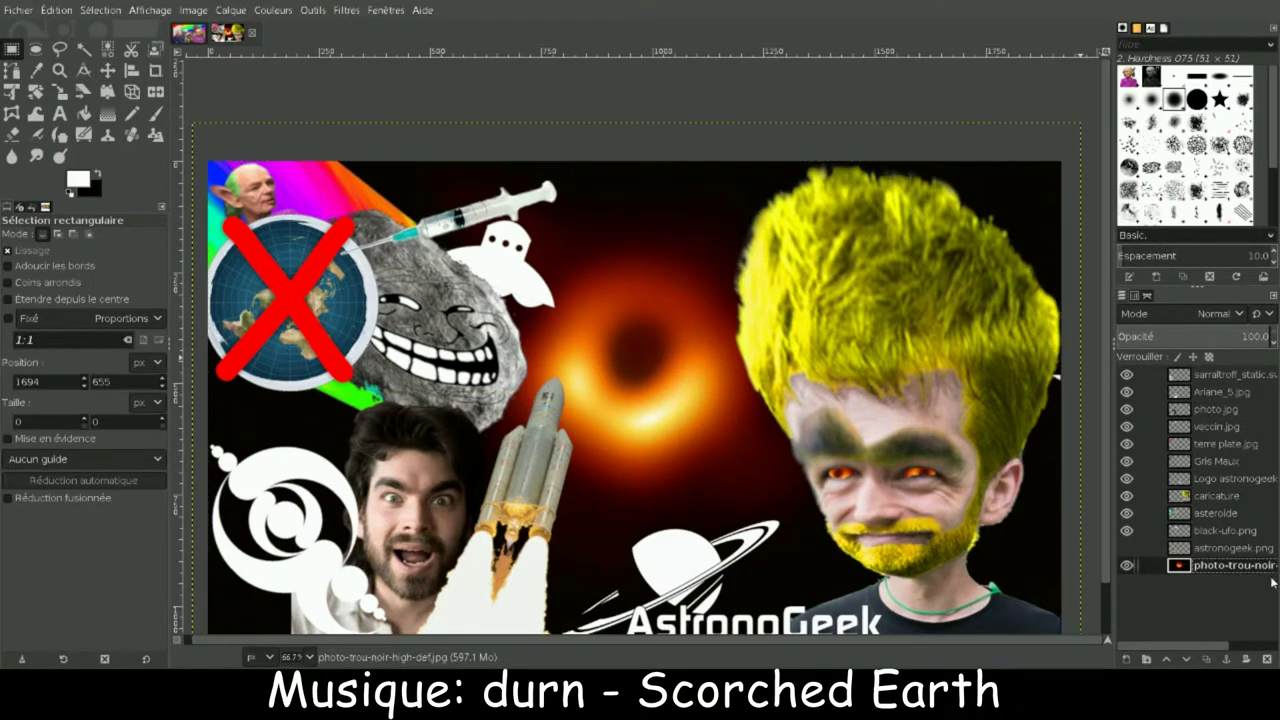
Step: Add the photo of the man in a blonde wig as the top layer and write "XD Je viens de tomber la desus on en parle ?"
scroll(1111, 256, down, 2)
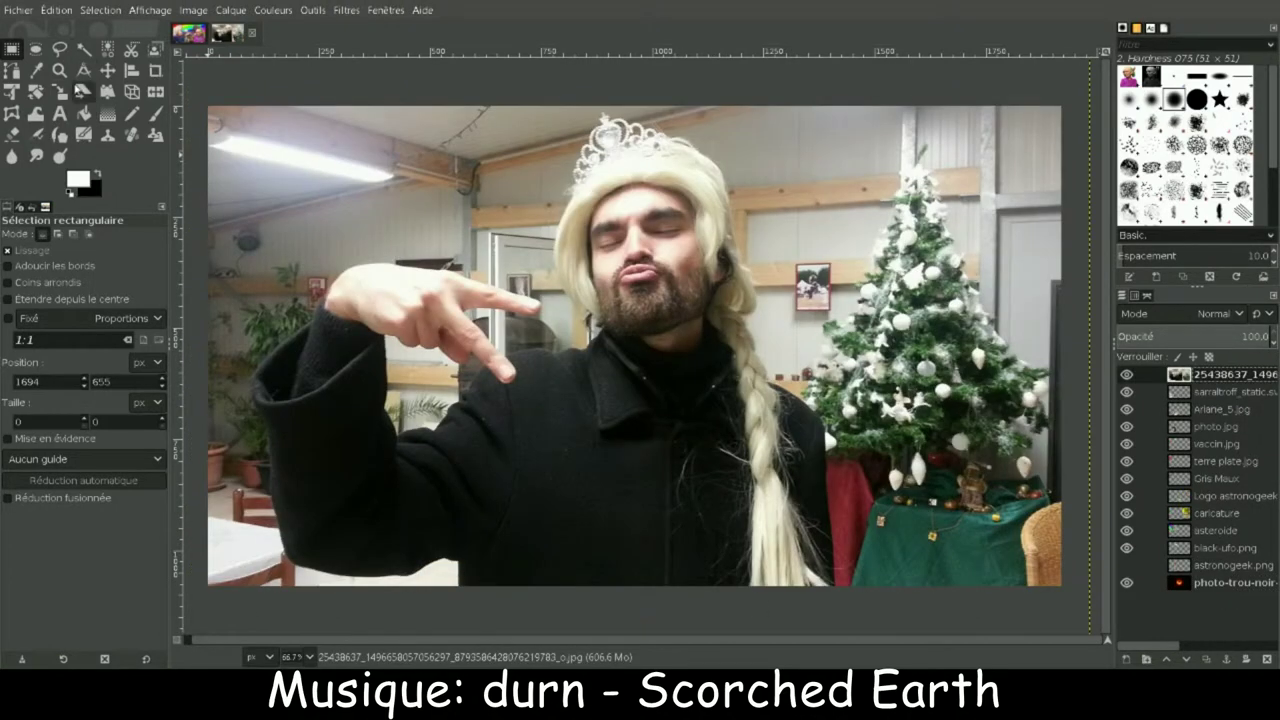
key(t)
click(755, 152)
text(d)
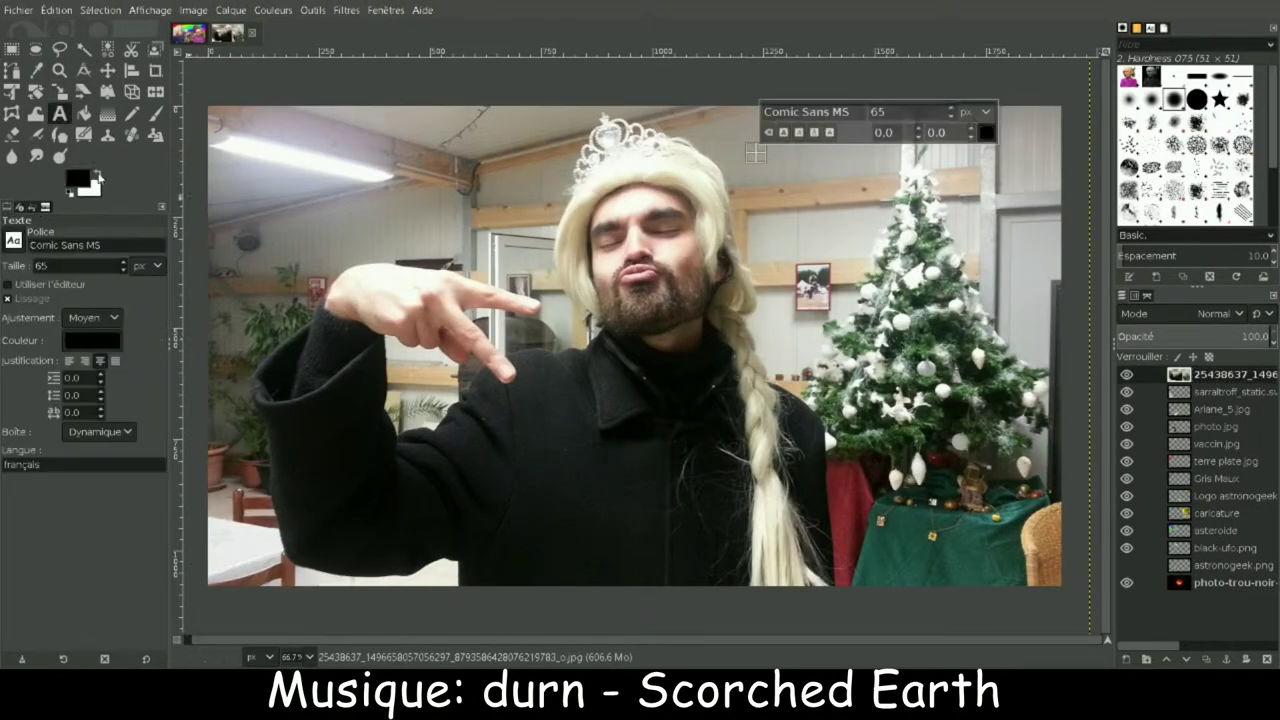
text(XD Je viens de)
key(Return)
text(tomber la desus on en )
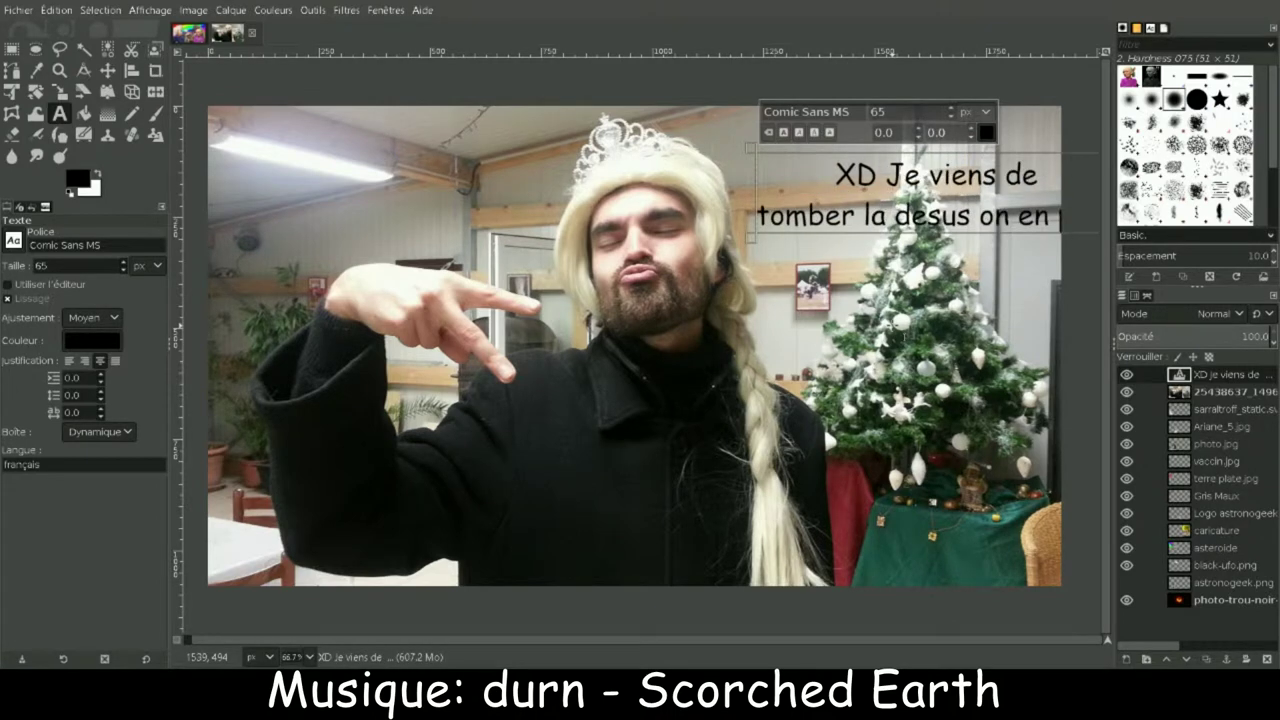
text(parle ?)
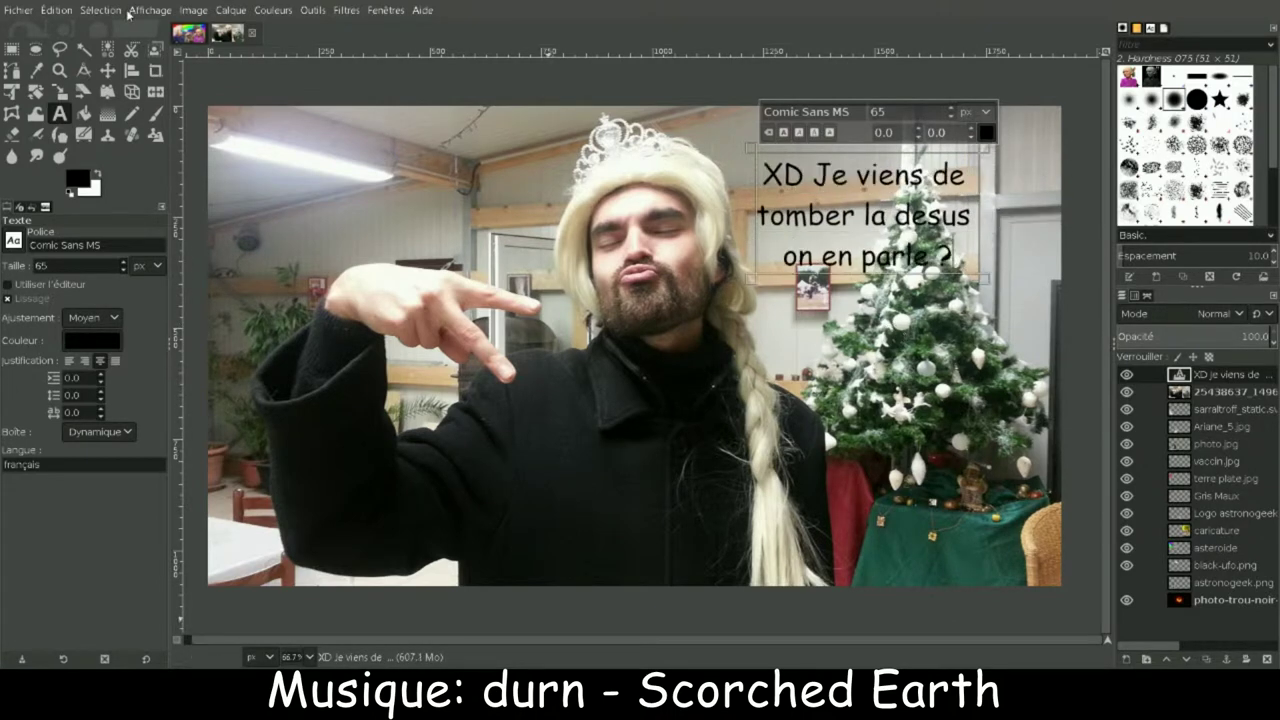
Step: Replace the comment text with "Jevais l'integrer c'est obligé XD" on two lines
key(ctrl+a)
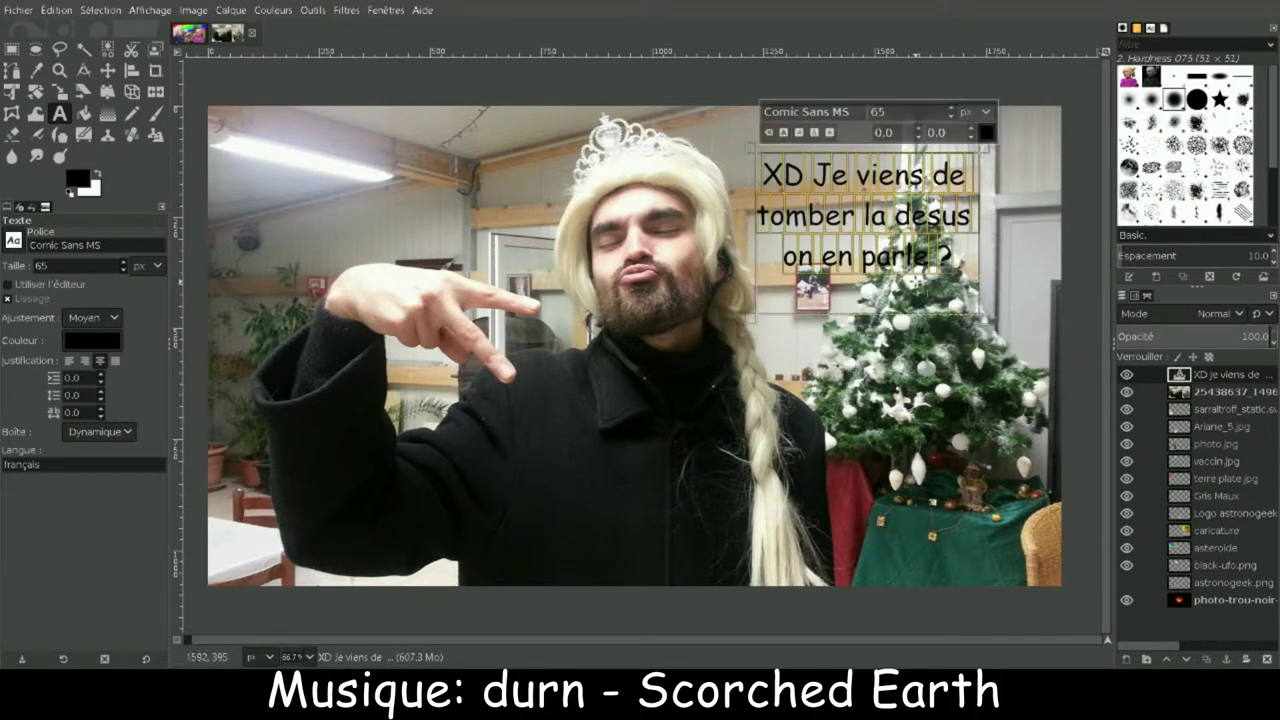
text(Je l'in)
text( l'integré c'est obligé)
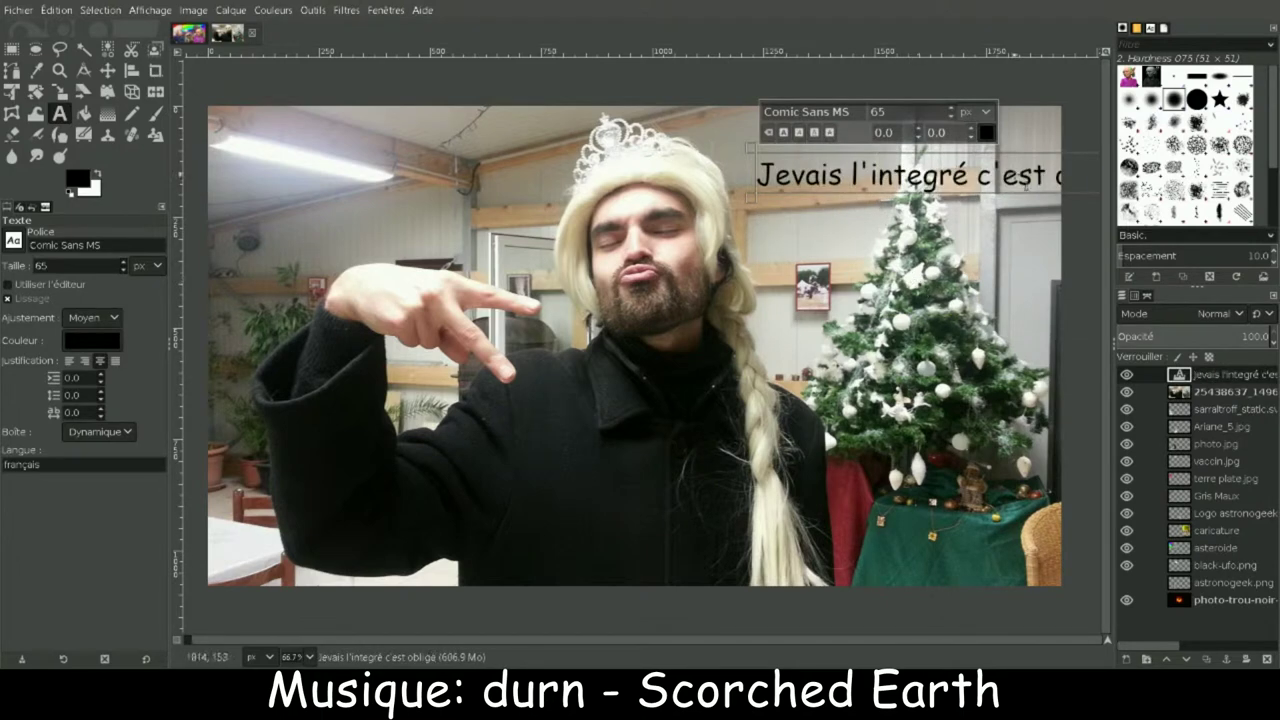
key(ctrl+Left)
key(ctrl+Left)
key(Return)
key(End)
text(XD)
key(Up)
key(BackSpace)
text(er)
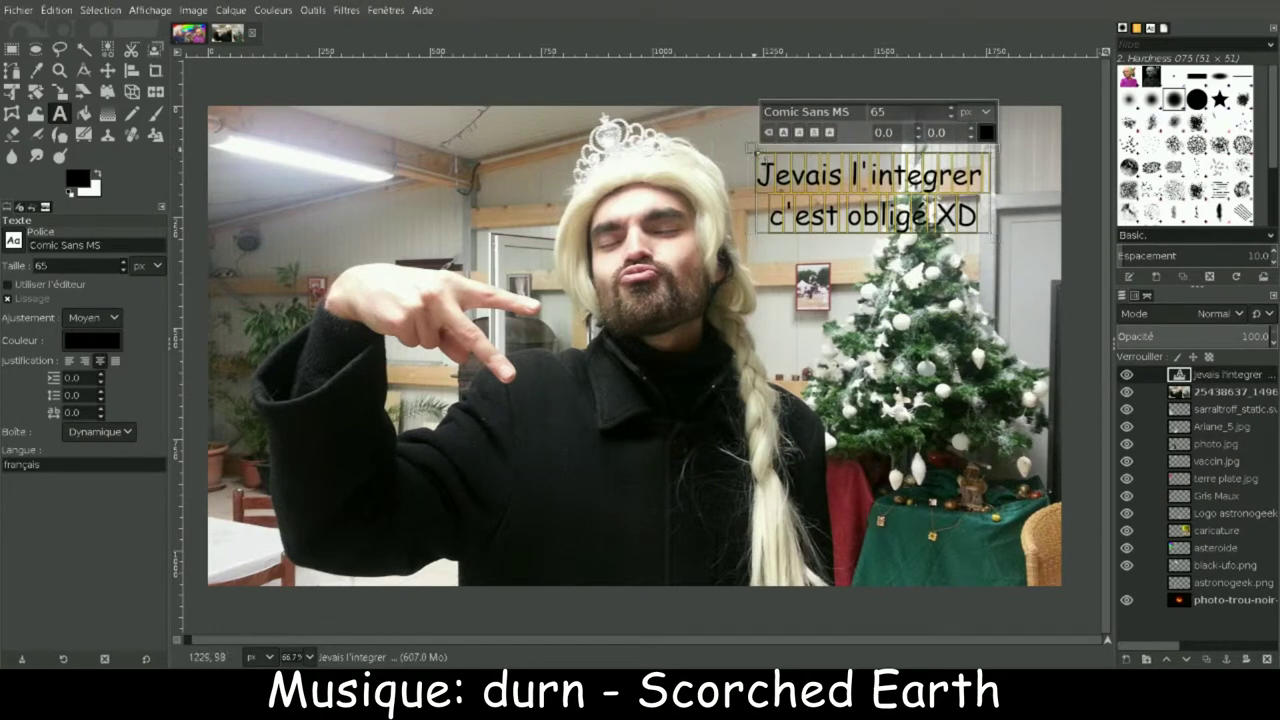
key(Home)
key(Right)
key(Right)
Step: Remove the comment text and scale the photo of the man in the blonde wig down to about half its size
key(ctrl+z)
key(shift+s)
click(634, 335)
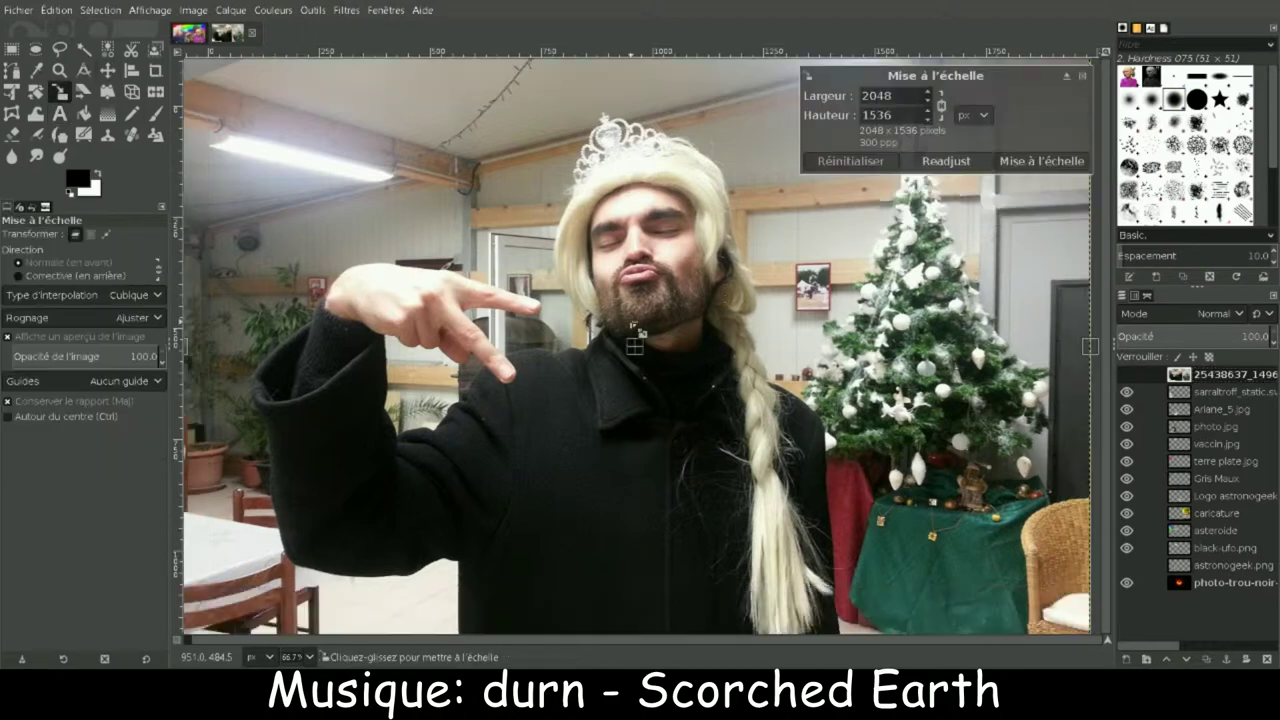
drag(634, 335, 832, 430)
key(Return)
Step: Erase the room background around the man in the blonde wig with the Hardness 075 and Hardness 100 brushes
key(z)
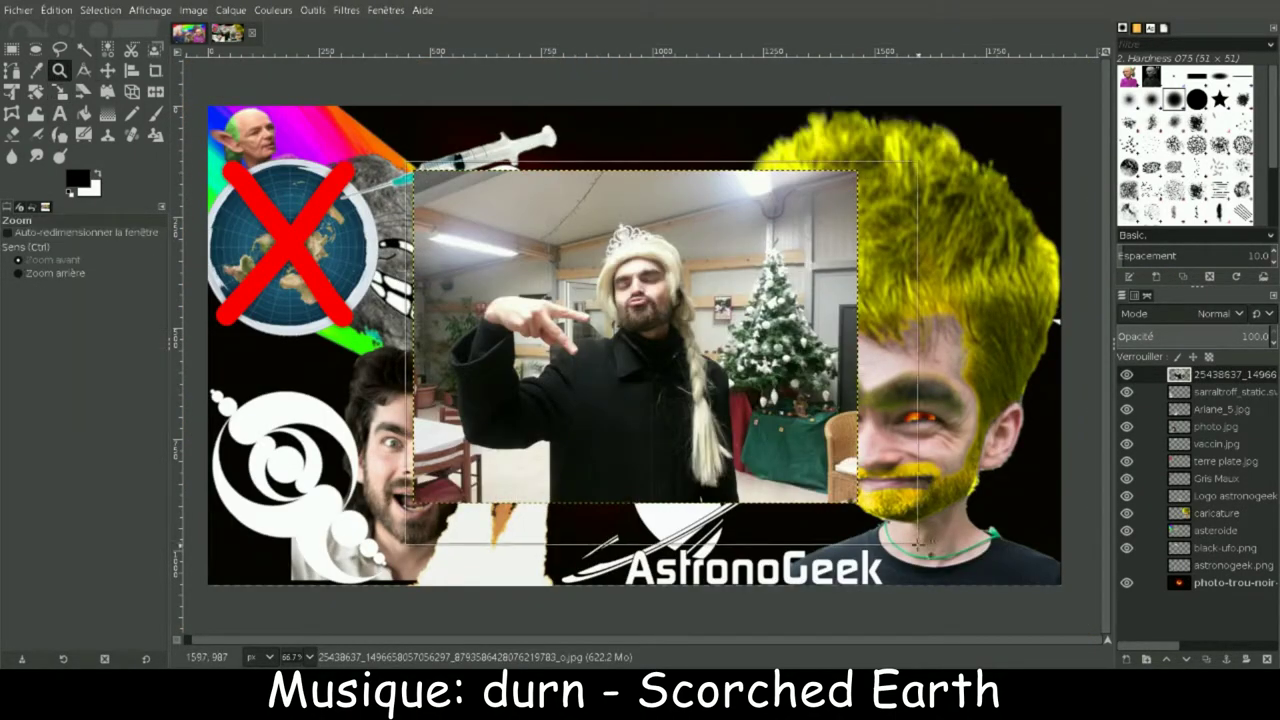
click(660, 340)
click(660, 340)
key(shift+e)
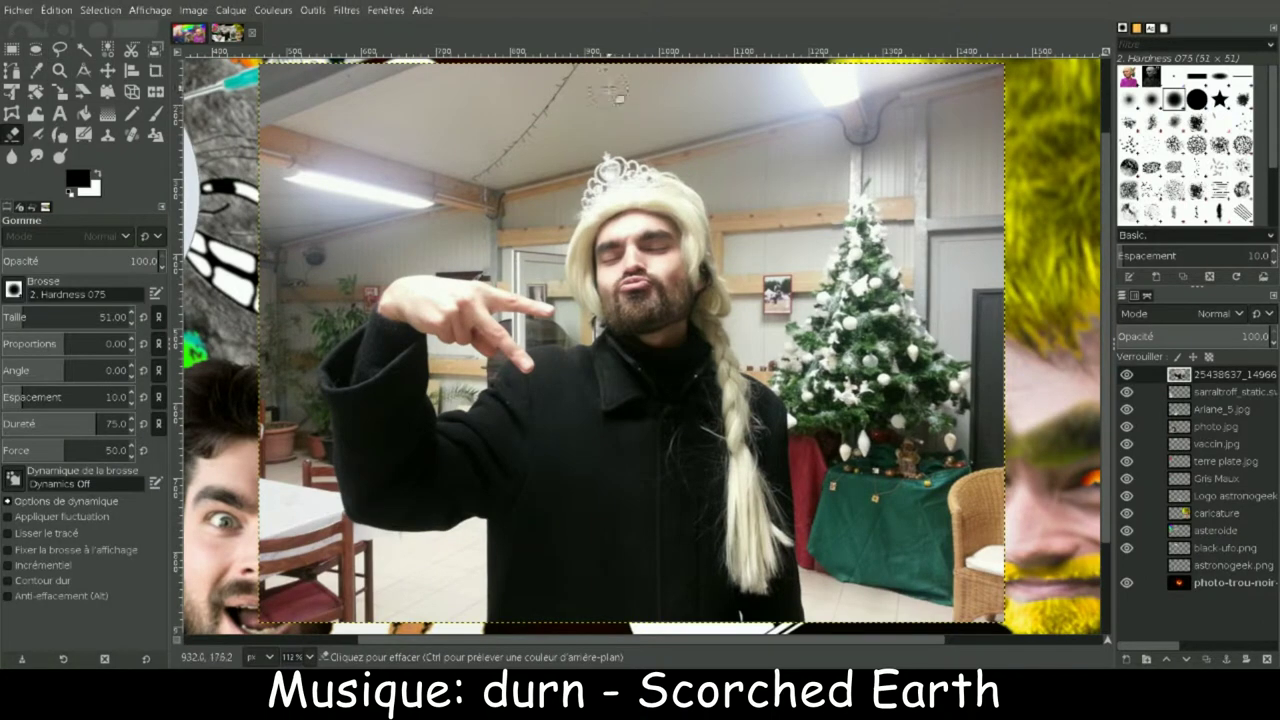
mouse_move(612, 90)
mouse_down()
mouse_move(822, 328)
mouse_move(1070, 248)
mouse_move(609, 24)
mouse_move(497, 89)
mouse_move(422, 201)
mouse_move(296, 502)
mouse_move(855, 637)
mouse_up()
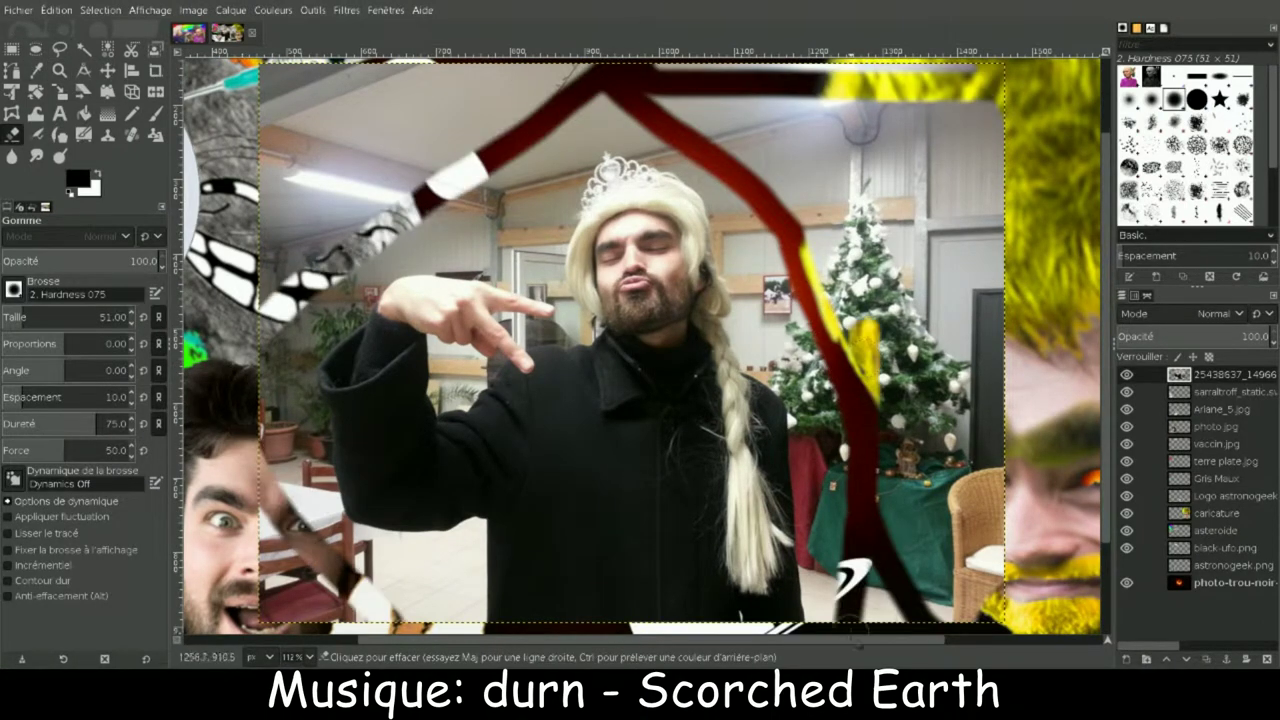
click(1196, 97)
mouse_move(580, 105)
mouse_down()
mouse_move(300, 240)
mouse_move(950, 150)
mouse_move(835, 188)
mouse_move(880, 480)
mouse_move(520, 90)
mouse_move(400, 200)
mouse_move(280, 512)
mouse_move(455, 610)
mouse_move(512, 250)
mouse_up()
mouse_move(360, 240)
mouse_down()
mouse_move(314, 298)
mouse_move(275, 403)
mouse_up()
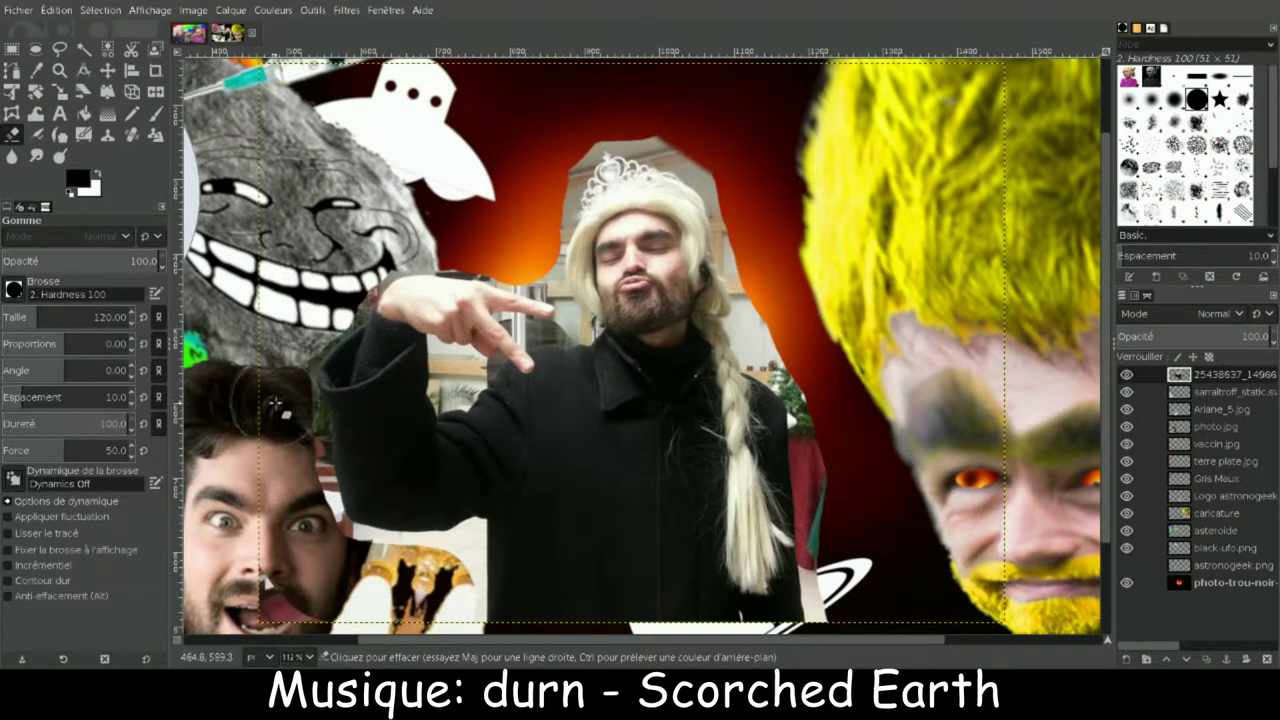
mouse_move(791, 321)
mouse_down()
mouse_move(749, 143)
mouse_move(651, 91)
mouse_move(700, 100)
mouse_up()
Step: Select the leftover background patches around the man's wig and braid with the contiguous selection
scroll(1005, 380, down, 2)
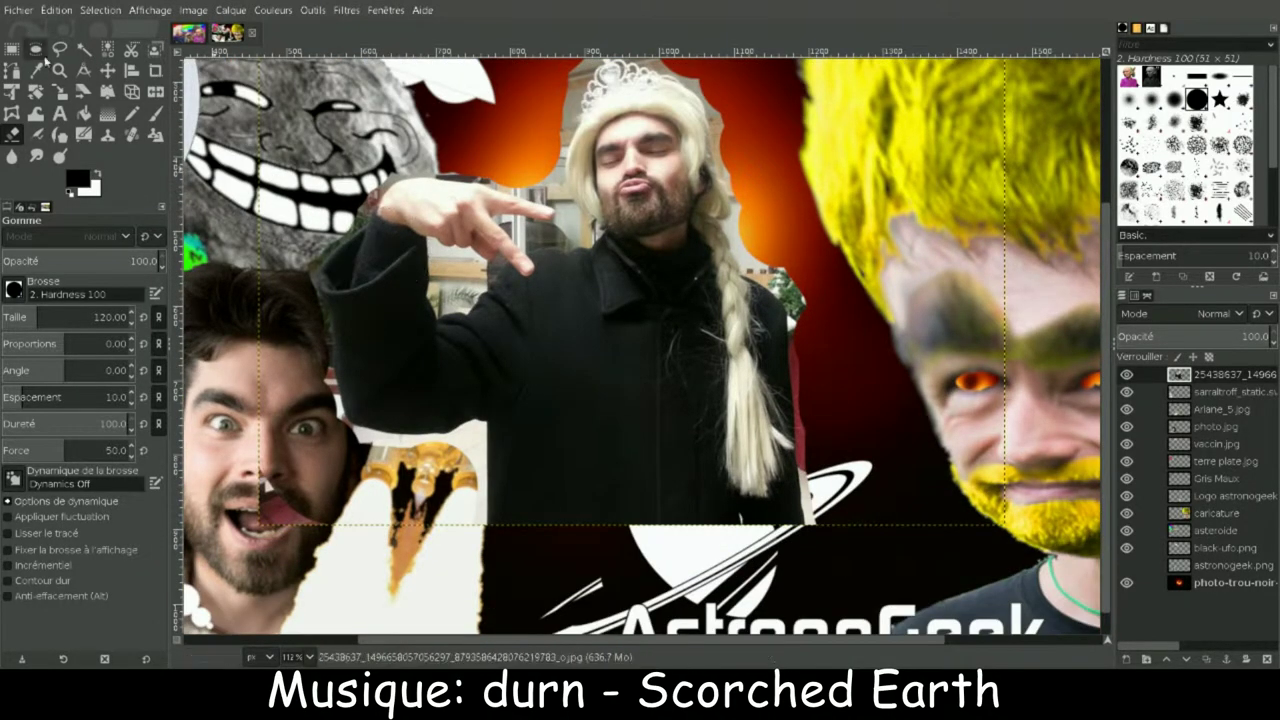
click(59, 70)
scroll(480, 78, up, 1)
click(477, 77)
key(u)
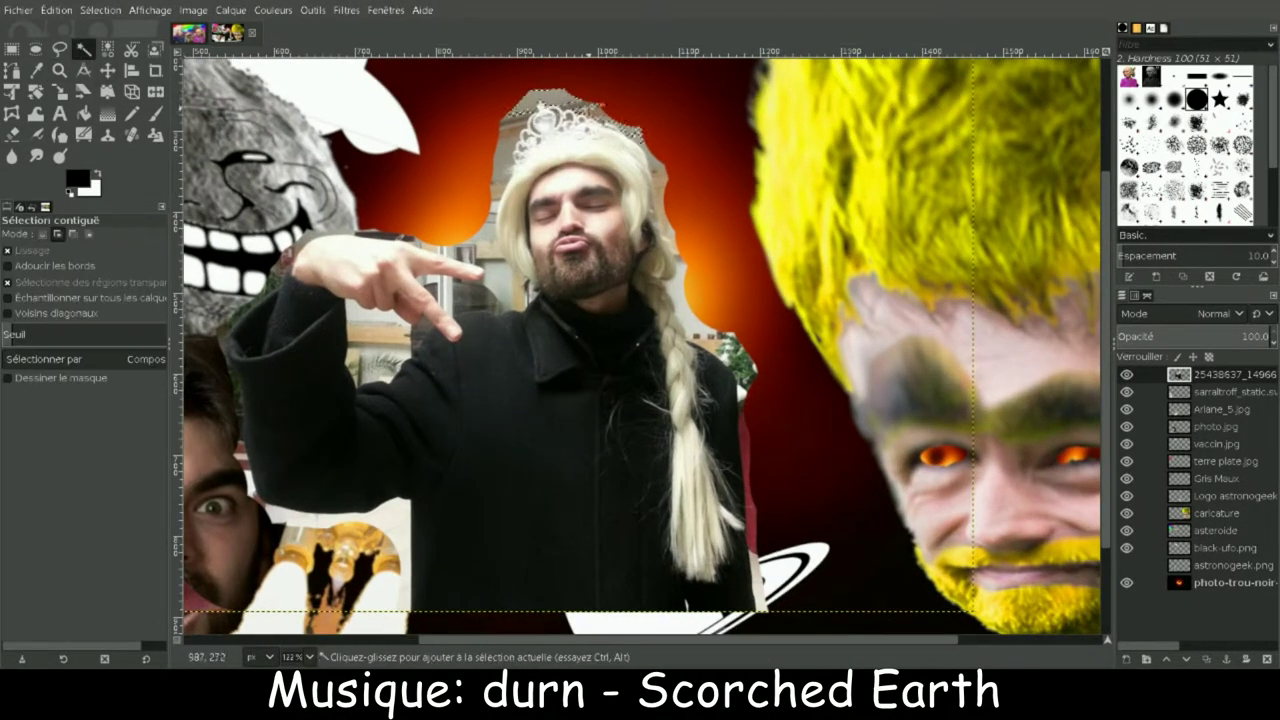
shift+click(656, 190)
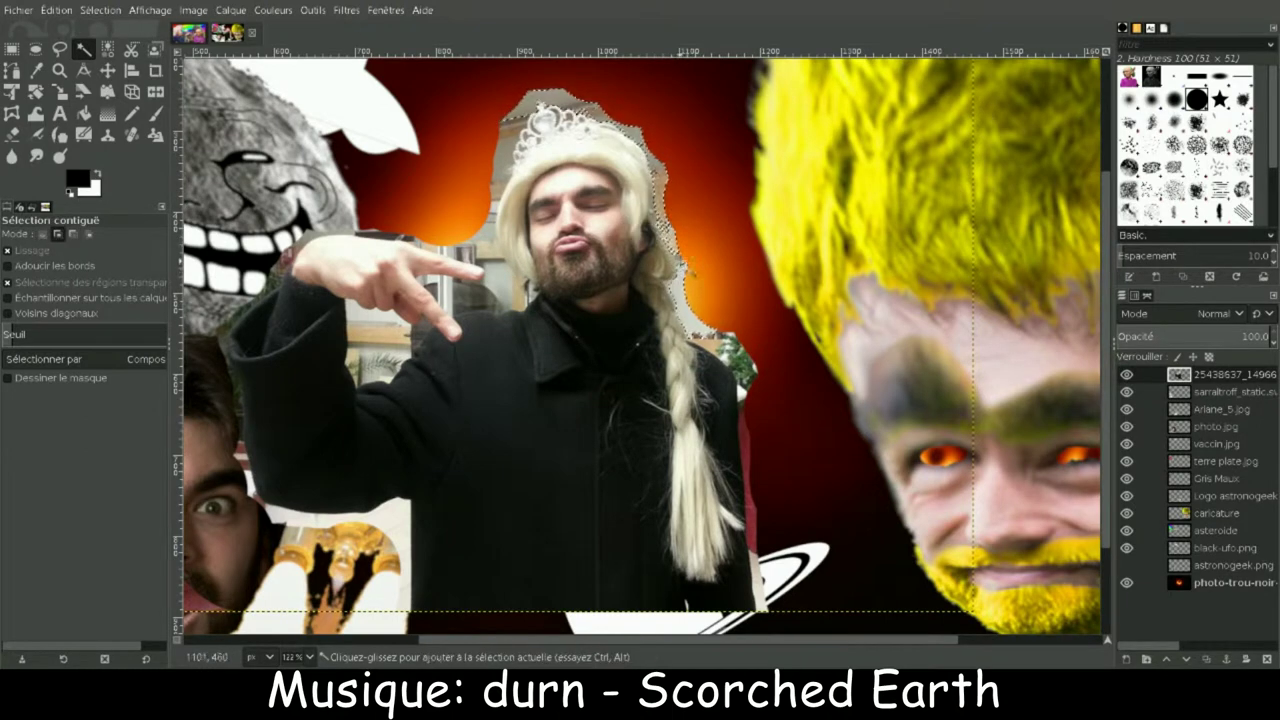
Step: Hide the blonde-wig photo layer and write "Je vais plutot la garder" / "pour une autre caricature ^^" on two lines over the black hole
click(1126, 374)
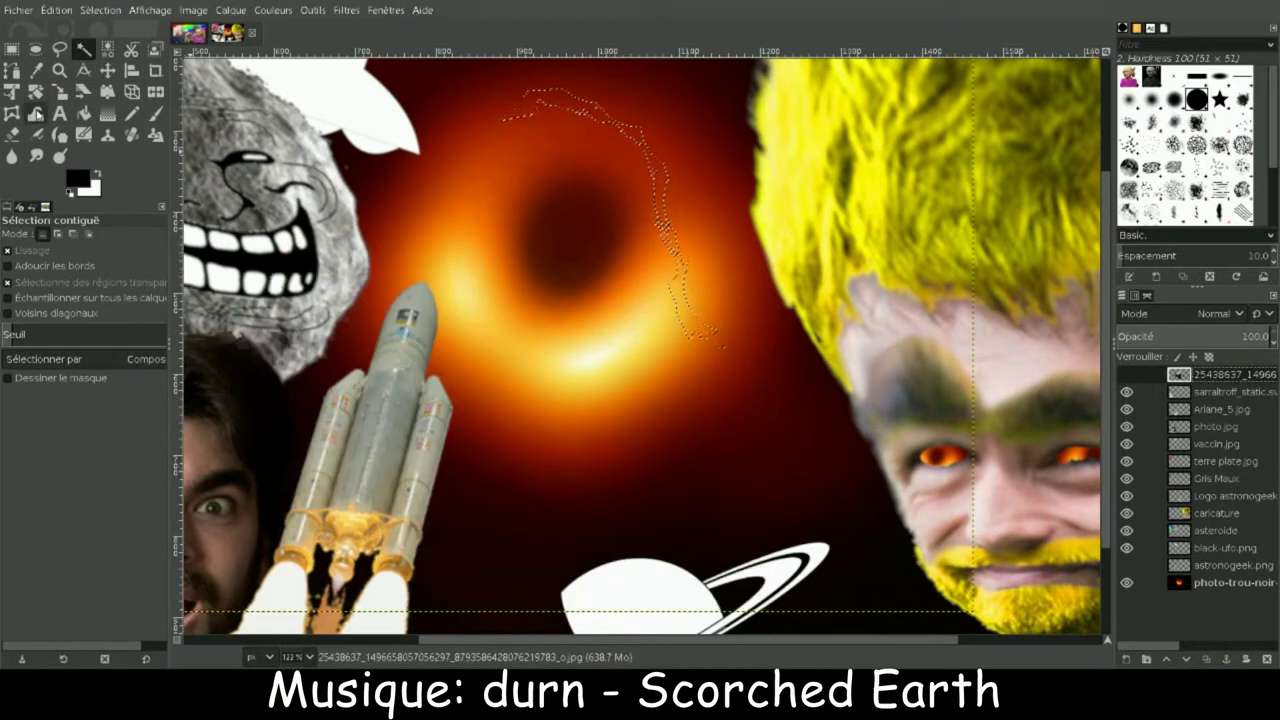
key(t)
click(398, 174)
text(Je vais plutot la garder)
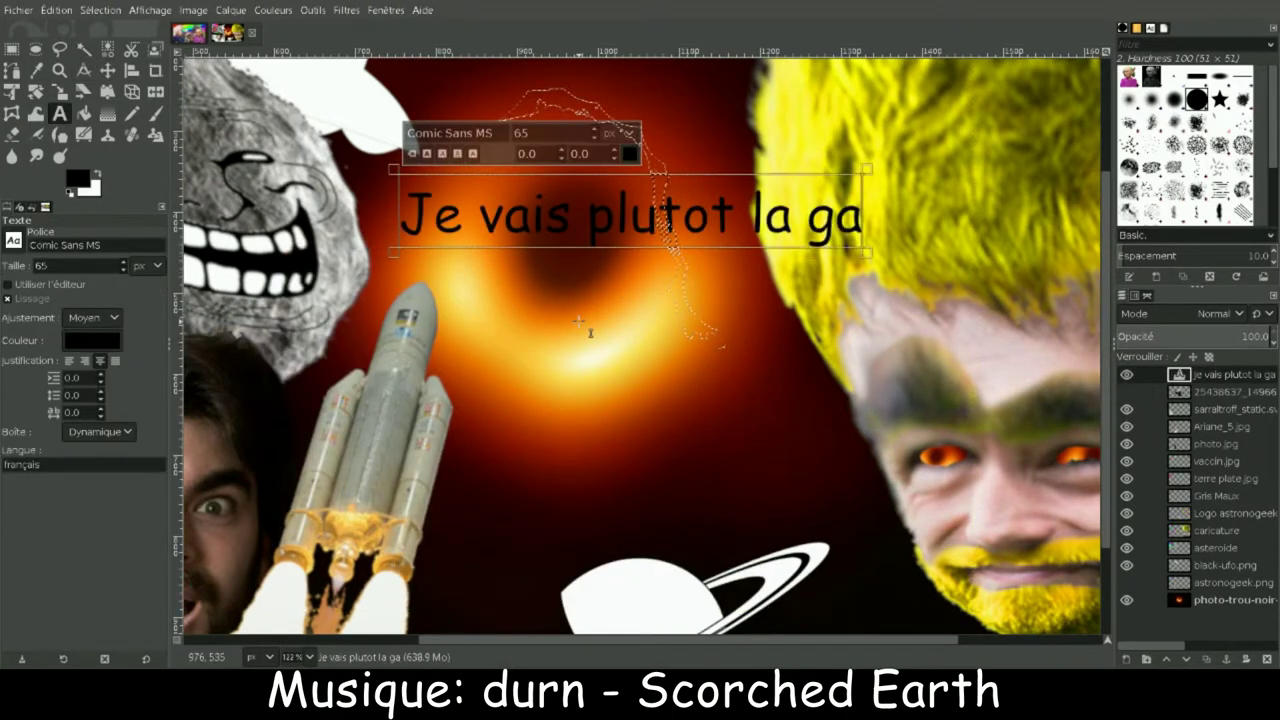
key(Return)
text(pour une autre caricature ^^)
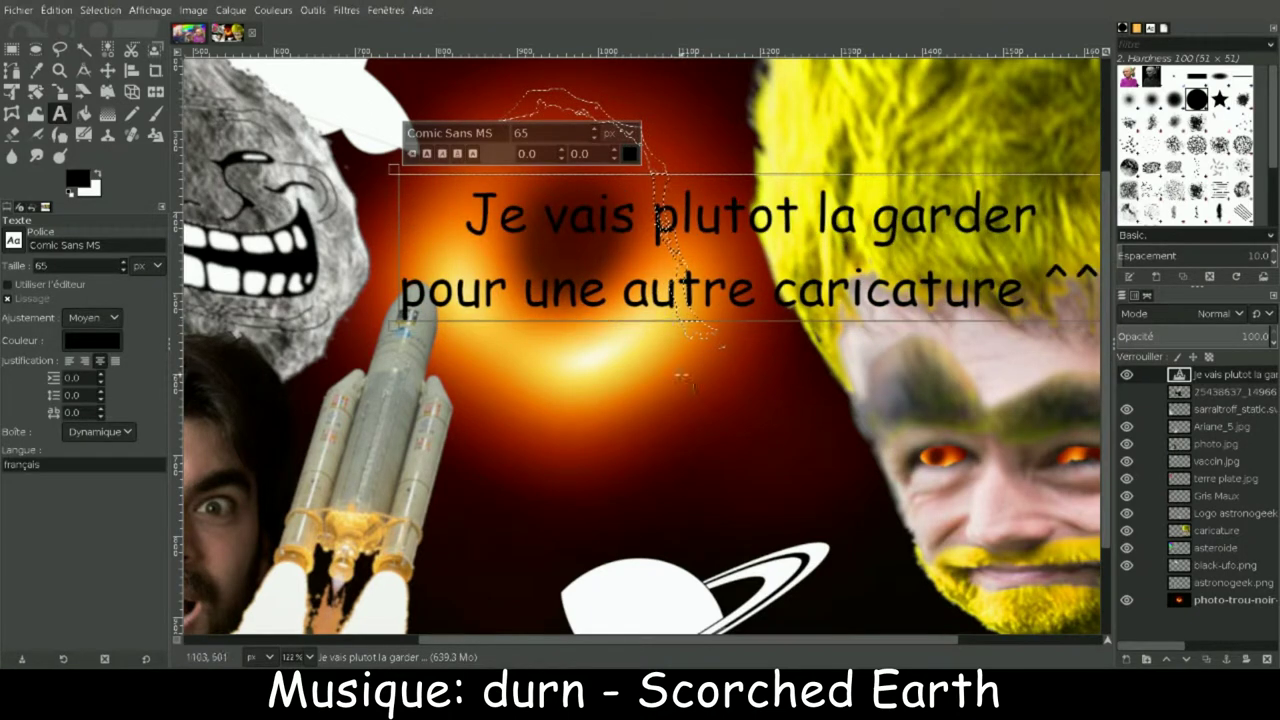
Step: Delete the blonde-wig photo and comment layers, and clear the remaining selection
click(1216, 392)
click(1212, 375)
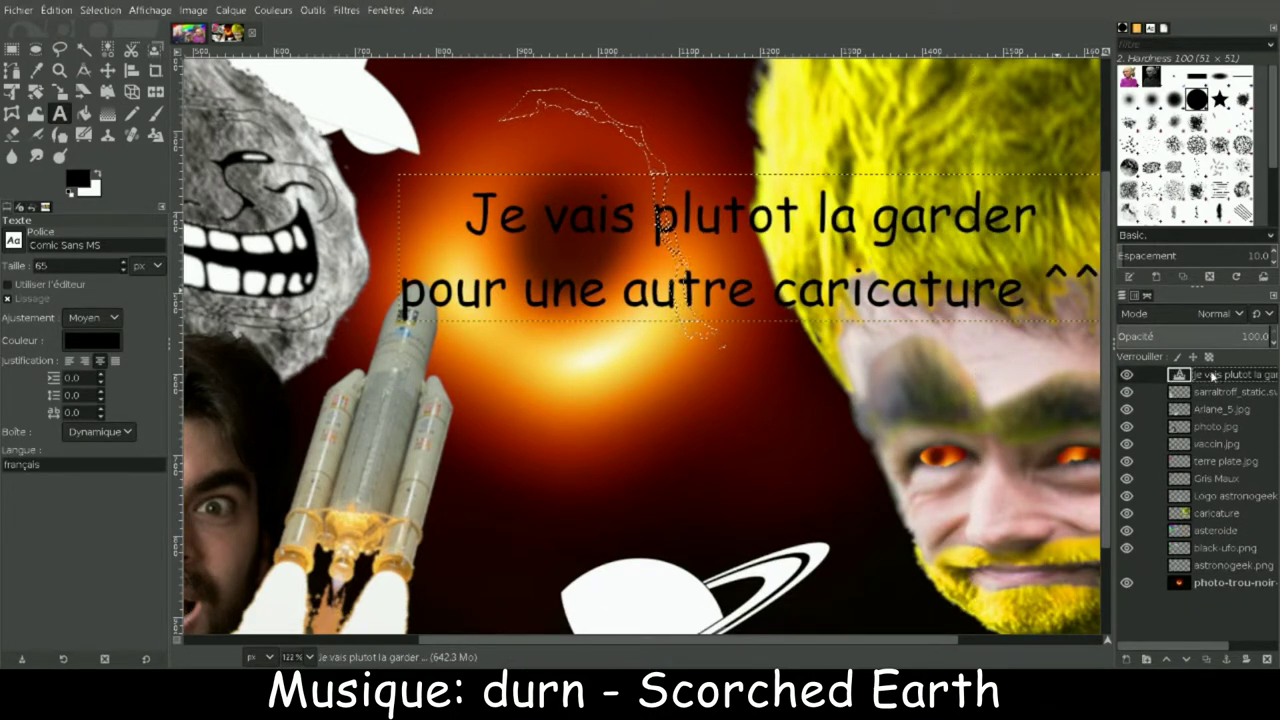
key(ctrl+z)
click(530, 241)
key(z)
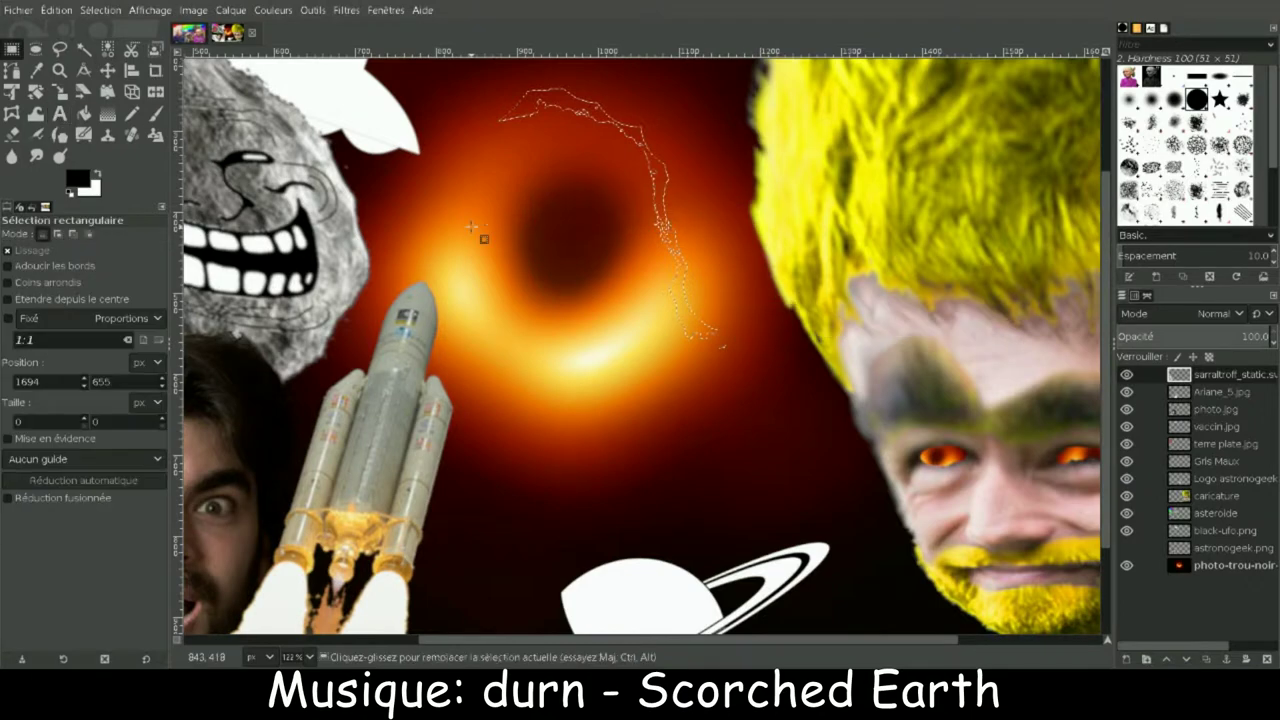
key(shift+ctrl+j)
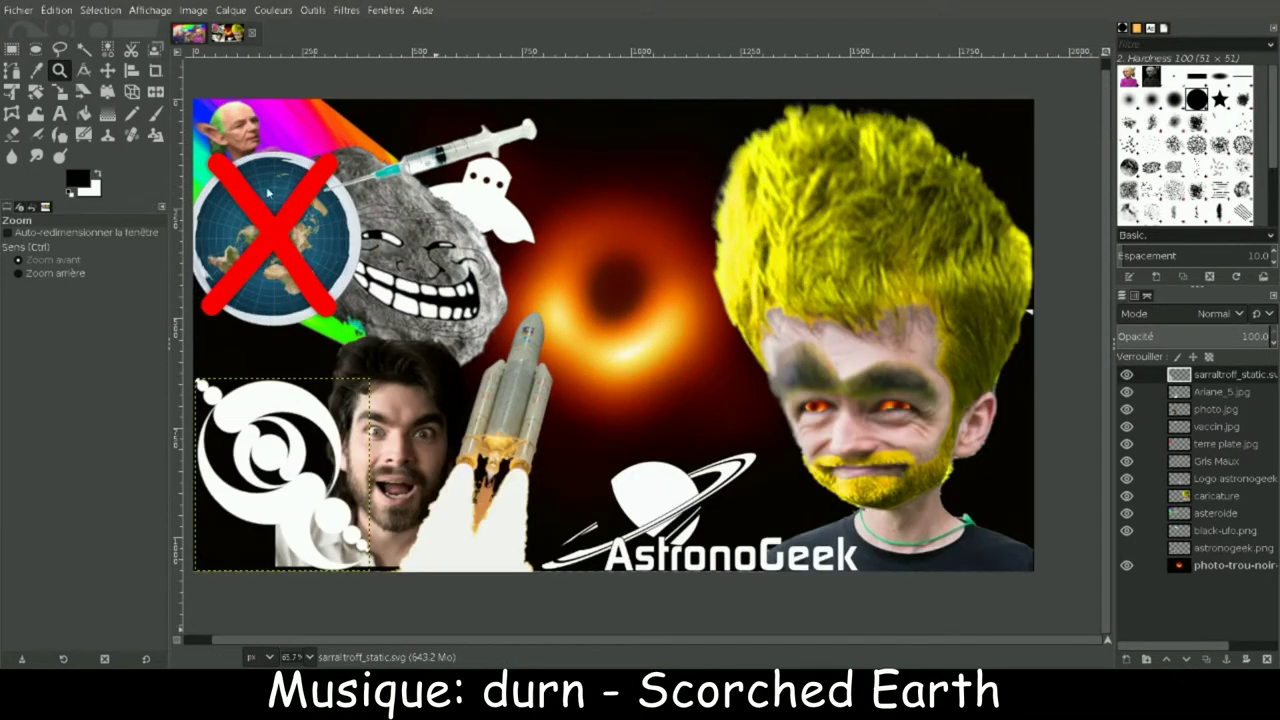
Step: Add fleche-rouge.png and stardust.png as layers, with the STARDUST logo scaled to 500 px and moved over the top of the black hole
drag(1200, 612, 1200, 612)
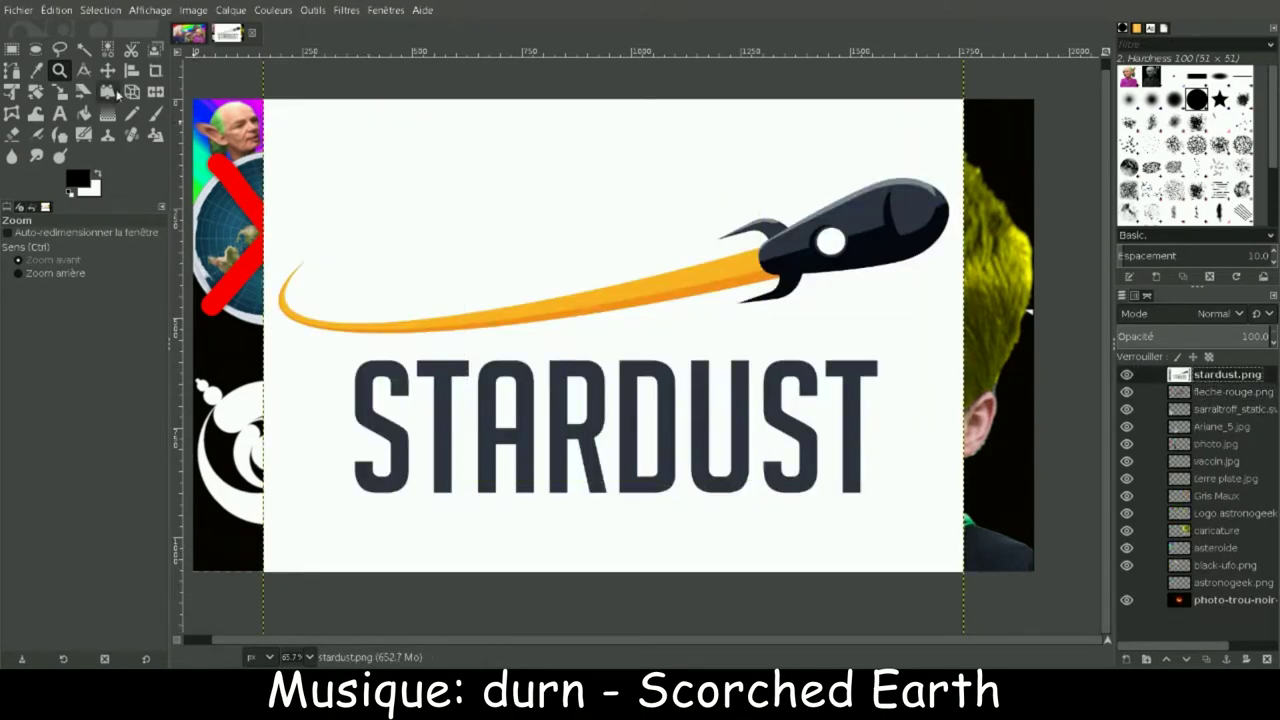
click(60, 93)
click(608, 337)
text(500)
click(1063, 160)
key(m)
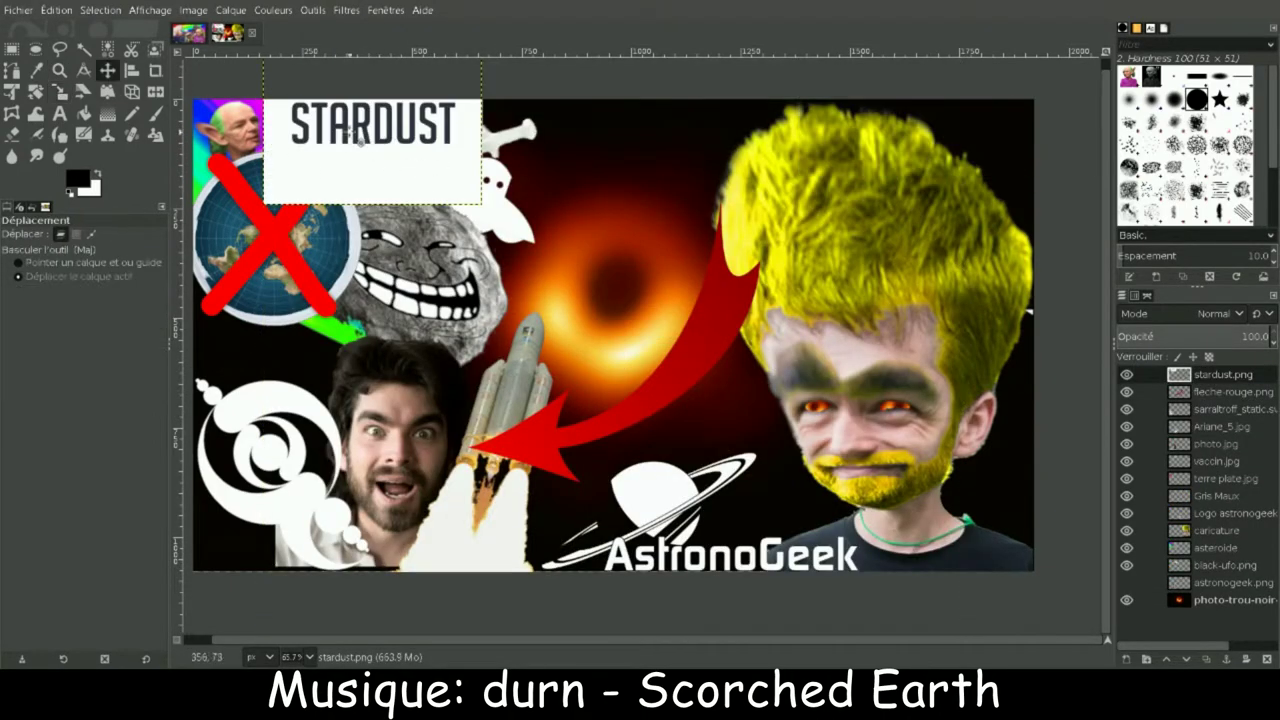
drag(400, 150, 633, 214)
Step: Select the white background of the STARDUST logo and delete it
click(83, 48)
click(672, 207)
key(Delete)
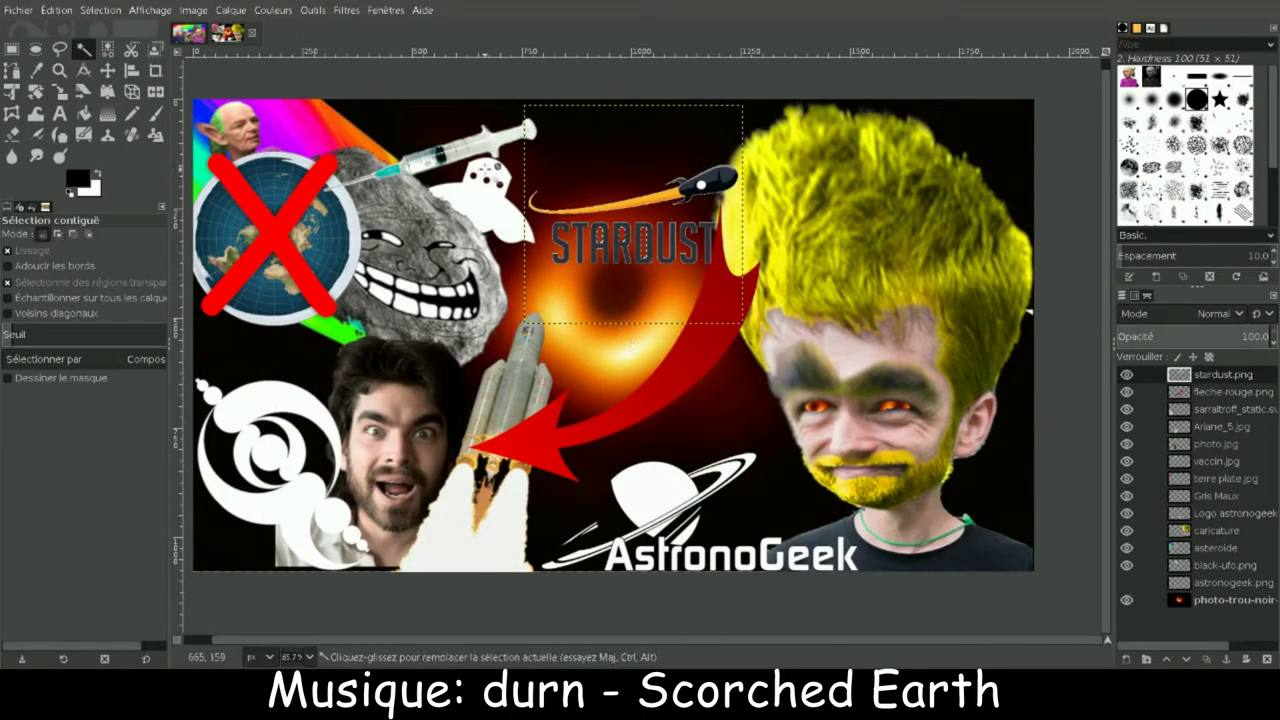
Step: Crop the STARDUST layer to its content, scale it to 300 px wide and move it above the black hole
click(60, 93)
click(633, 214)
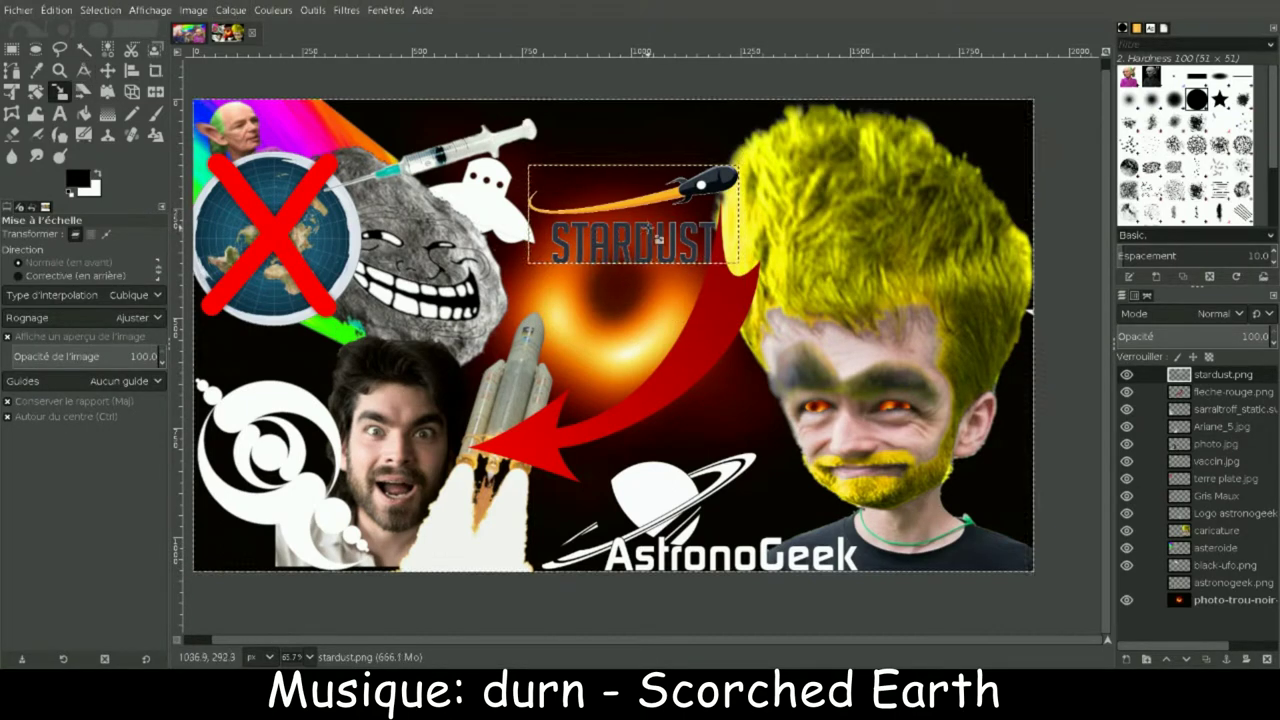
key(BackSpace)
key(BackSpace)
key(BackSpace)
text(300)
key(Return)
key(m)
drag(571, 206, 608, 148)
Step: Rotate the red arrow on the fleche-rouge.png layer by 90 degrees
click(1230, 392)
key(shift+s)
click(358, 162)
key(shift+r)
drag(650, 470, 480, 374)
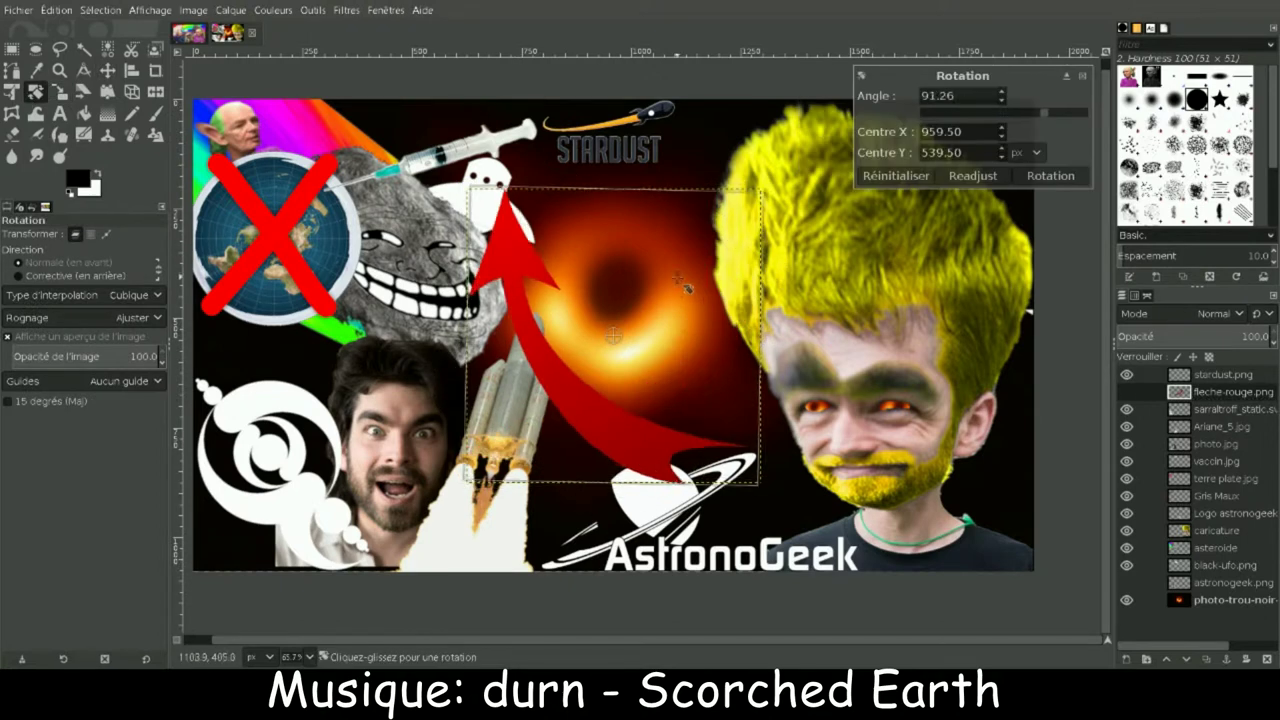
text(90)
key(Return)
Step: Shrink the red arrow first to 200 px and finally to 100 × 60 px, placing it just below the STARDUST logo
key(shift+s)
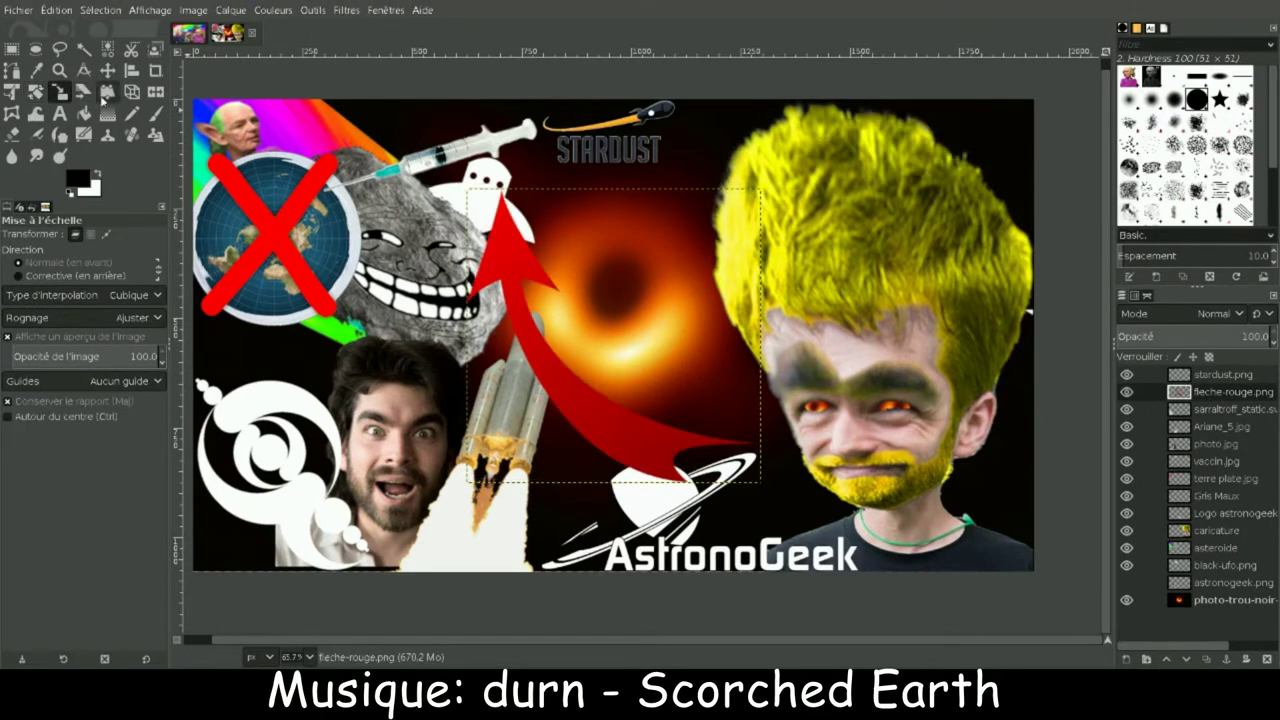
click(822, 100)
text(200)
key(Return)
key(m)
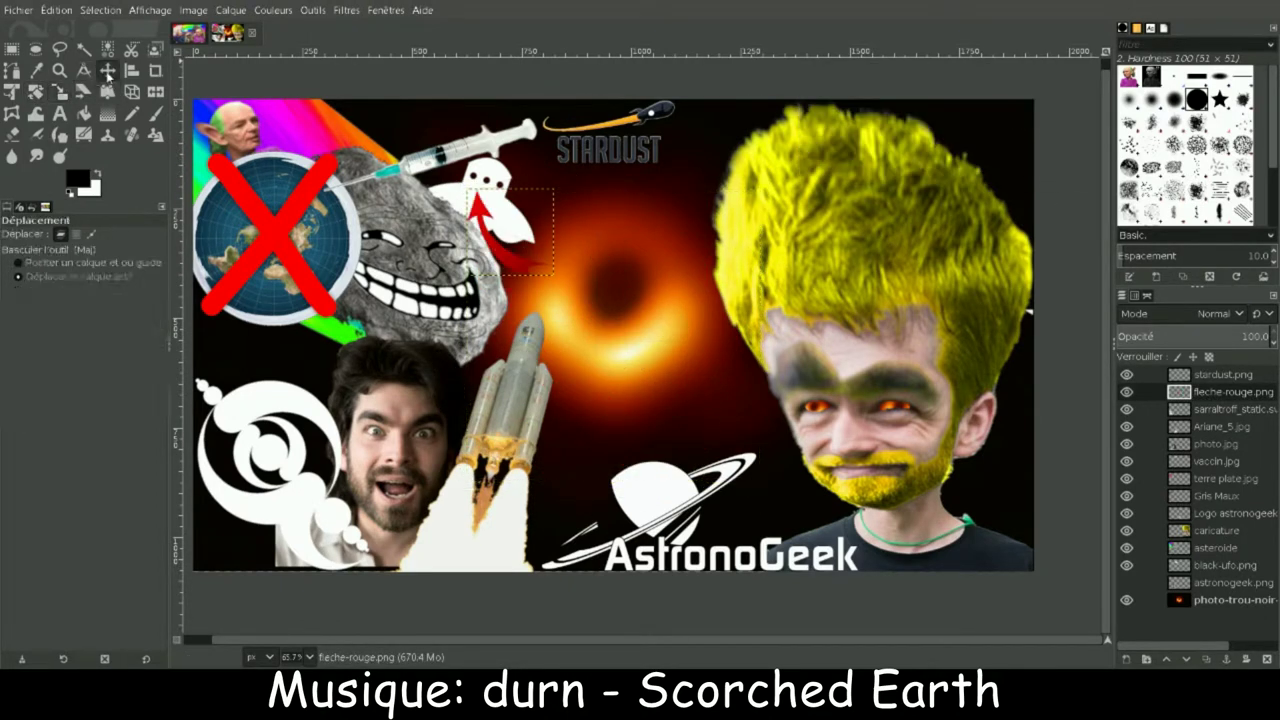
drag(544, 230, 612, 203)
click(60, 91)
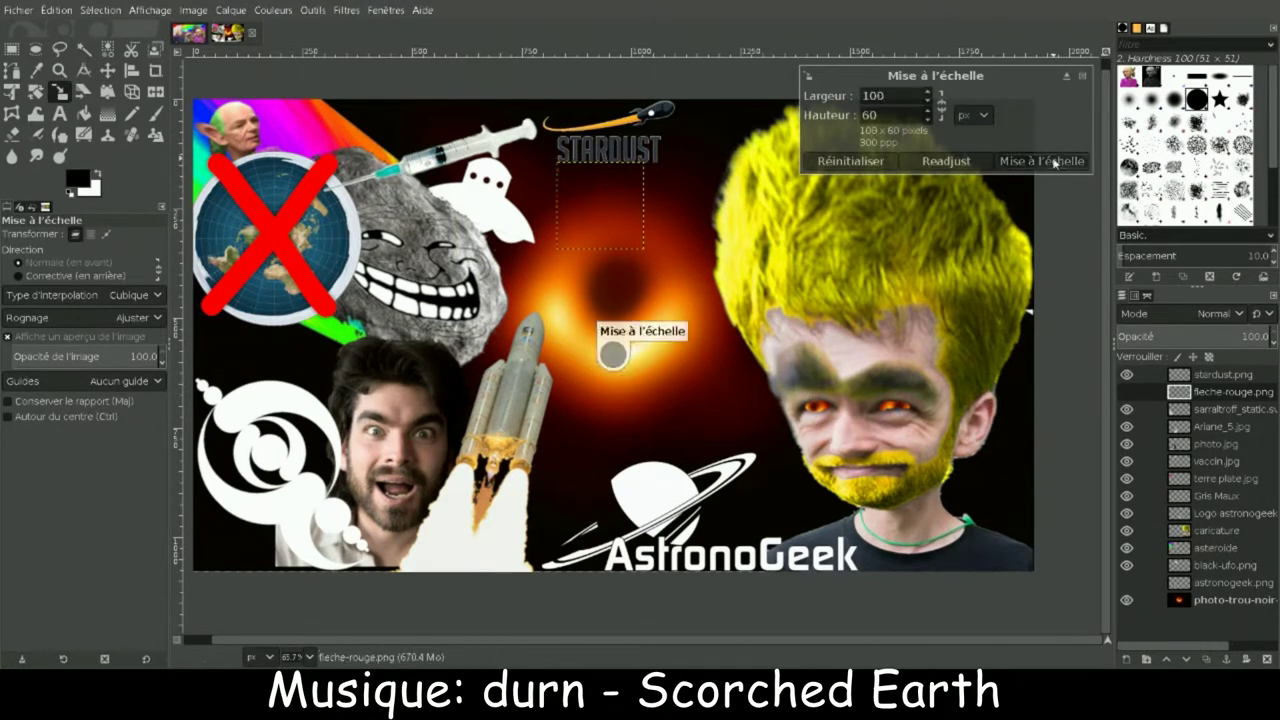
key(Return)
Step: Write "C'est cool aussi" in white Comic Sans MS below the STARDUST logo and reduce its text size
click(60, 113)
click(605, 169)
text(C'est cool aussi)
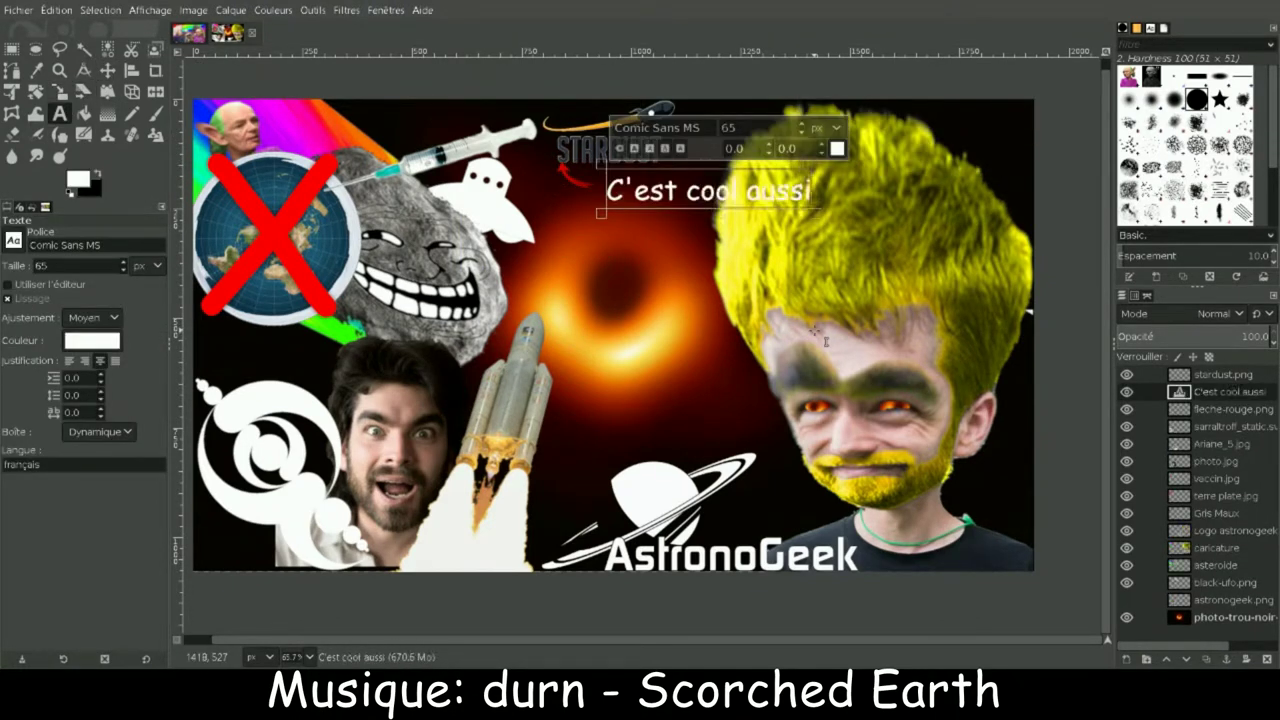
key(ctrl+a)
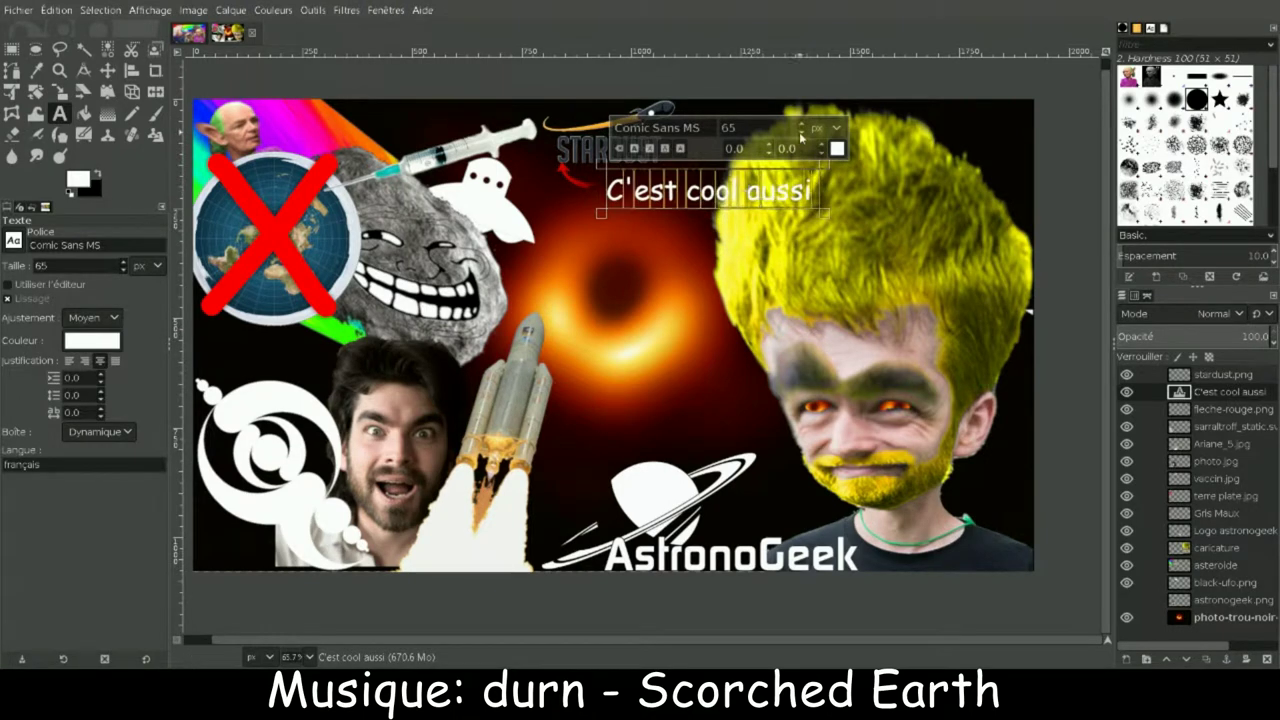
scroll(740, 127, down, 20)
key(ctrl+z)
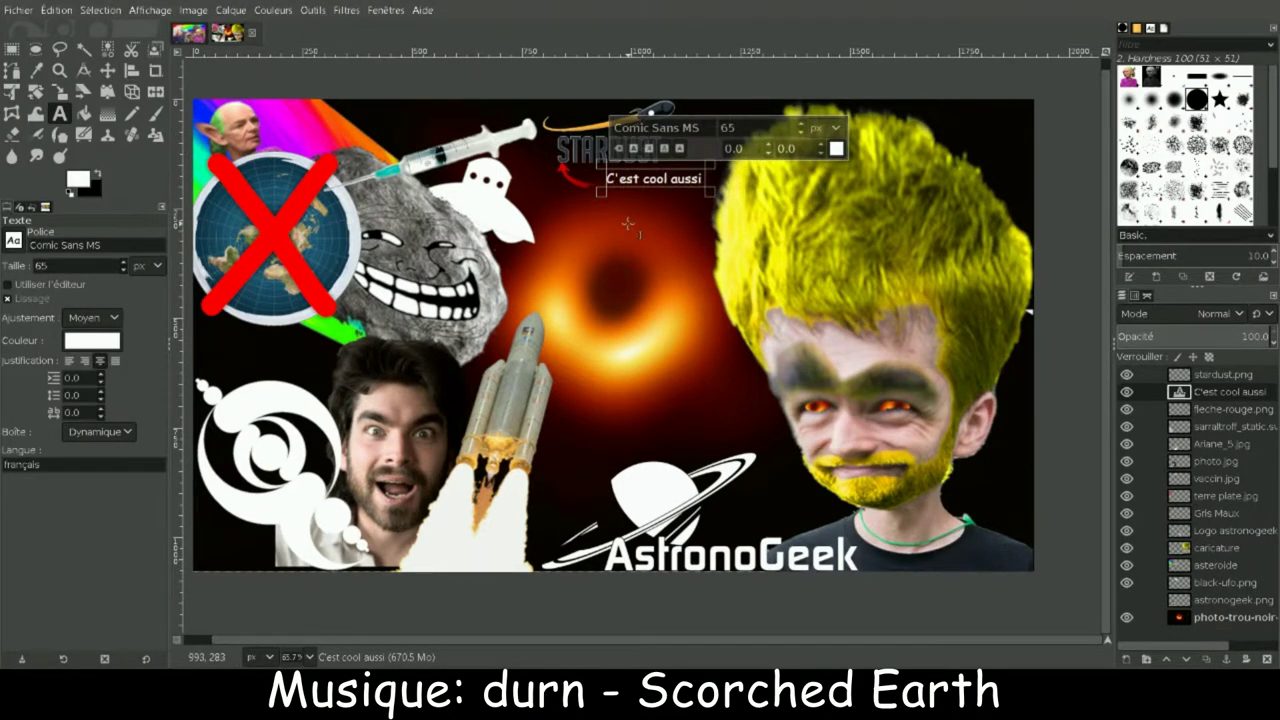
key(Escape)
Step: Group the STARDUST logo, "C'est cool aussi" text and horizontally flipped red arrow in the image's upper-right corner
key(m)
drag(652, 180, 872, 235)
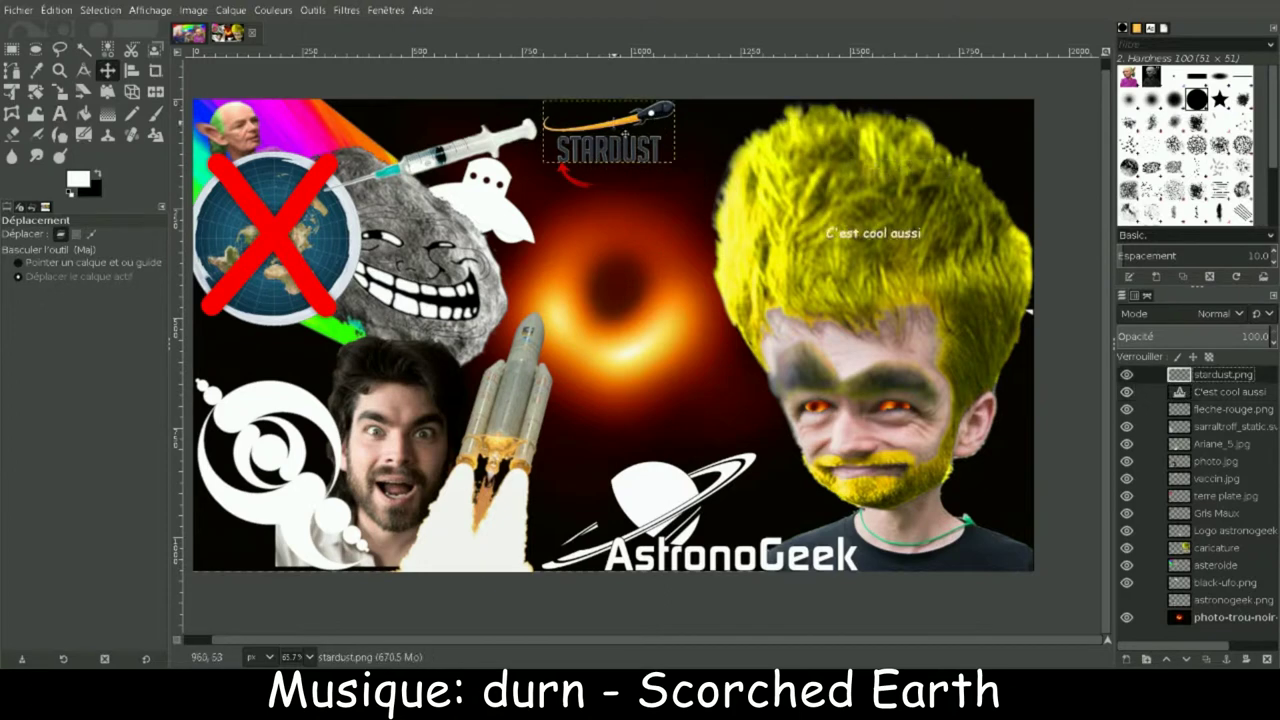
drag(572, 176, 620, 185)
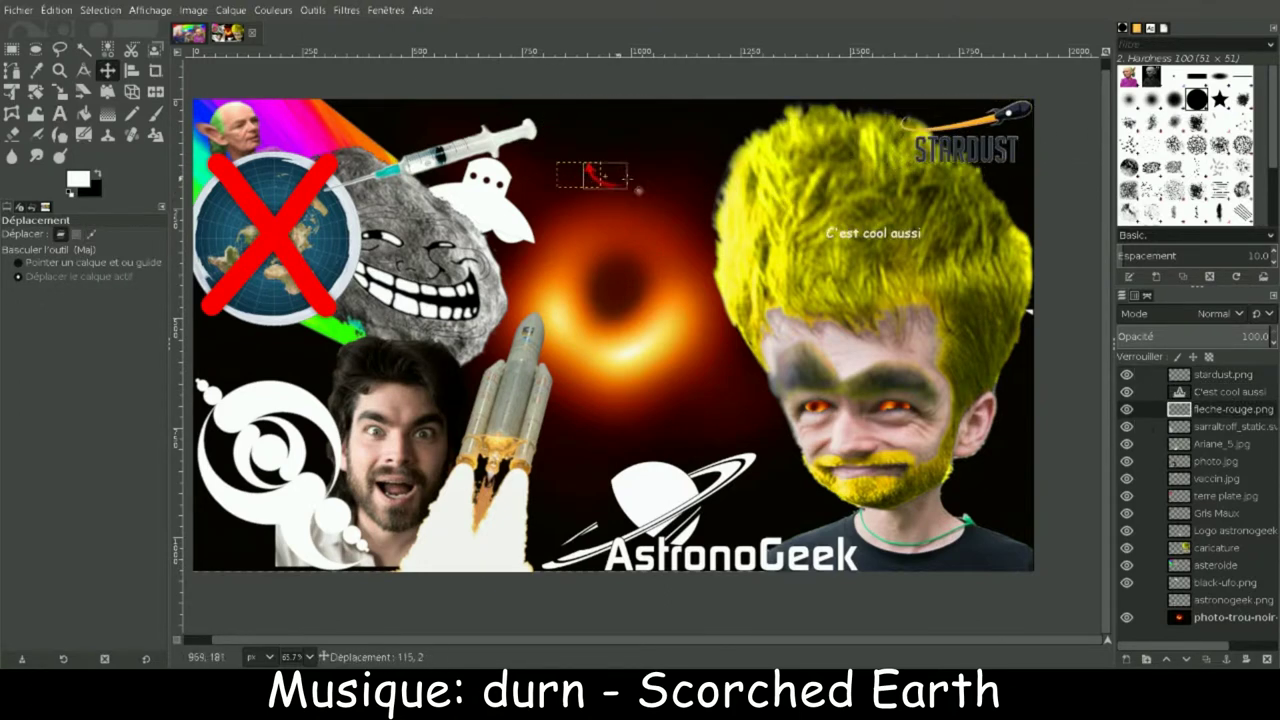
drag(995, 183, 1010, 182)
drag(897, 244, 963, 189)
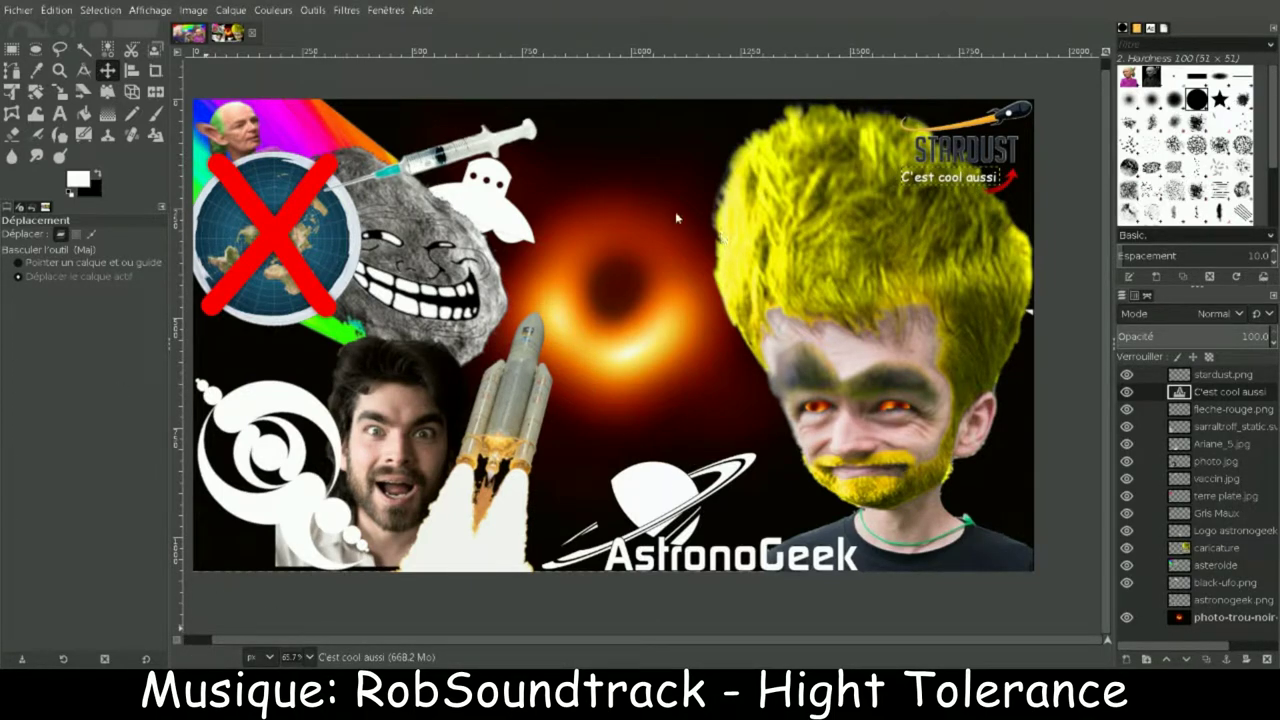
Step: Add Troll-face-1.png as the top layer, scale it to 300 px wide and place it under the "C'est cool aussi" text
drag(1230, 630, 1204, 640)
key(shift+s)
click(614, 335)
text(300)
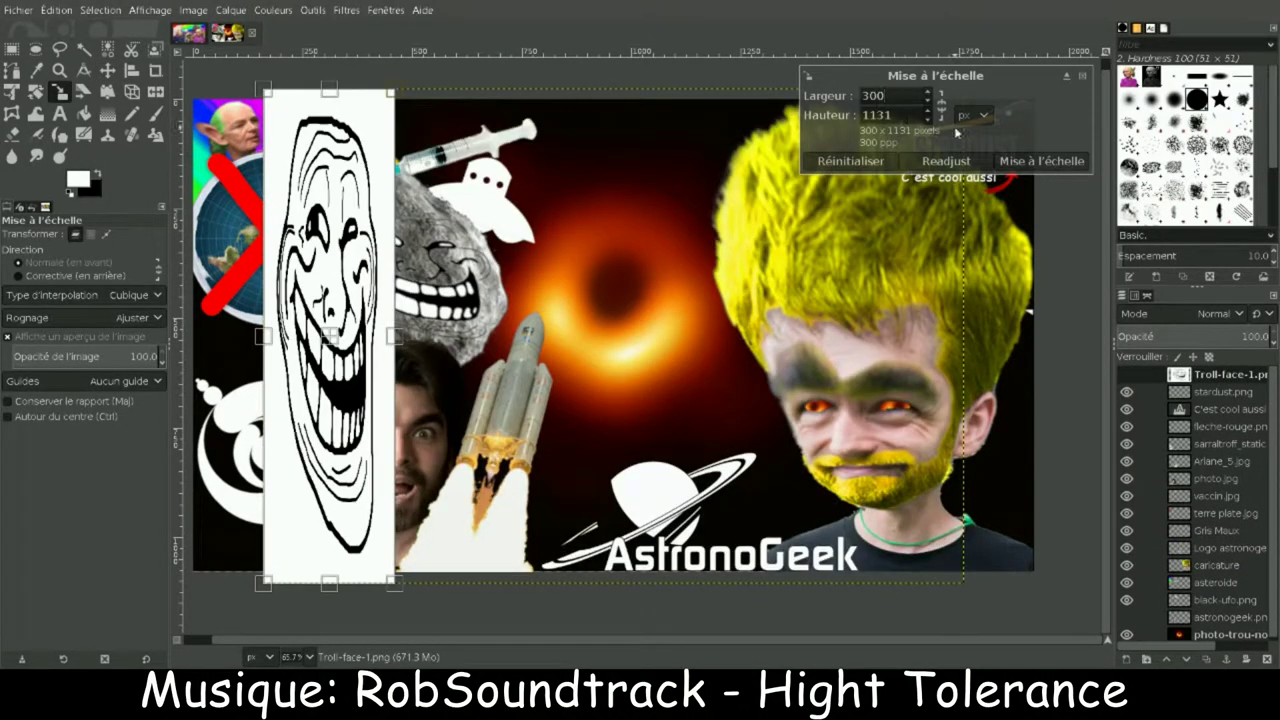
key(Return)
drag(782, 140, 975, 222)
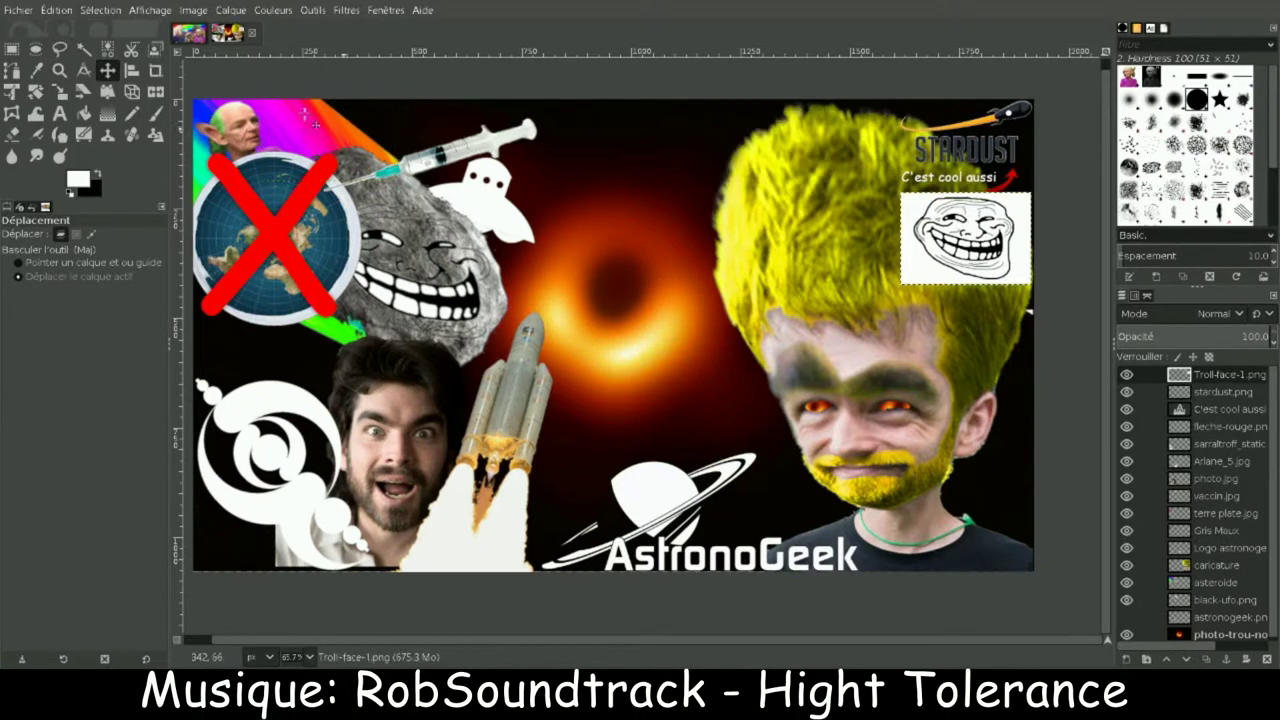
Step: Delete the white background around the troll face and crop its layer to the content
key(z)
click(966, 239)
click(966, 239)
click(83, 49)
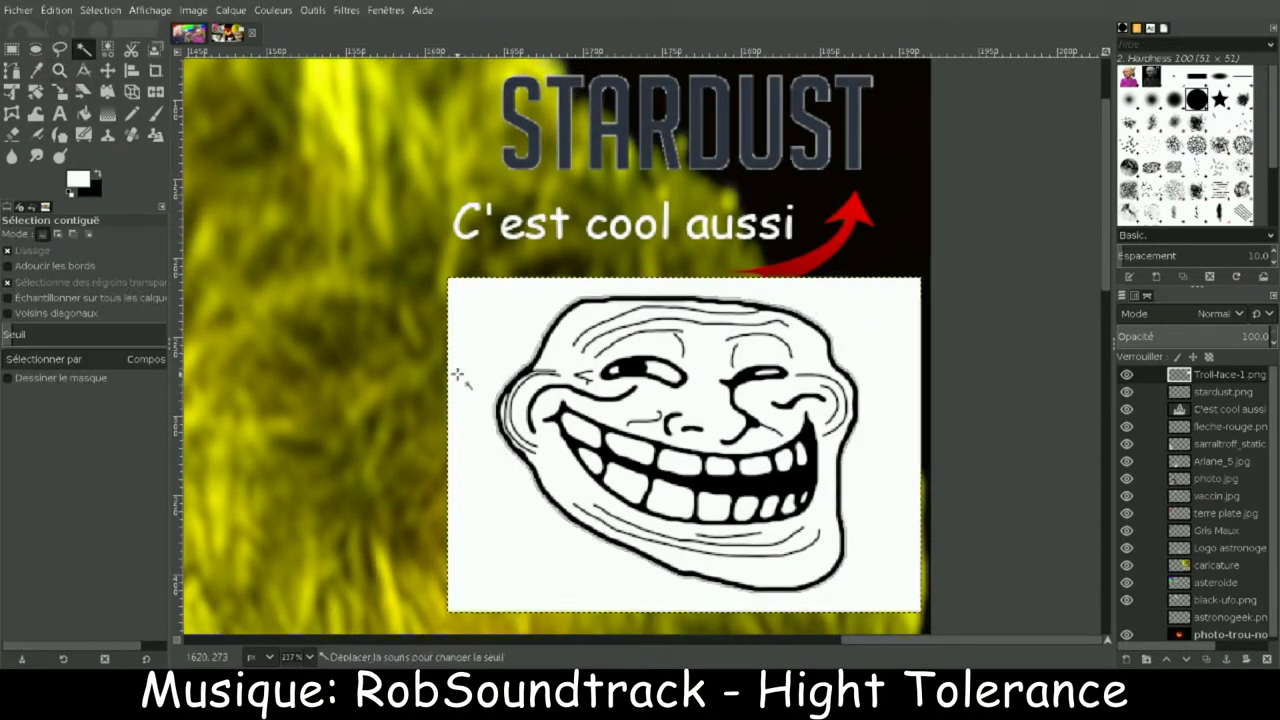
click(457, 371)
key(Delete)
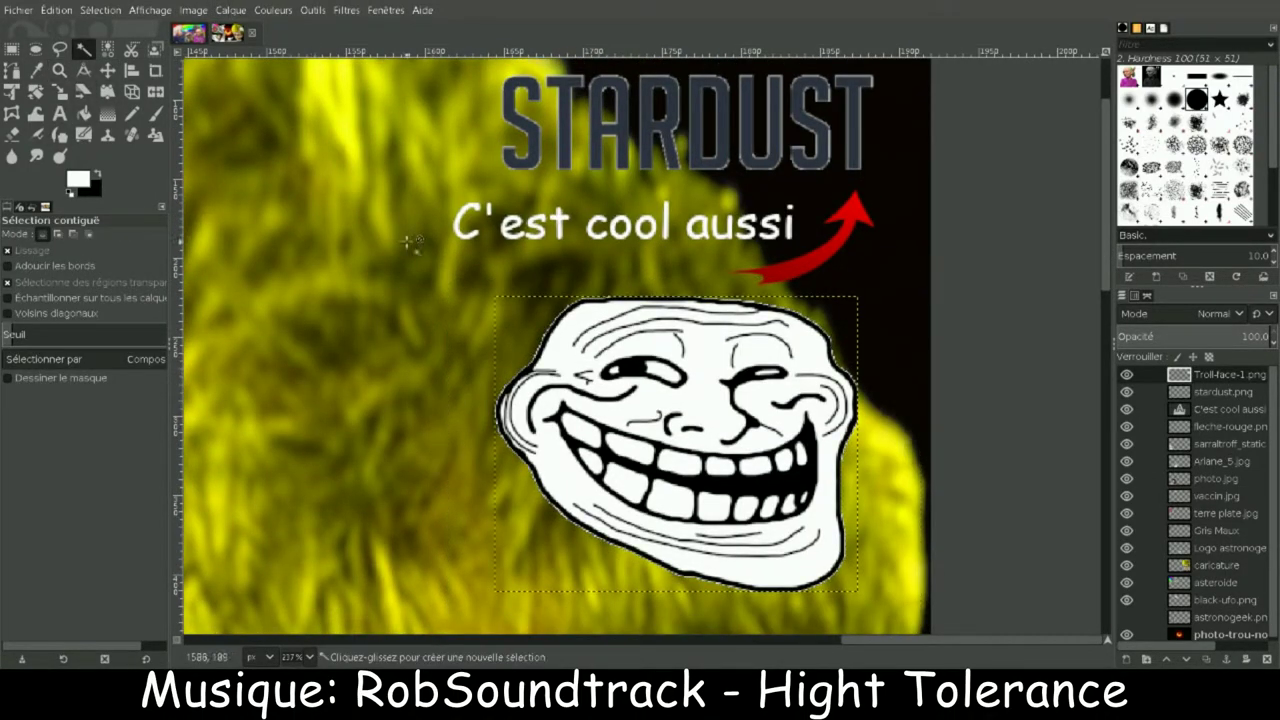
Step: Scale the troll face to 100 px wide and place it just left of the "C'est cool aussi" text
click(62, 93)
drag(496, 590, 778, 420)
drag(852, 340, 372, 205)
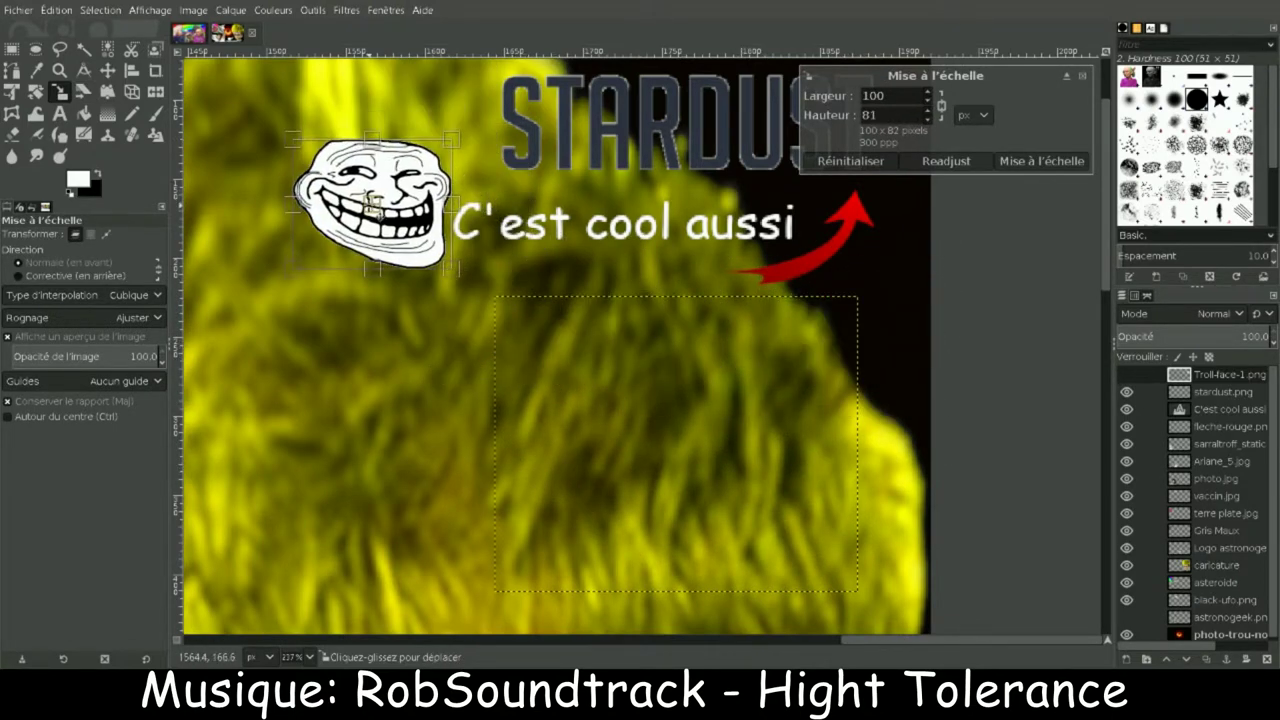
key(z)
ctrl+click(455, 350)
ctrl+click(455, 350)
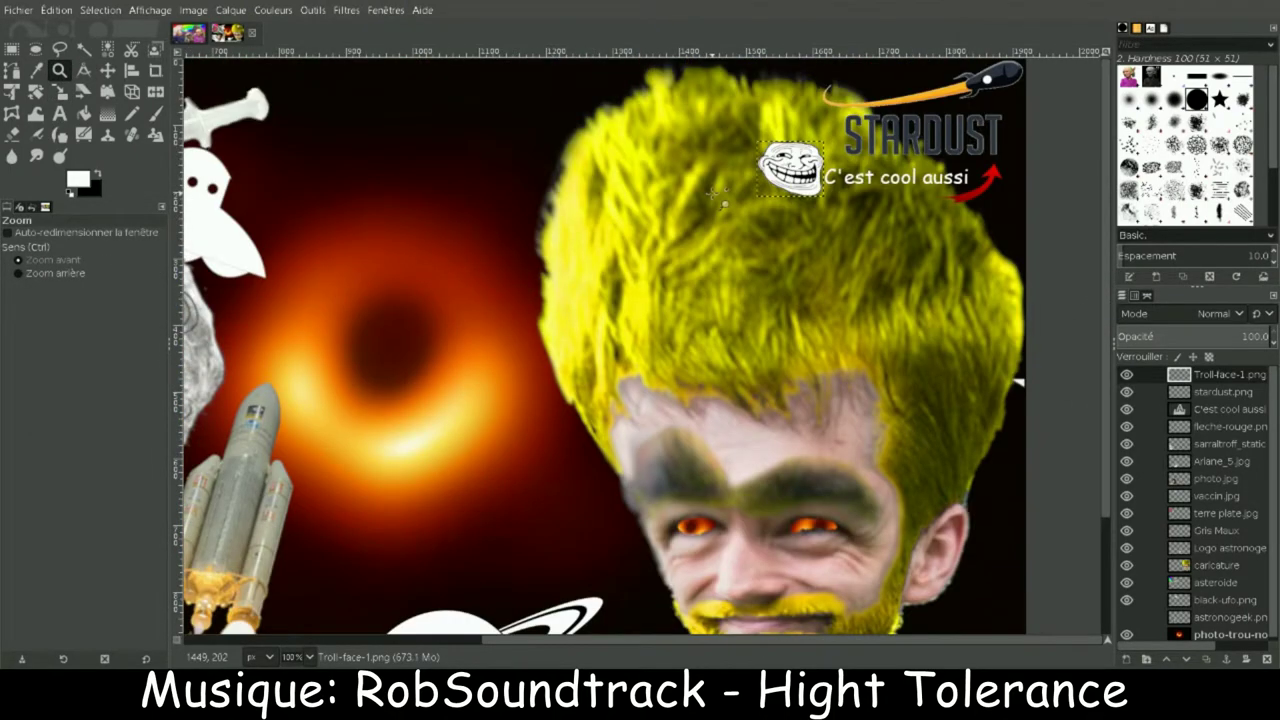
key(m)
key(minus)
key(minus)
key(minus)
key(shift+ctrl+j)
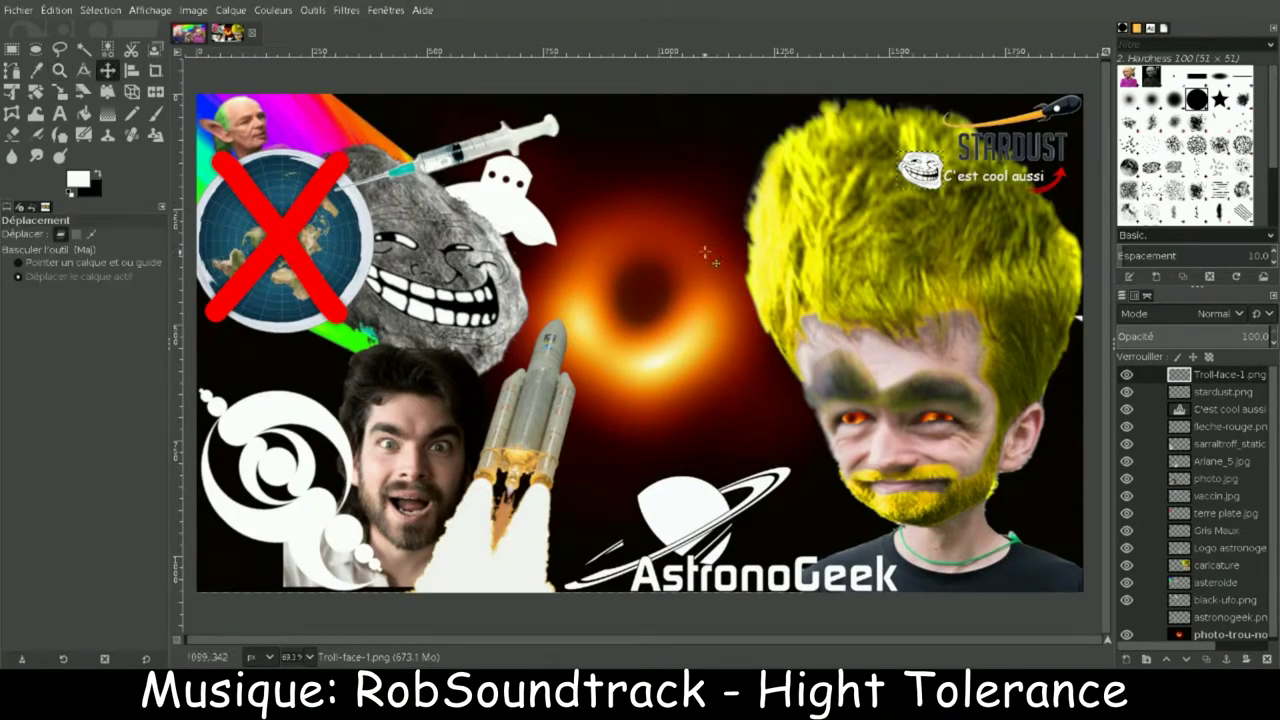
Step: Duplicate the STARDUST logo layer beneath the original and hide the original layer
mouse_move(933, 172)
mouse_down()
mouse_move(957, 211)
mouse_move(1010, 205)
mouse_move(946, 142)
mouse_move(1015, 204)
mouse_move(931, 163)
mouse_up()
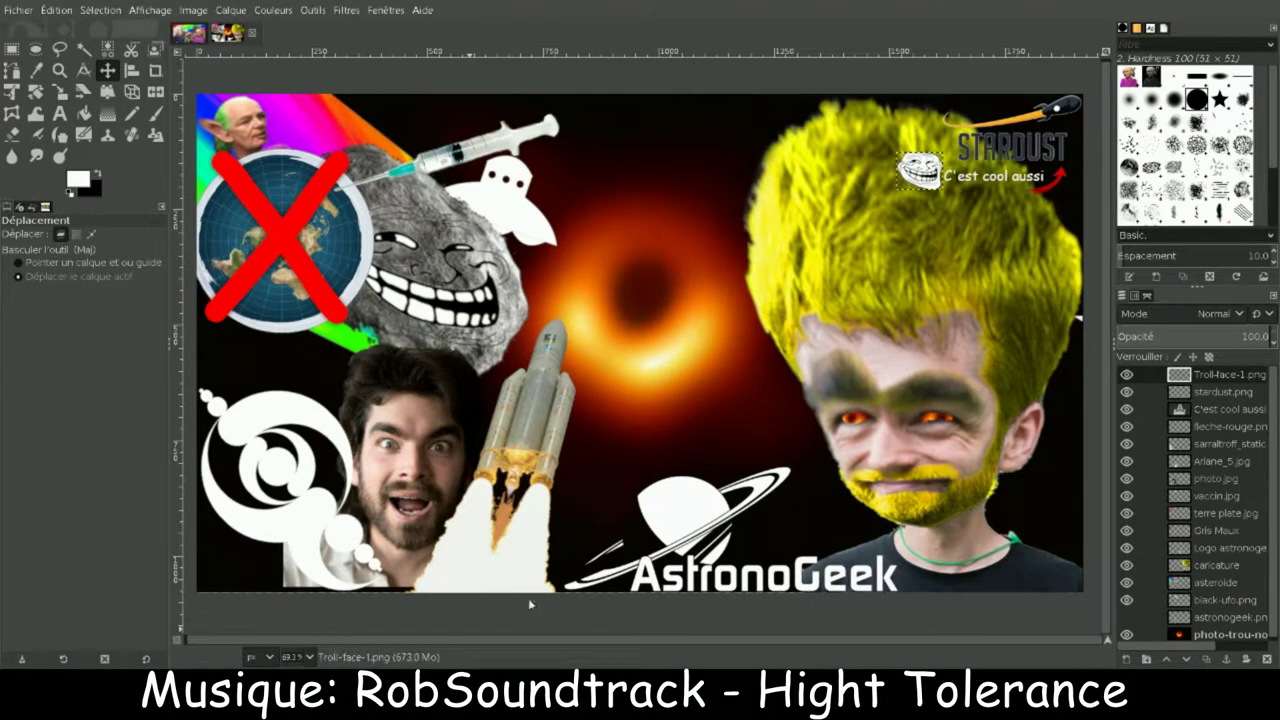
click(59, 70)
drag(880, 95, 1092, 216)
click(1217, 392)
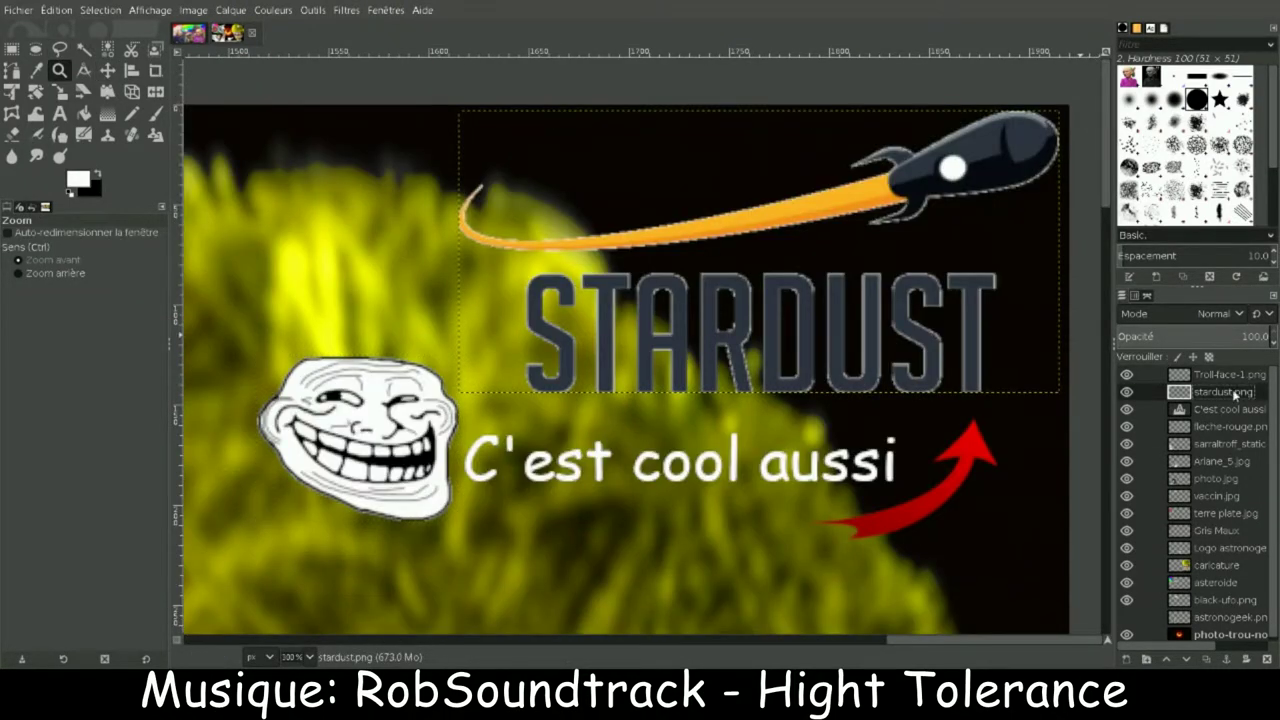
key(shift+ctrl+d)
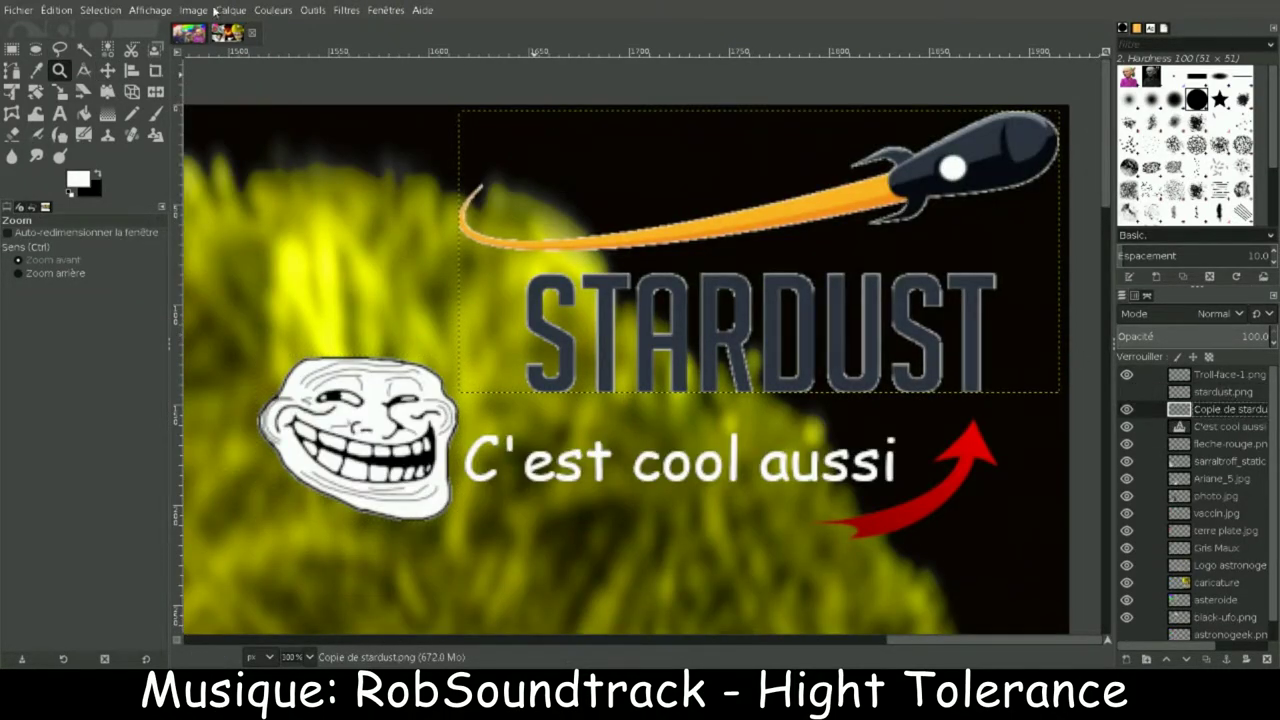
Step: Darken the copied STARDUST logo to black using Dodge/Burn with higher exposure and Brightness-Contrast, and get Bucket Fill ready
click(59, 156)
scroll(40, 610, down, 1)
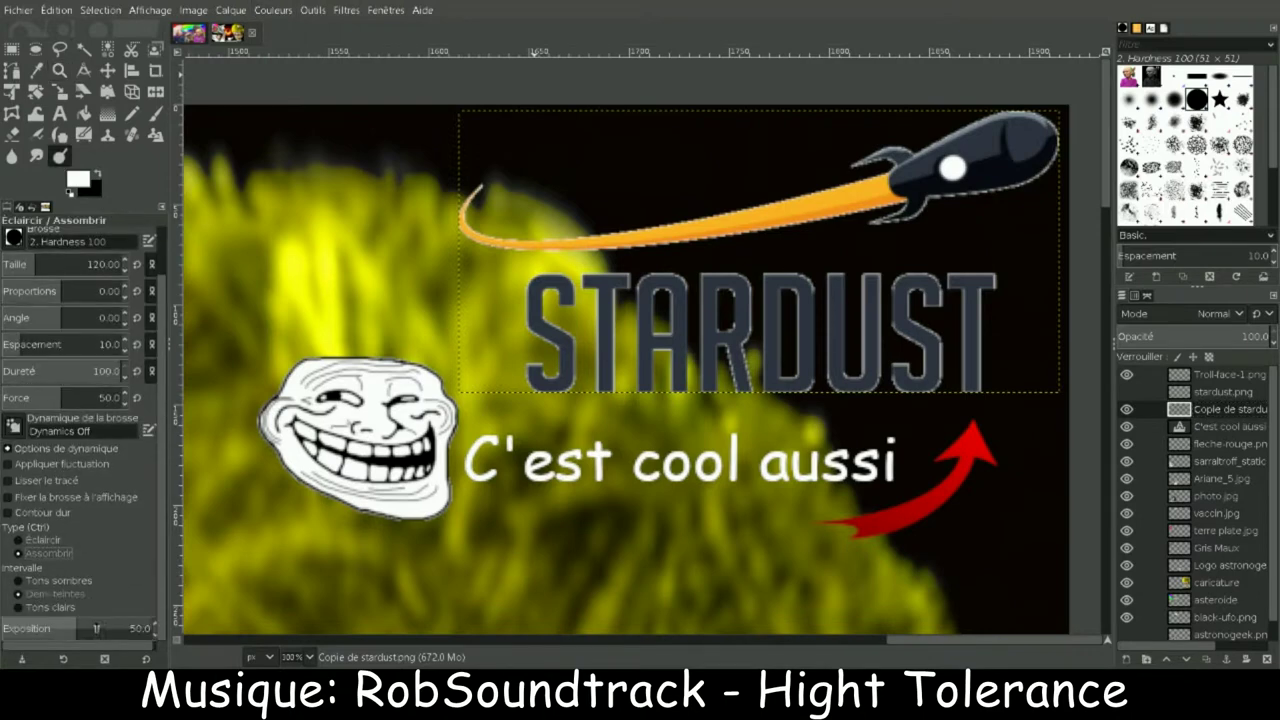
drag(128, 628, 156, 628)
mouse_move(480, 235)
mouse_down()
mouse_move(720, 240)
mouse_move(543, 120)
mouse_move(852, 350)
mouse_move(843, 177)
mouse_move(580, 211)
mouse_move(808, 200)
mouse_move(590, 244)
mouse_up()
click(272, 10)
click(300, 95)
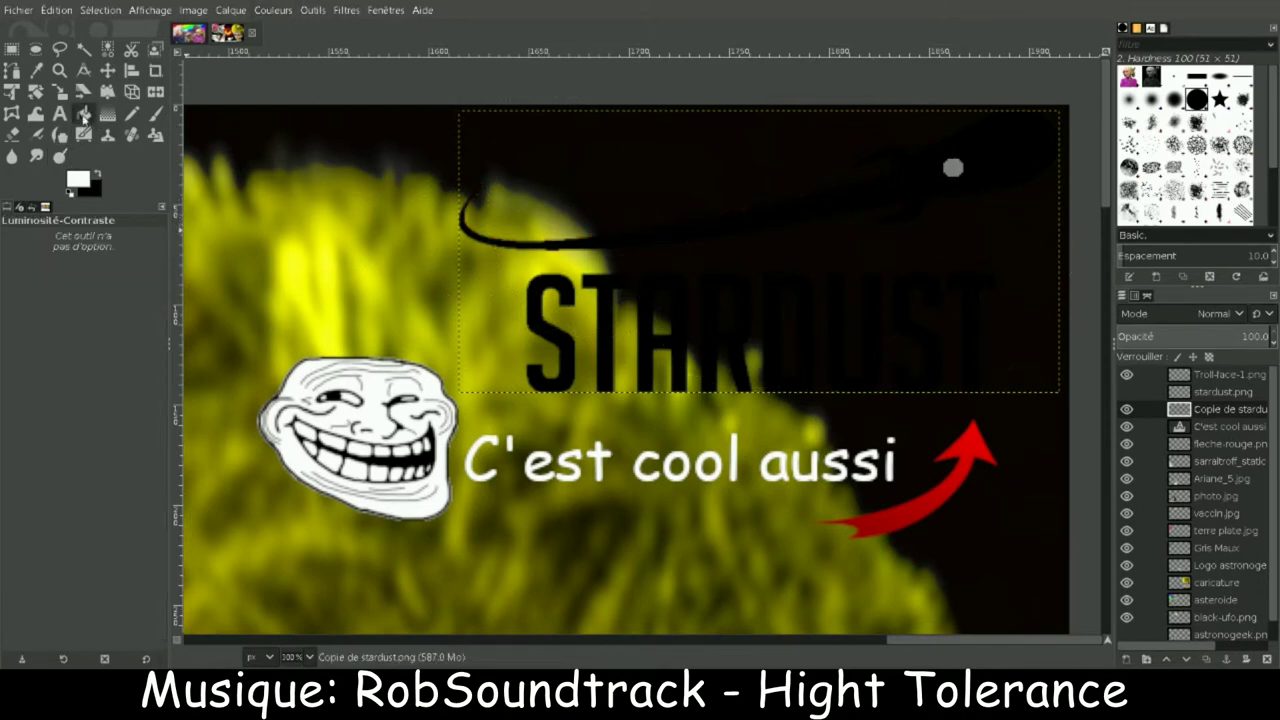
click(60, 156)
click(84, 113)
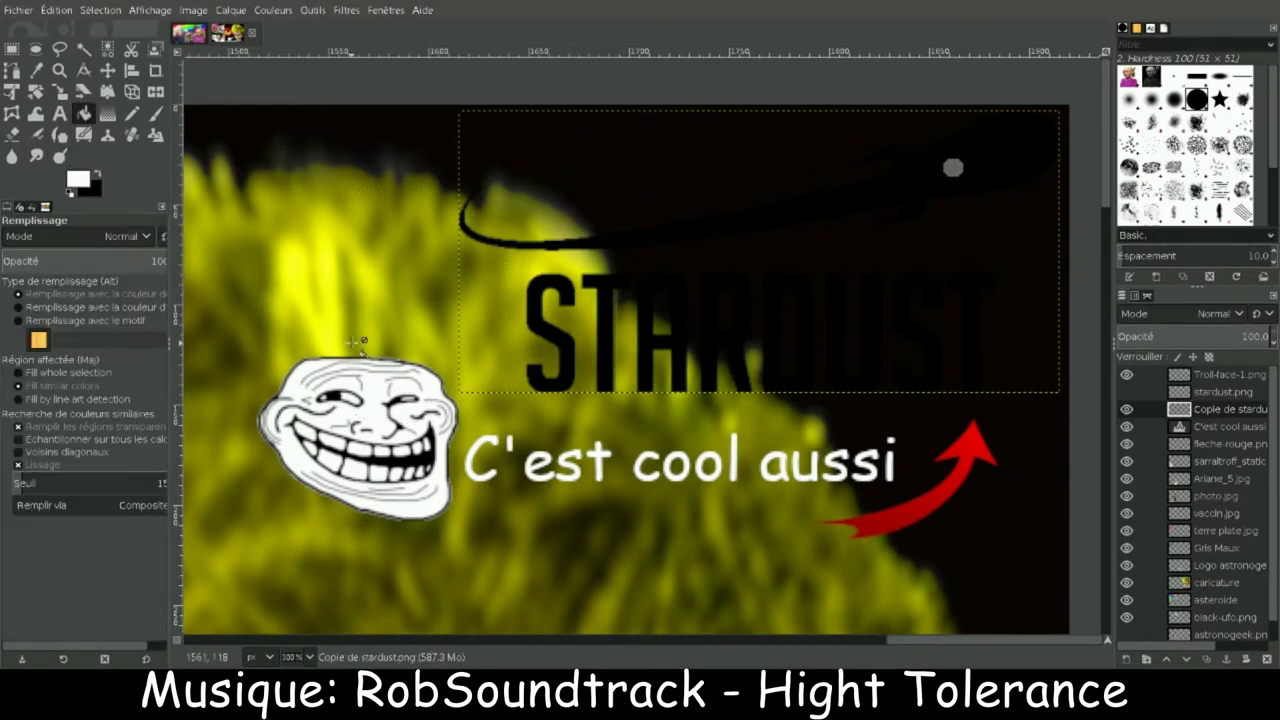
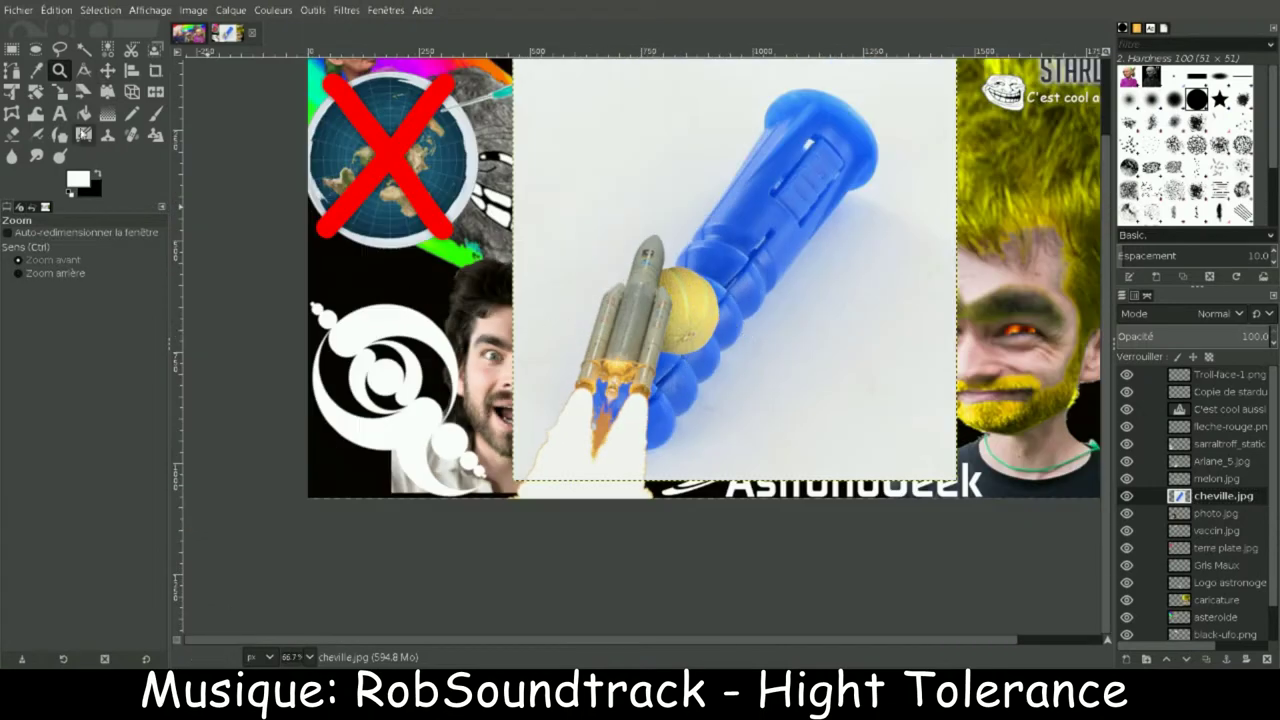
Step: Add the black Comic Sans MS 65 px text "C'est le melon et les chevilles XD" on two lines over the wall plug image
key(t)
click(738, 352)
text(C'est le melon)
key(Return)
text(et )
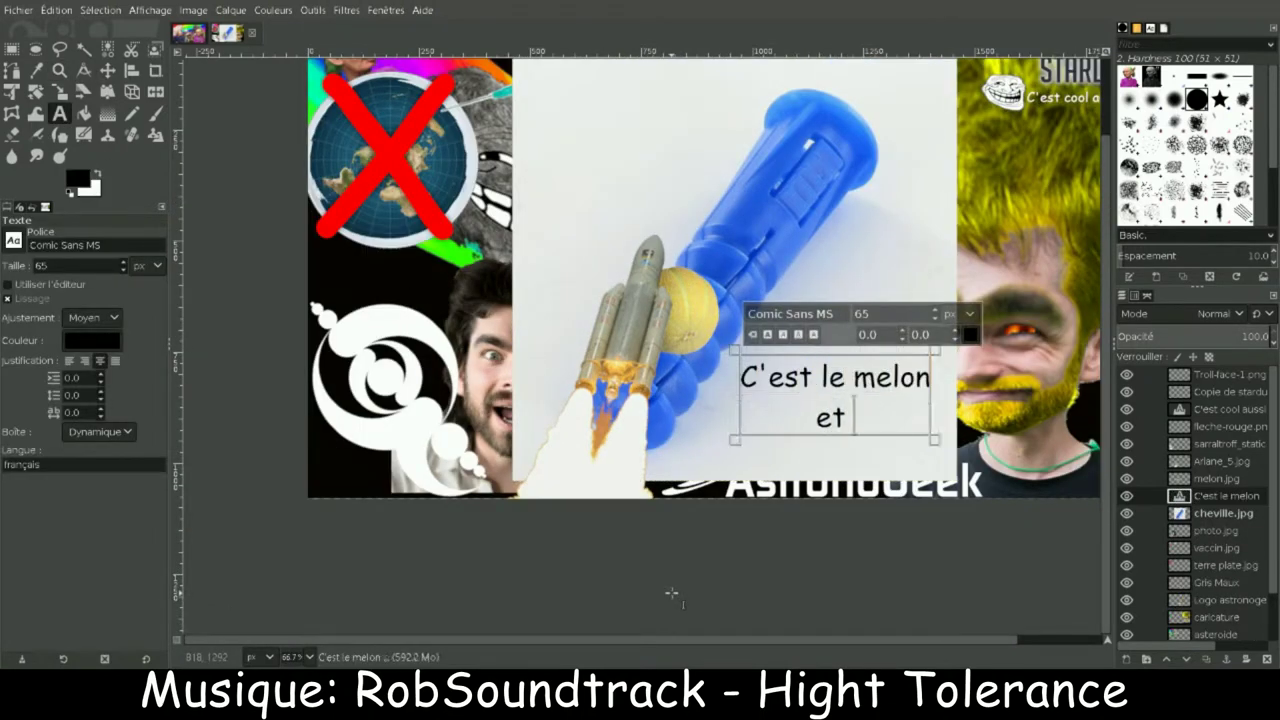
text(les chevilles XD)
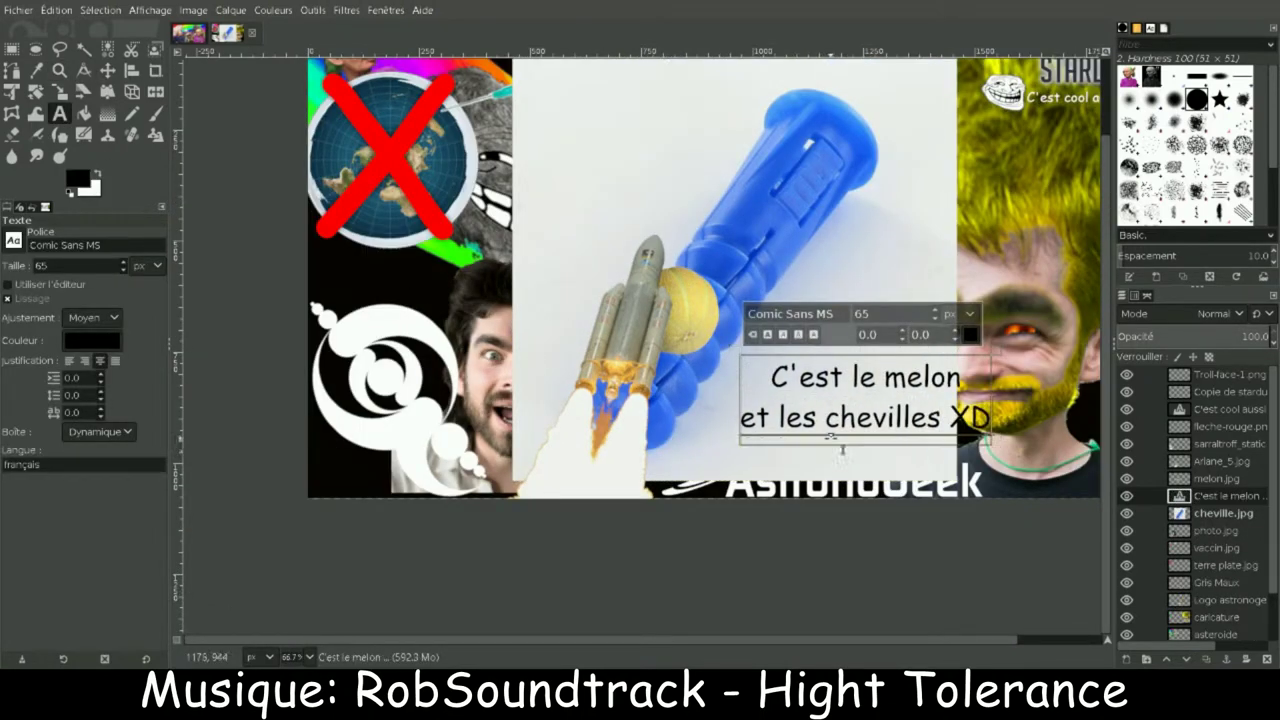
Step: Replace the caption with "OK le chevilles c'est null mais je trouvé bizard de mettre des pieds" and move it above the rocket
key(ctrl+a)
text(OK le chevilles c'es)
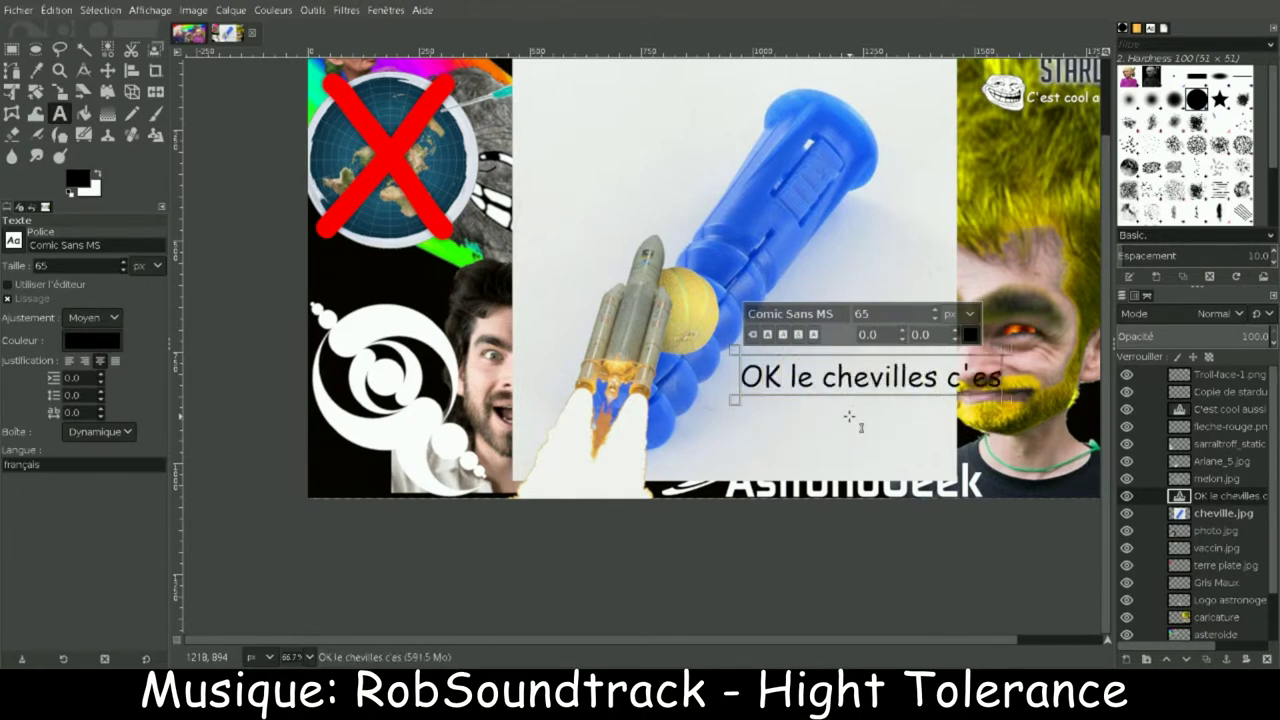
text(t null mais je trouvé bizard)
key(Return)
text(de)
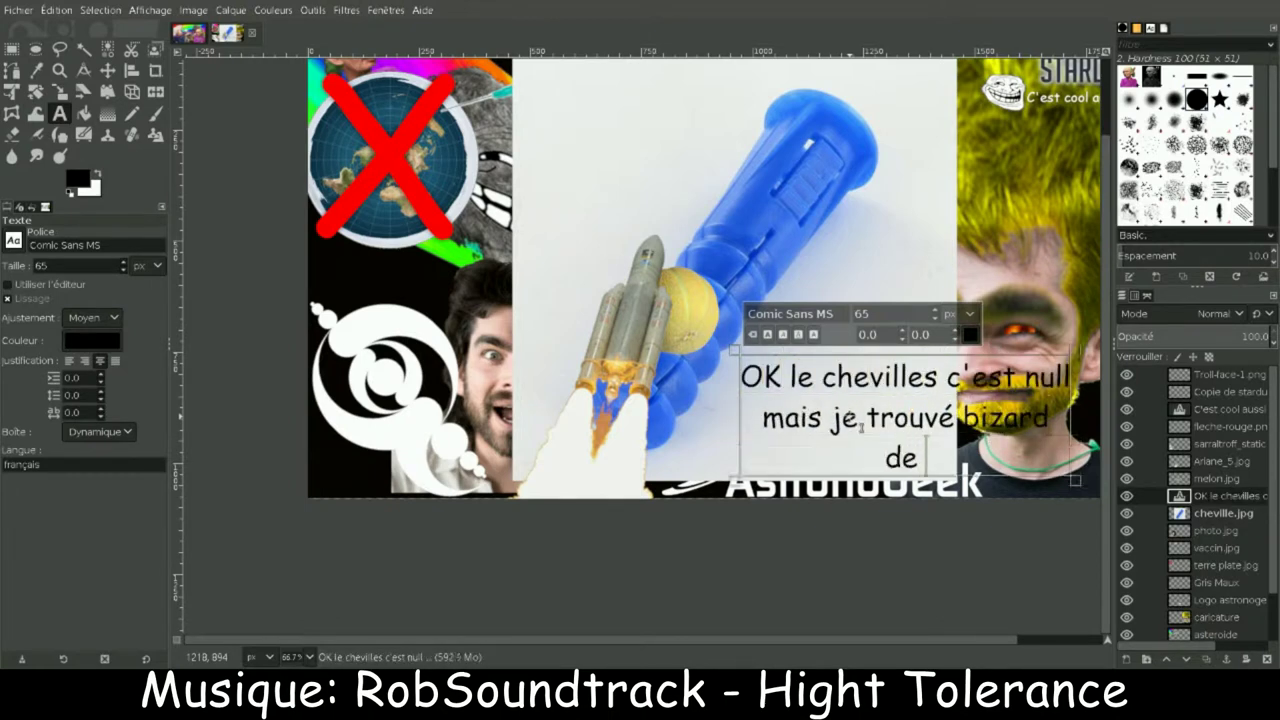
text( mettre des piedsm)
drag(862, 427, 676, 173)
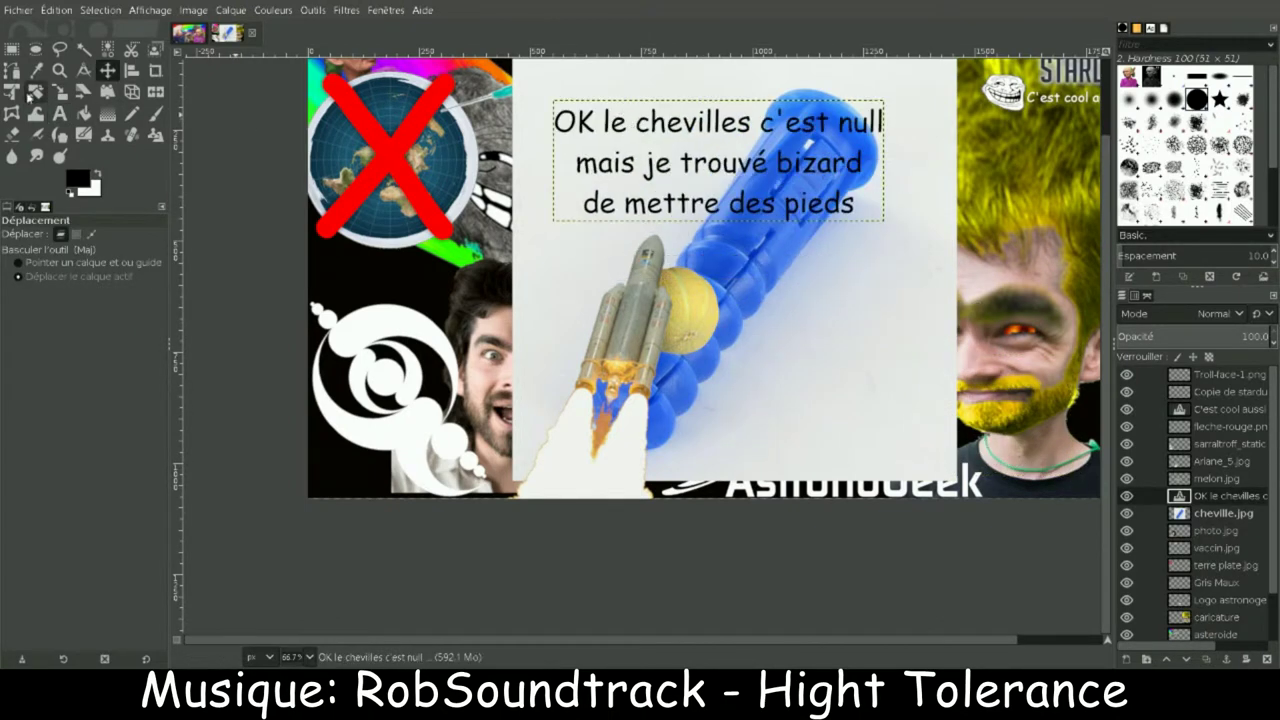
Step: Change the caption's wording to "les chevilles" and "je trouvais", and undo the caption
key(t)
click(641, 122)
text(s)
click(778, 172)
key(BackSpace)
text(ais)
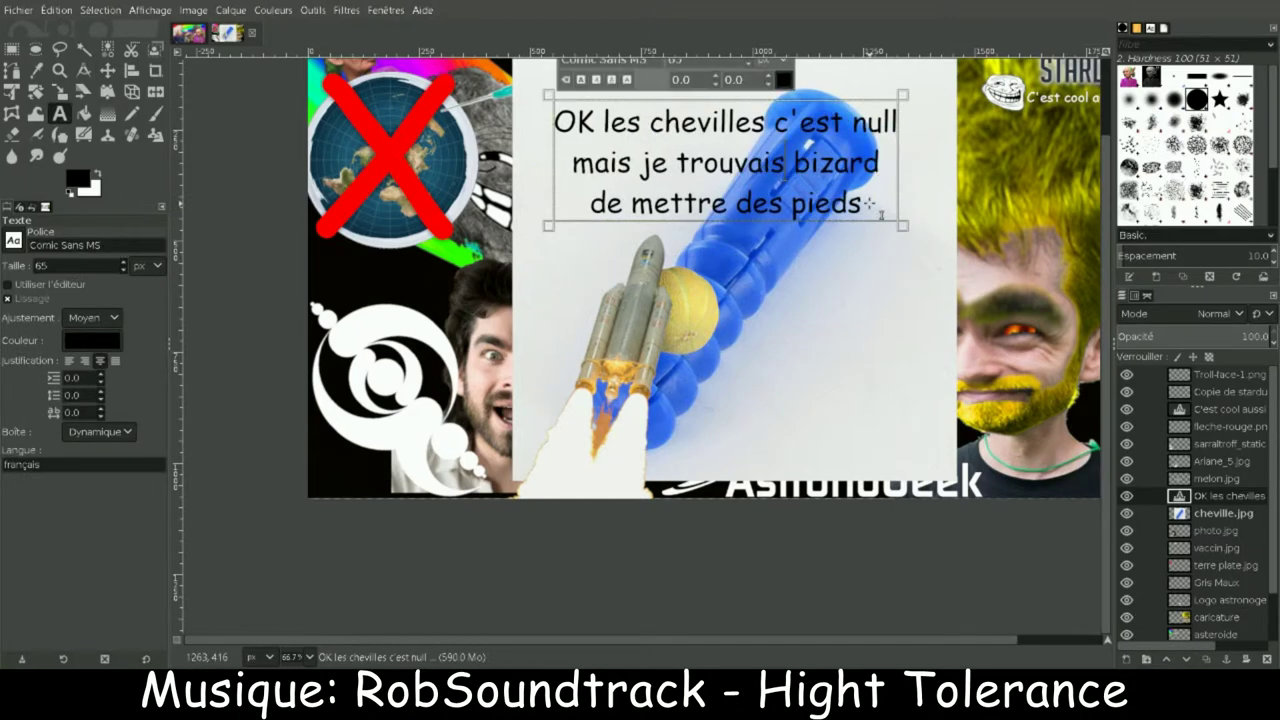
key(ctrl+z)
Step: Raise cheville.jpg to the top of the layers, delete the pale background around the blue wall plug and crop the layer to its content
key(u)
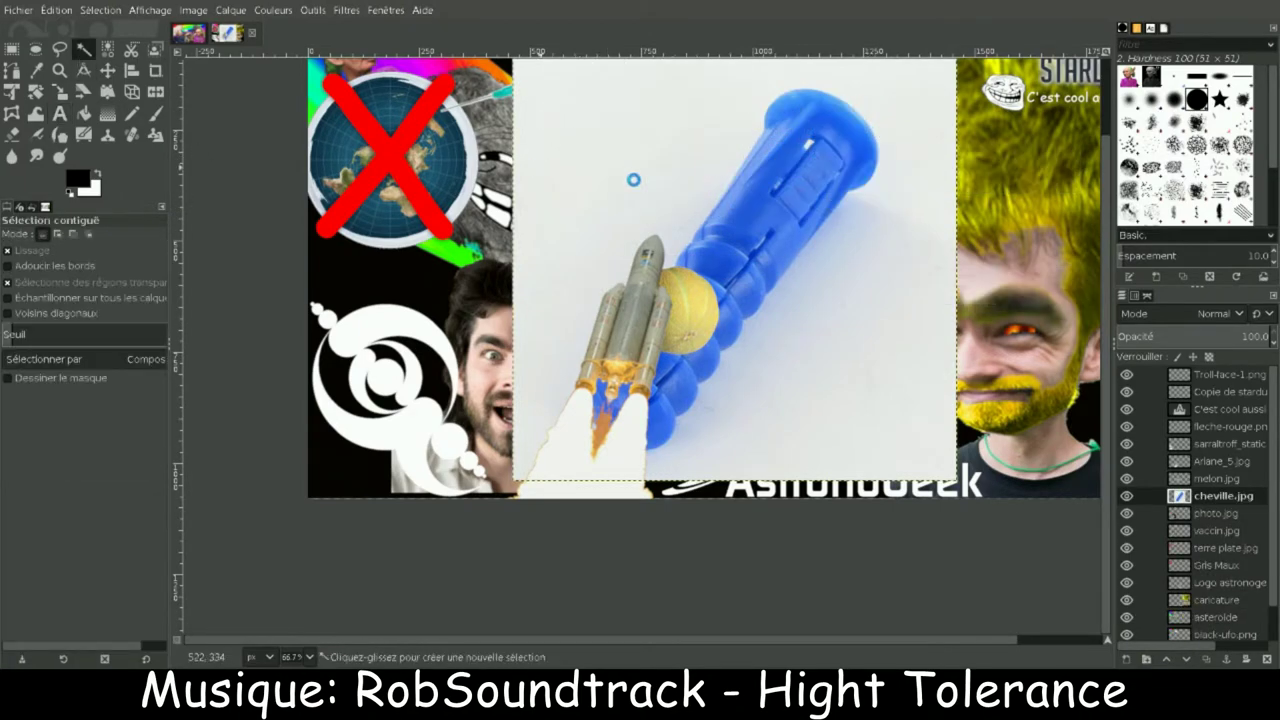
click(634, 177)
drag(1203, 493, 1205, 374)
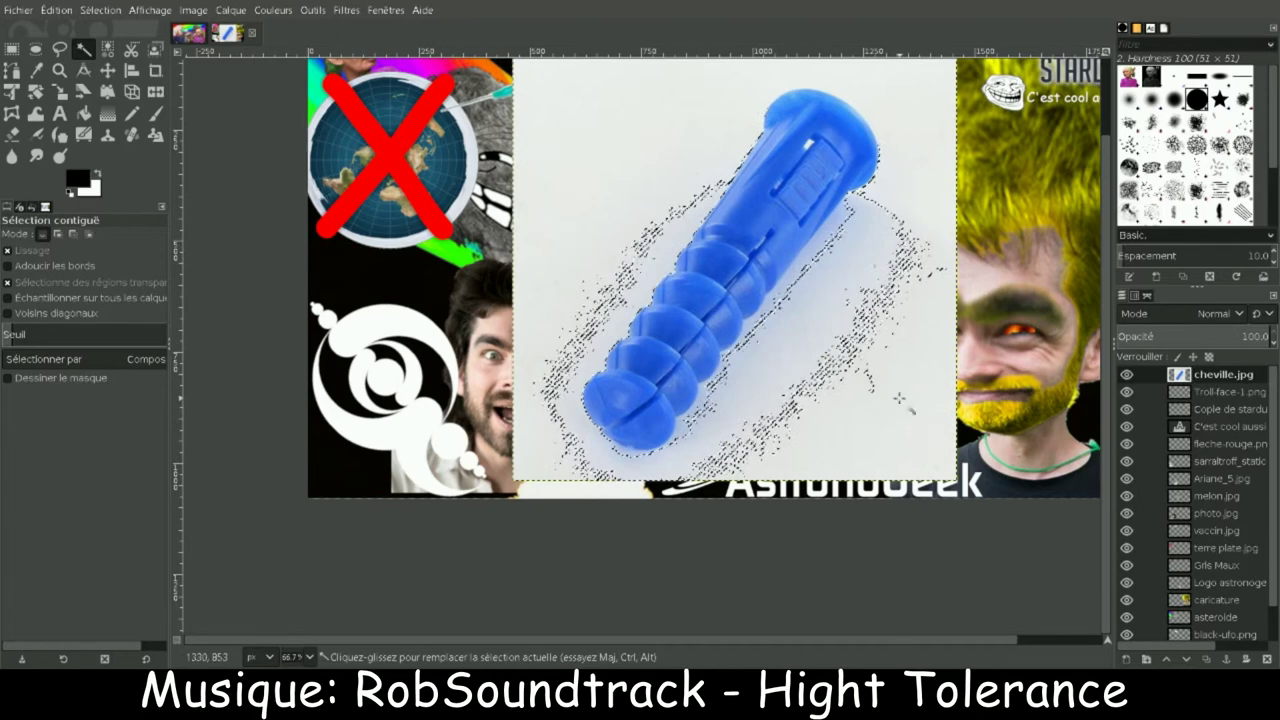
key(Delete)
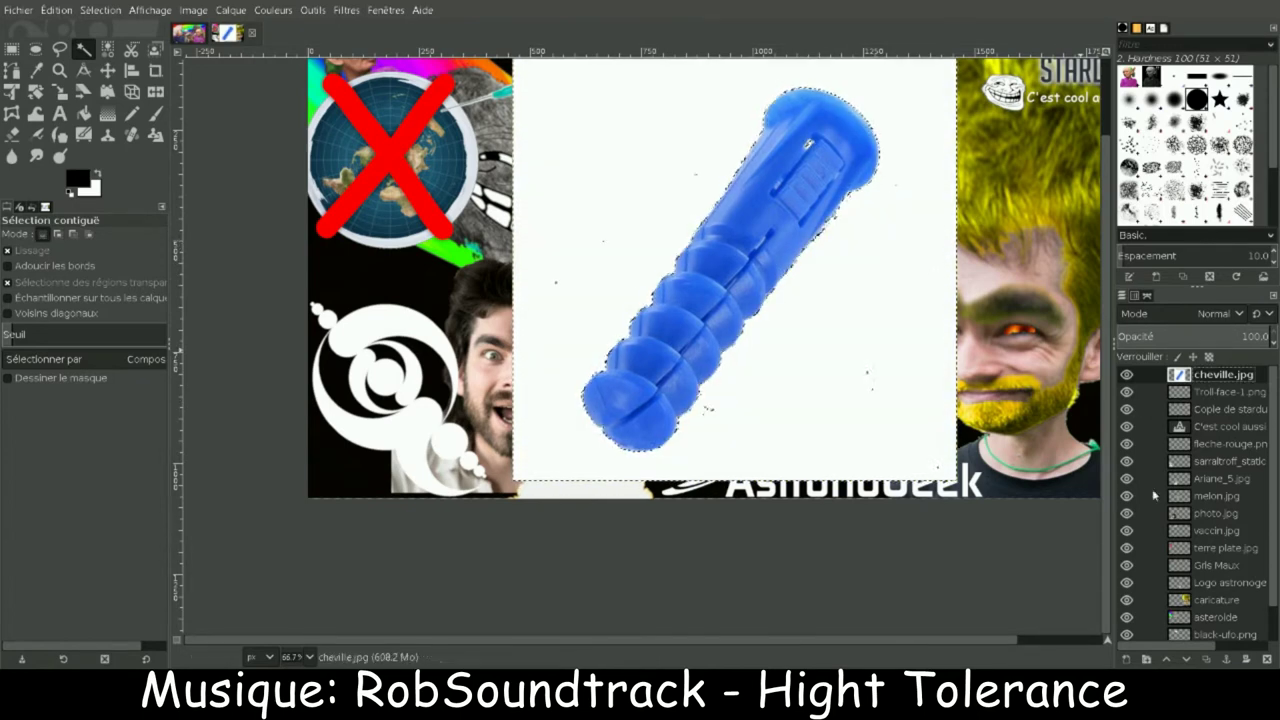
key(ctrl+i)
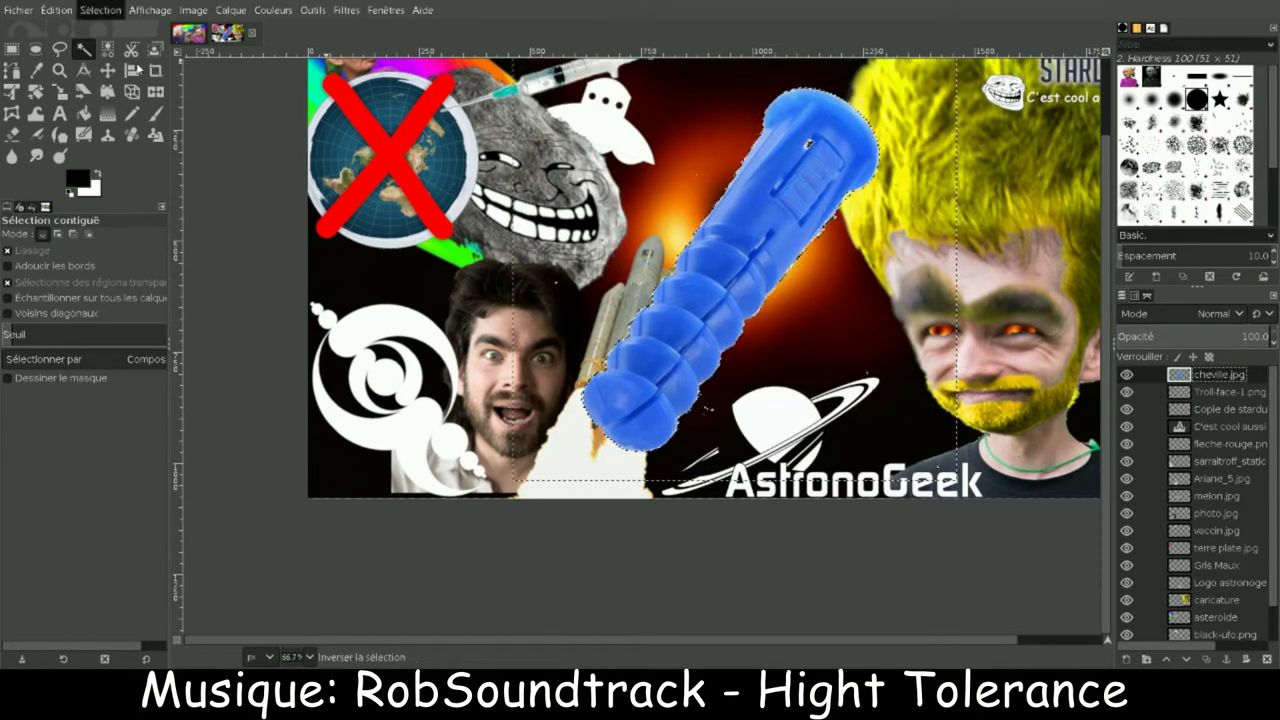
key(shift+e)
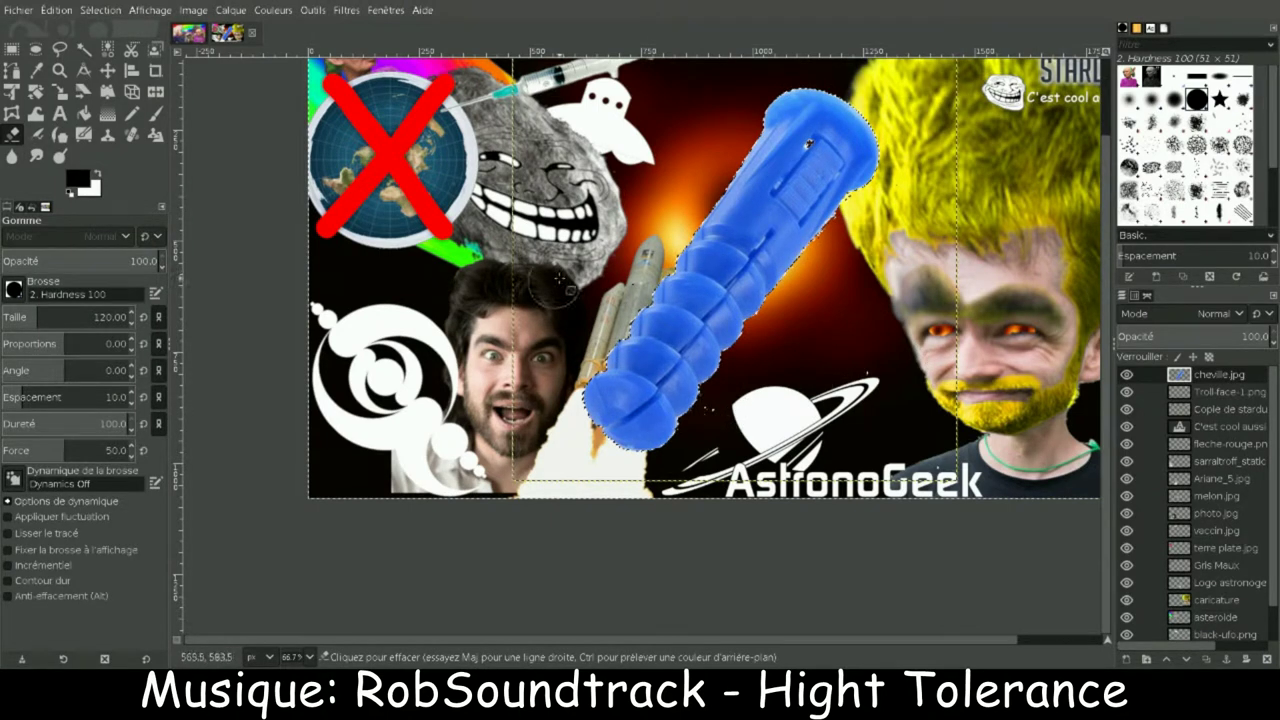
key(ctrl+shift+a)
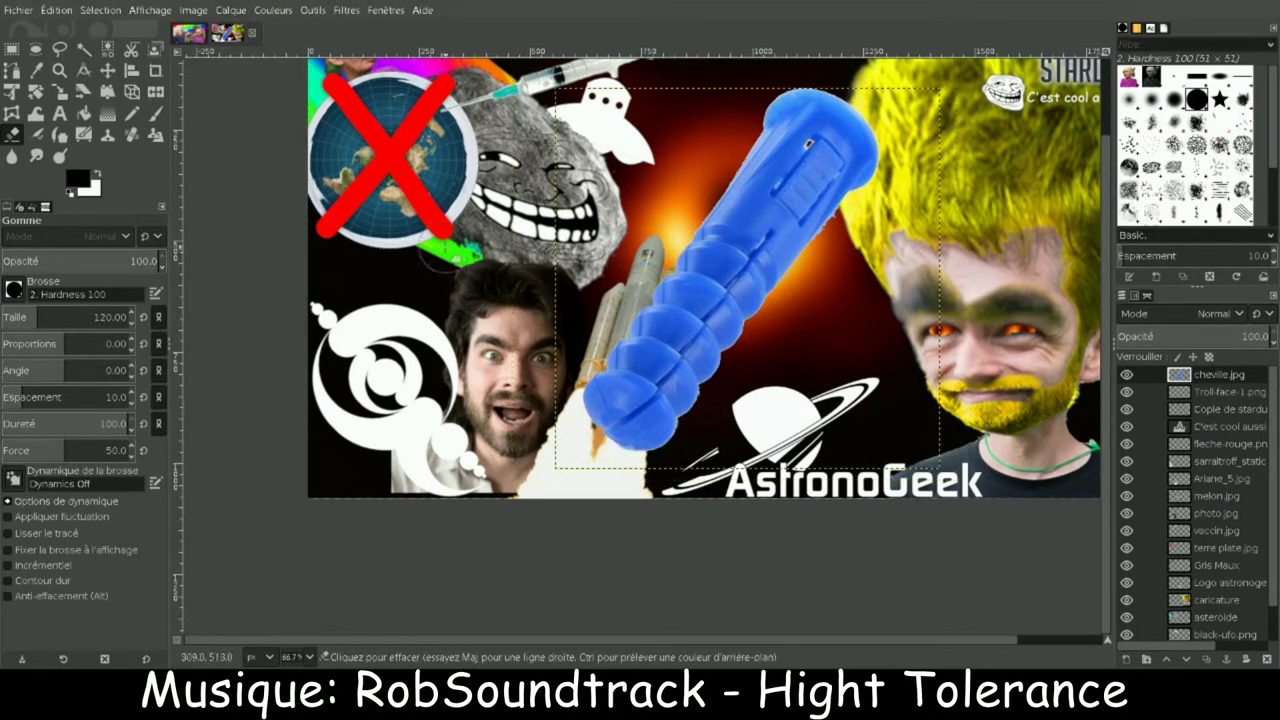
Step: Scale the blue wall plug layer down to about 100 px wide and place it just below the melon
key(shift+s)
click(750, 280)
drag(940, 467, 692, 383)
key(Return)
key(m)
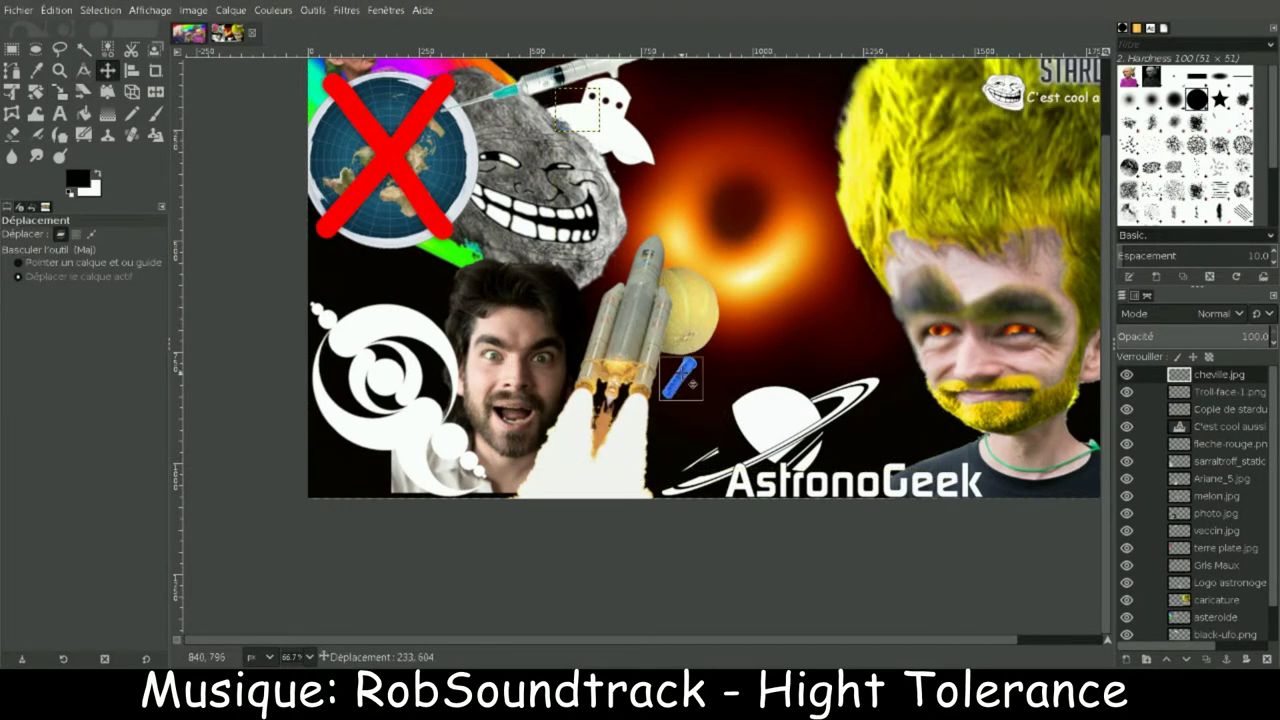
Step: Rotate the blue wall plug so that its wide end points down to the right
click(59, 70)
drag(500, 240, 830, 450)
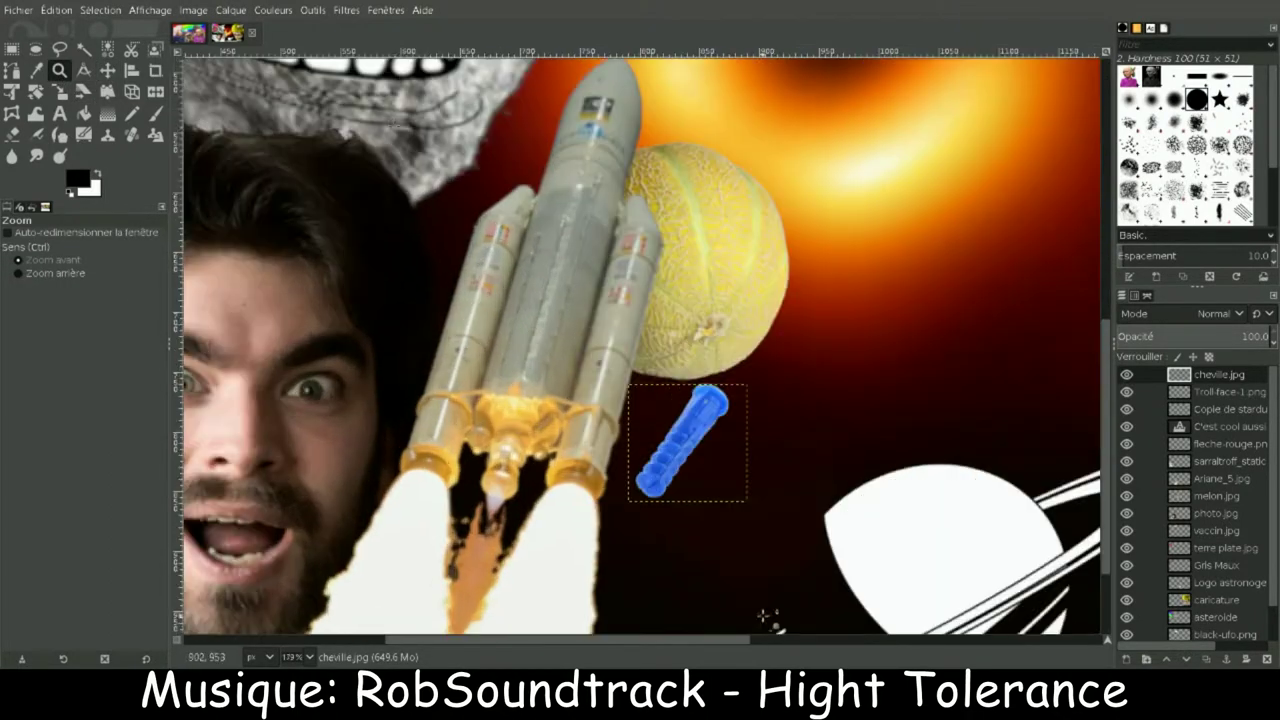
click(35, 91)
drag(705, 395, 763, 397)
key(Return)
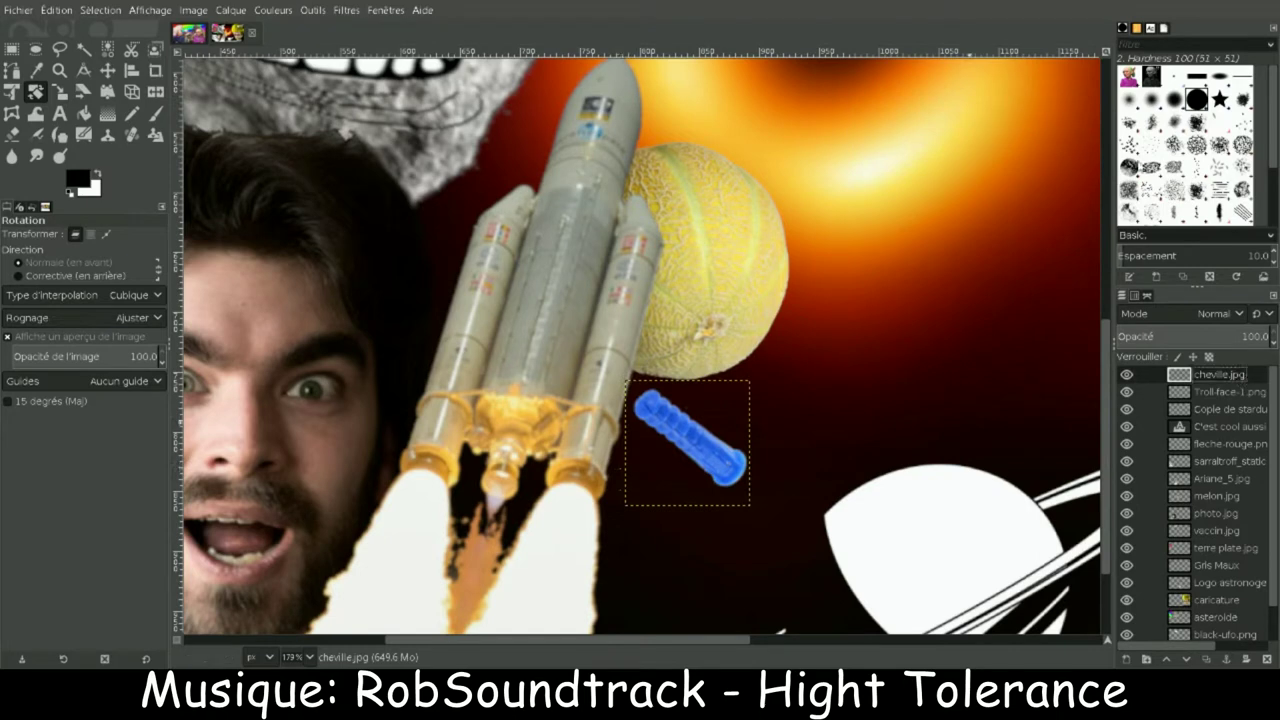
Step: Duplicate the wall plug, rotate and shift the copy so the two plugs form a sideways V, and merge them into one layer
key(shift+ctrl+d)
drag(698, 322, 598, 360)
key(Return)
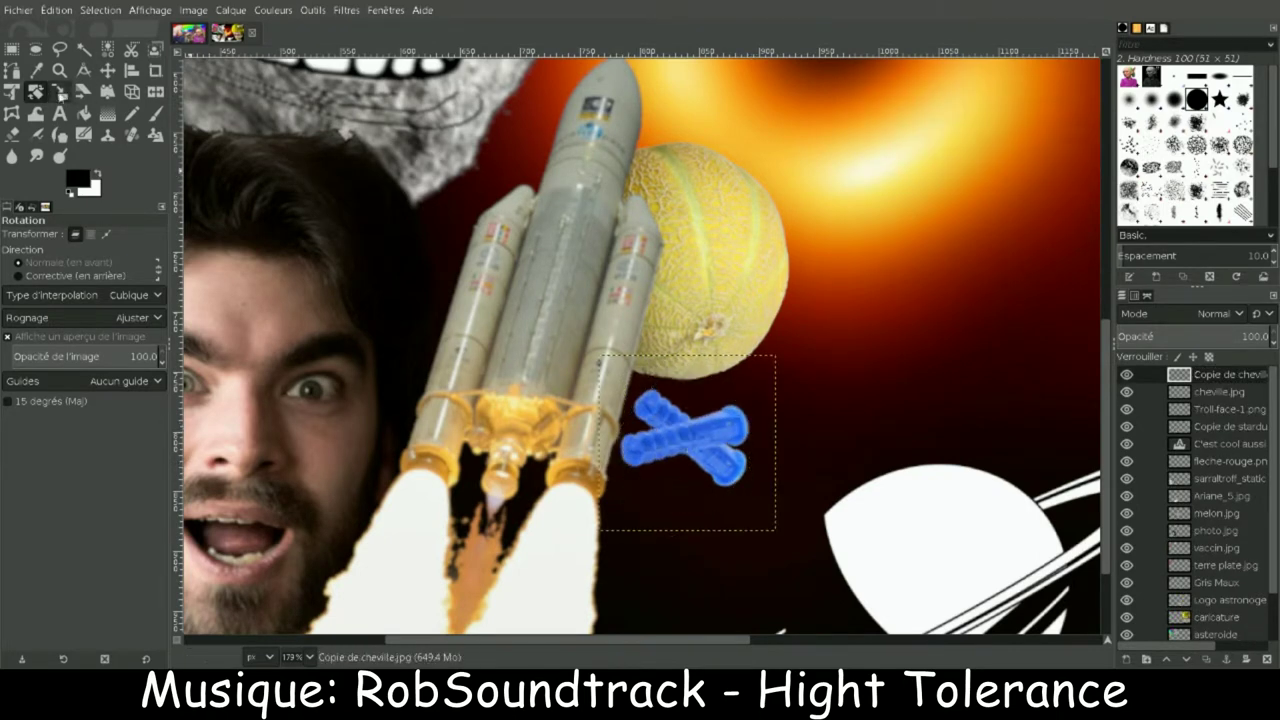
key(m)
drag(688, 434, 714, 422)
key(ctrl+m)
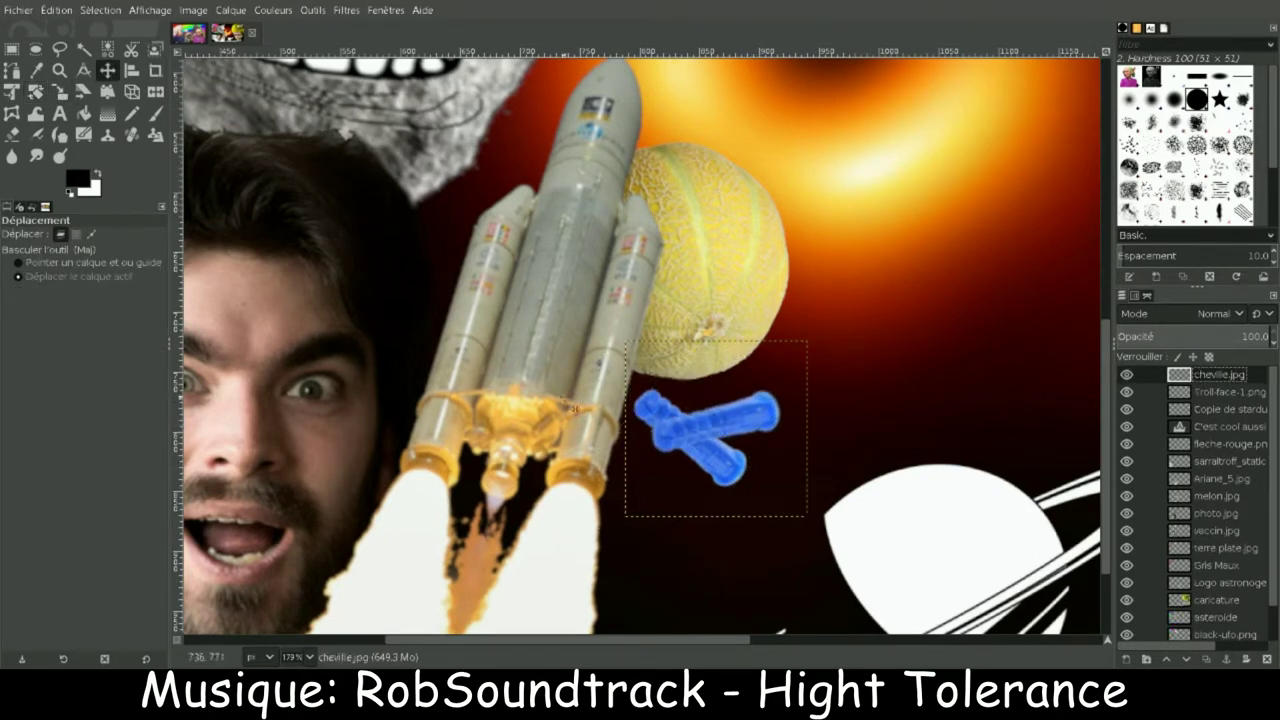
Step: Clear the area beneath the two wall plugs and crop their layer to its content
key(r)
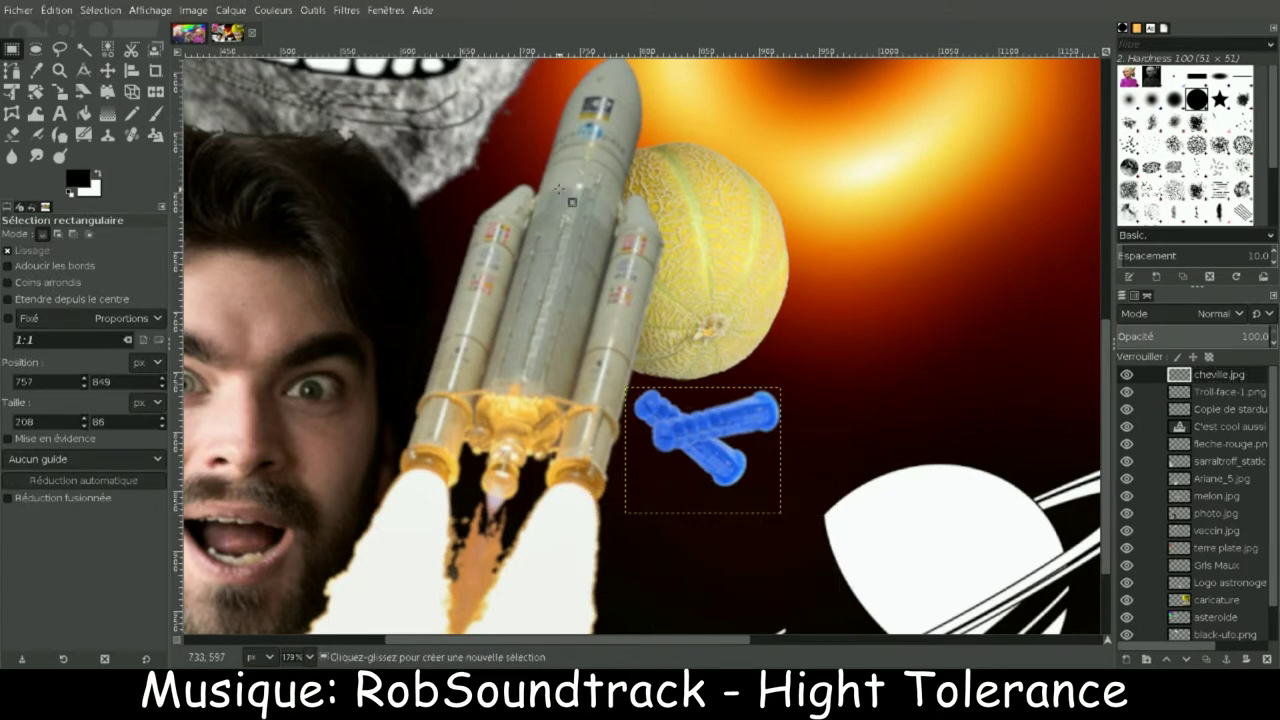
drag(832, 547, 600, 491)
click(902, 566)
Step: Tuck the wall plugs behind the rocket's right booster with their layer below melon.jpg, and scale them to 133 × 90 px
key(m)
drag(716, 451, 657, 441)
drag(1219, 374, 1220, 514)
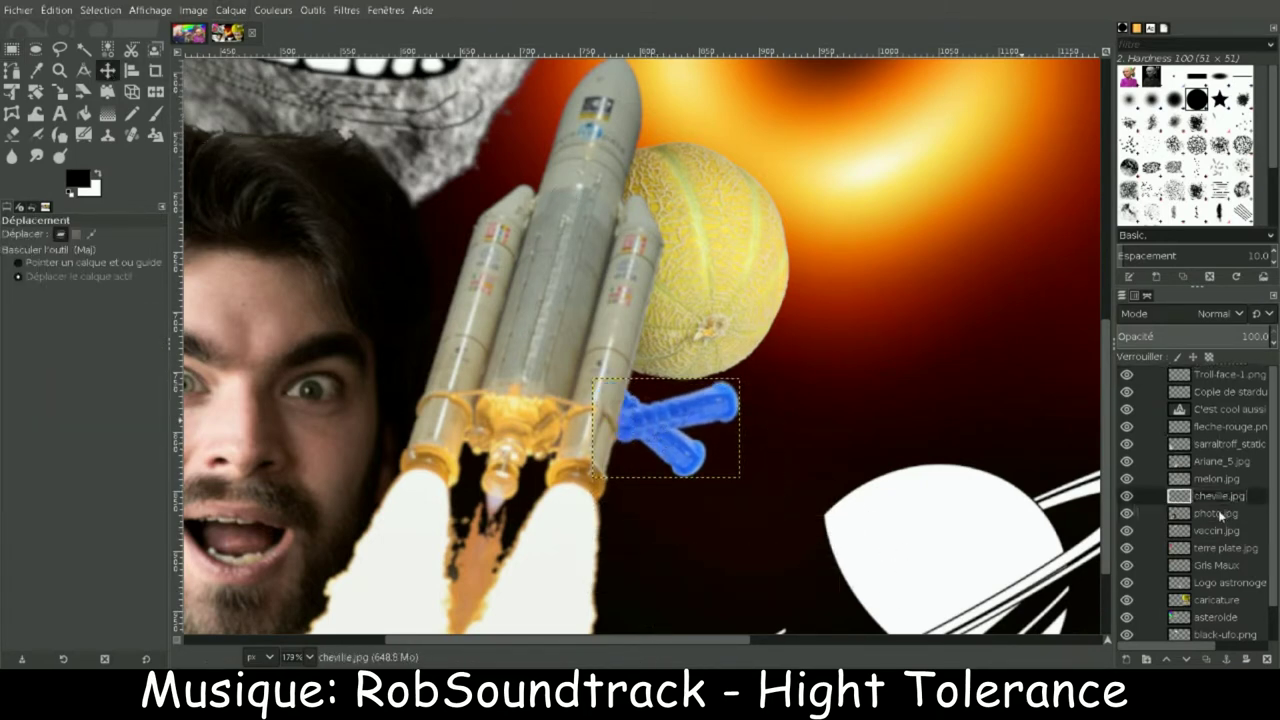
key(shift+s)
drag(617, 489, 660, 480)
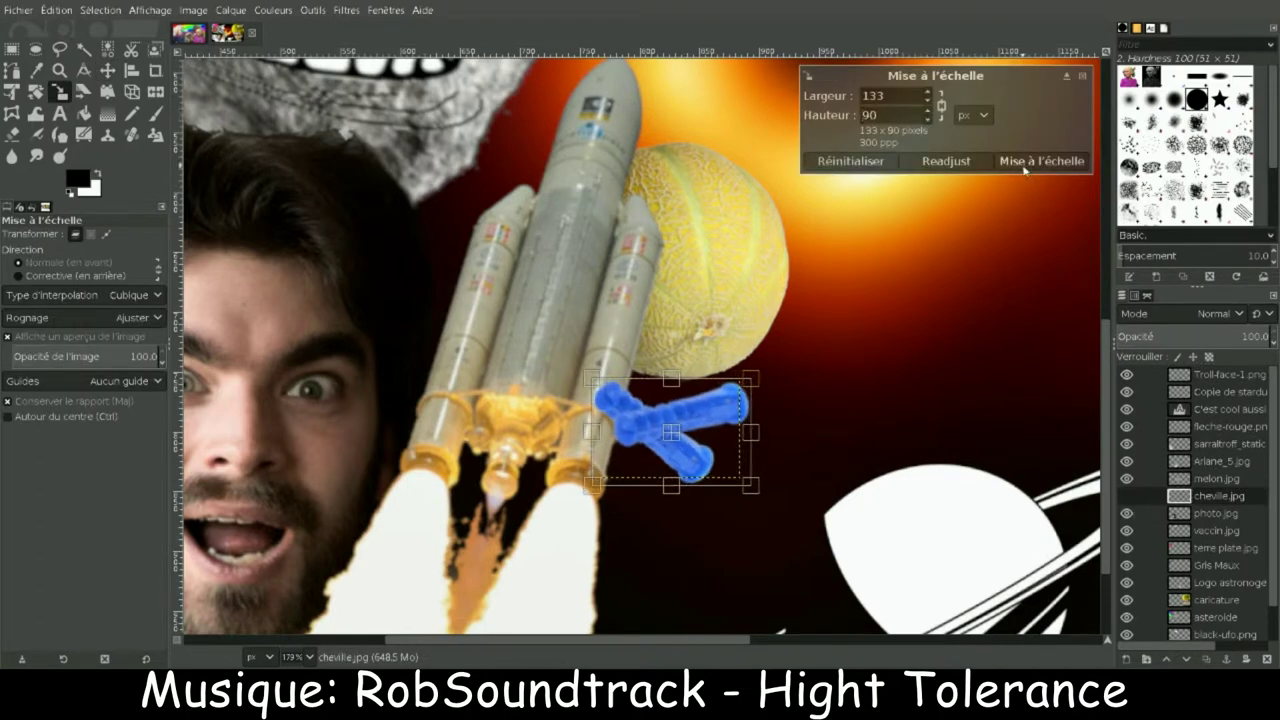
key(Return)
Step: Move the AstronoGeek logo slightly to the right along the image's lower edge
scroll(1106, 348, up, 5)
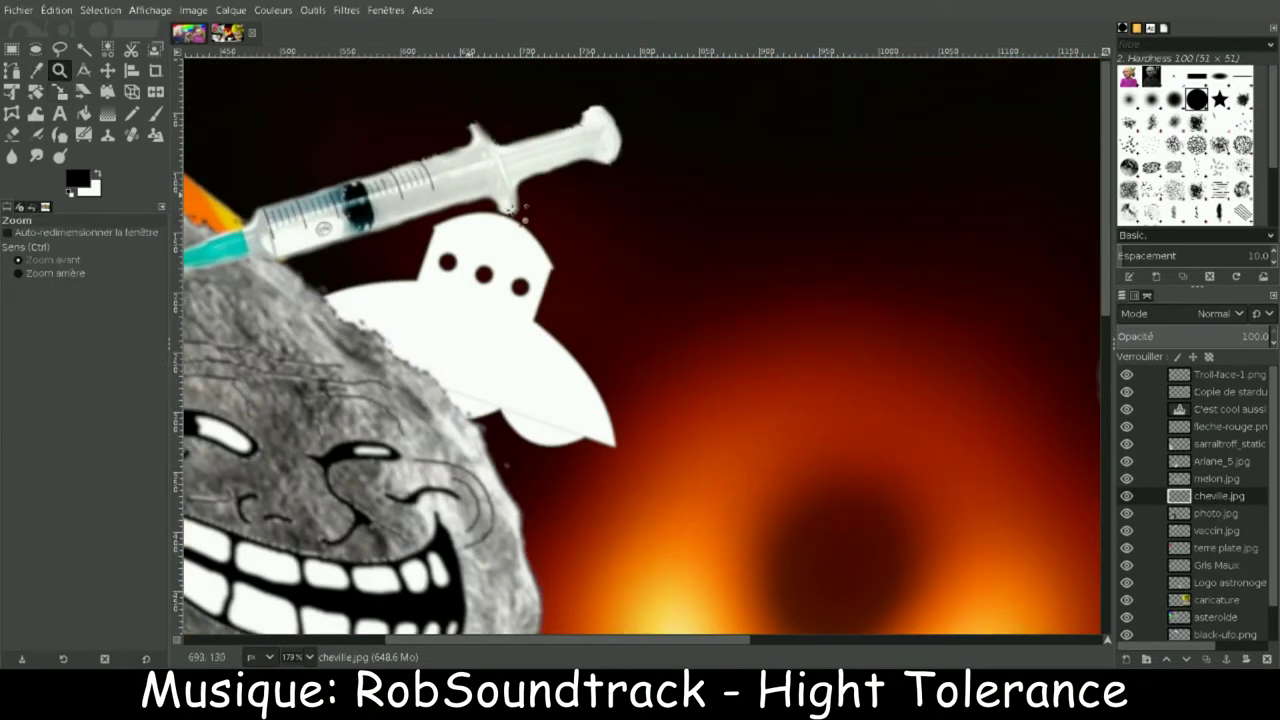
key(z)
scroll(591, 578, down, 3)
click(591, 578)
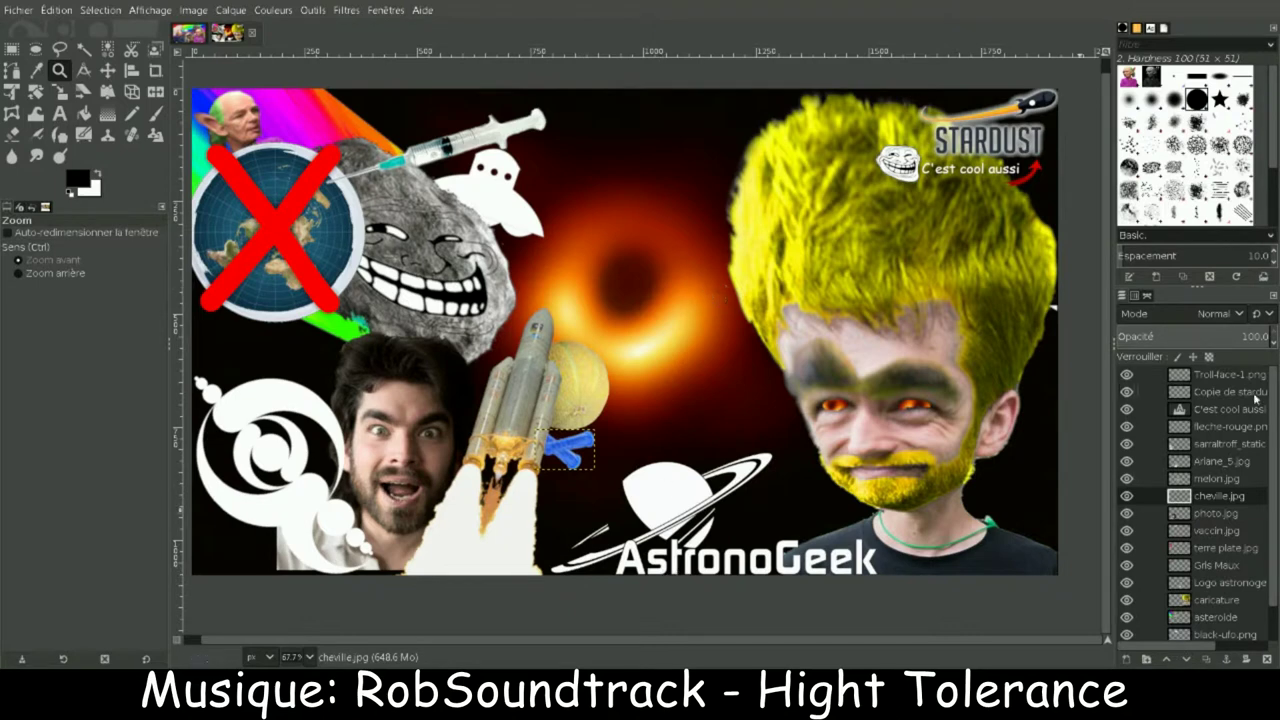
click(1215, 513)
key(m)
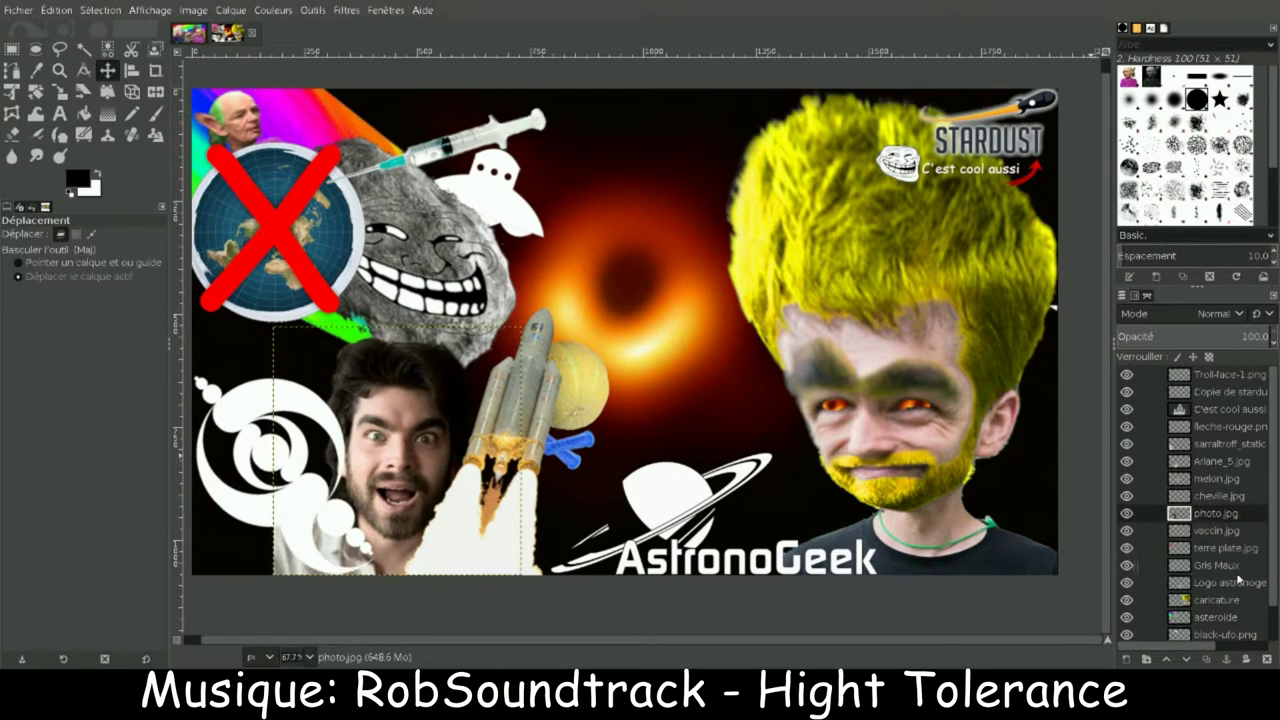
click(1238, 580)
key(shift+Right)
Step: Merge the rocket, melon and wall plugs into one layer, and shift it and the bearded man's photo to the right
click(1216, 478)
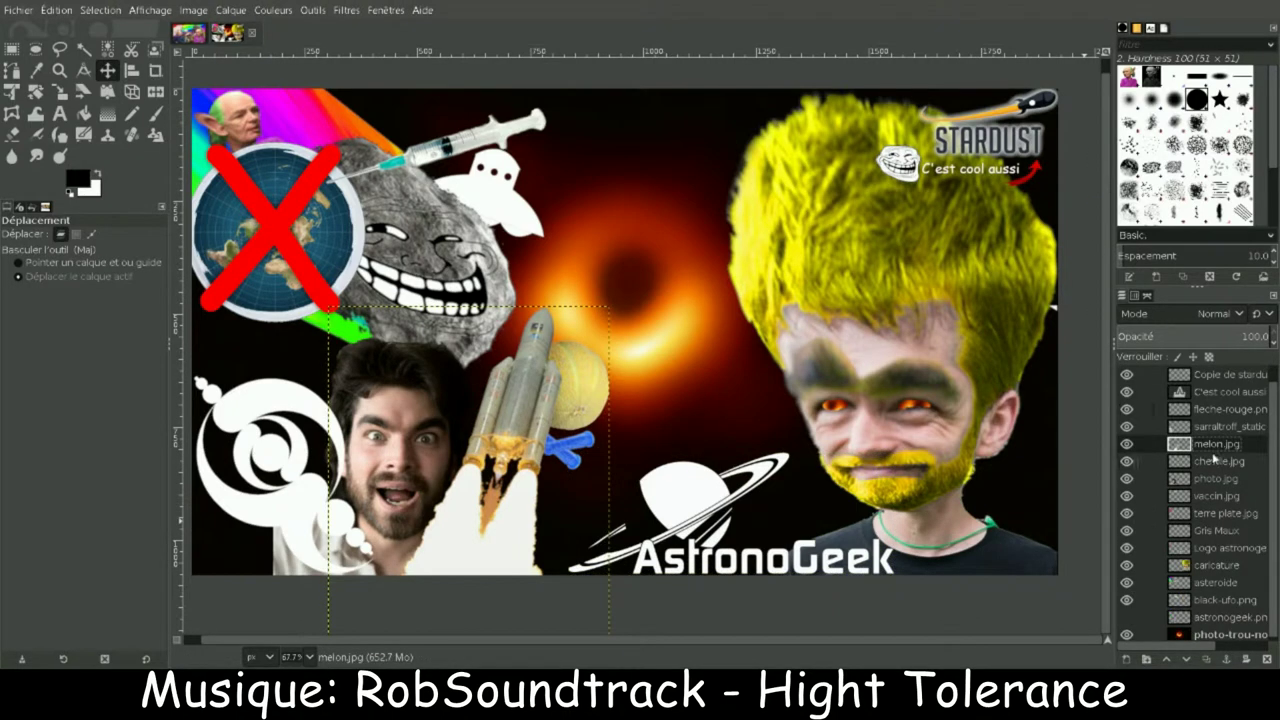
drag(507, 434, 545, 450)
drag(400, 440, 410, 440)
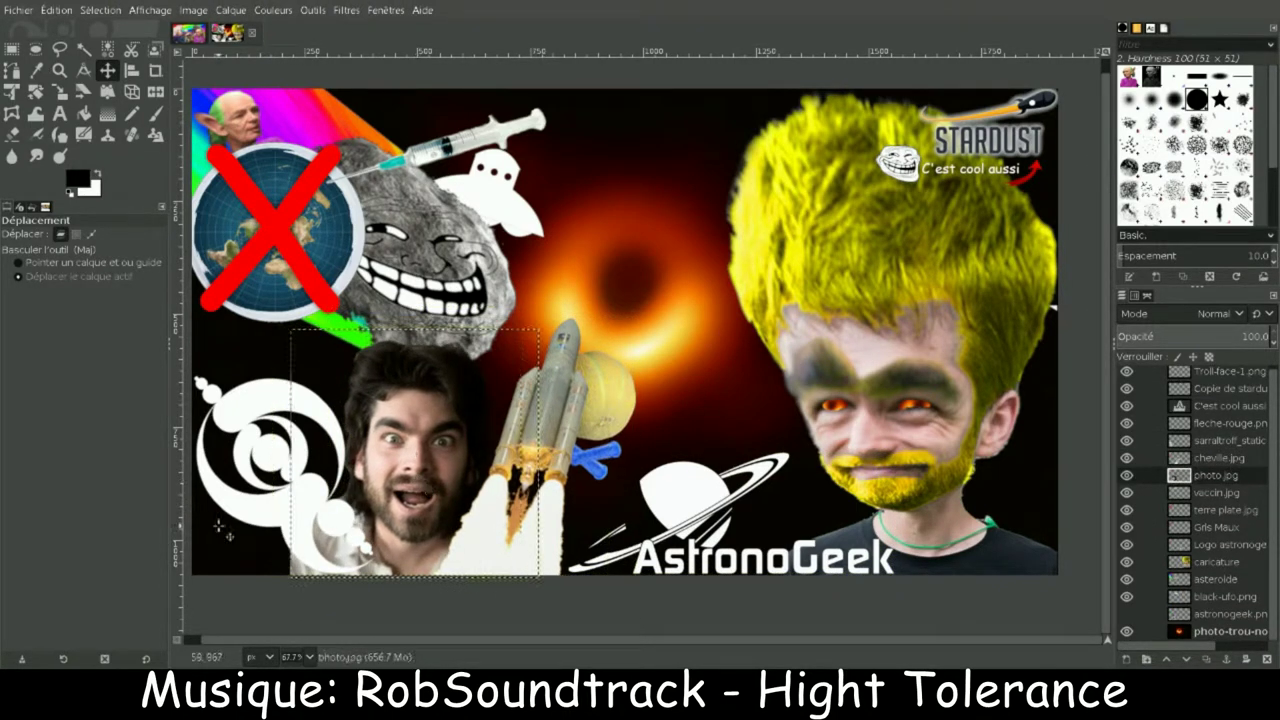
key(shift+s)
key(Escape)
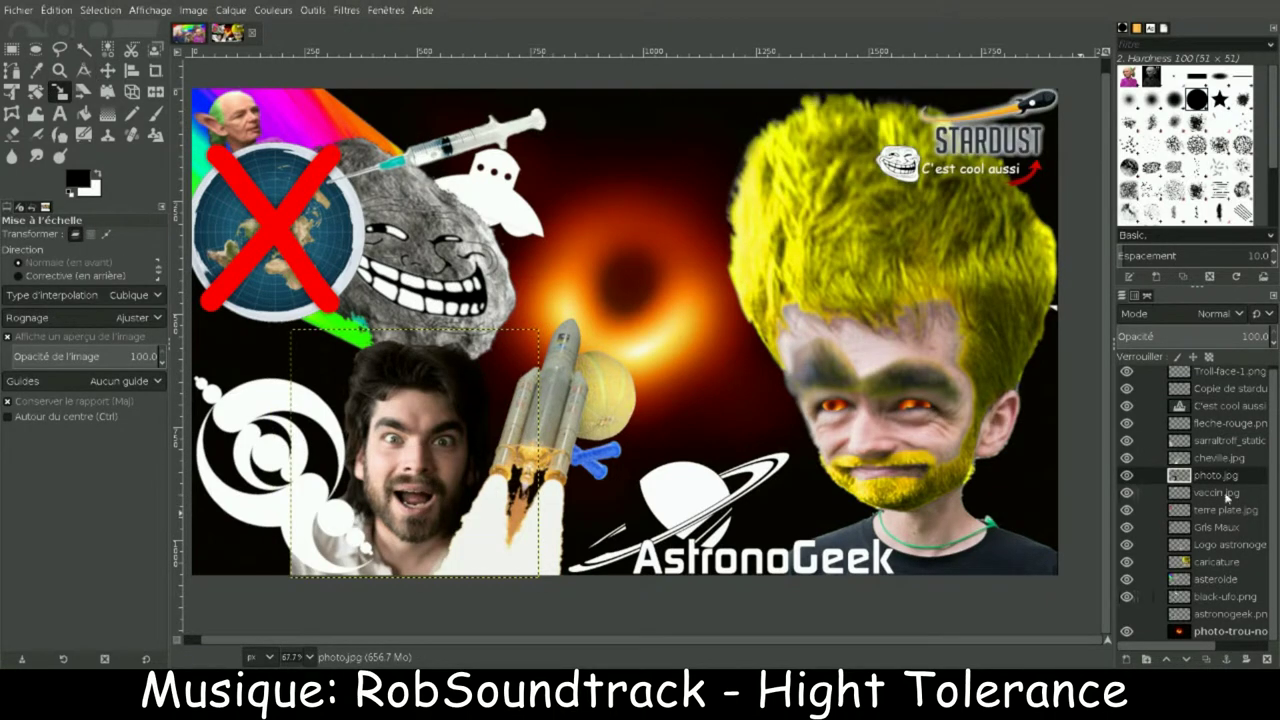
Step: Reorder the layers so the AstronoGeek logo and caricature sit directly below black-ufo.png, and save the project
click(1222, 546)
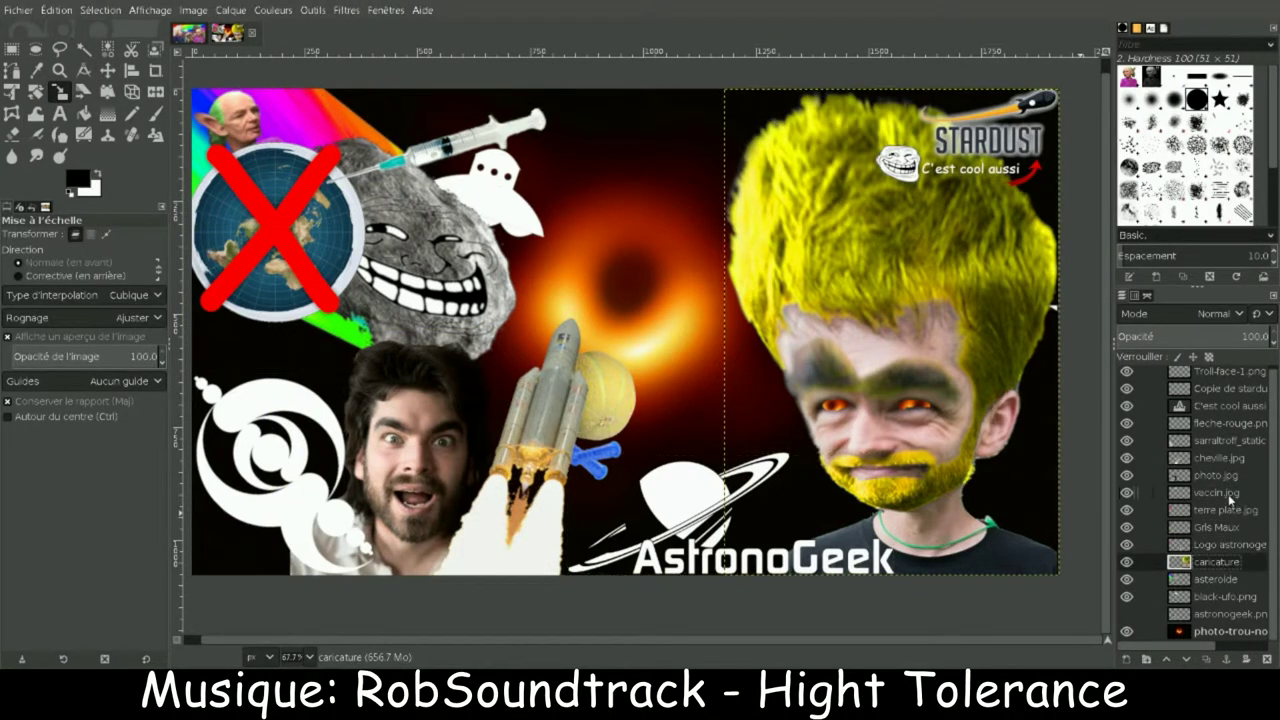
click(1212, 580)
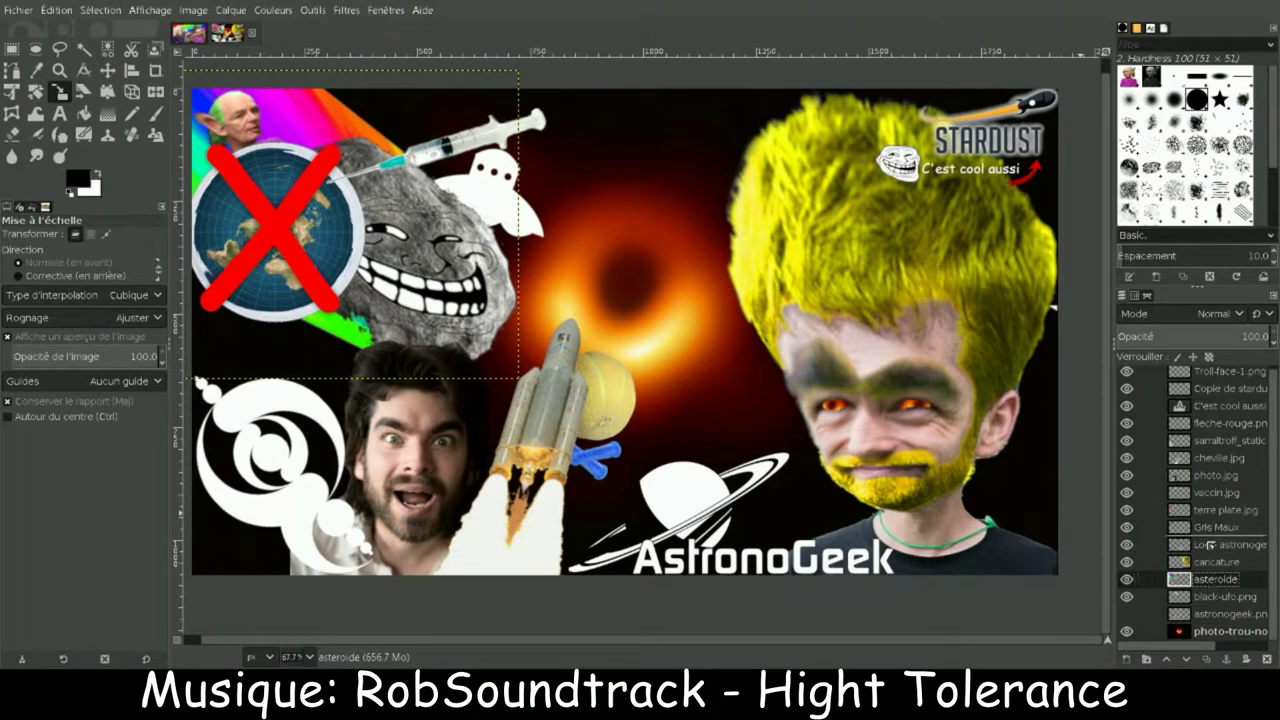
drag(1211, 545, 1220, 622)
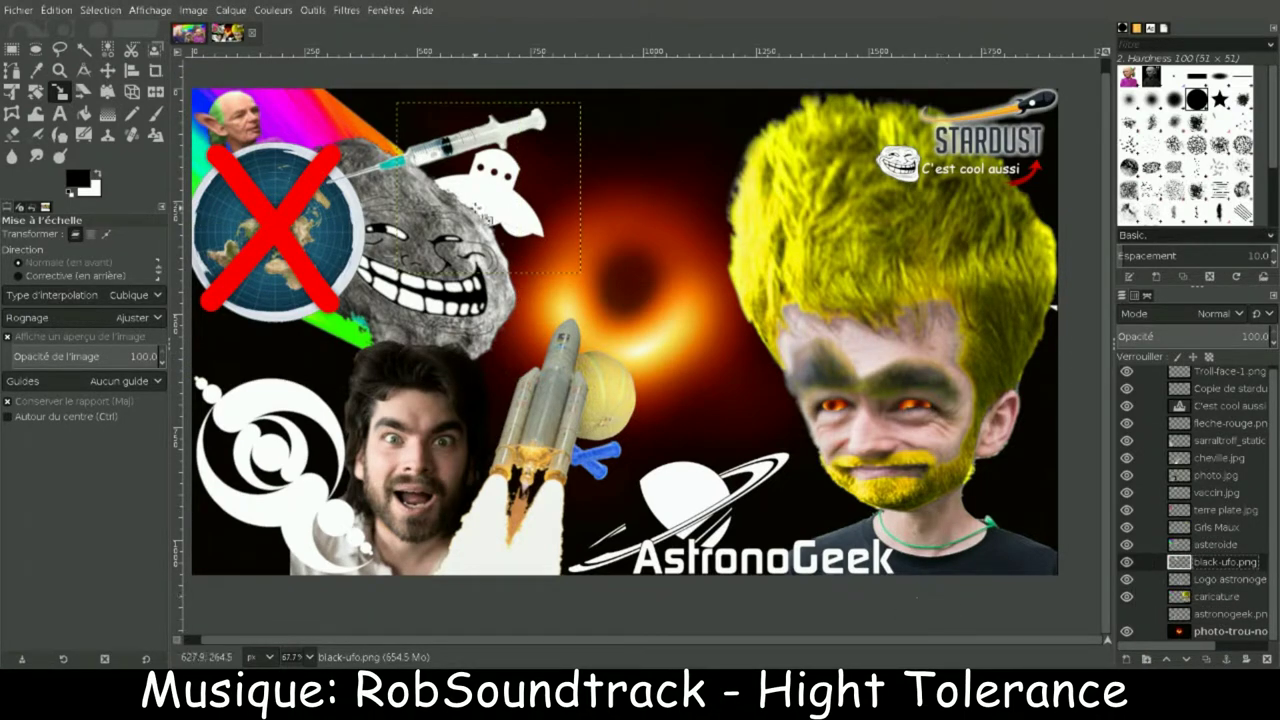
key(ctrl+s)
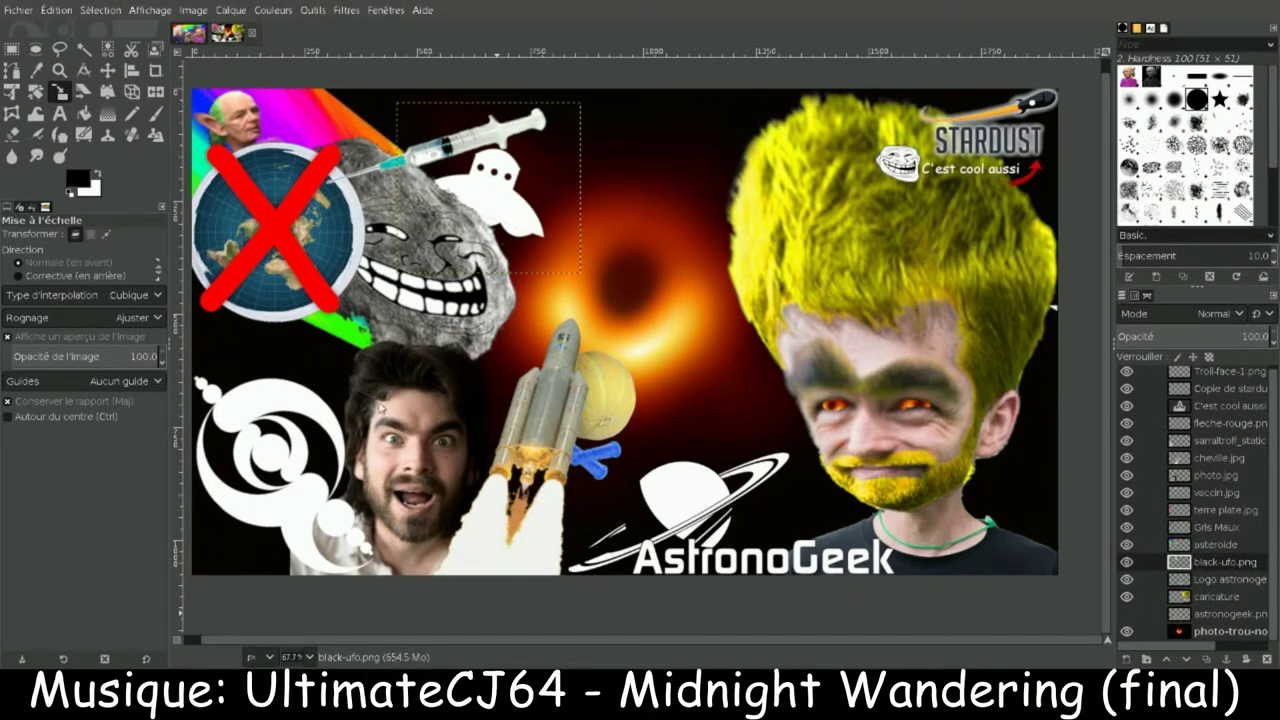
Step: Add ISS.jpg as a layer at the top of the stack and remove its black background
drag(650, 283, 650, 283)
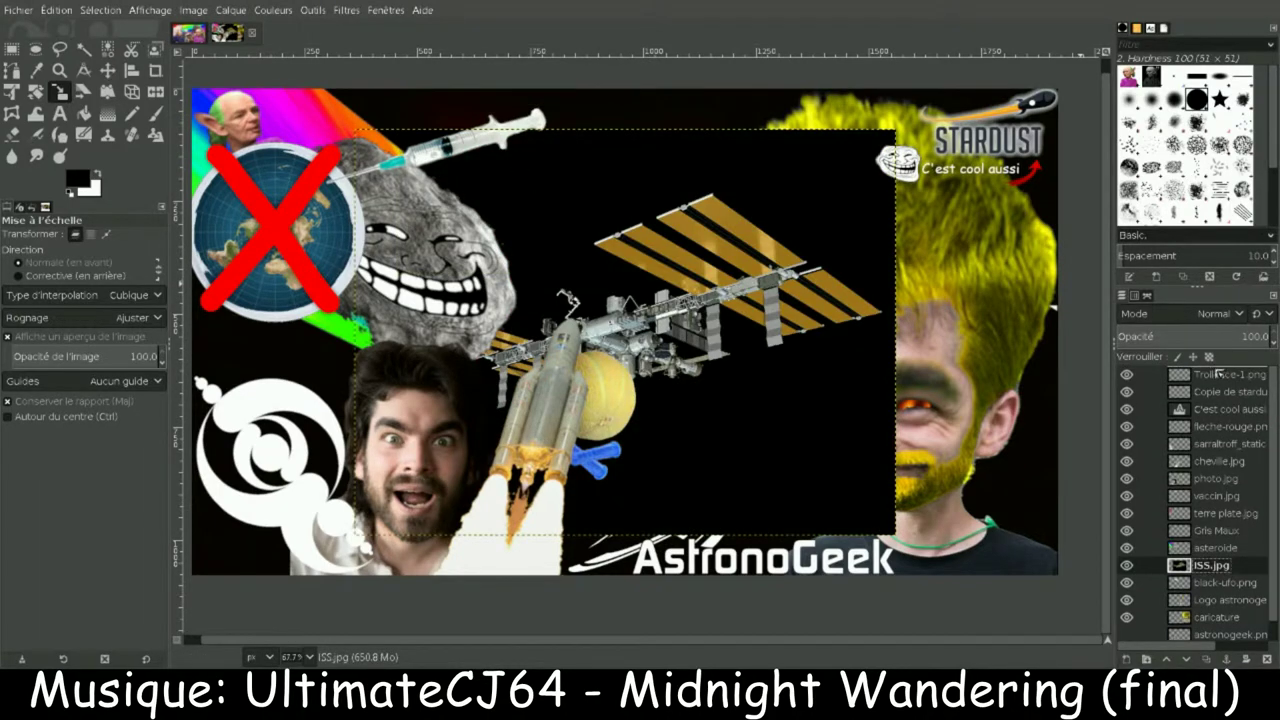
click(83, 48)
click(434, 177)
key(Delete)
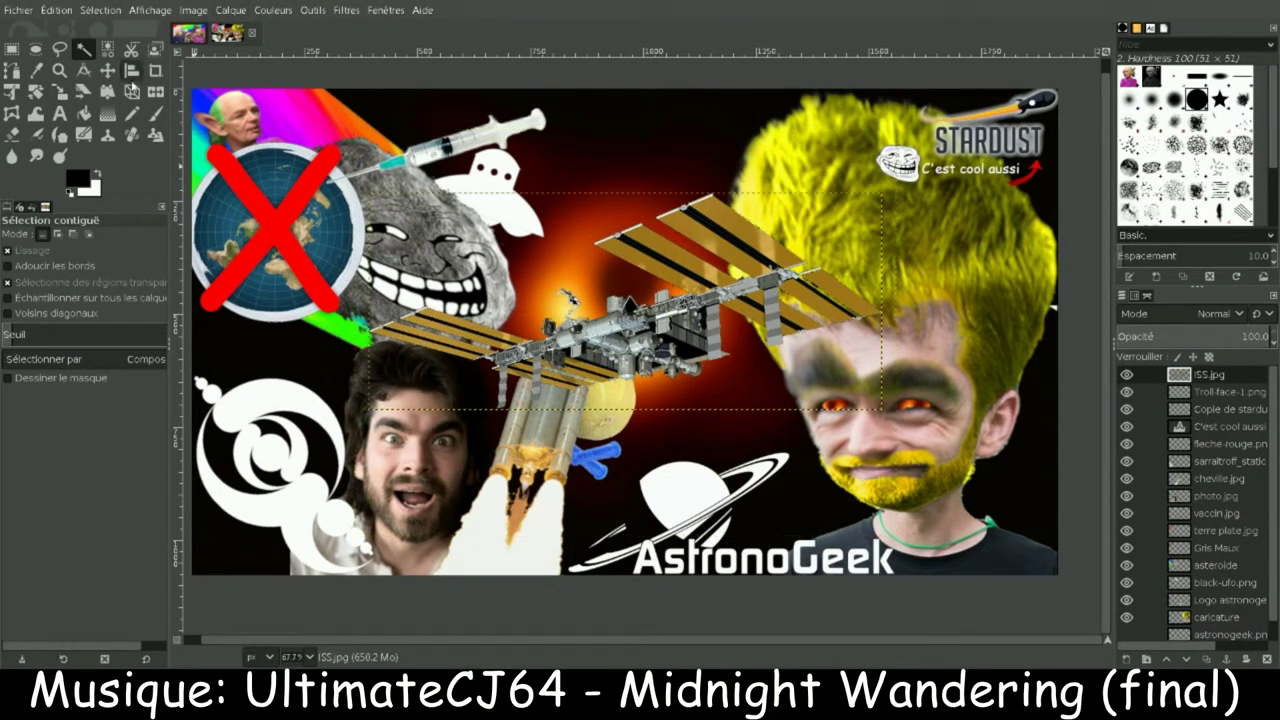
Step: Scale the space station to 519 × 220 px and place it above the black hole, along the image's upper edge
key(shift+s)
drag(630, 300, 638, 165)
drag(932, 90, 761, 102)
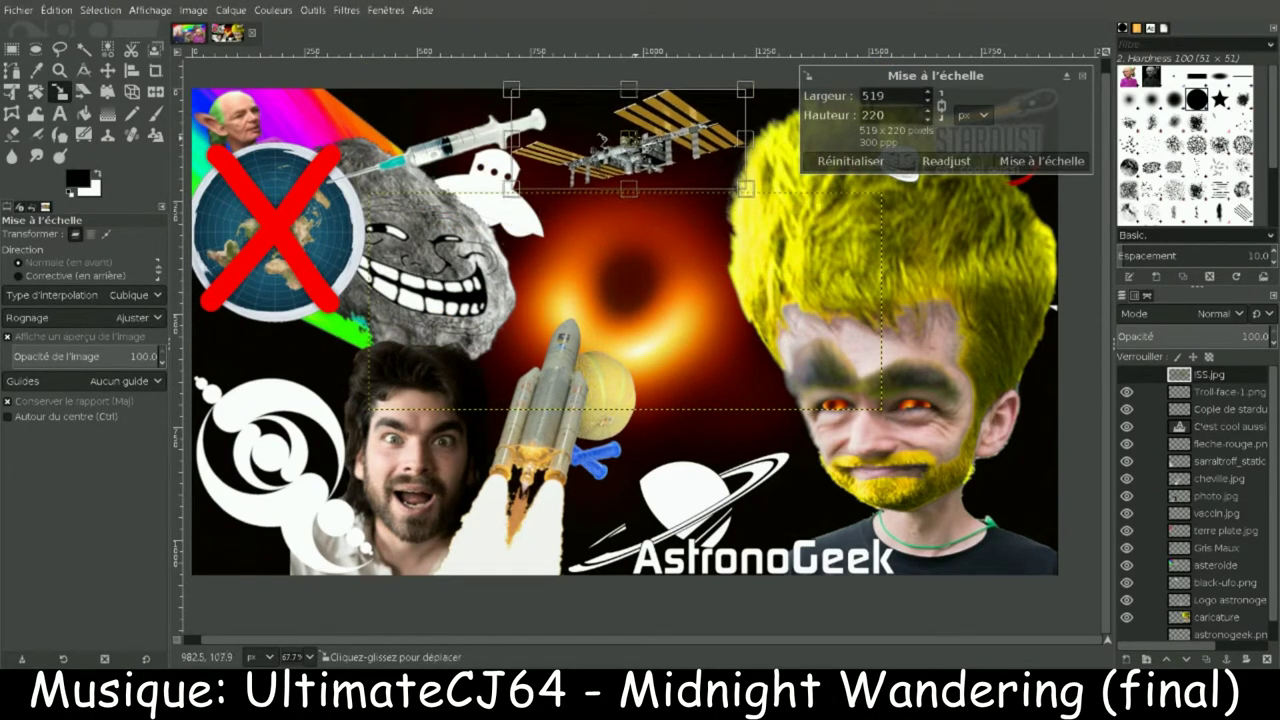
click(1041, 161)
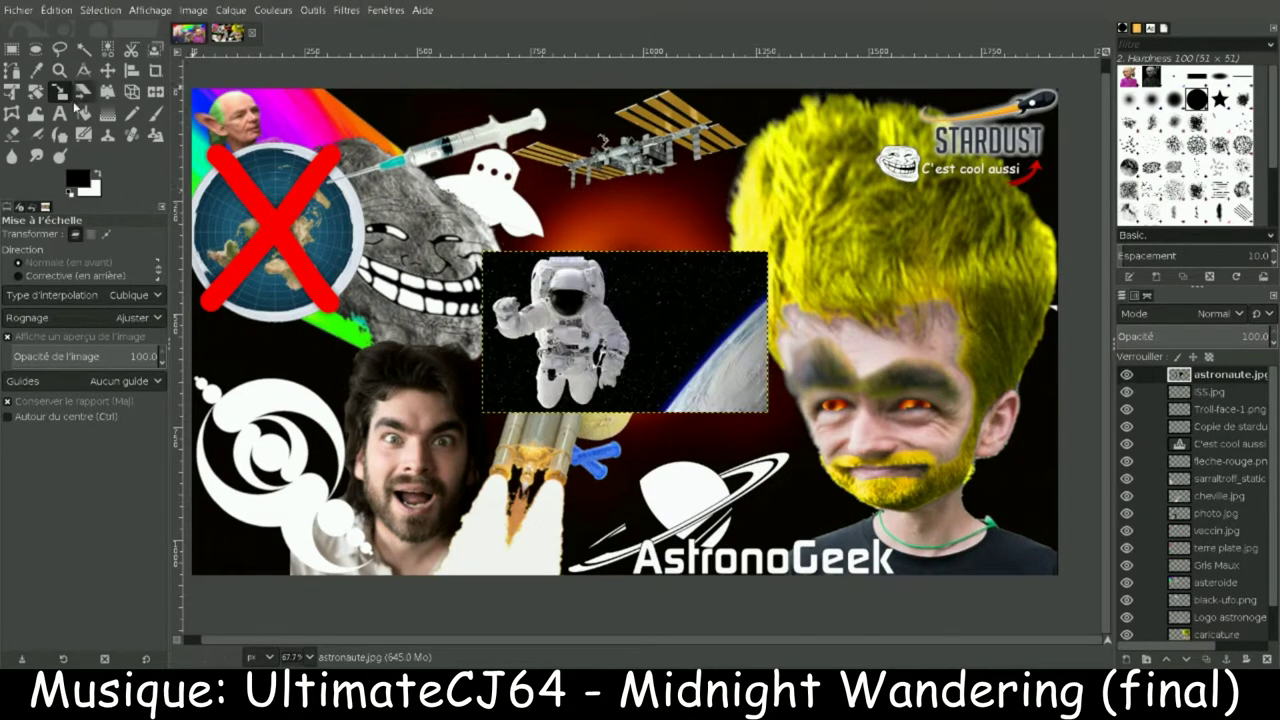
Step: Write the white Comic Sans MS 65 px text "Bha ? on voit les etoiles ?" on three lines beside the astronaut
key(1)
key(t)
click(609, 166)
drag(609, 166, 750, 278)
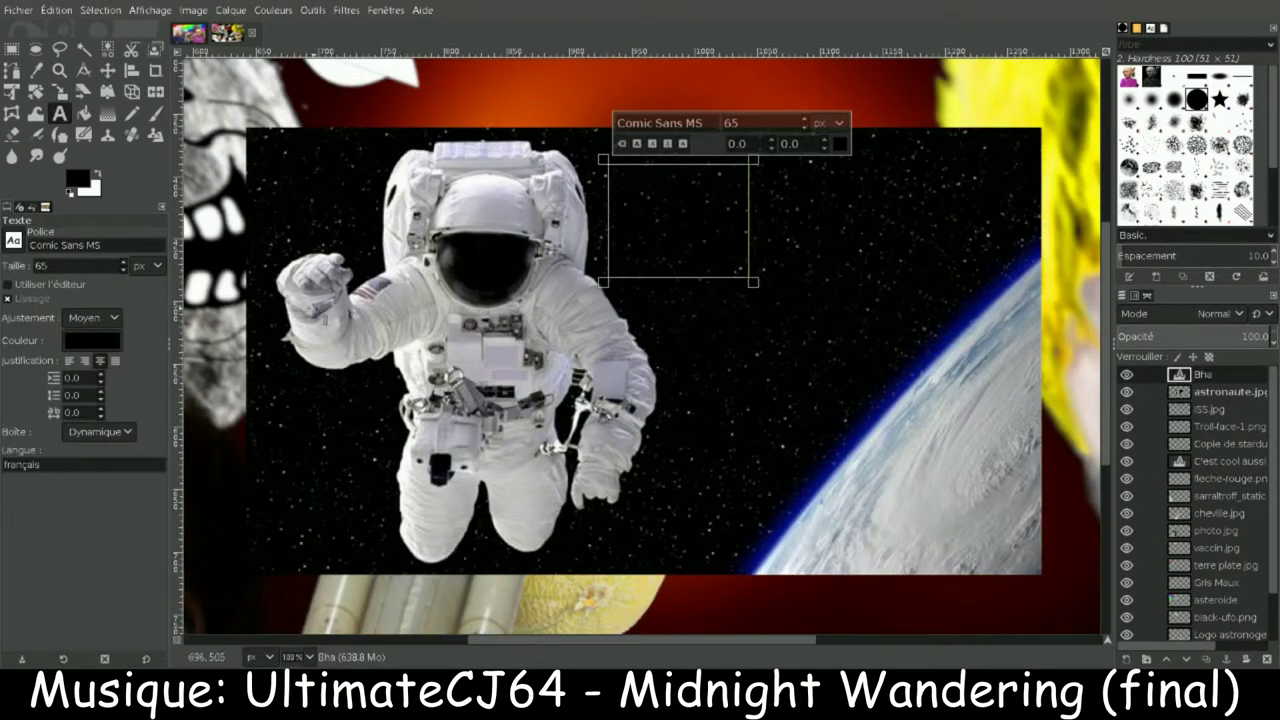
text(Bha ?)
key(Return)
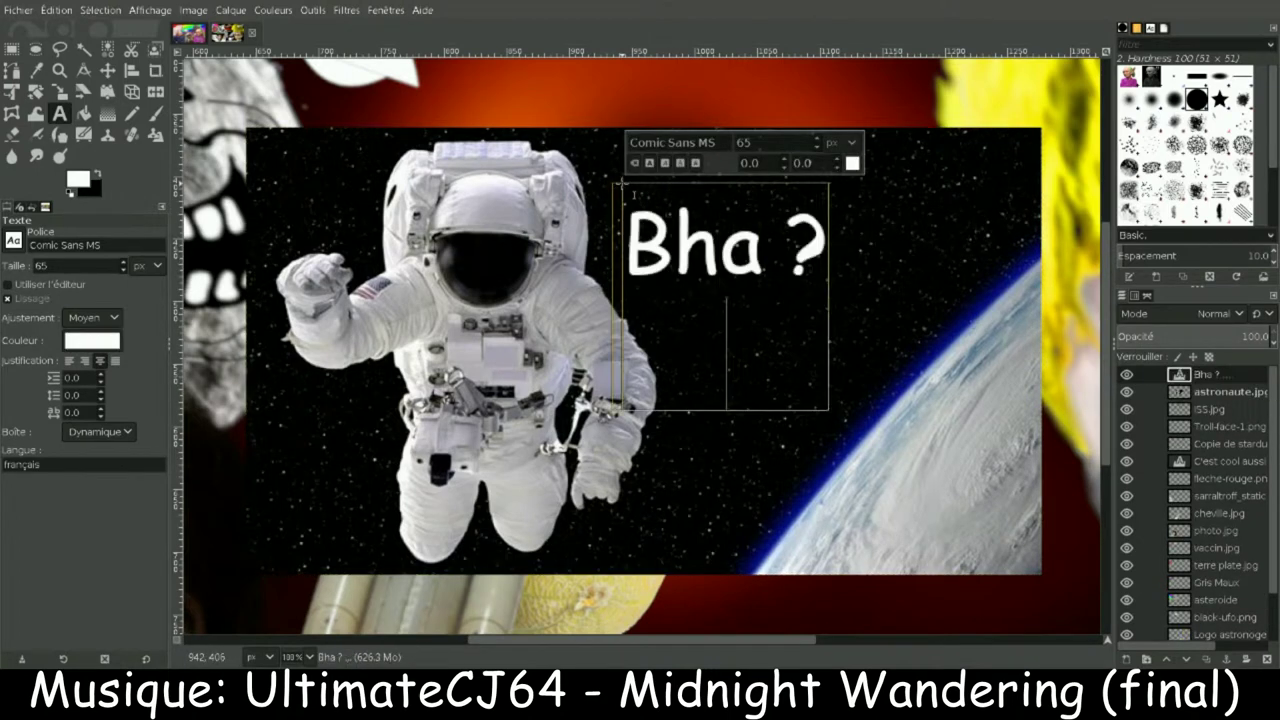
text(on voit les)
key(Return)
text(ztoiles)
key(BackSpace)
key(BackSpace)
key(BackSpace)
key(BackSpace)
key(BackSpace)
key(BackSpace)
key(BackSpace)
text(etoiles)
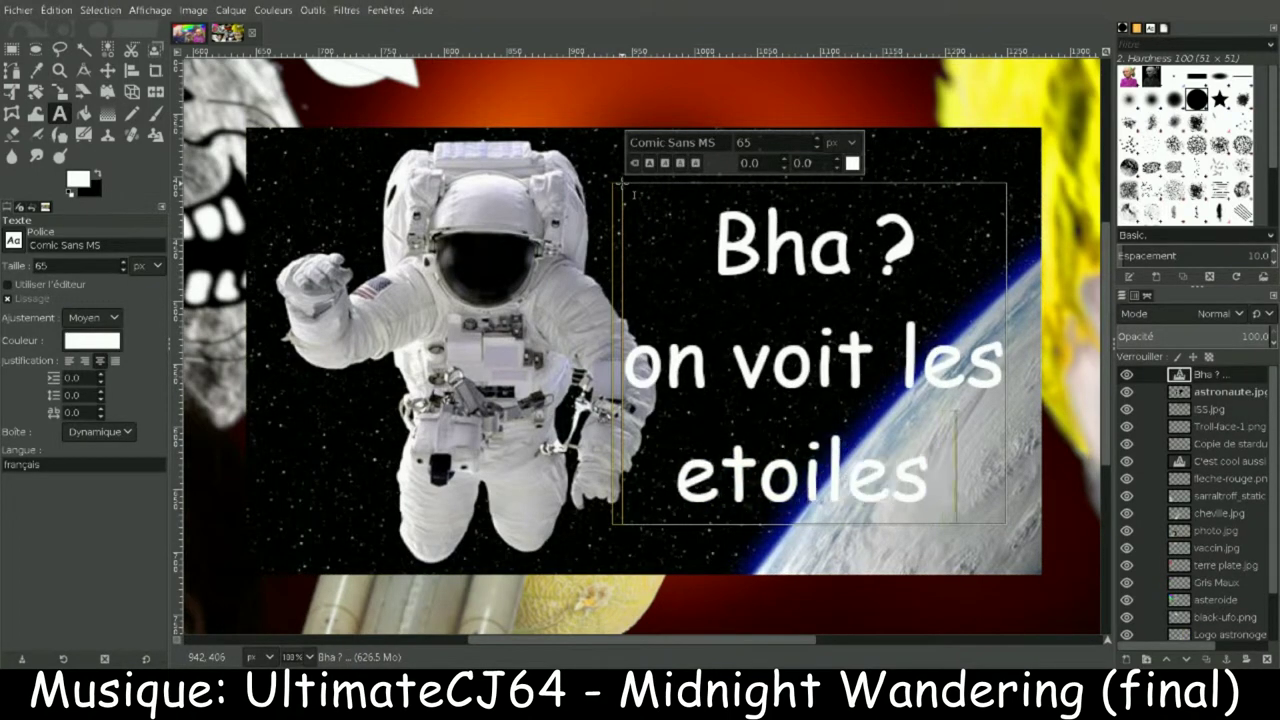
text( ?)
Step: Replace the text beside the astronaut with "je troll bien sur ^^" on two lines, and undo the text layer
key(ctrl+a)
text(je troll)
key(Return)
text(biensur)
key(Left)
key(Left)
key(Left)
key(End)
text(^^)
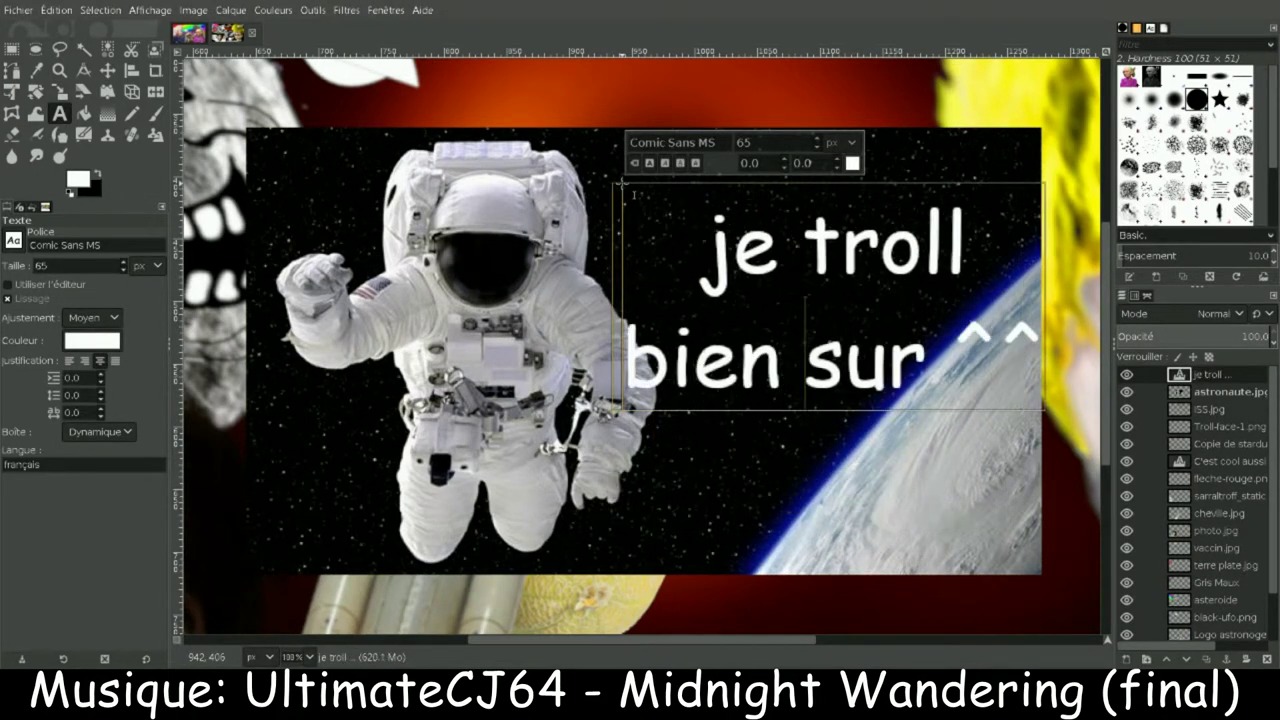
key(ctrl+z)
Step: Clear the Earth and the black sky around the astronaut in the astronaute.jpg layer to transparency
key(r)
drag(666, 97, 1059, 603)
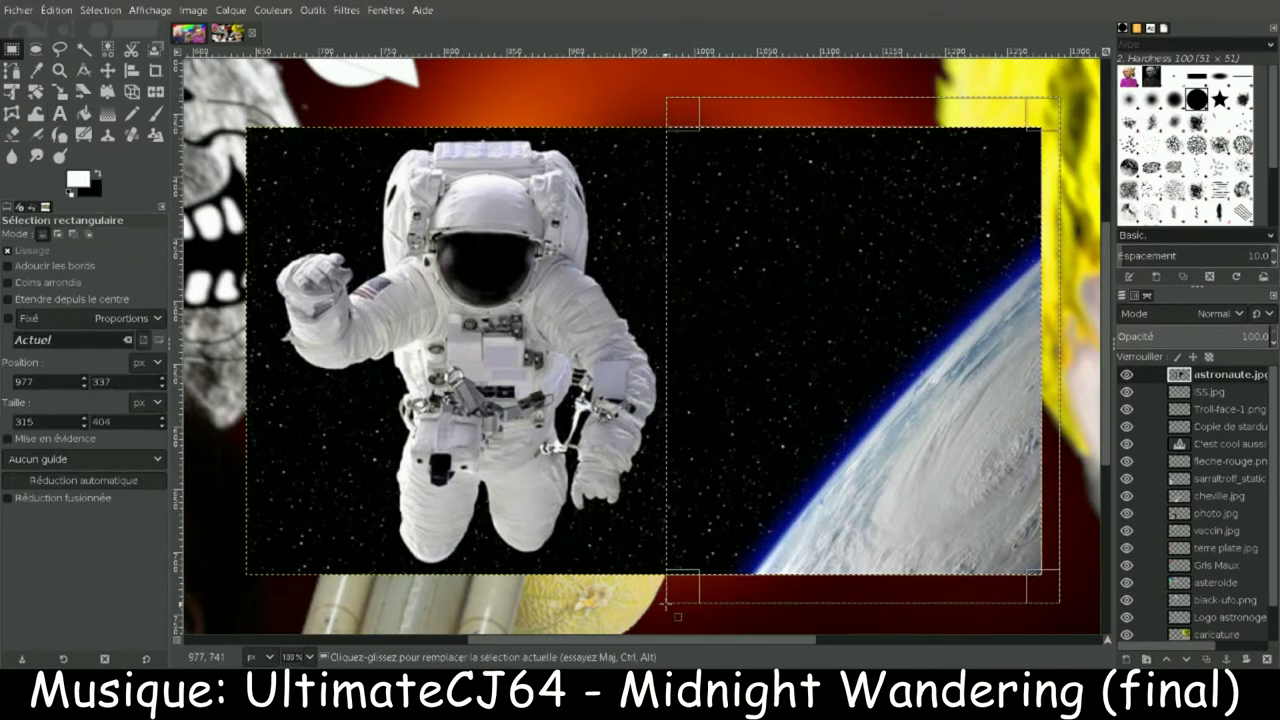
key(Delete)
key(d)
key(Delete)
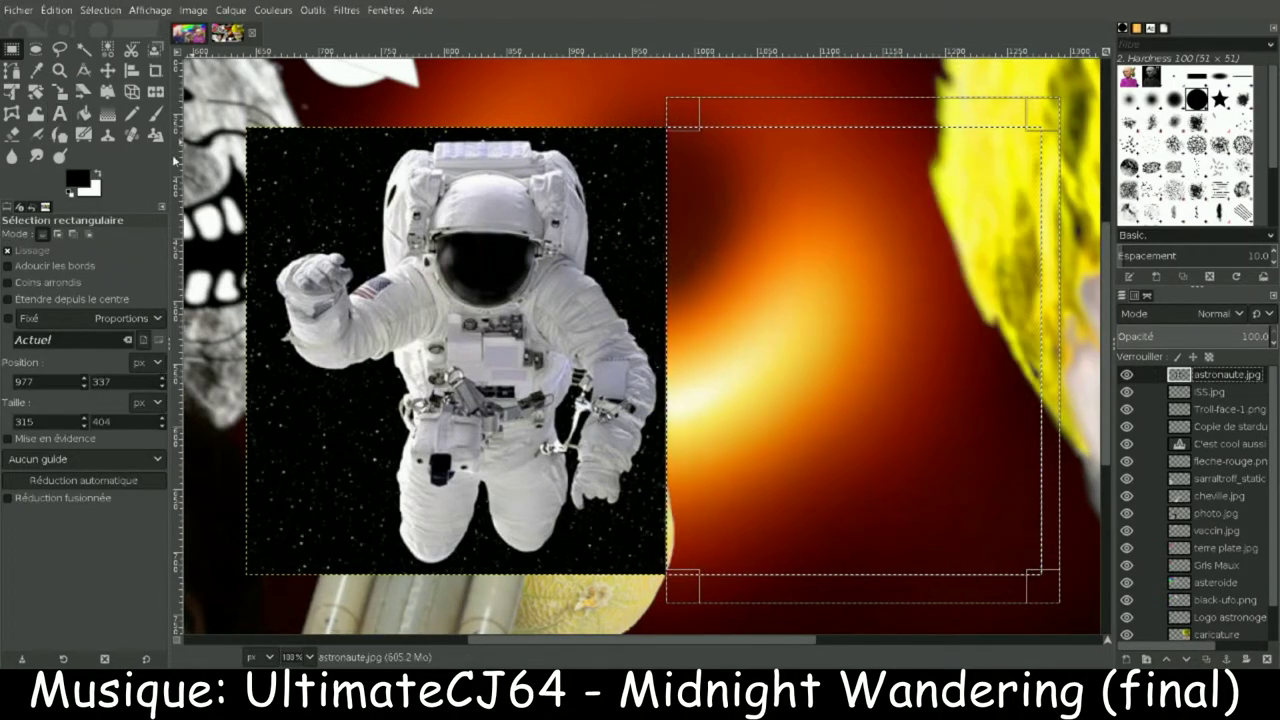
click(83, 48)
click(290, 170)
key(Delete)
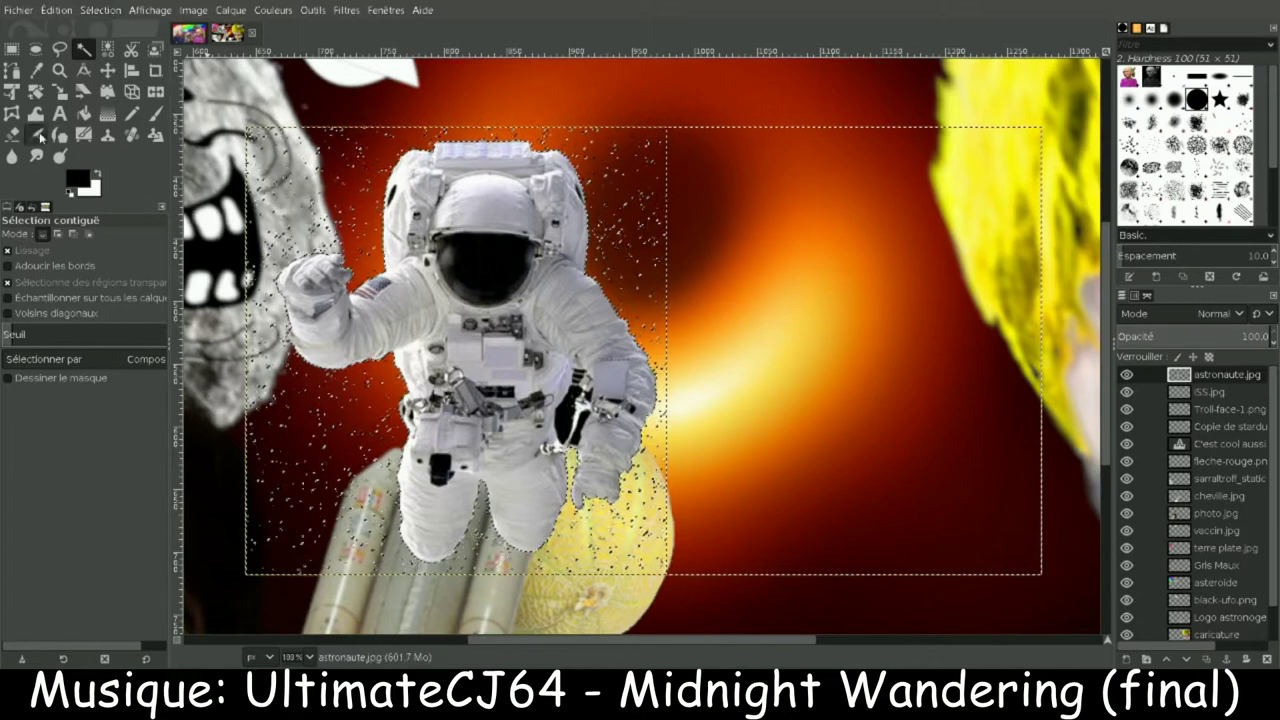
Step: Erase the leftover stars around the astronaut with the 2. Hardness 100 brush, and crop the layer to its content
key(shift+e)
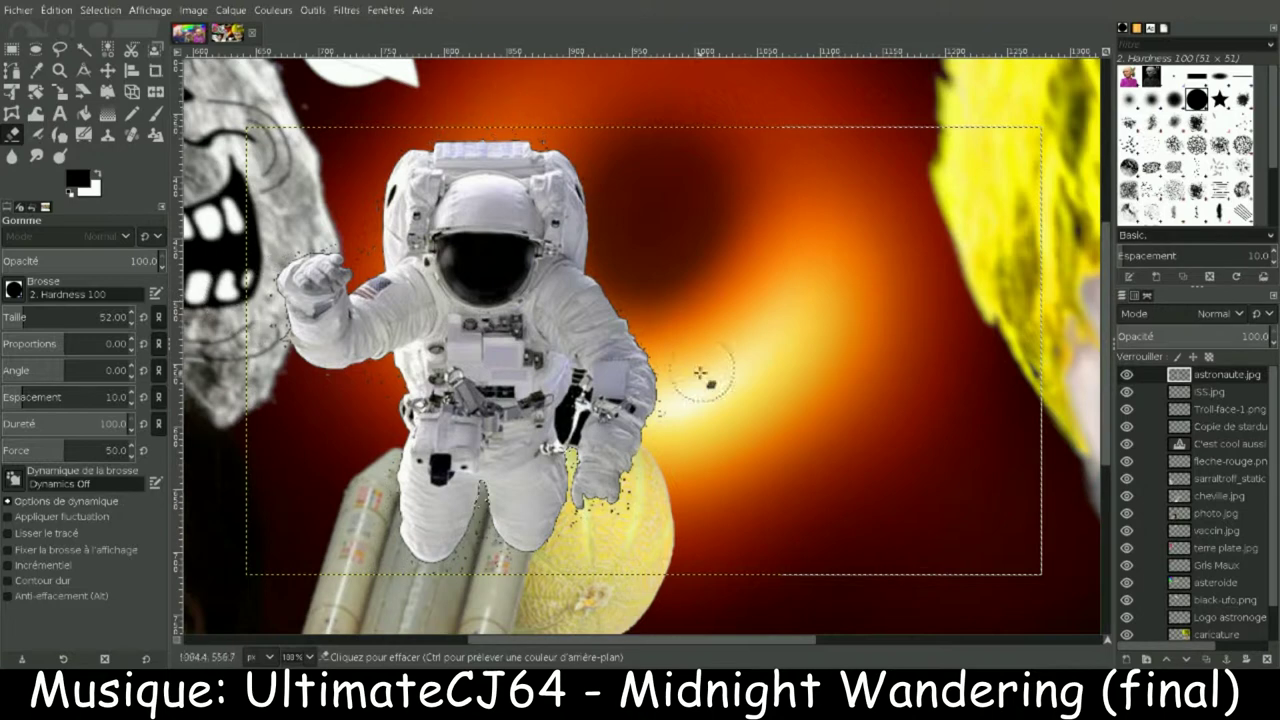
drag(645, 527, 588, 545)
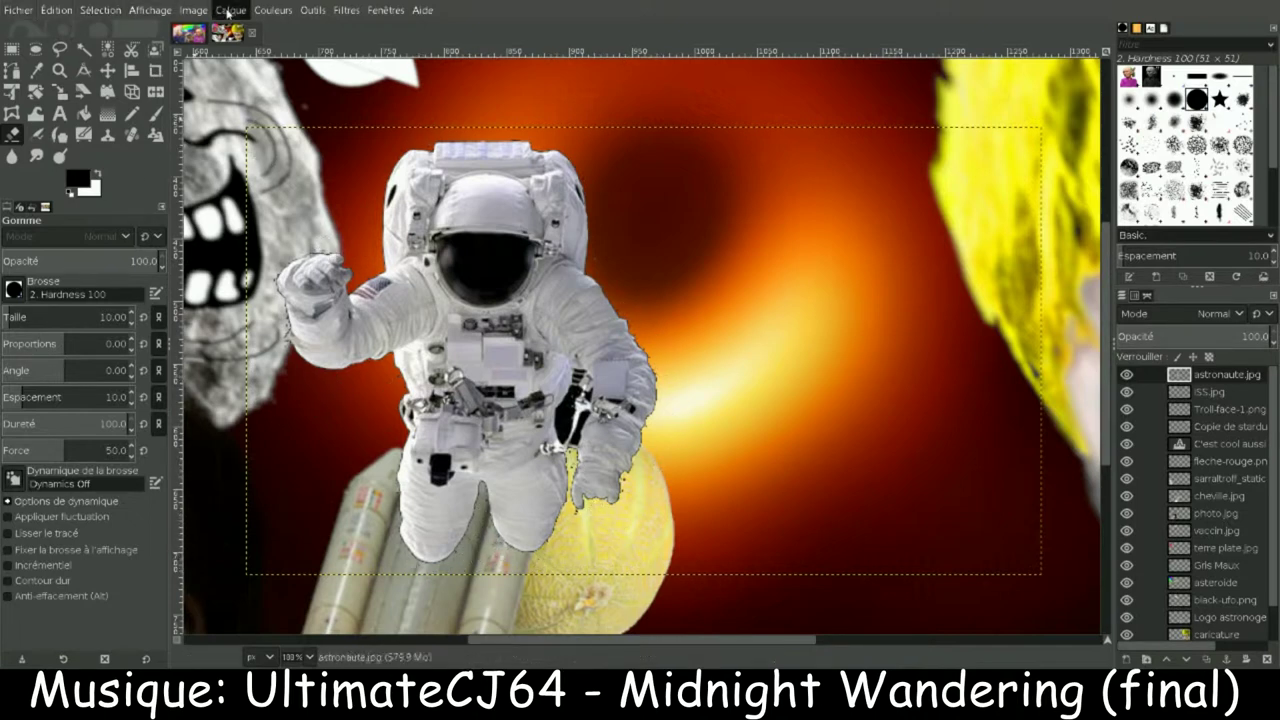
click(59, 70)
ctrl+click(610, 312)
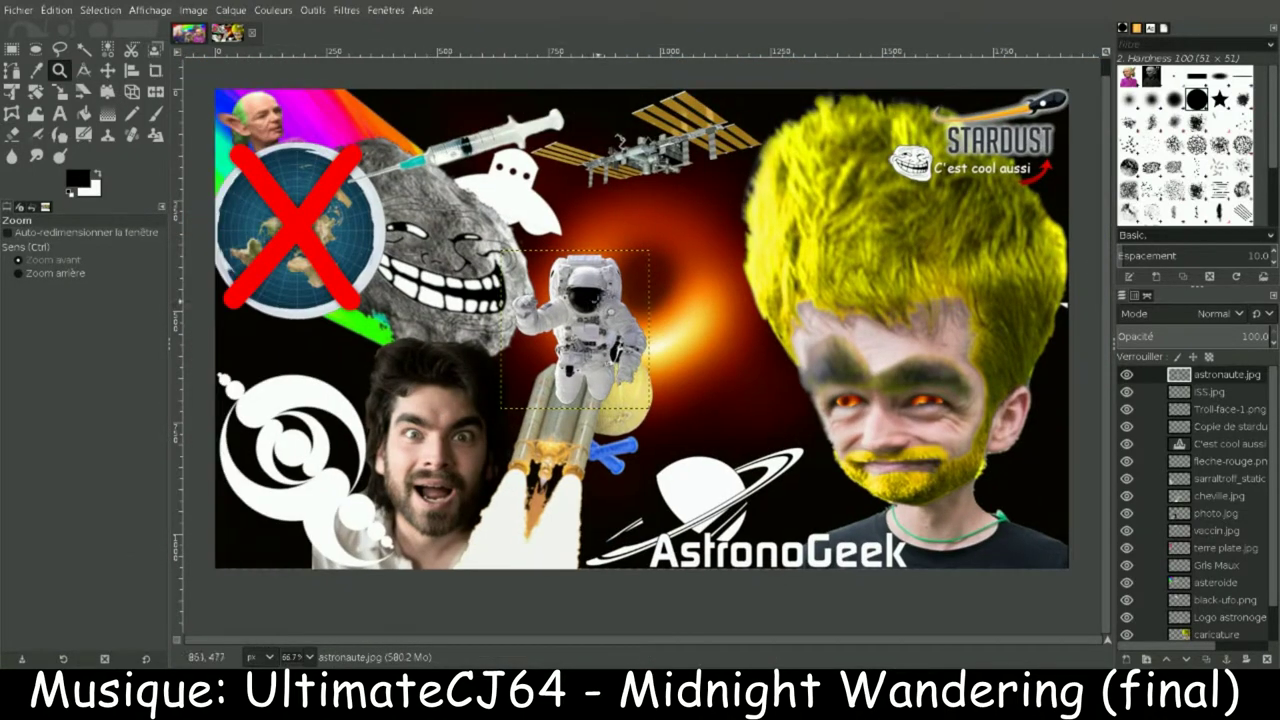
Step: Move the astronaut above the asteroid, place its layer below black-ufo.png, and scale it down
key(m)
drag(597, 301, 461, 139)
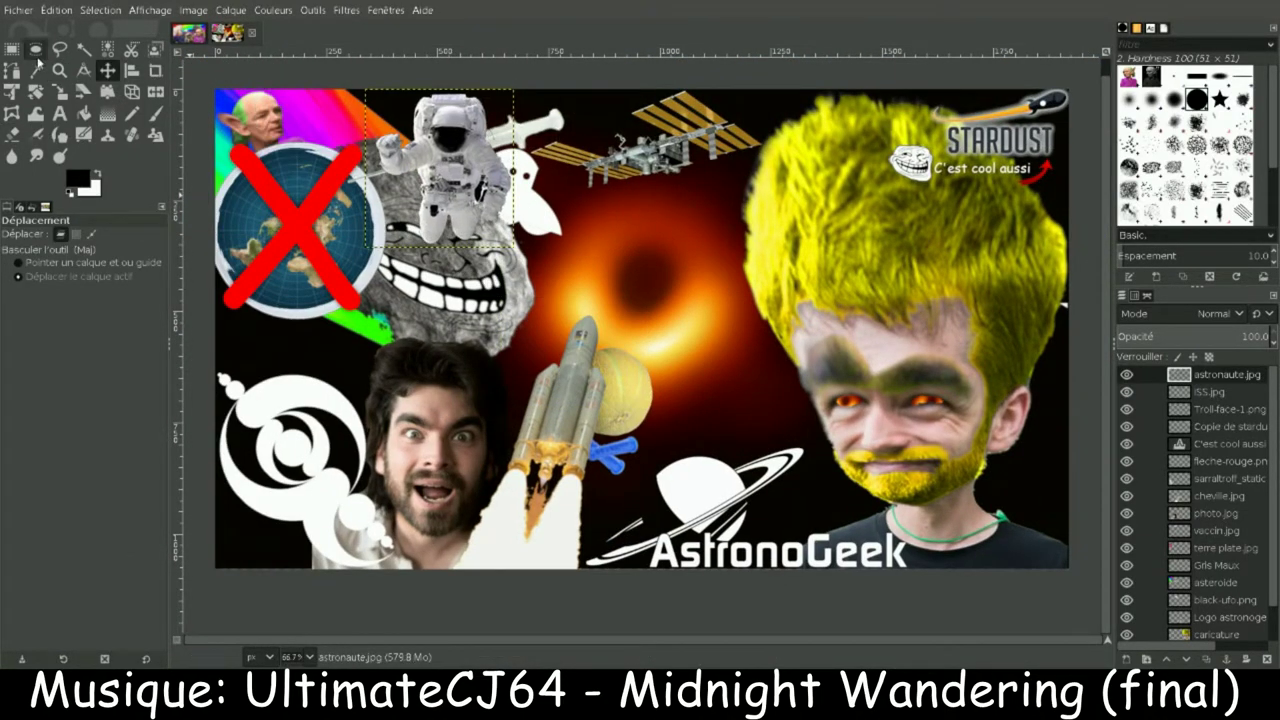
click(59, 91)
click(461, 205)
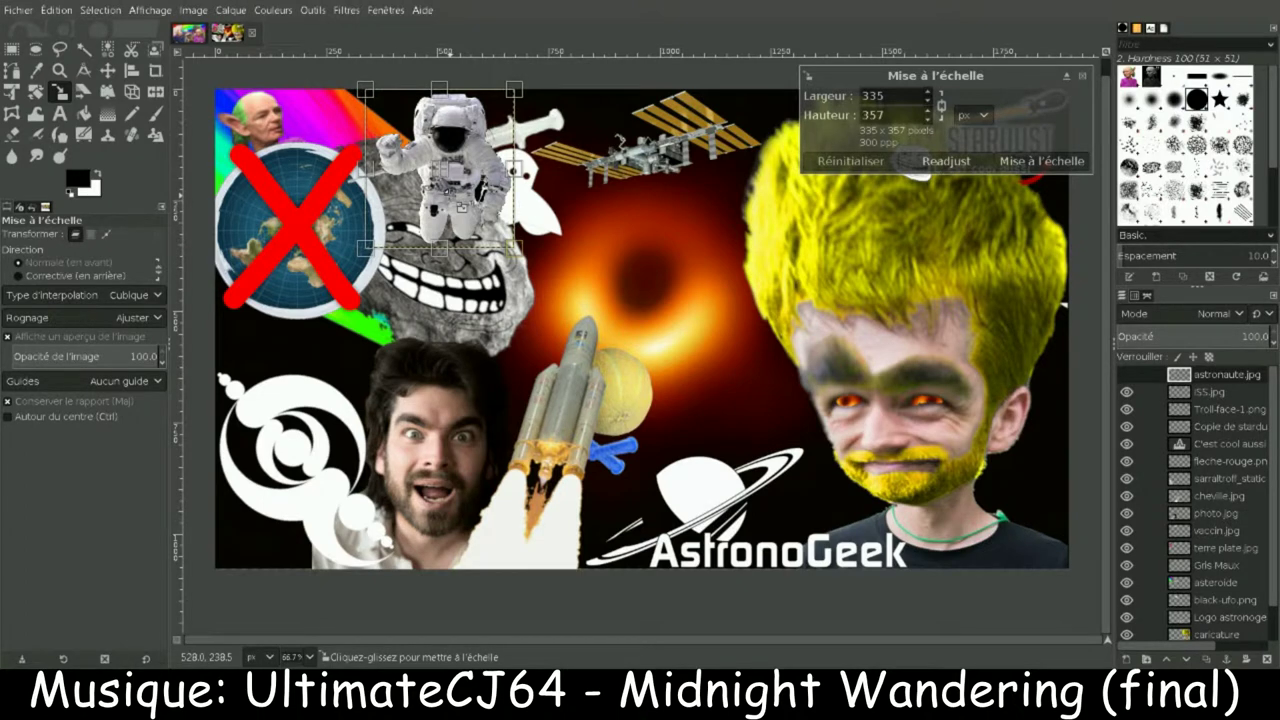
drag(372, 263, 496, 192)
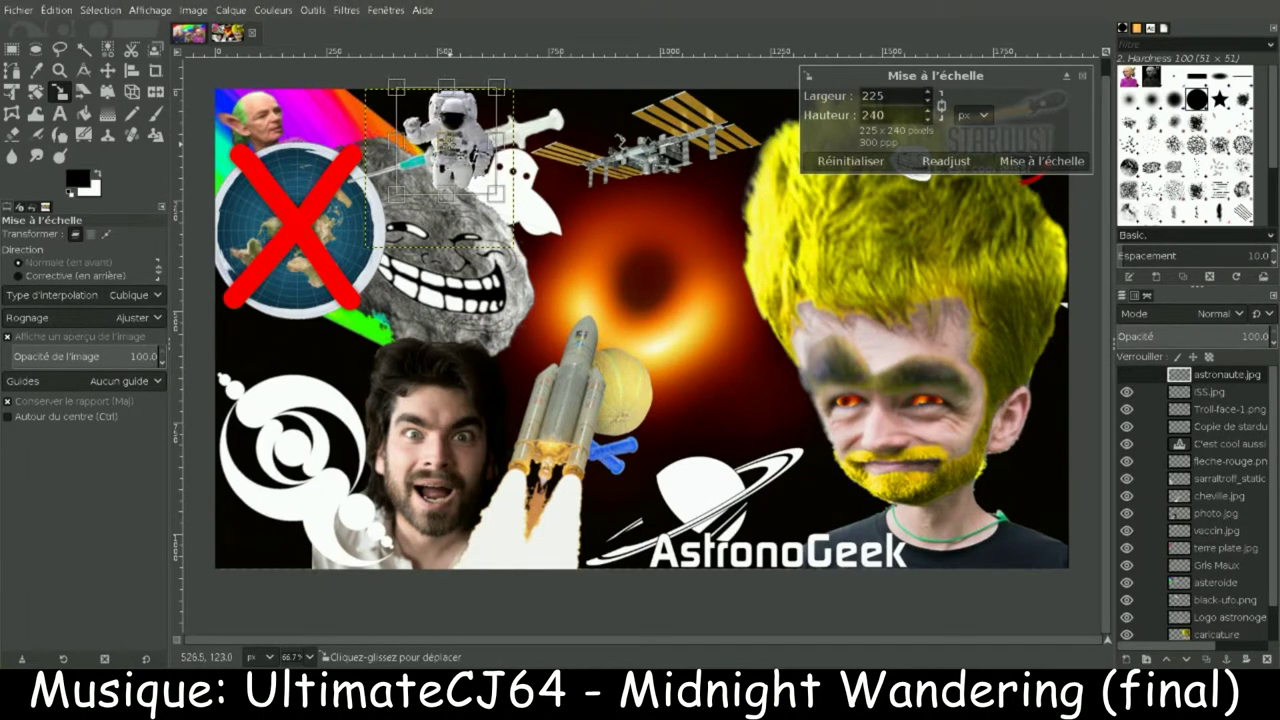
drag(1236, 527, 1240, 604)
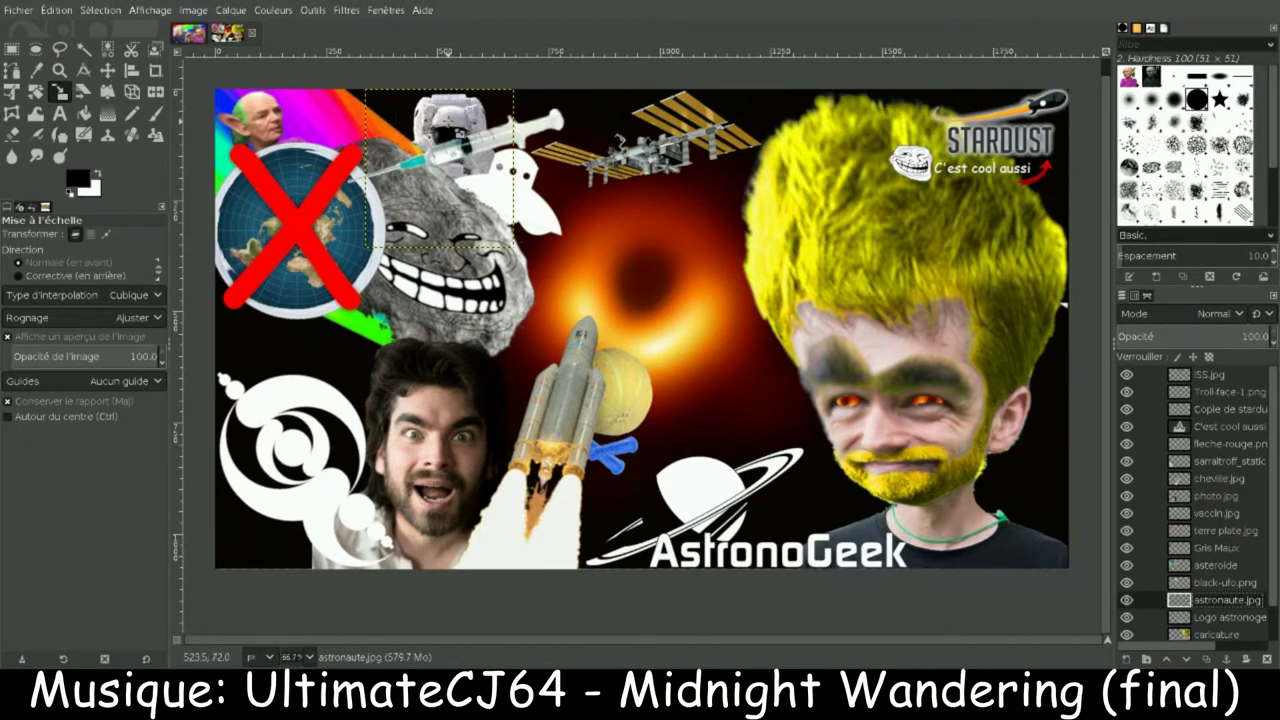
drag(512, 246, 476, 209)
key(Return)
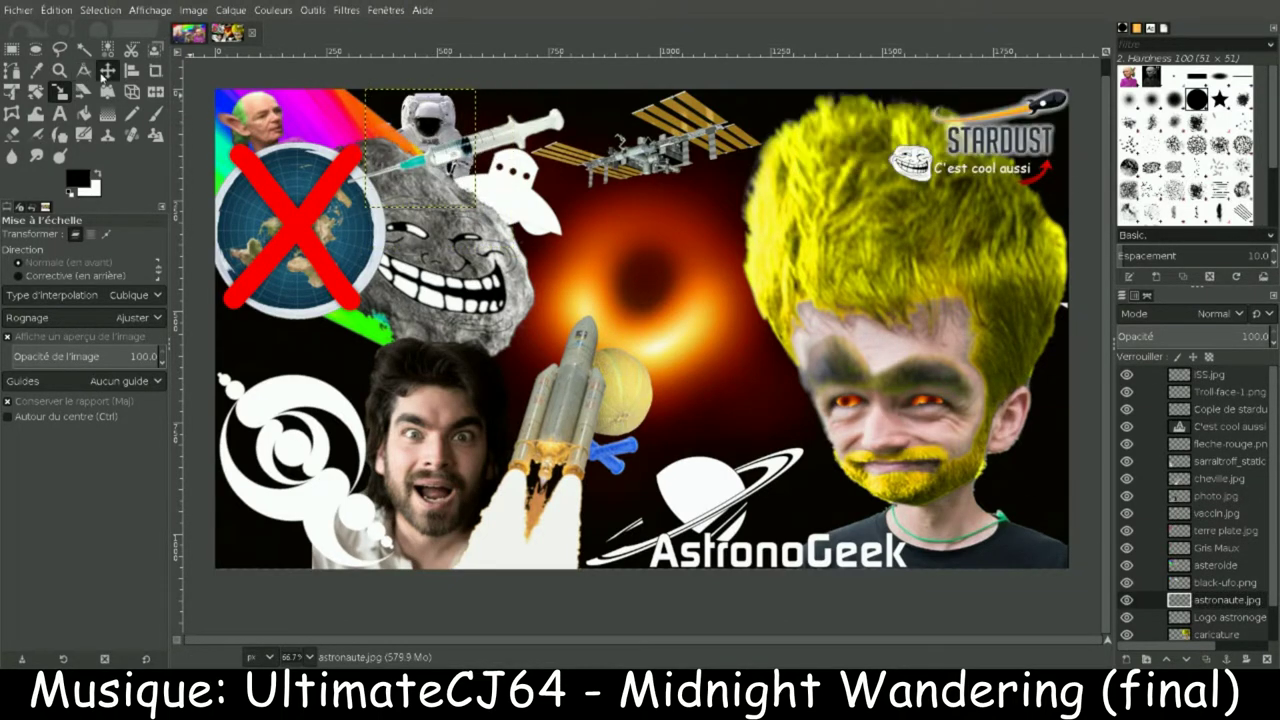
Step: Shift the astronaut slightly to the right behind the syringe and scale it down a little more
click(107, 70)
drag(436, 138, 467, 135)
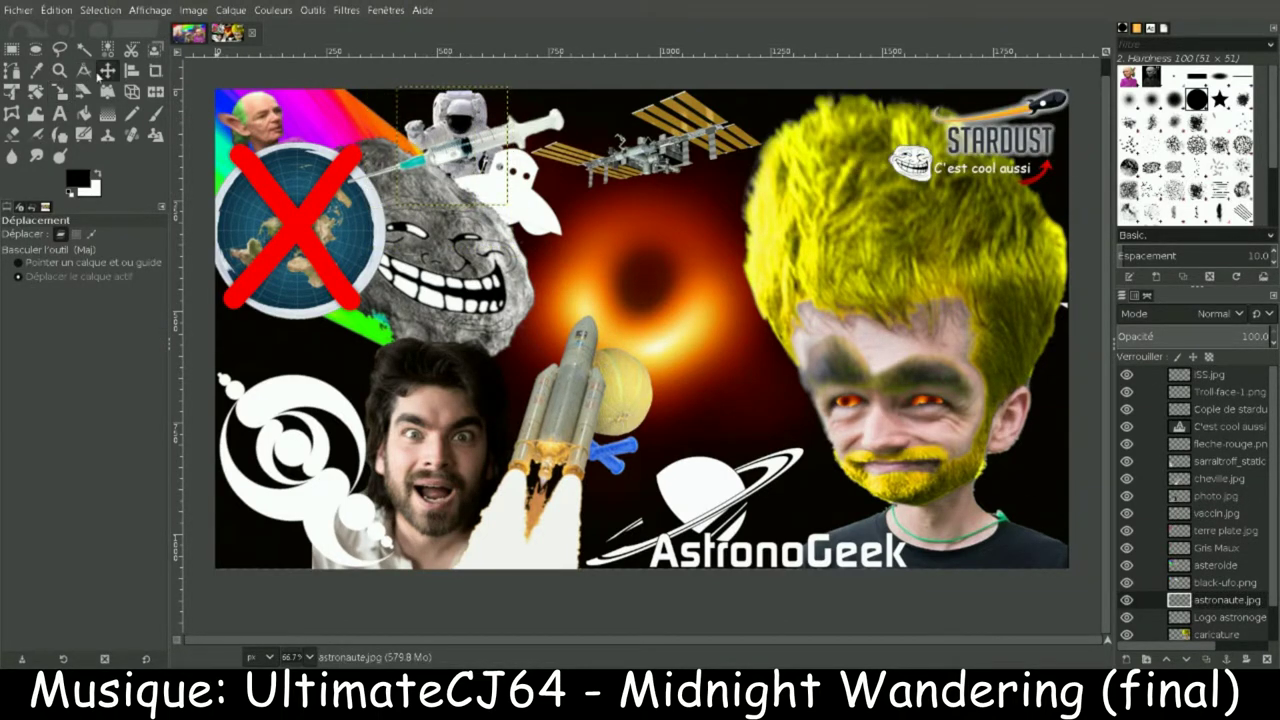
click(59, 91)
drag(507, 204, 494, 190)
click(1030, 162)
click(107, 70)
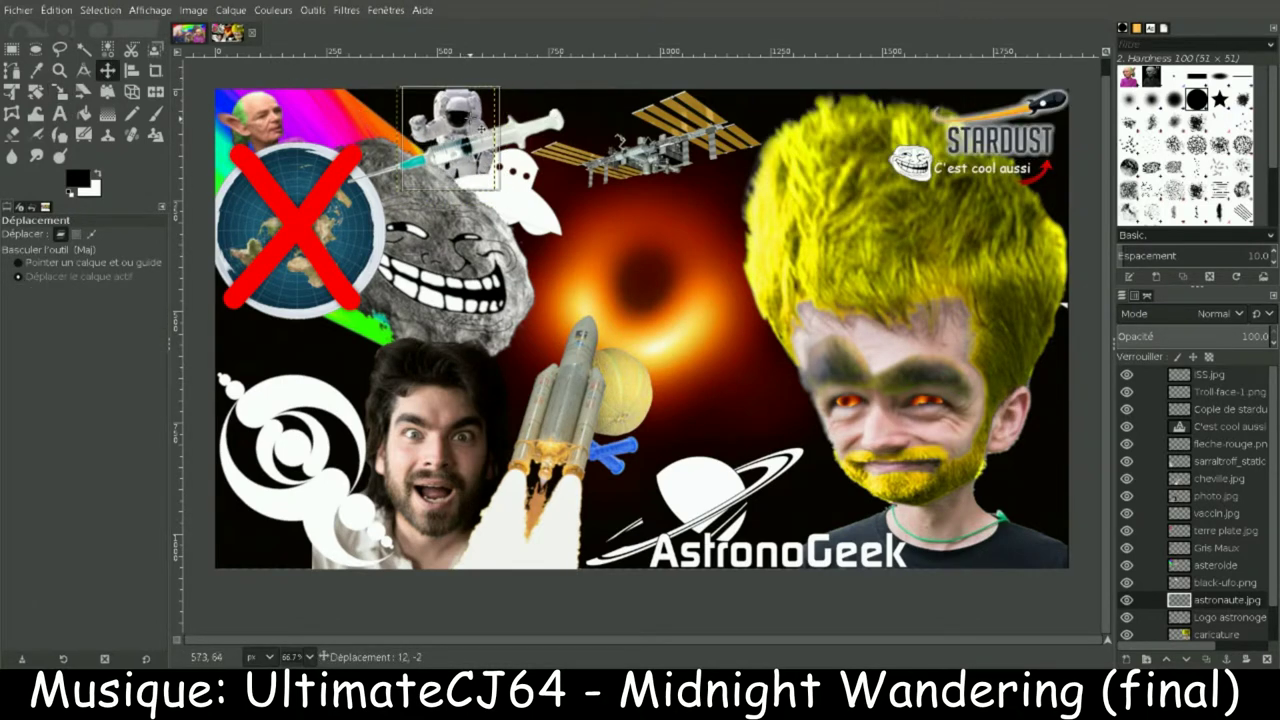
Step: Move the astronaut between the ringed planet and the caricature's chin, and tilt it
drag(612, 283, 985, 640)
key(shift+r)
drag(850, 300, 873, 332)
key(Return)
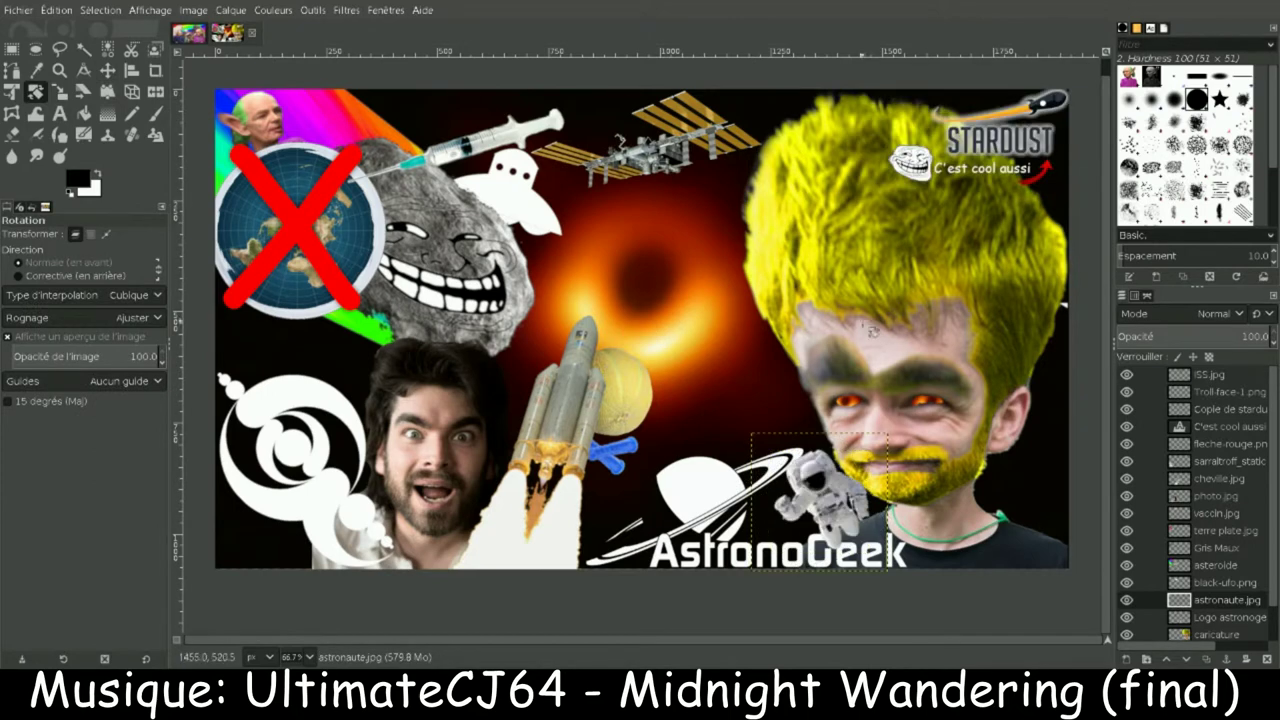
Step: Place the astronaut's layer directly above the black hole backdrop and enlarge the astronaut
scroll(1248, 557, down, 2)
drag(1230, 565, 1230, 613)
key(shift+s)
drag(752, 434, 676, 370)
key(Return)
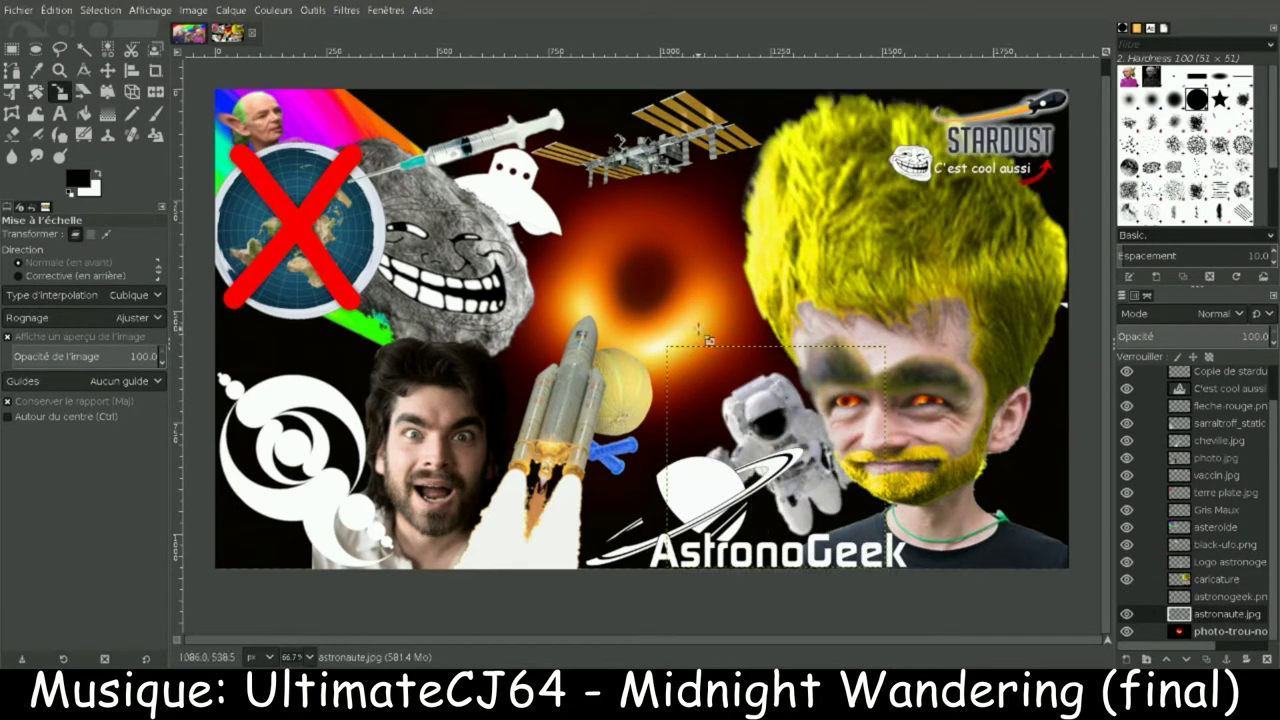
Step: Move the astronaut behind the caricature's shoulder near the image's right edge and rotate it
key(m)
drag(752, 391, 966, 451)
key(shift+r)
click(966, 451)
Step: Scale the astronaut down so it fits between the caricature's ear and shoulder, and rotate it more upright
click(60, 92)
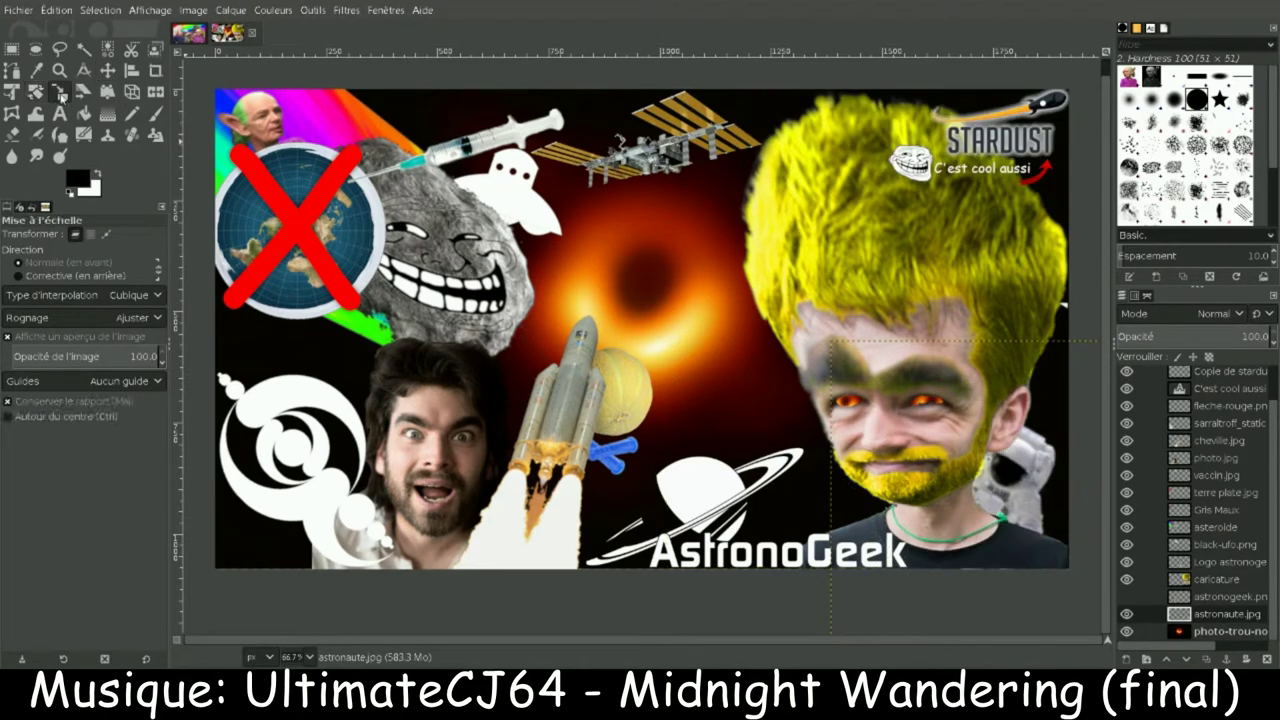
drag(785, 352, 938, 402)
click(1041, 161)
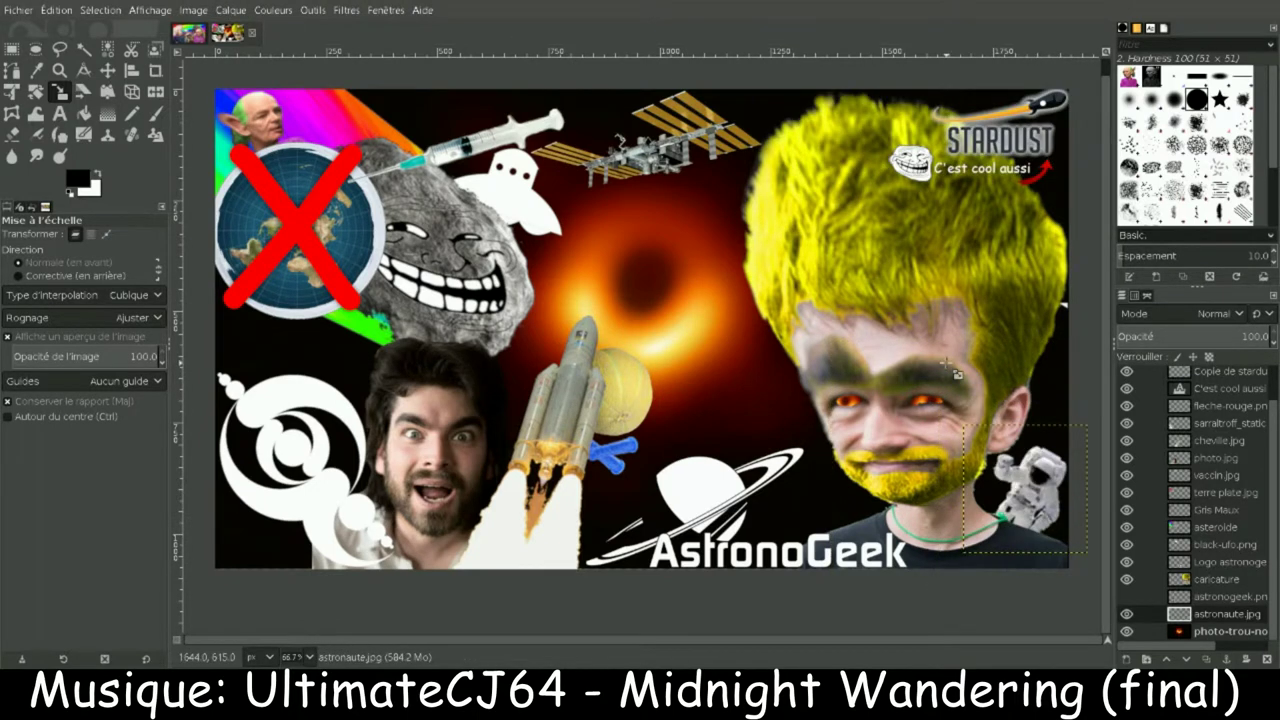
click(1050, 482)
key(shift+r)
key(Escape)
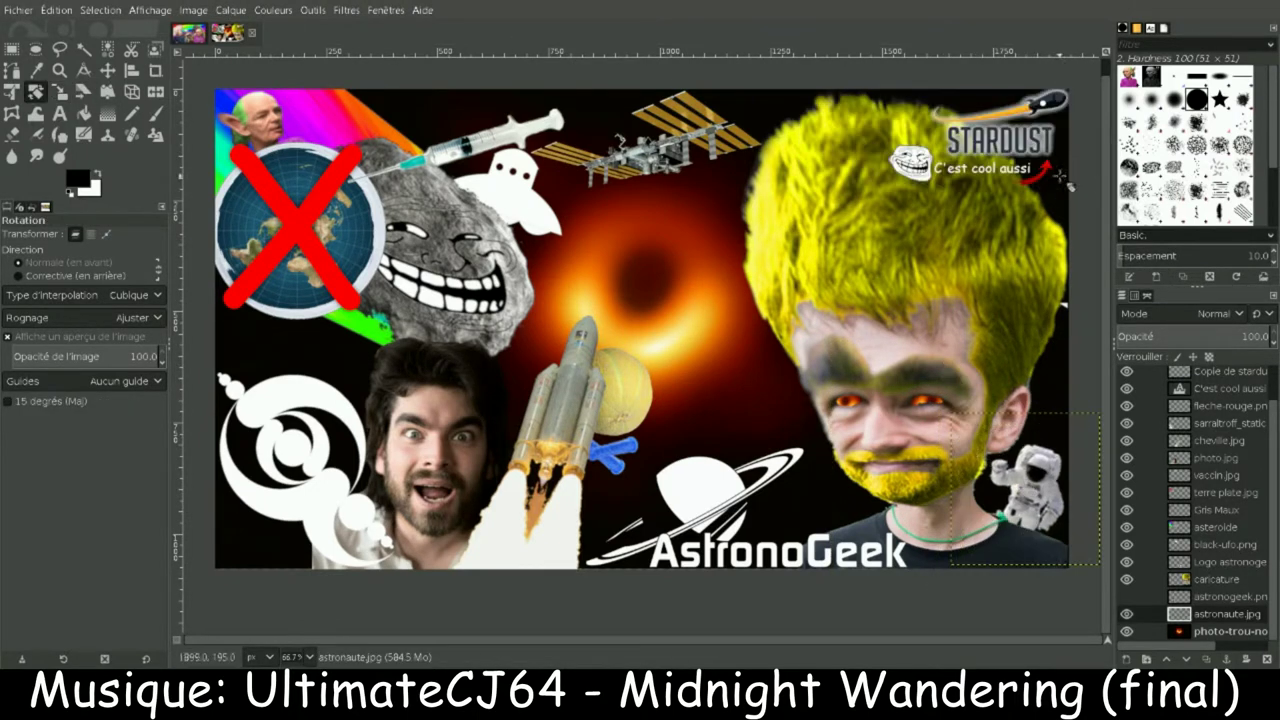
Step: Nudge the astronaut slightly above the caricature's shoulder and save the project
key(m)
drag(1040, 495, 1046, 492)
key(shift+s)
click(1000, 490)
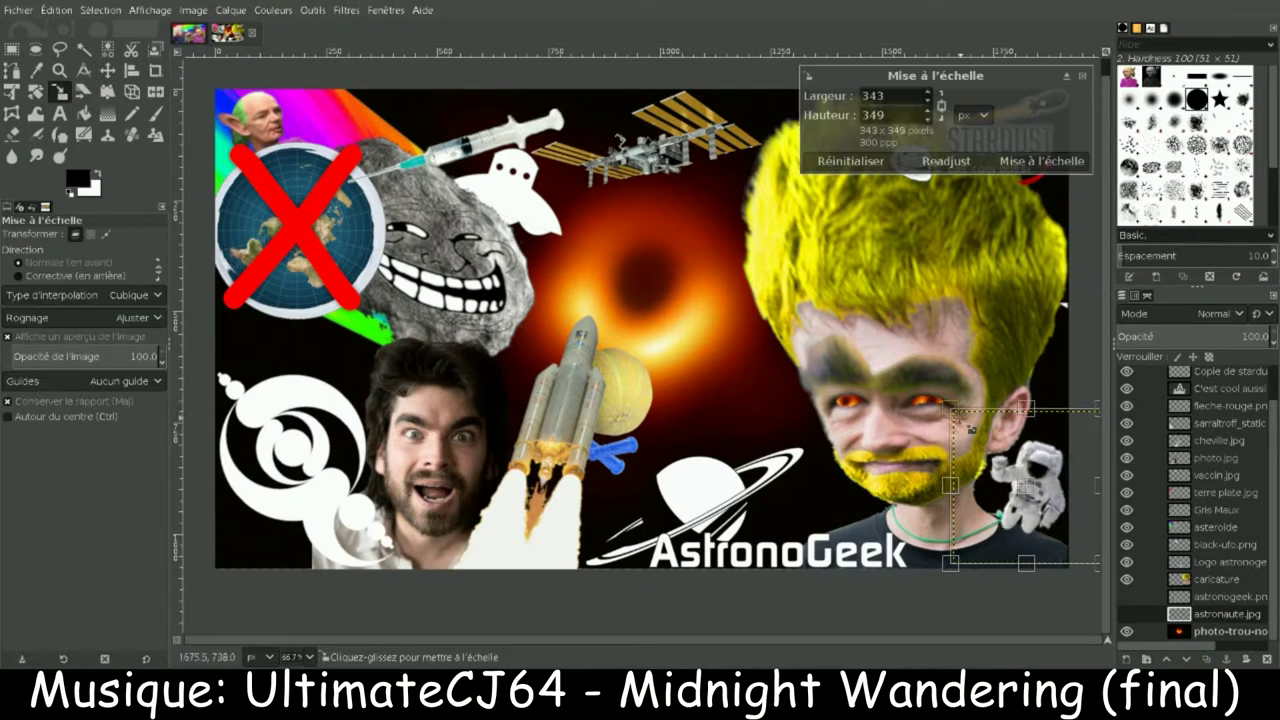
key(Escape)
key(ctrl+s)
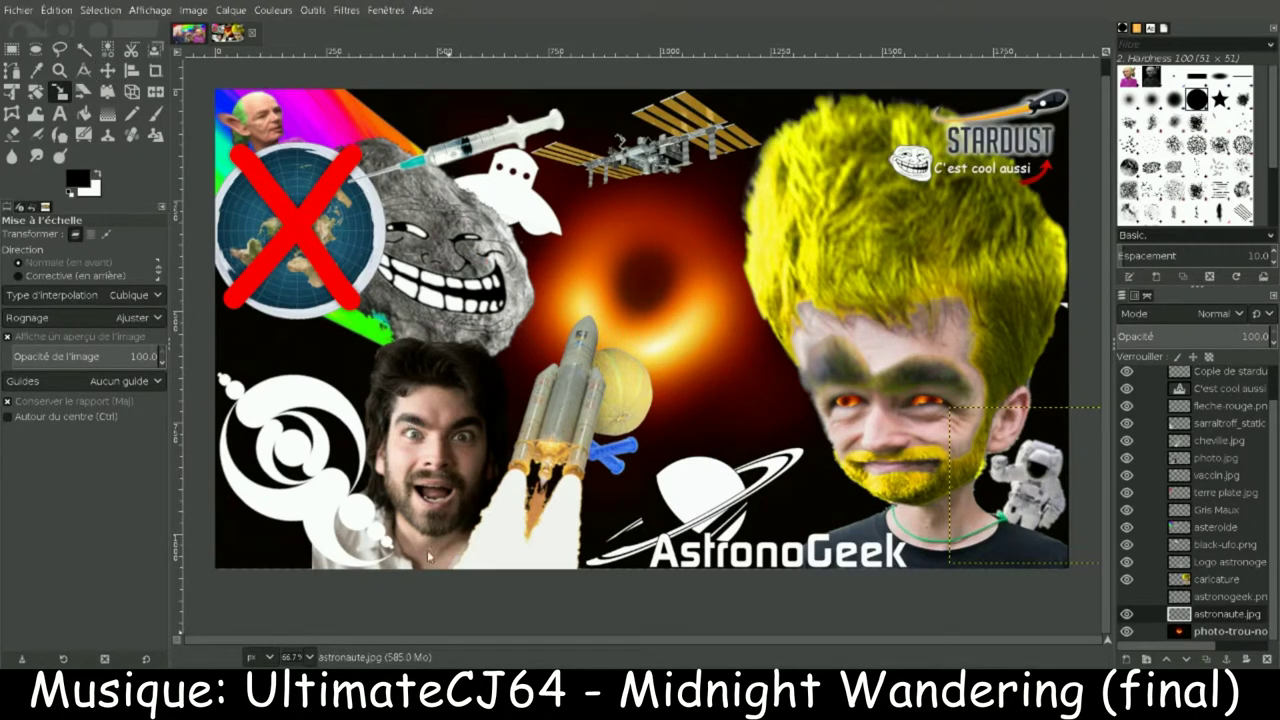
Step: Add Kerbal.png as the top layer and place the character in the image's lower-left corner
drag(1224, 606, 1224, 610)
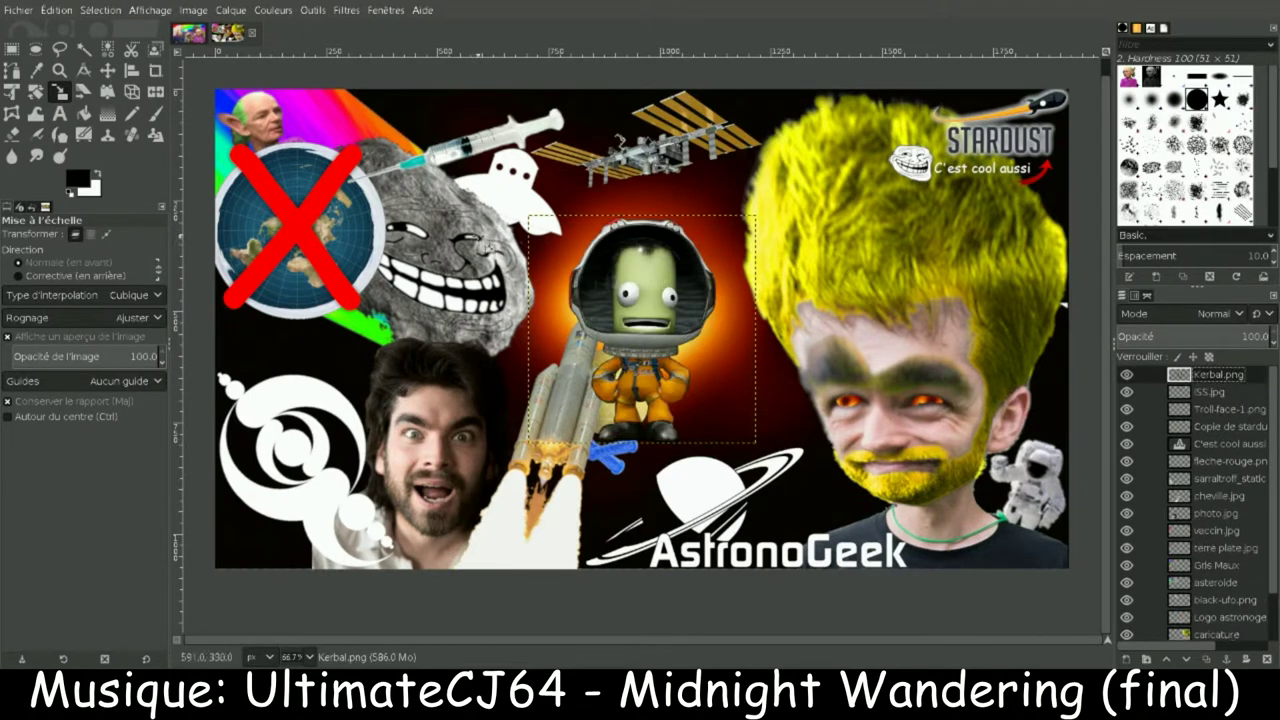
key(m)
drag(640, 330, 256, 455)
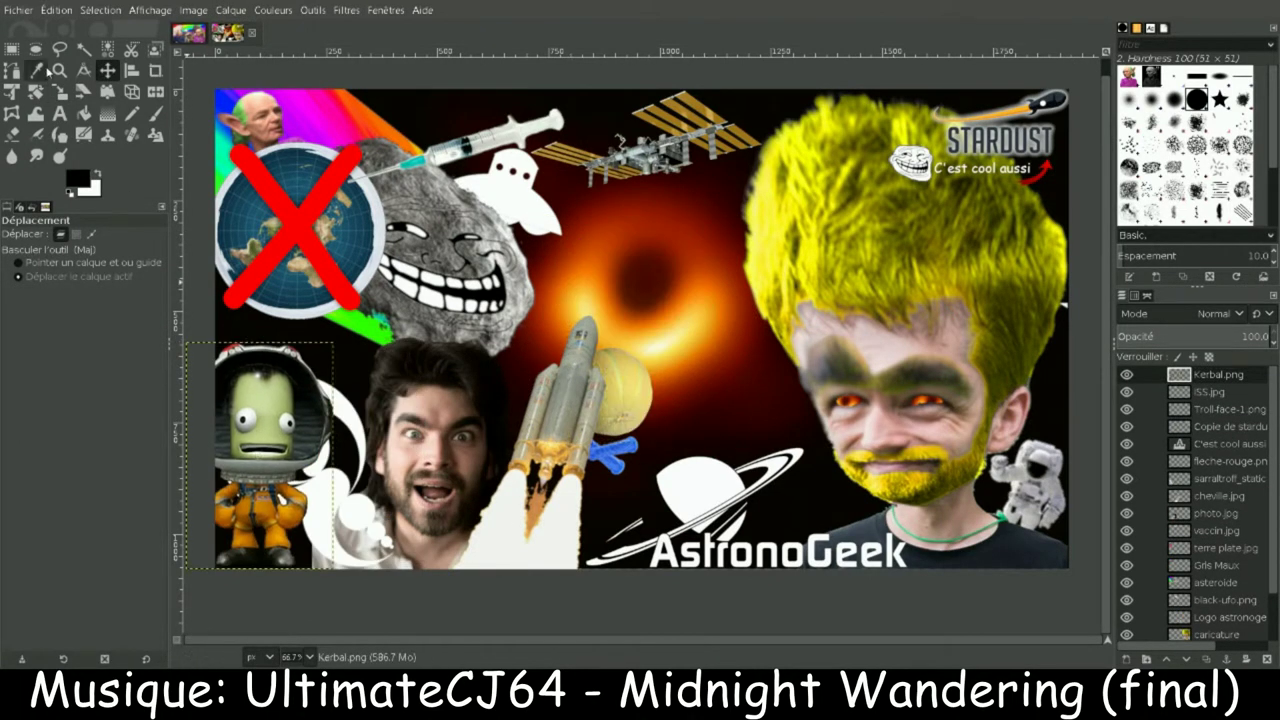
Step: Tilt the Kerbal clockwise and scale it down into the image's lower-left corner
key(shift+r)
drag(330, 340, 387, 403)
key(Return)
key(shift+s)
click(387, 403)
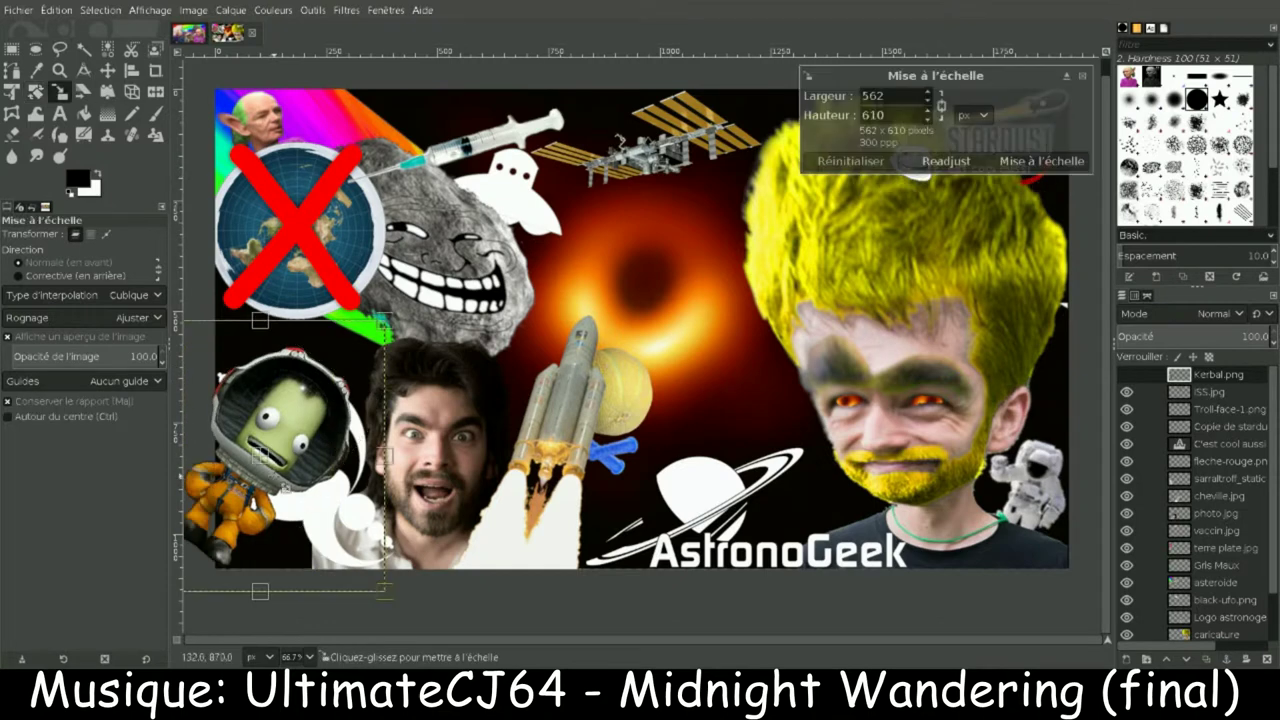
drag(184, 320, 314, 482)
click(1021, 161)
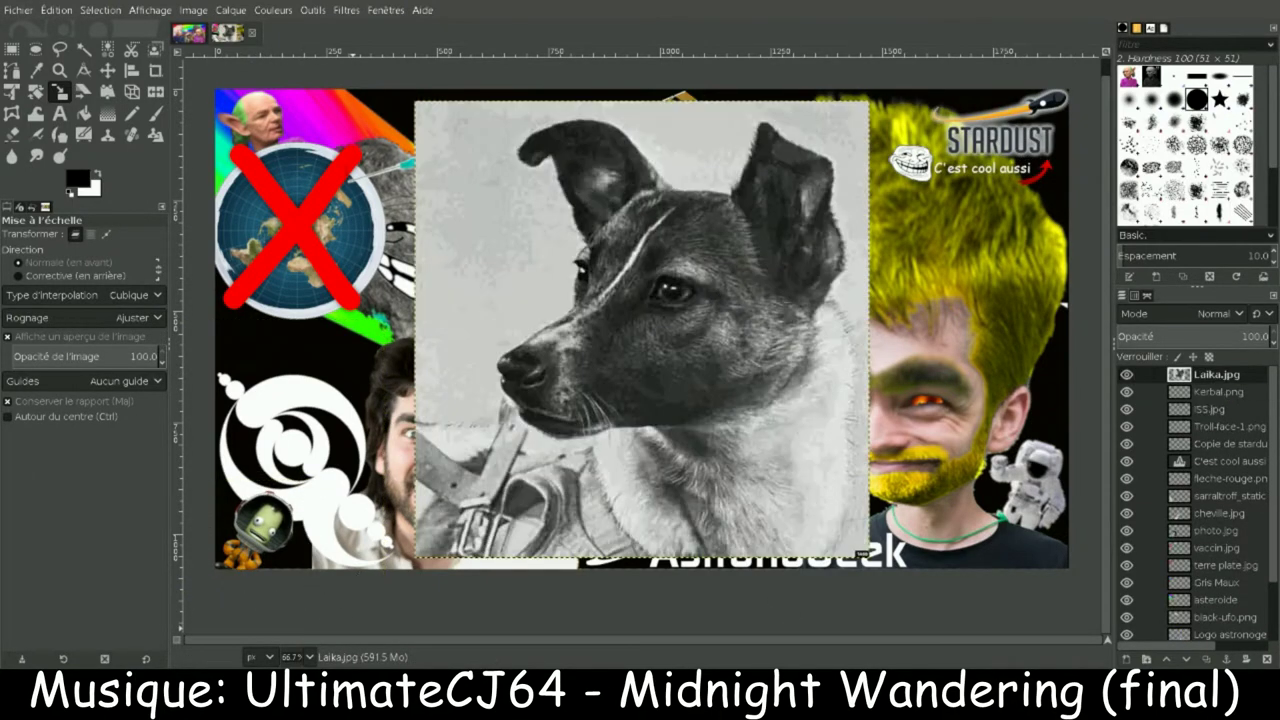
Step: Start a 50 px Comic Sans MS text reading "JE vais vous avouer, j'ai chialé" on the dog photo's light background
key(z)
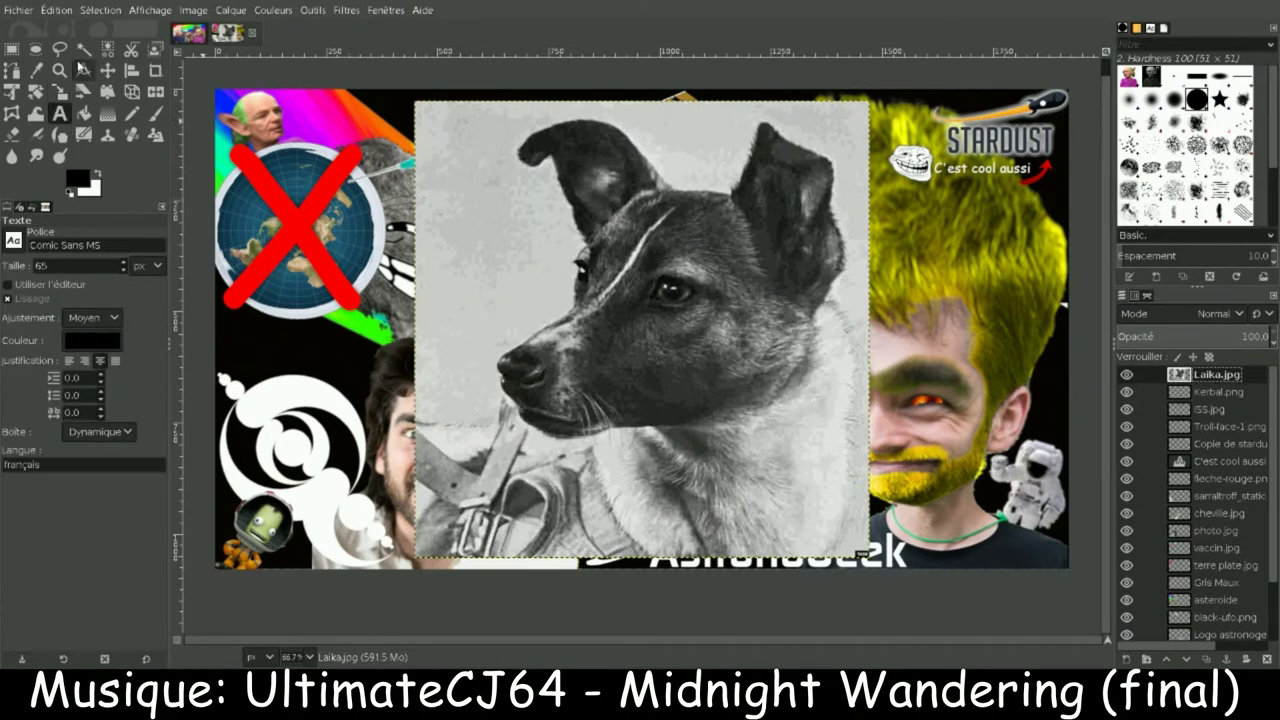
click(440, 190)
click(440, 190)
key(t)
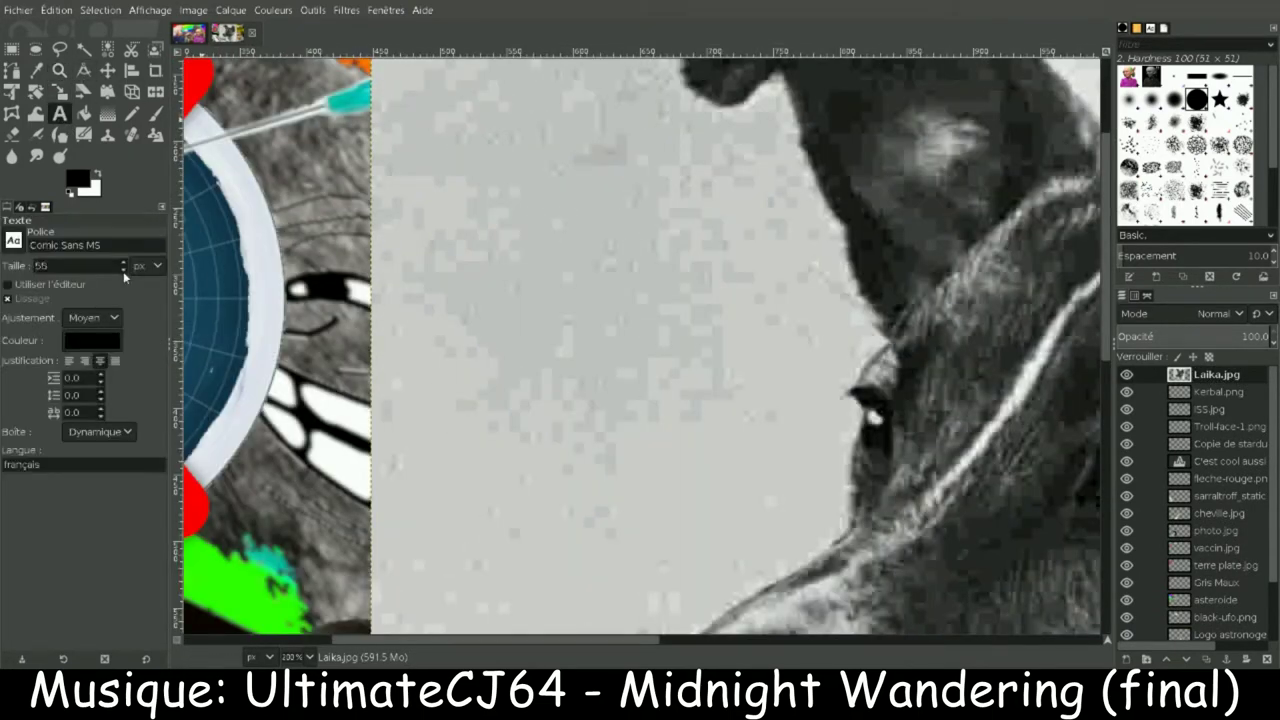
click(403, 152)
text(JE vais vous avouer, jes chialé)
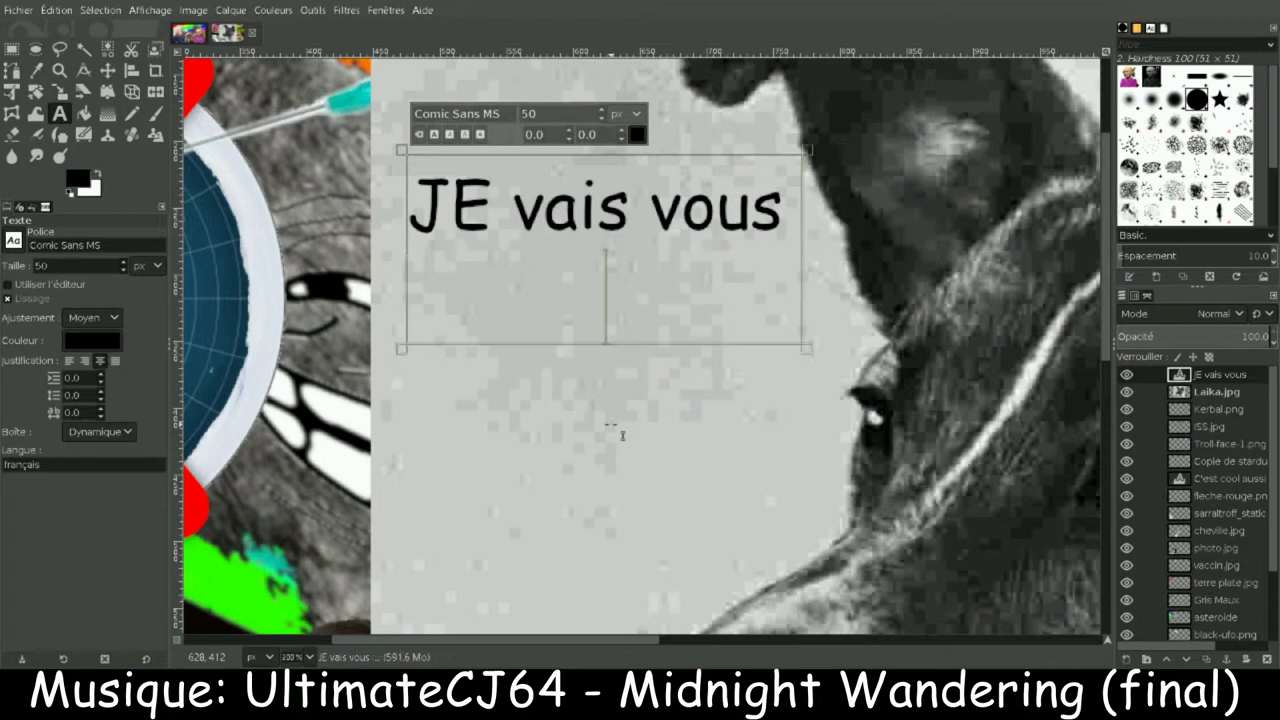
key(BackSpace)
key(BackSpace)
text('ai chialé)
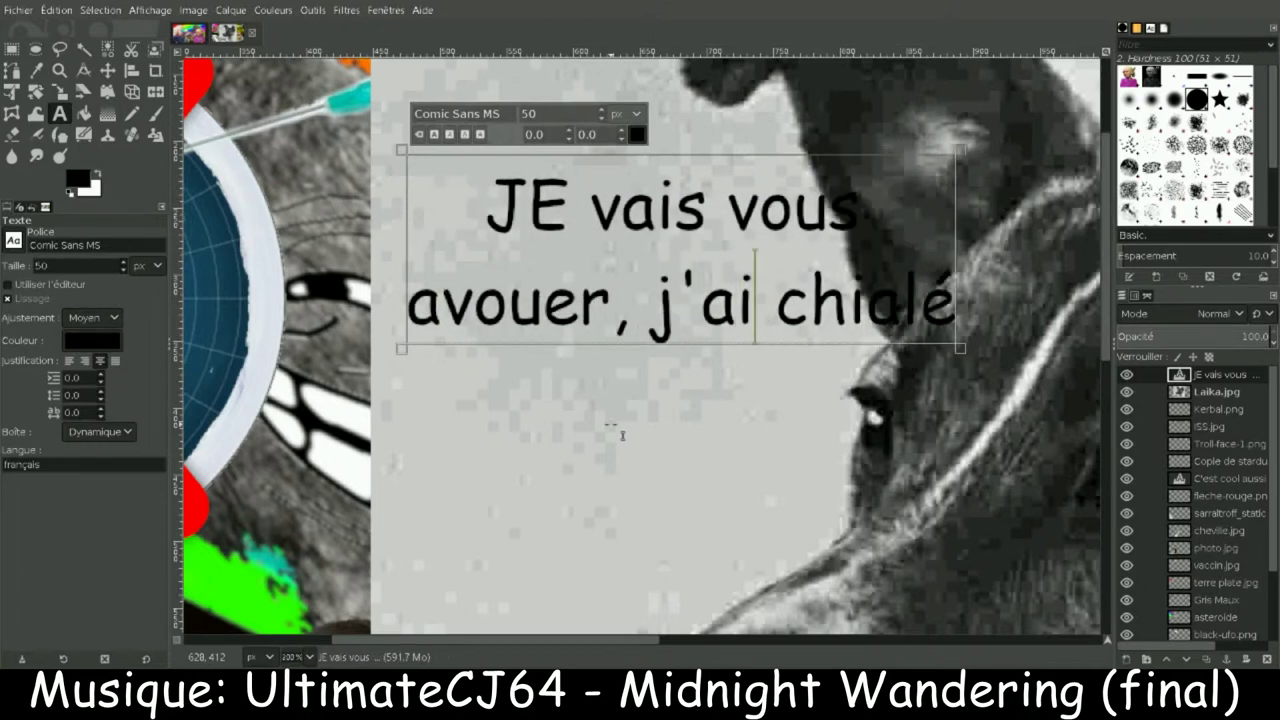
Step: Extend the text with "devant l'ep sur laïka :'(" and delete the whole text
key(End)
text(devant l'ep sur laika)
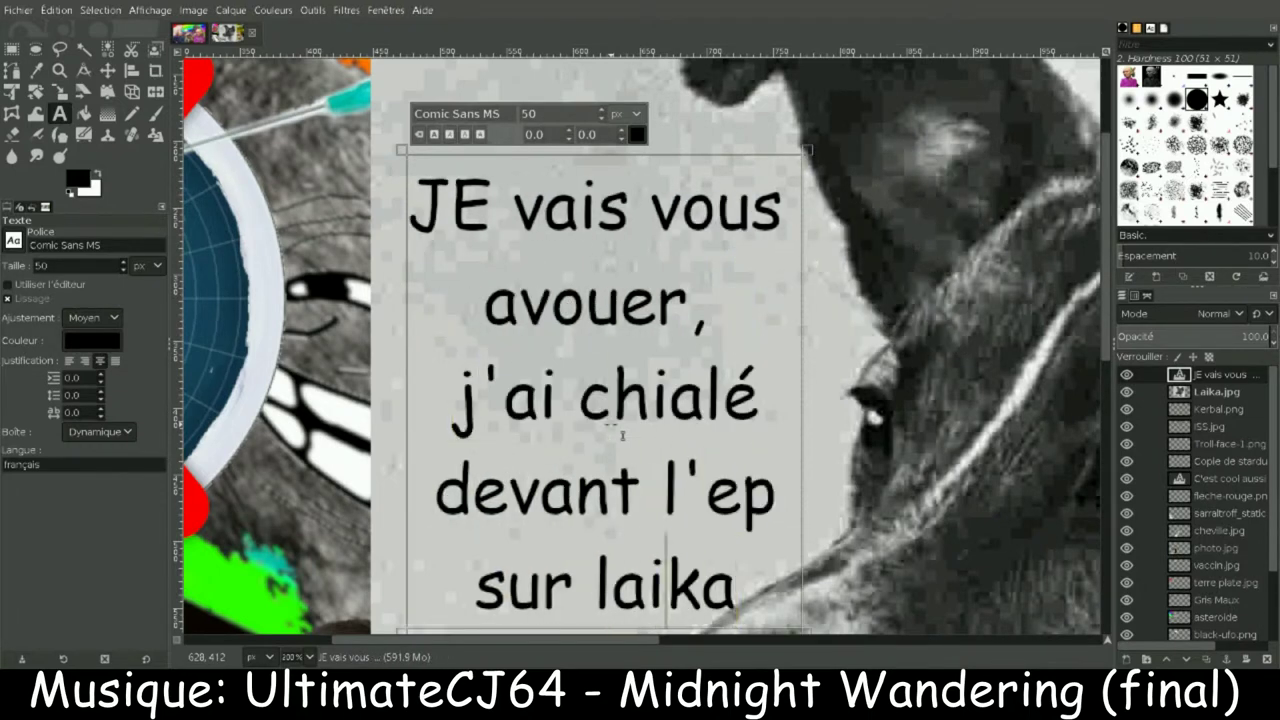
key(Left)
key(Left)
key(BackSpace)
text(ï)
key(End)
text(:'()
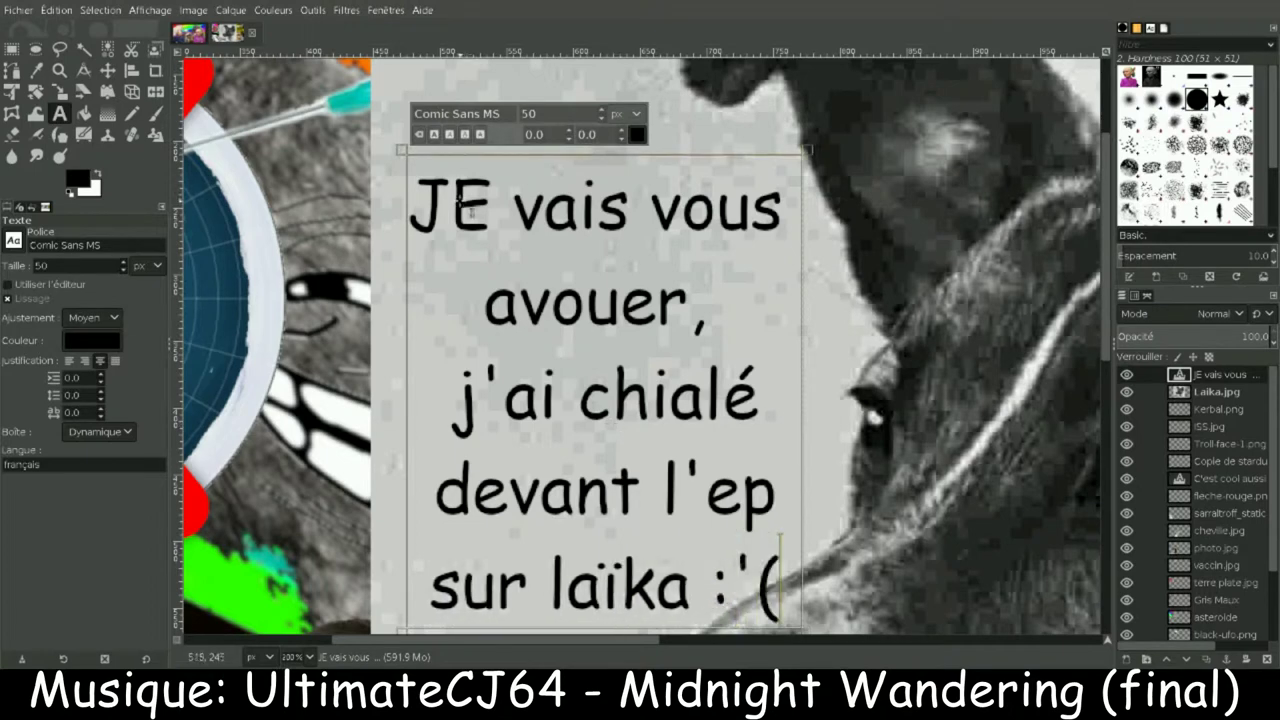
key(BackSpace)
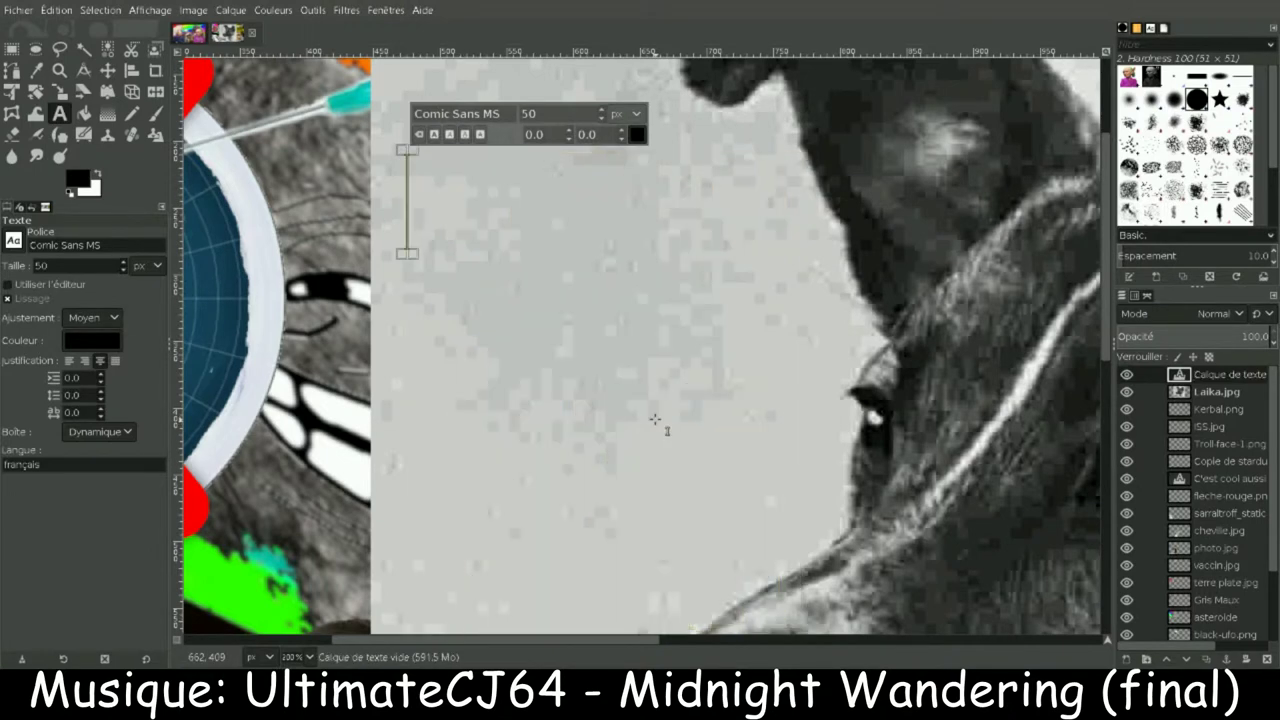
click(808, 372)
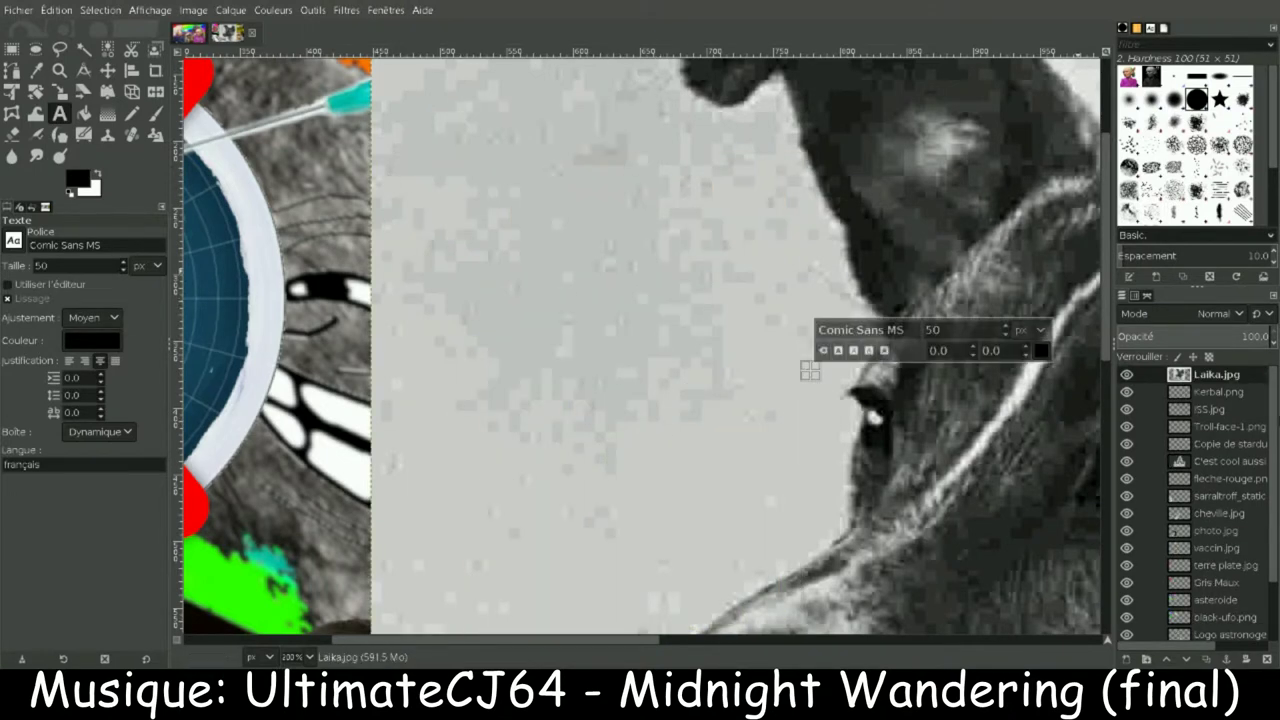
Step: Select the light background around the dog with Fuzzy Select at threshold 5 and delete it
click(60, 71)
ctrl+click(549, 288)
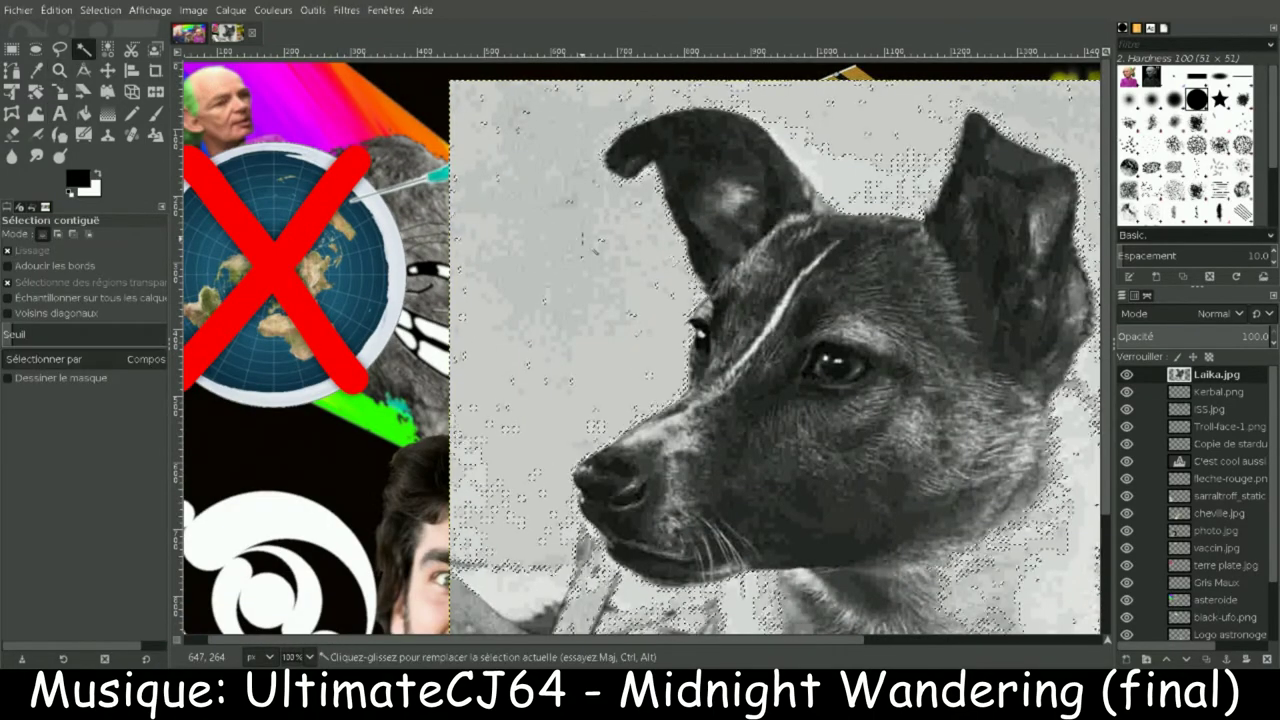
ctrl+click(549, 288)
key(u)
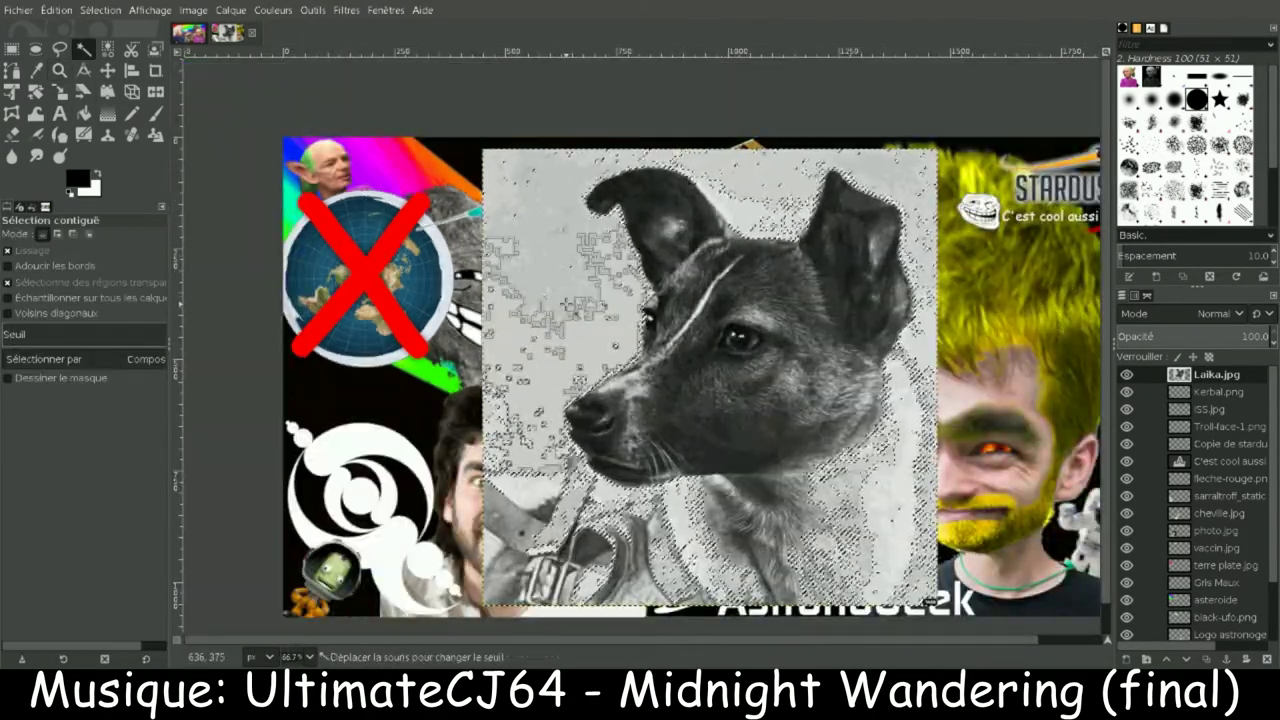
ctrl+shift+click(535, 232)
drag(540, 232, 512, 182)
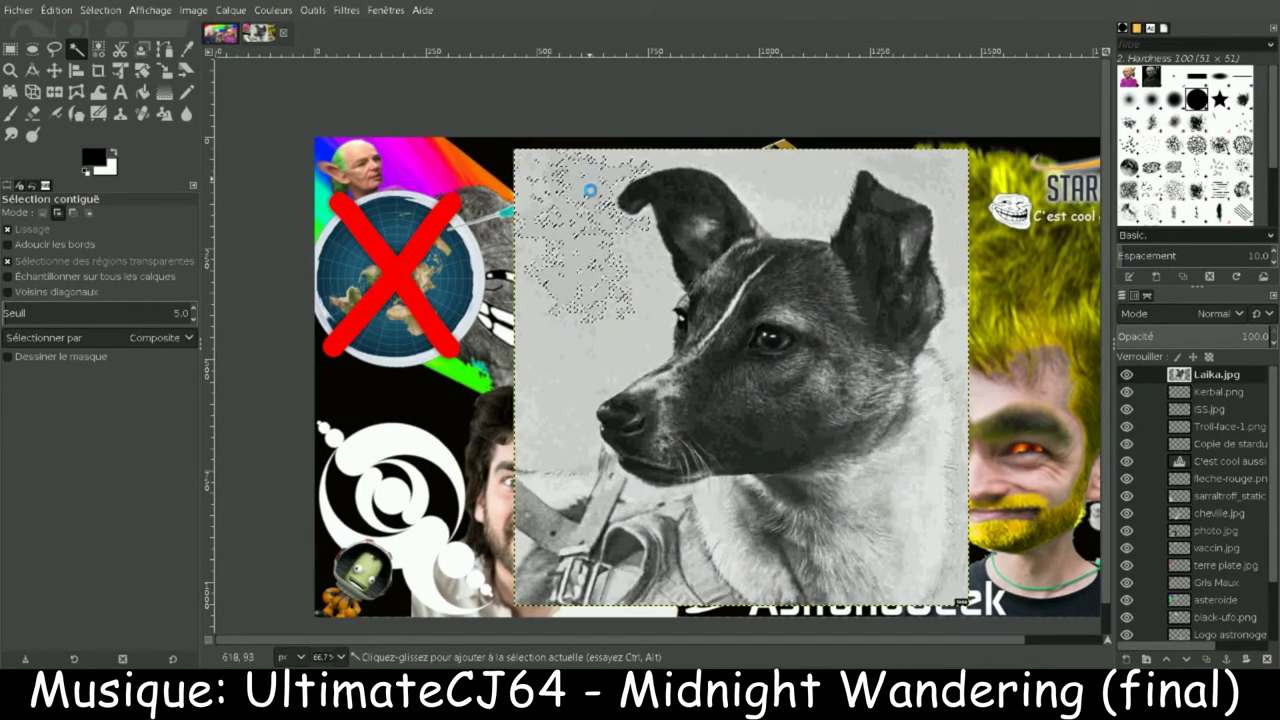
click(597, 287)
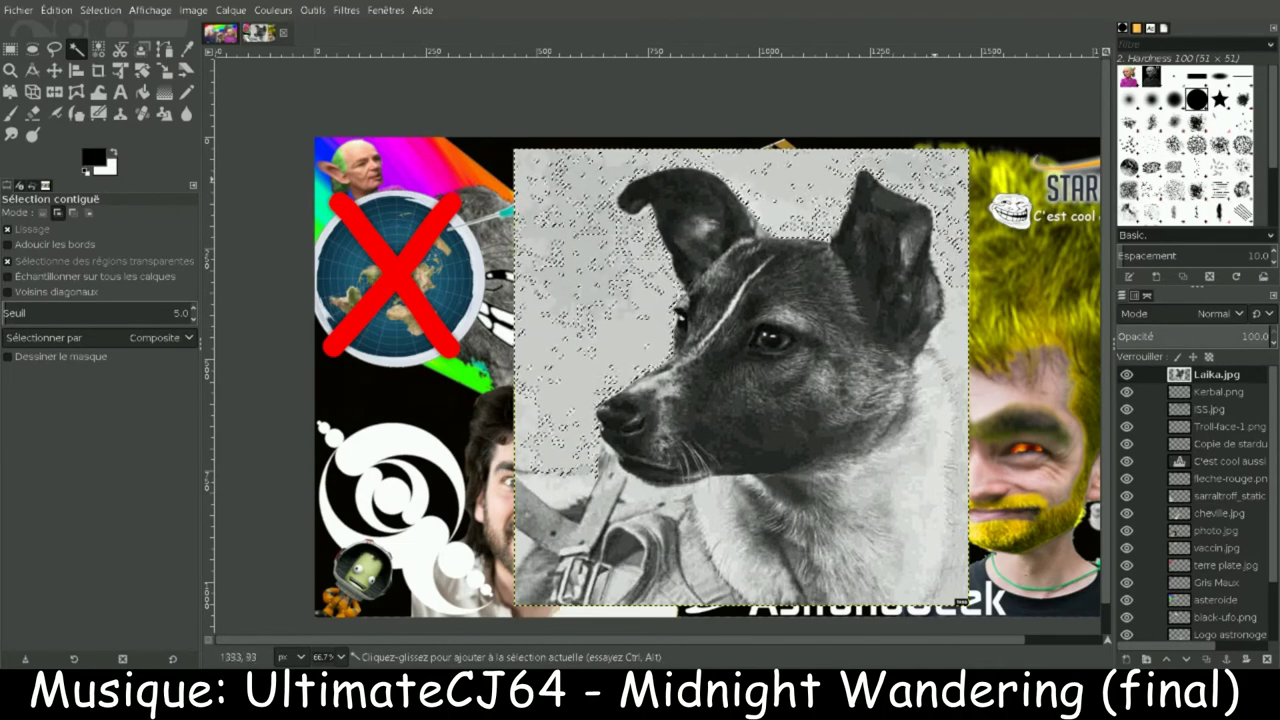
drag(950, 330, 962, 580)
key(Delete)
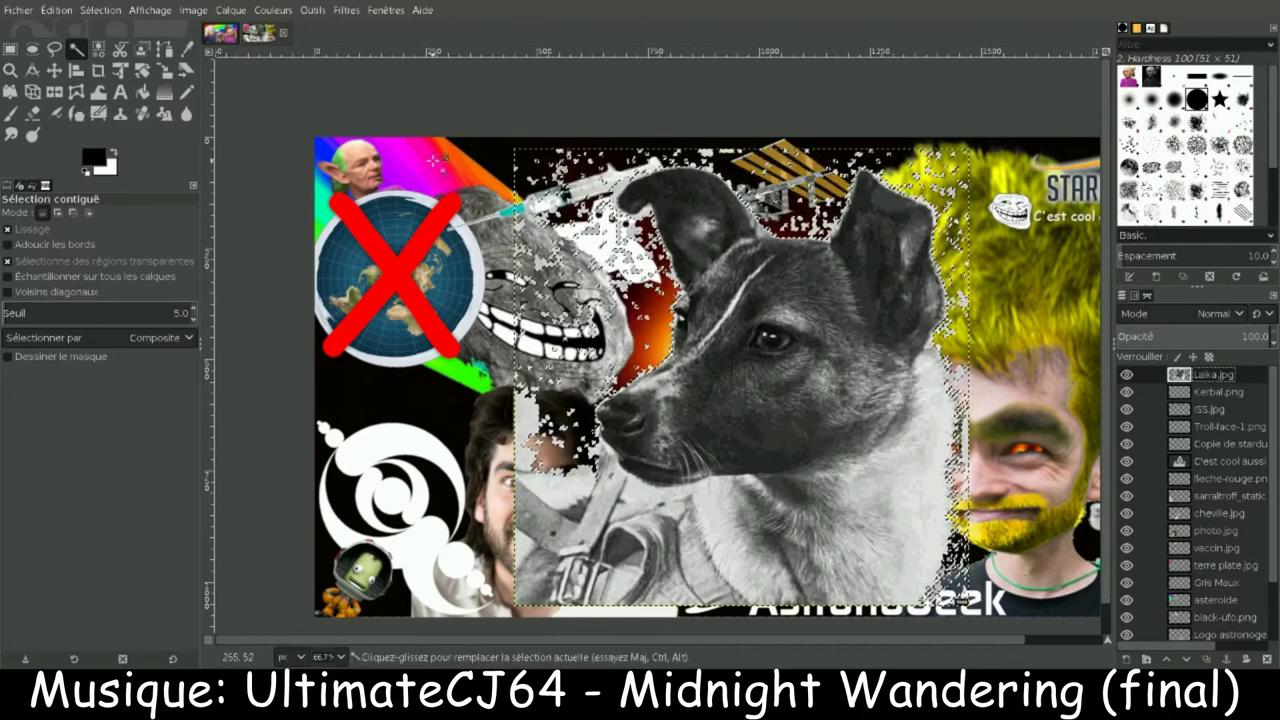
Step: Erase the leftover background specks and the harness around the dog, starting with a size 156 eraser
key(shift+e)
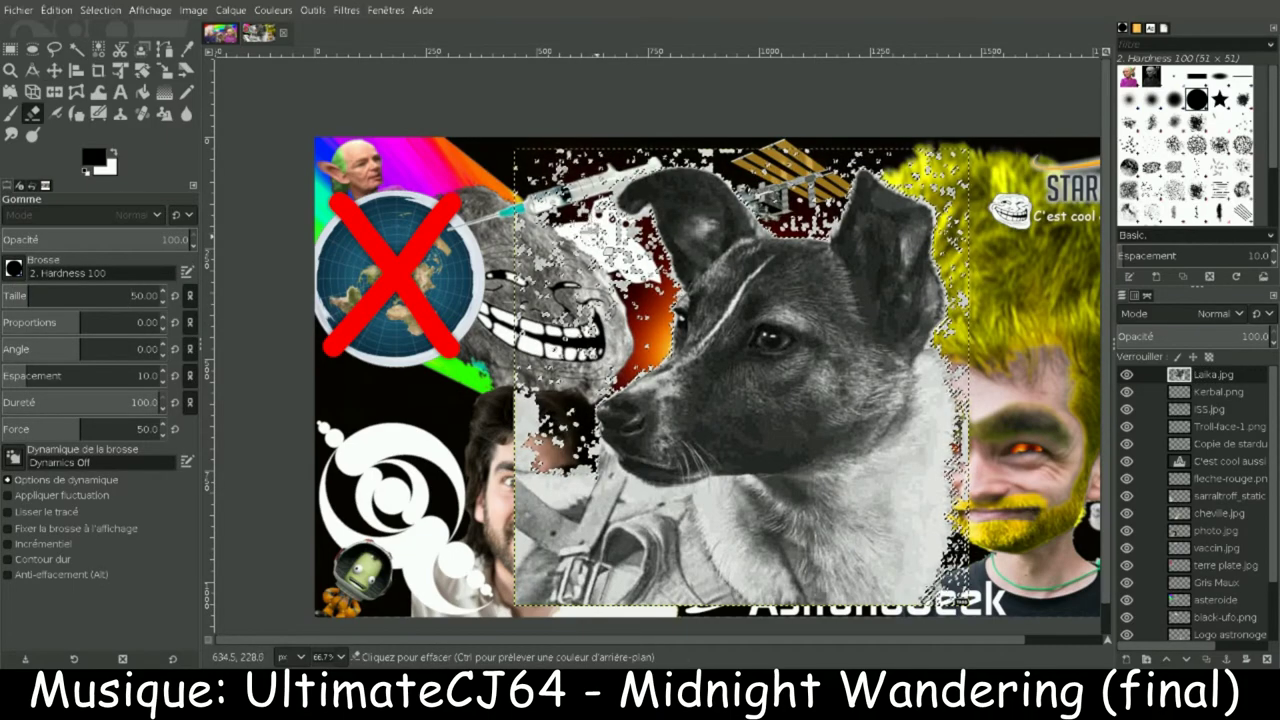
click(82, 296)
mouse_move(630, 285)
mouse_down()
mouse_move(620, 242)
mouse_move(533, 435)
mouse_move(630, 292)
mouse_move(620, 345)
mouse_move(602, 152)
mouse_move(737, 135)
mouse_move(820, 213)
mouse_move(836, 137)
mouse_move(965, 204)
mouse_up()
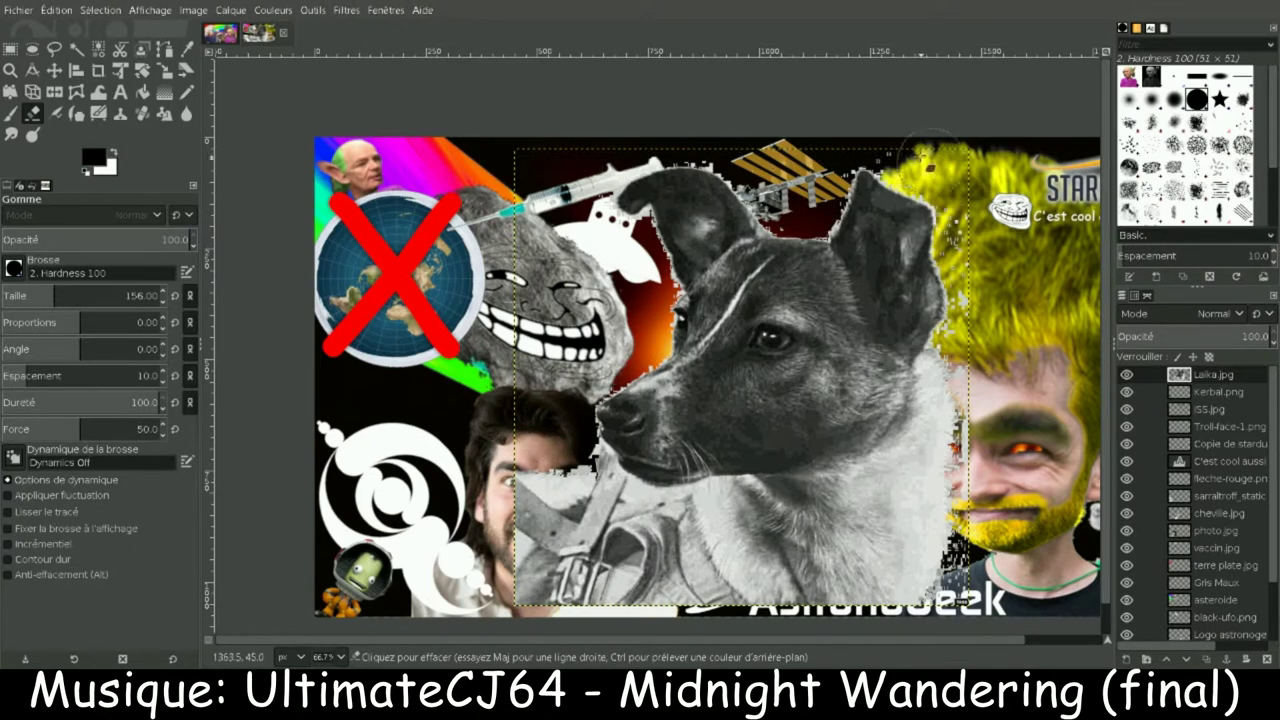
mouse_move(540, 415)
mouse_down()
mouse_move(695, 585)
mouse_move(550, 565)
mouse_move(565, 590)
mouse_up()
key(comma)
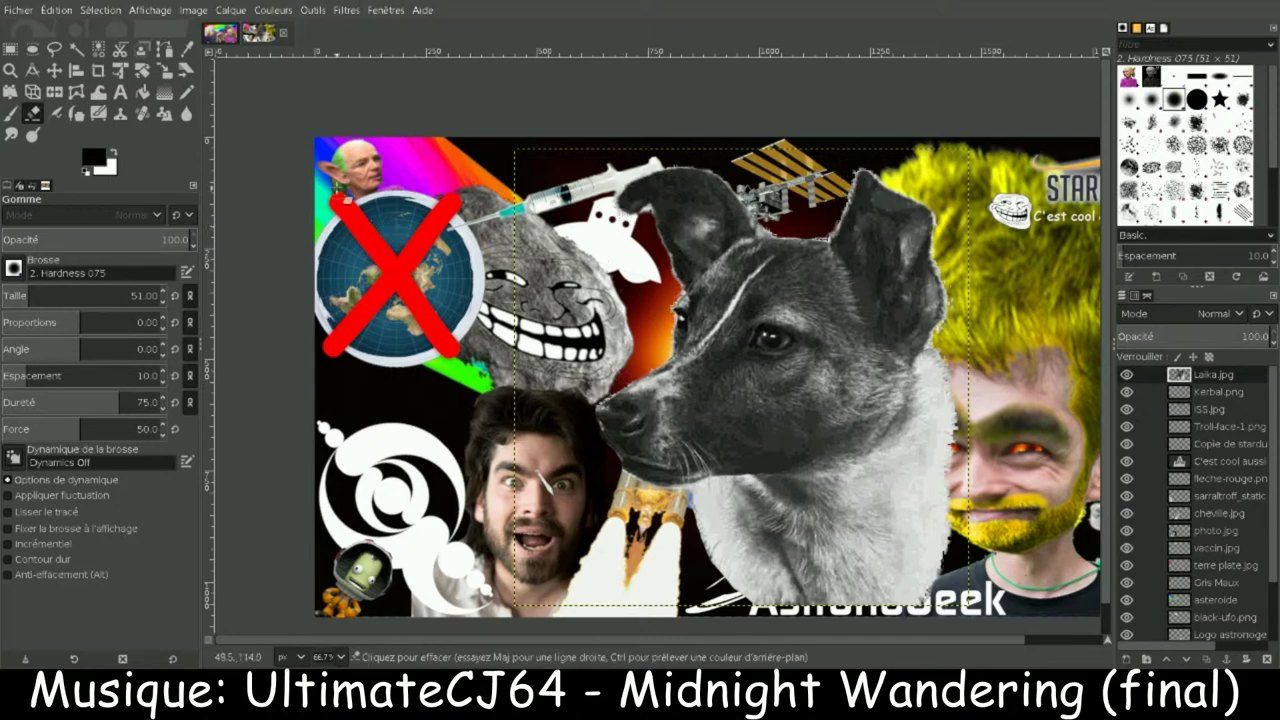
Step: Clear the leftover streak in the strip beside the dog's muzzle and crop the Laika.jpg layer
key(z)
click(646, 394)
key(grave)
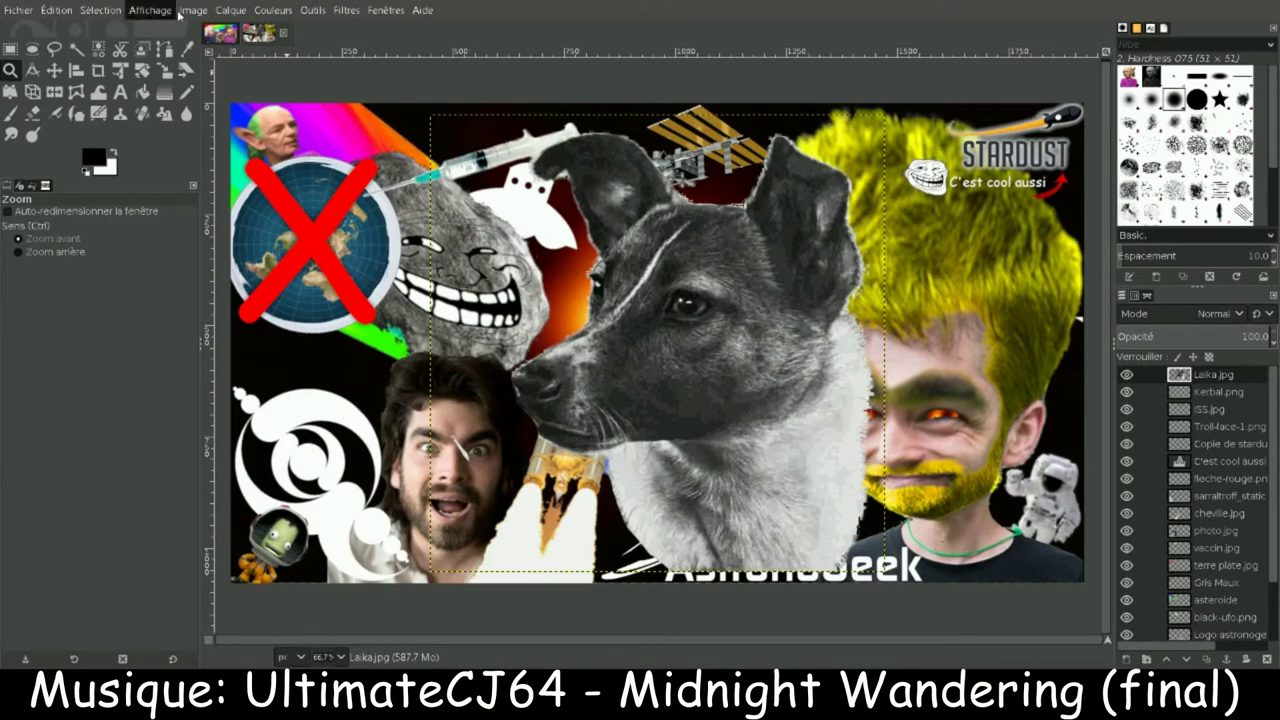
click(10, 48)
mouse_move(387, 580)
mouse_down()
mouse_move(470, 360)
mouse_move(505, 104)
mouse_up()
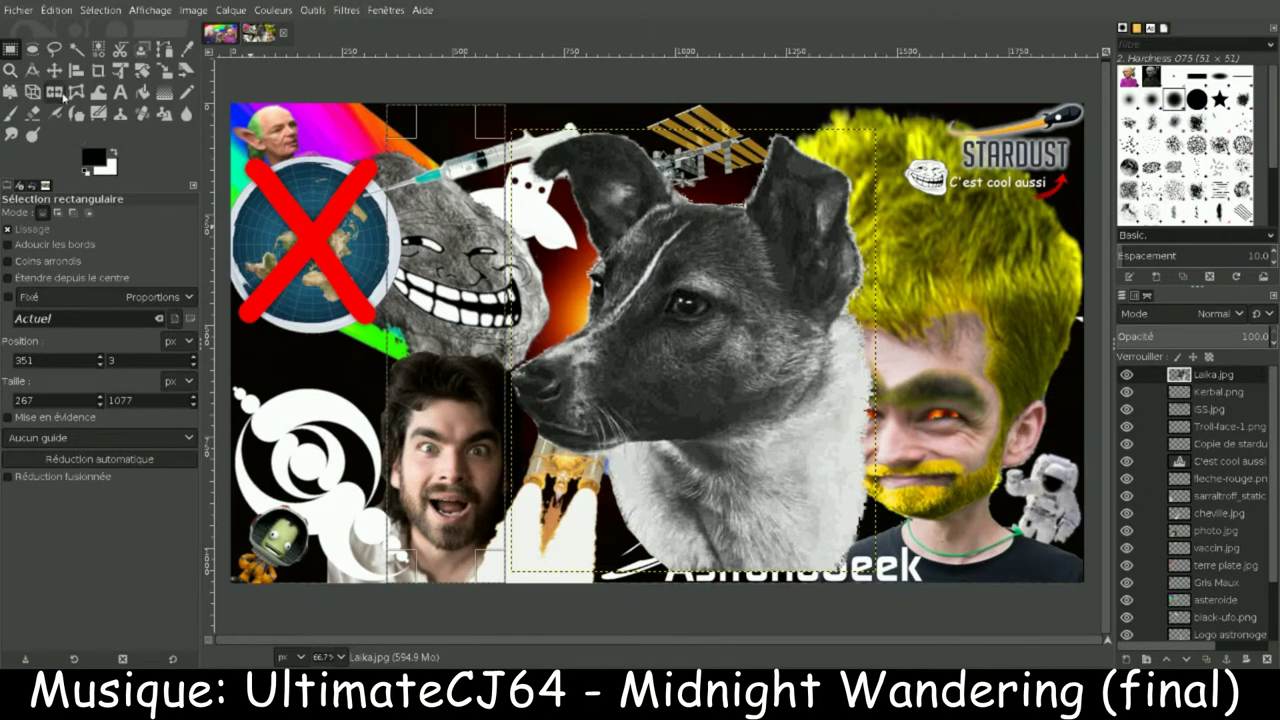
Step: Scale the dog down to about half its size
click(58, 92)
drag(207, 263, 178, 262)
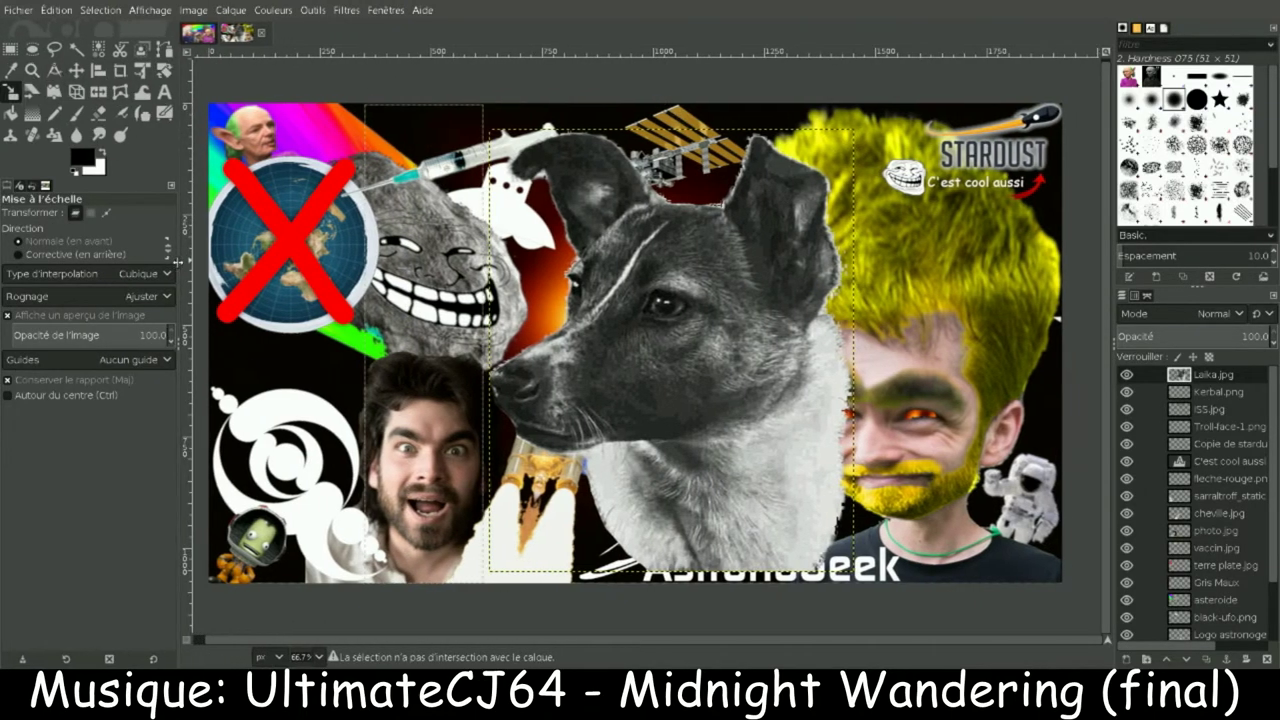
drag(646, 351, 652, 364)
key(Return)
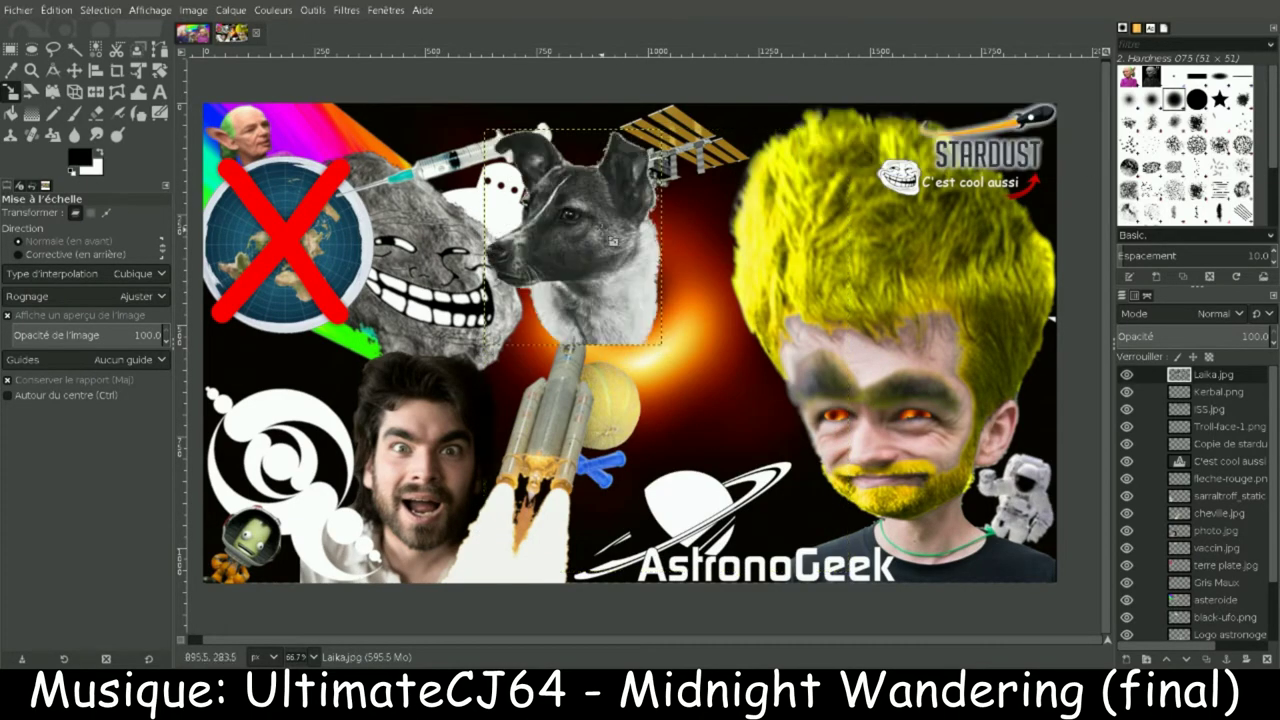
Step: Try the dog below the flat Earth, flipped horizontally
click(610, 232)
drag(610, 232, 292, 373)
click(95, 92)
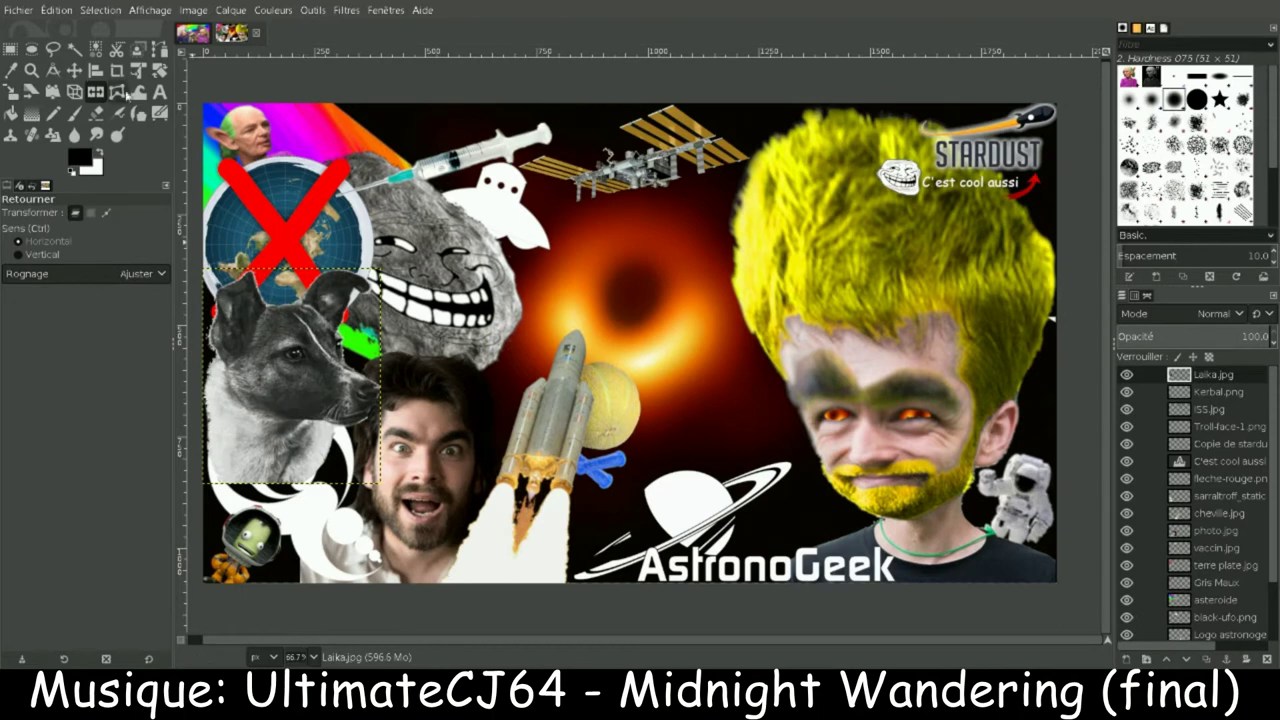
click(10, 92)
drag(372, 478, 748, 340)
key(Escape)
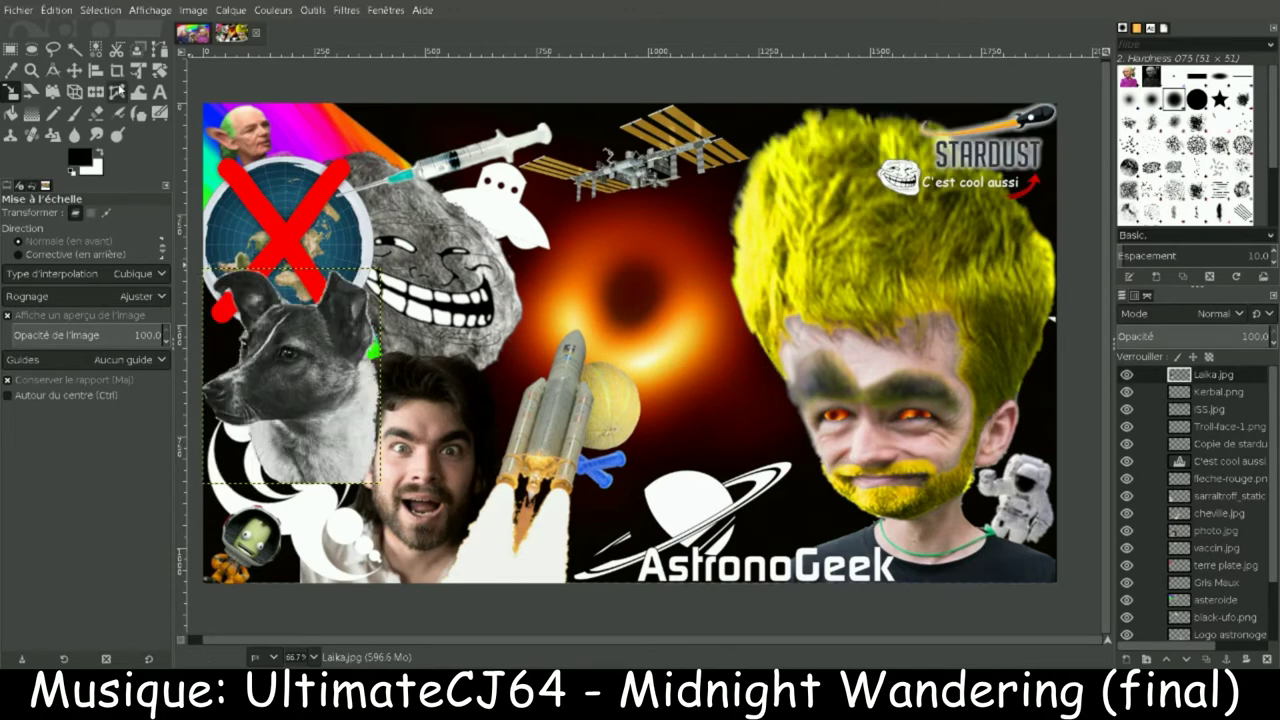
Step: Lower the Laika.jpg layer beneath the caricature layer and move the dog beside the caricature's chin and shoulder
key(m)
drag(290, 376, 778, 496)
scroll(1230, 607, down, 1)
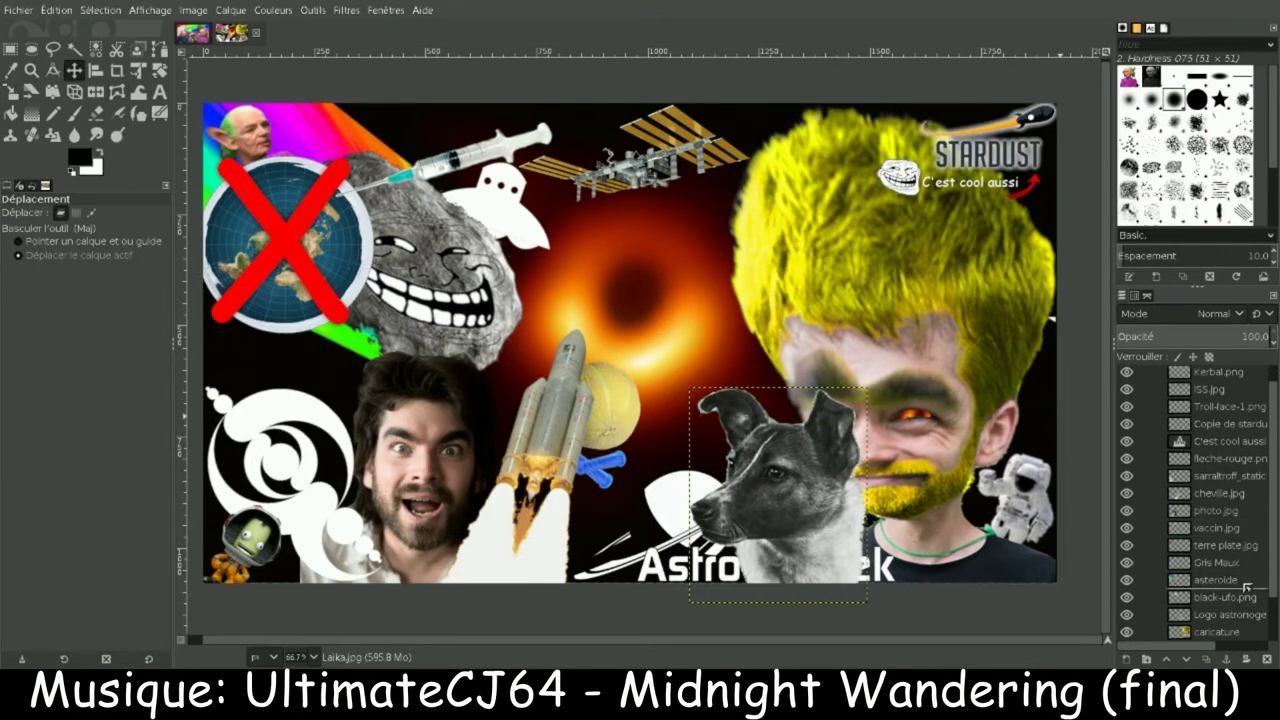
scroll(1230, 590, down, 2)
drag(789, 453, 845, 515)
Step: Scale the dog down to fit between the ringed planet and the caricature's shoulder, and save the project
key(shift+s)
drag(845, 515, 807, 525)
click(1041, 161)
key(m)
key(shift+s)
click(818, 506)
key(Escape)
key(m)
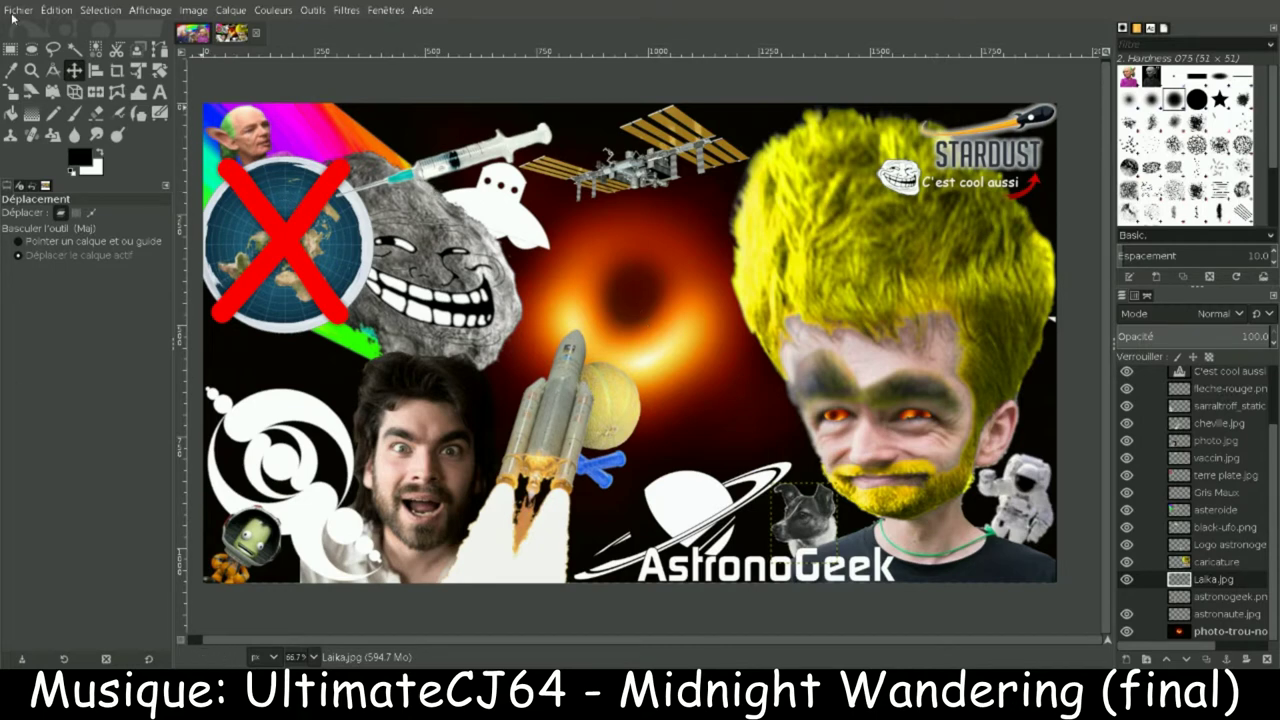
key(ctrl+s)
Step: Add the text "6EQUJ5" in Comic Sans MS at 50 px and place it below the flat Earth
key(t)
click(604, 256)
text(6EQUJ5)
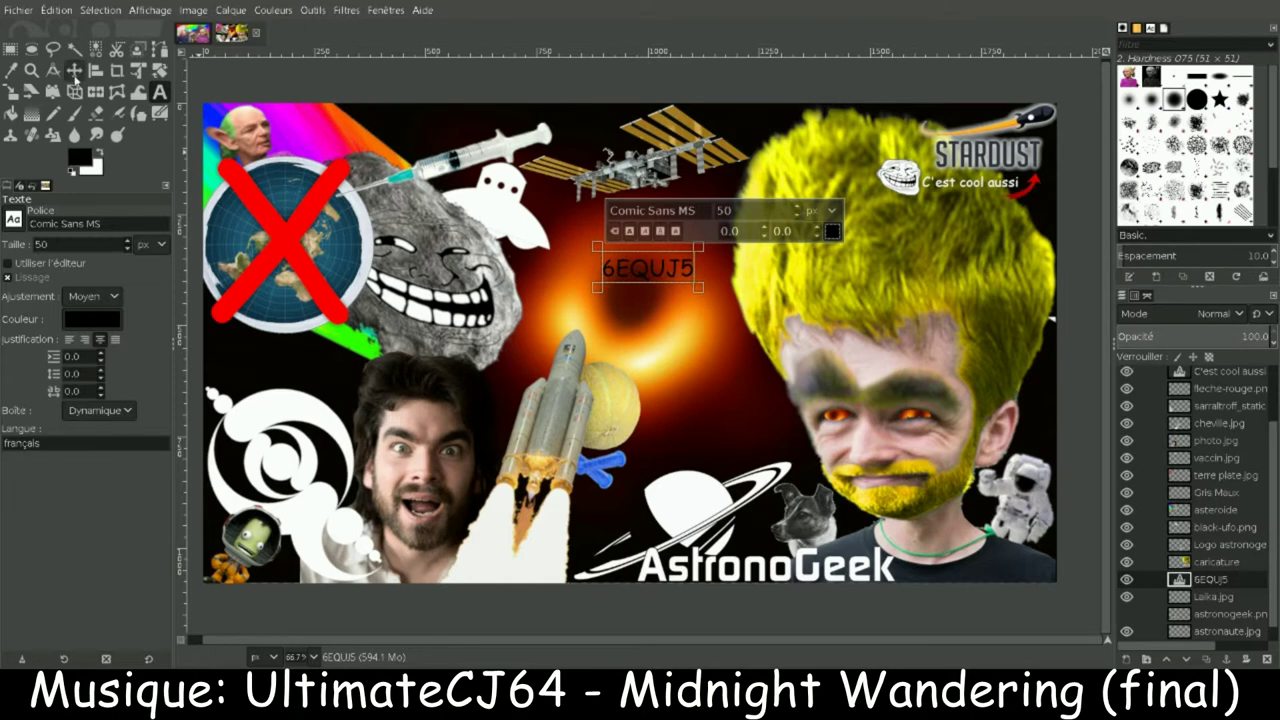
drag(643, 276, 269, 368)
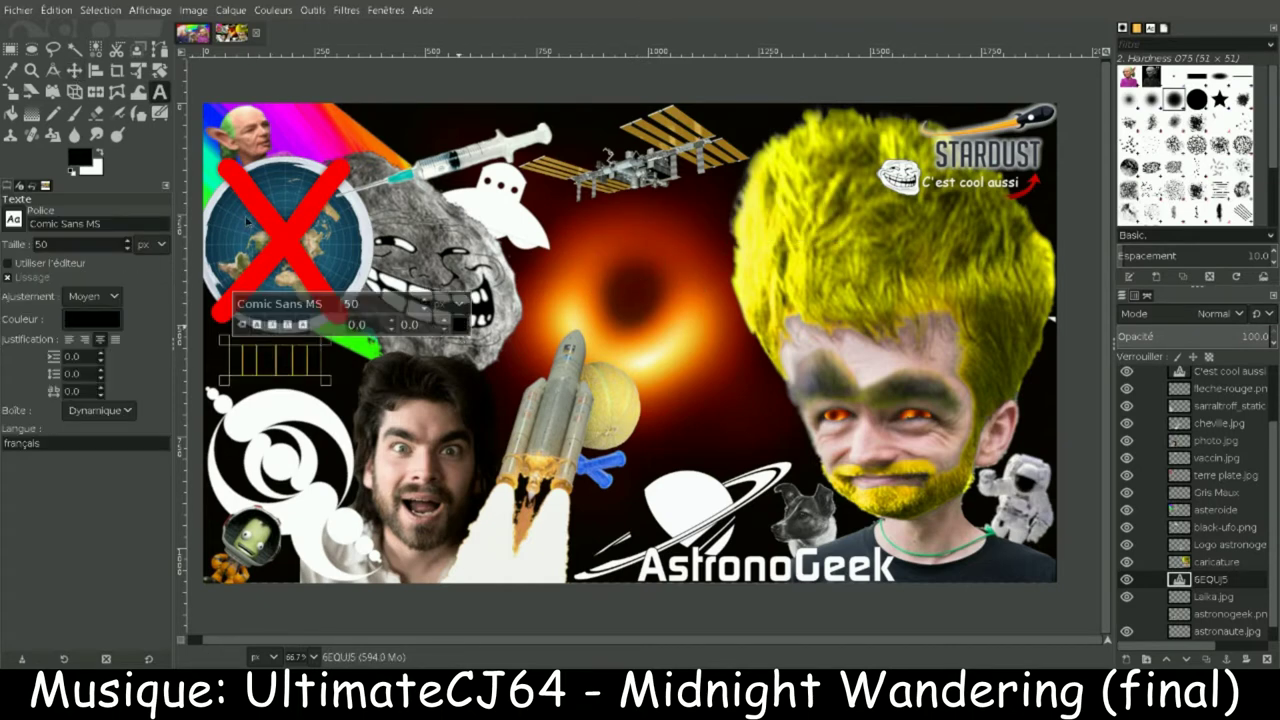
Step: Make the 6EQUJ5 text white and rotate it slightly clockwise
key(shift+r)
drag(247, 222, 300, 215)
key(Return)
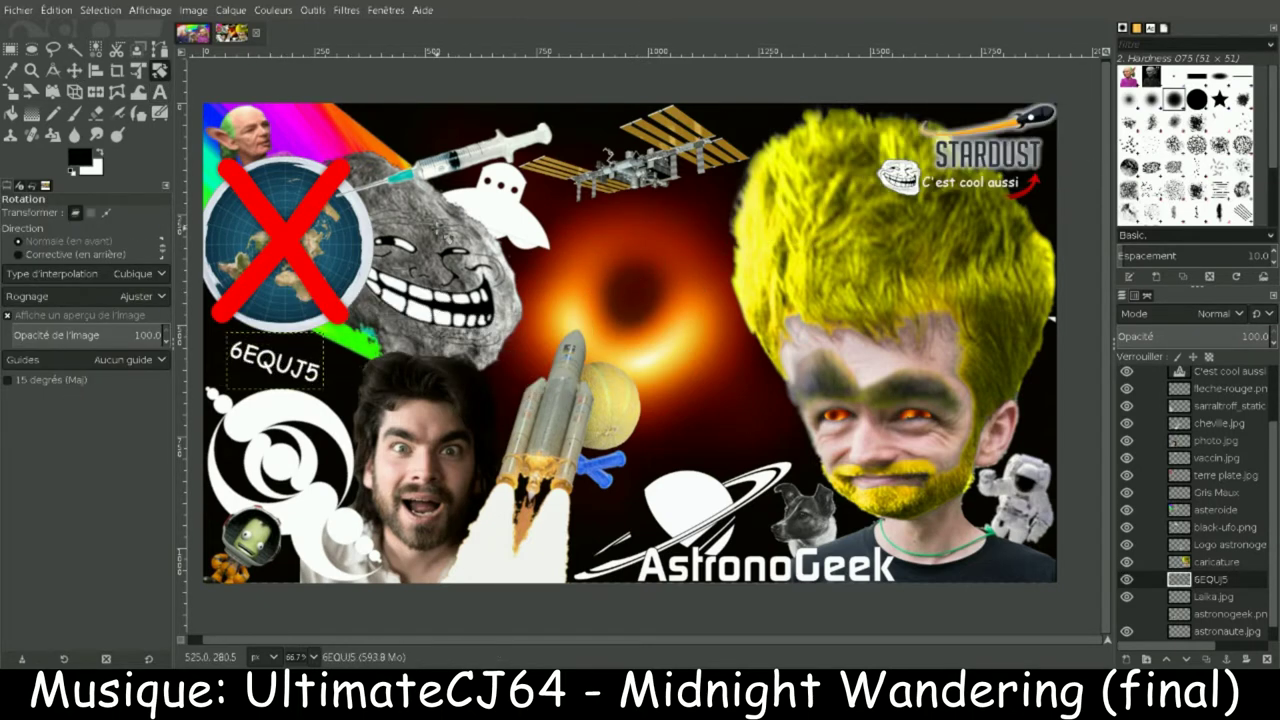
Step: Reposition the 6EQUJ5 text between the flat Earth and the white spiral logo, and scale it to 328 × 193 px
click(74, 70)
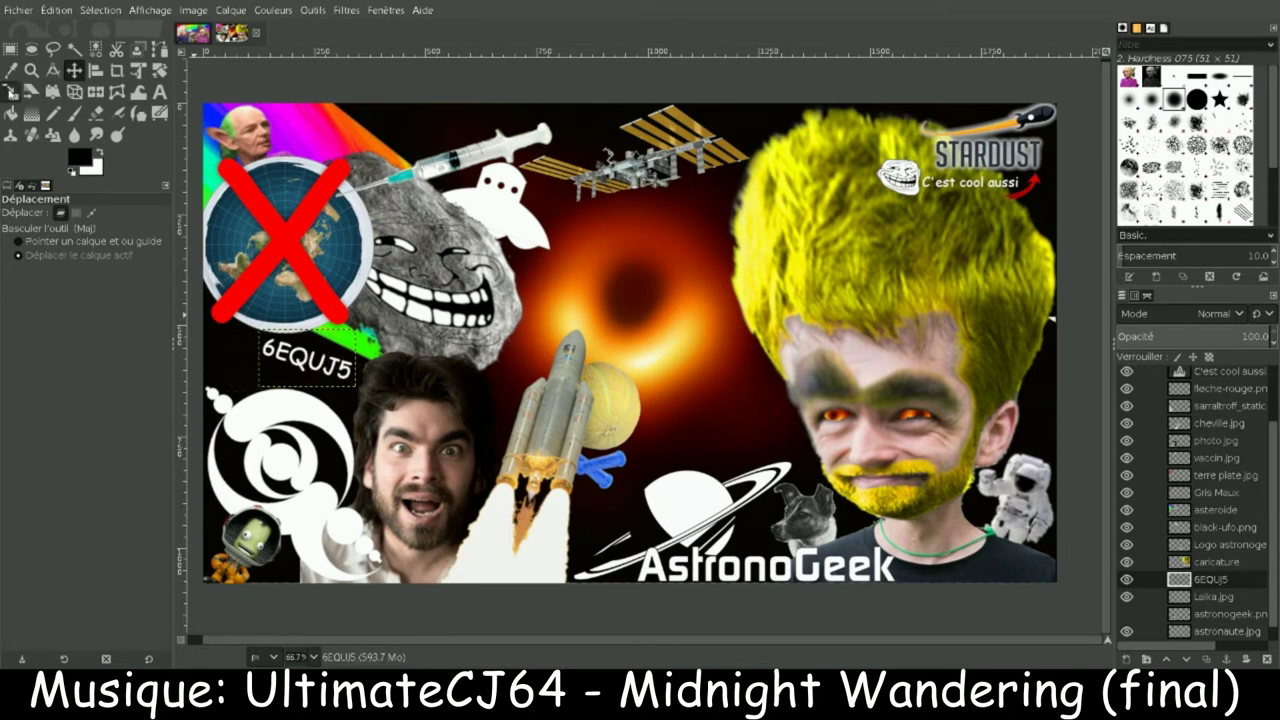
key(shift+s)
drag(355, 386, 375, 410)
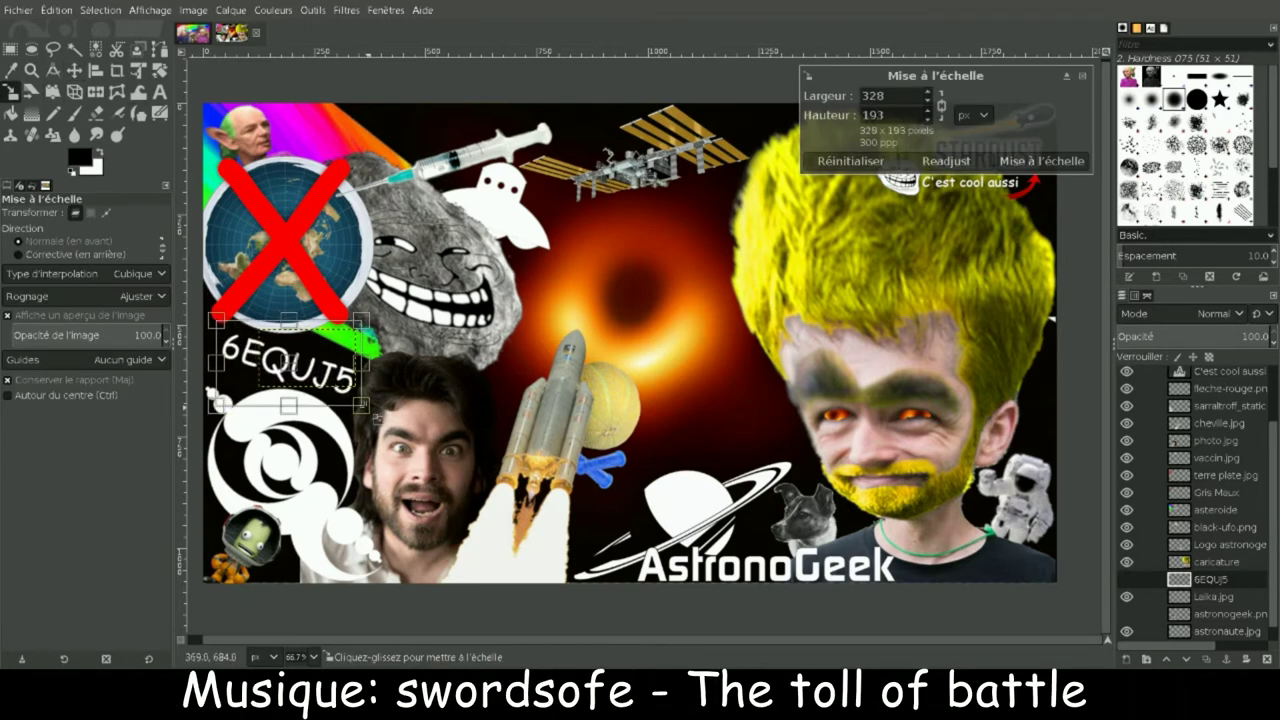
click(1042, 161)
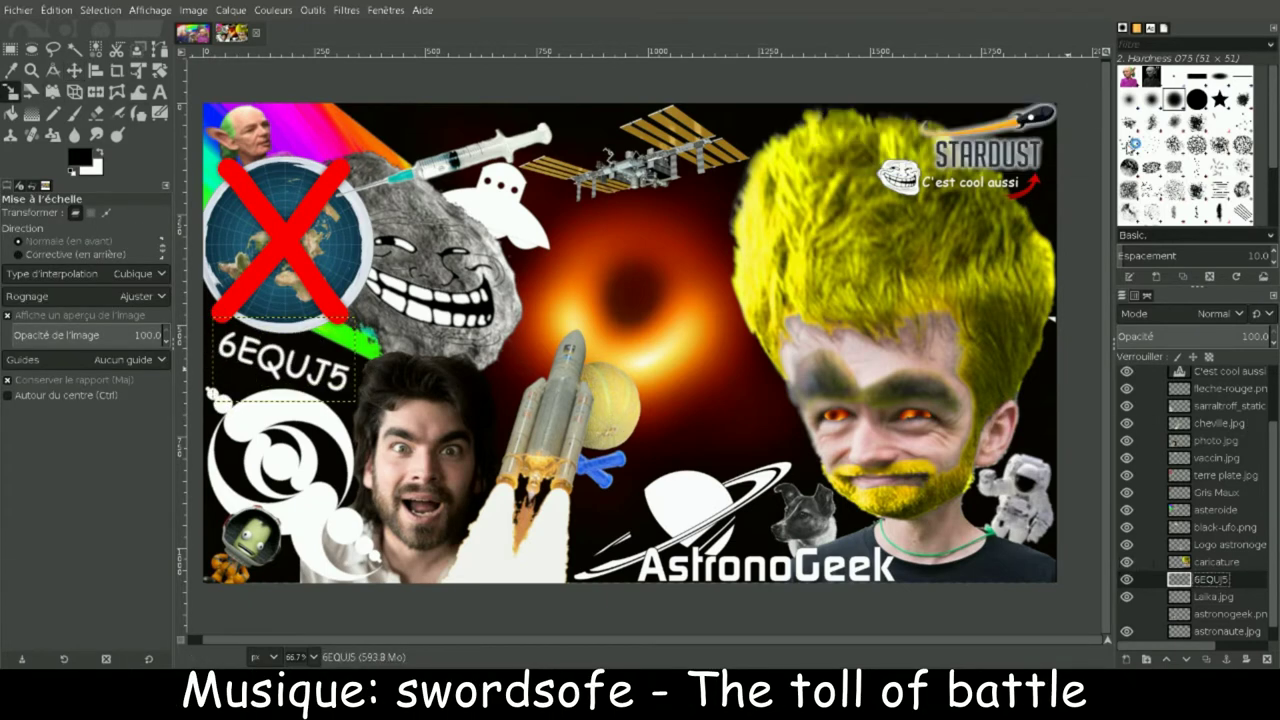
Step: Duplicate the 6EQUJ5 layer and place the copy directly beneath the original
key(shift+ctrl+d)
key(shift+b)
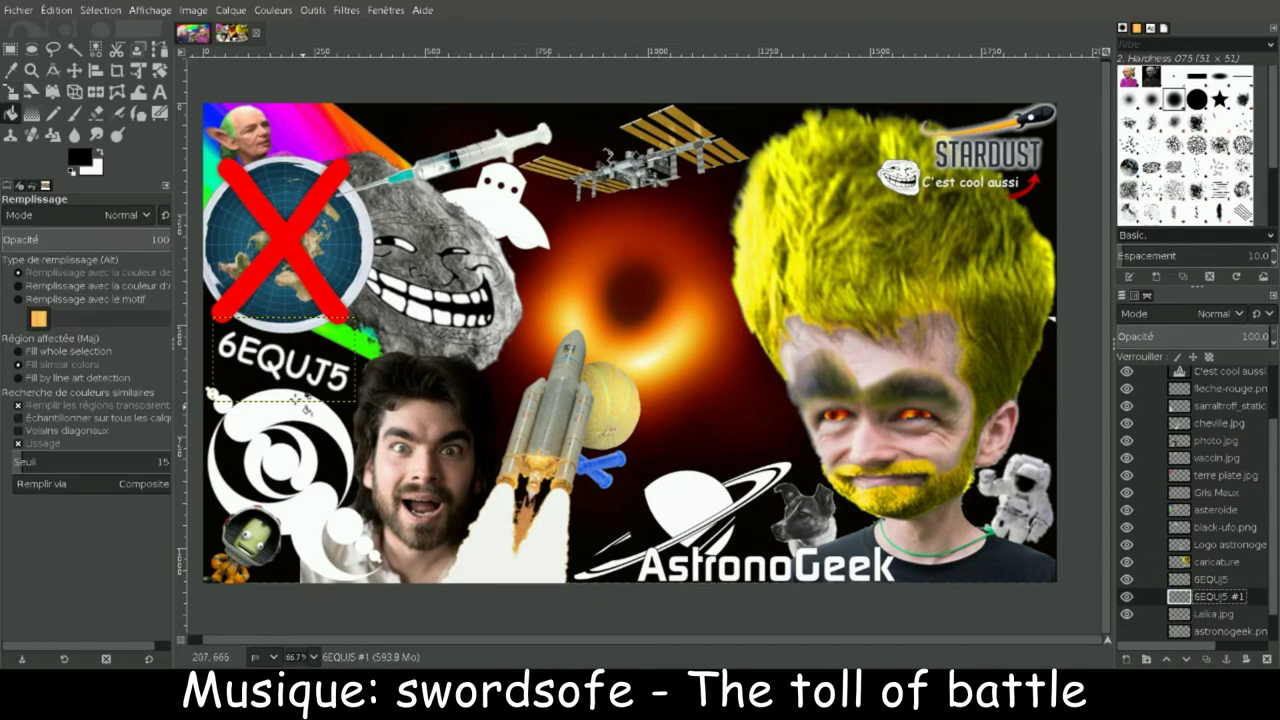
click(31, 71)
drag(213, 320, 404, 432)
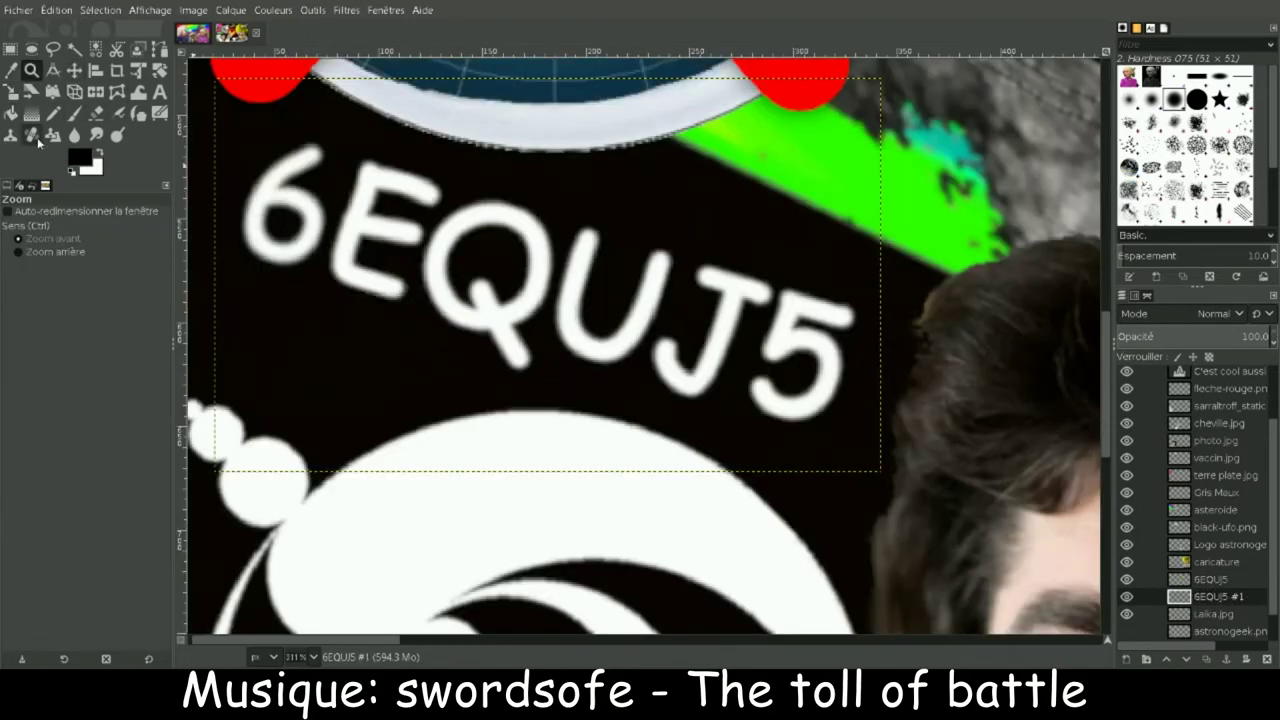
click(13, 116)
drag(313, 155, 534, 449)
key(ctrl+z)
Step: Blur the duplicated text with a size 140 brush and delete the original 6EQUJ5 layer
click(74, 134)
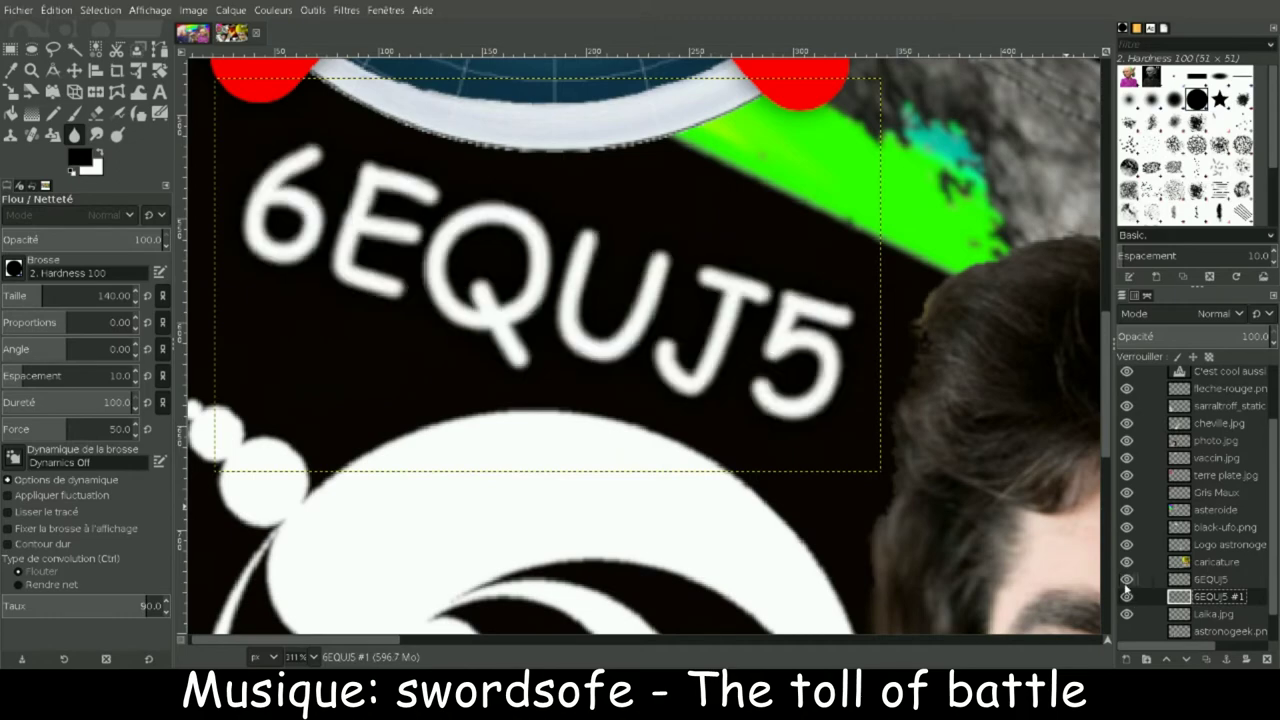
click(1267, 659)
Step: Save the project
click(31, 70)
key(1)
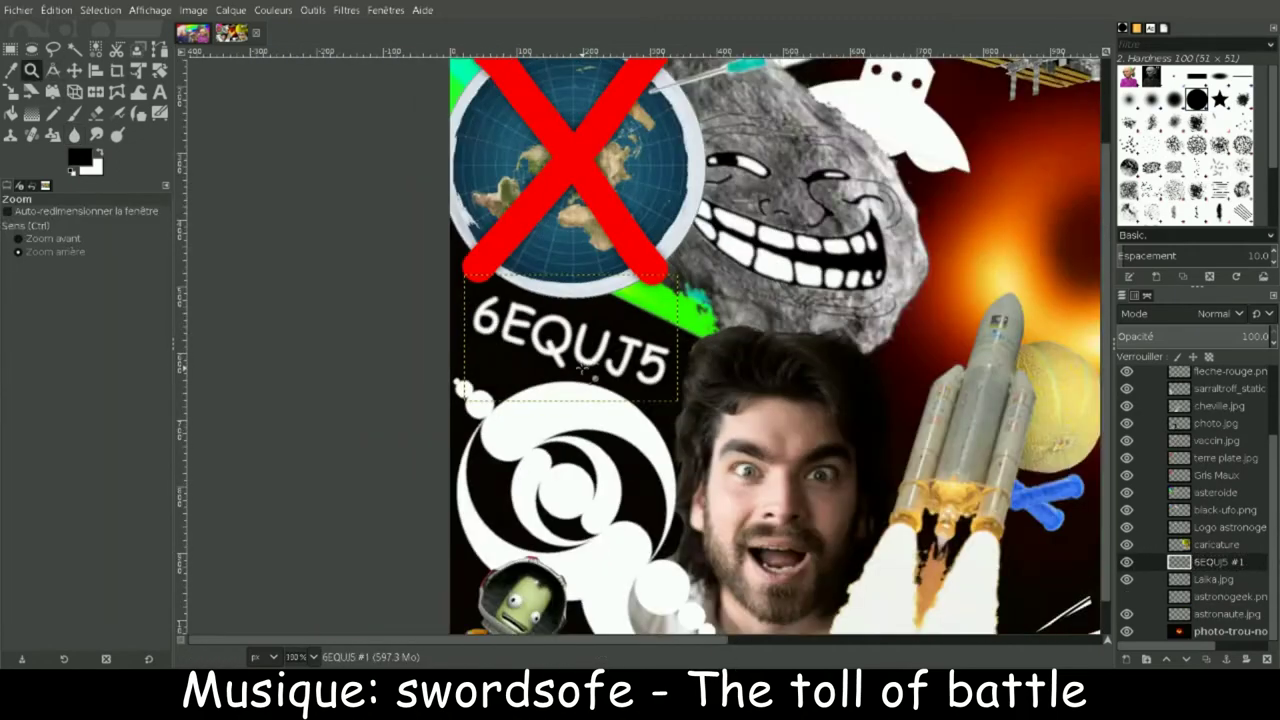
click(583, 369)
key(shift+ctrl+j)
key(ctrl+s)
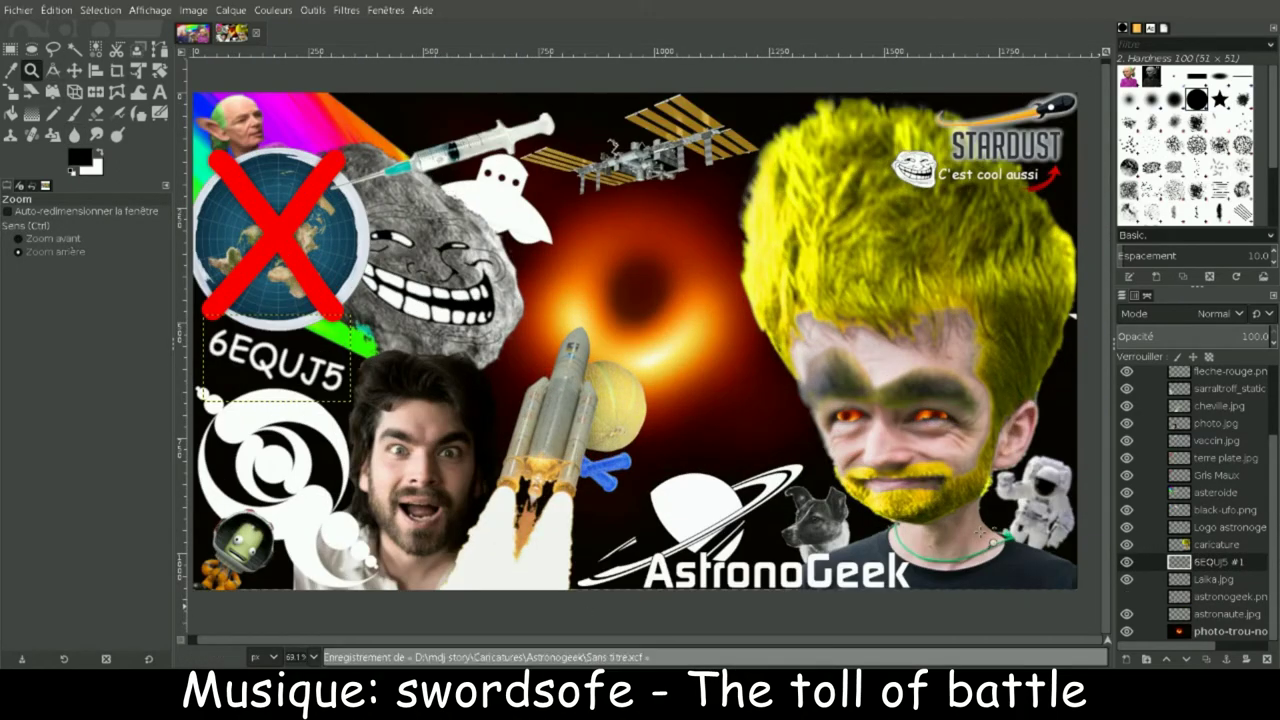